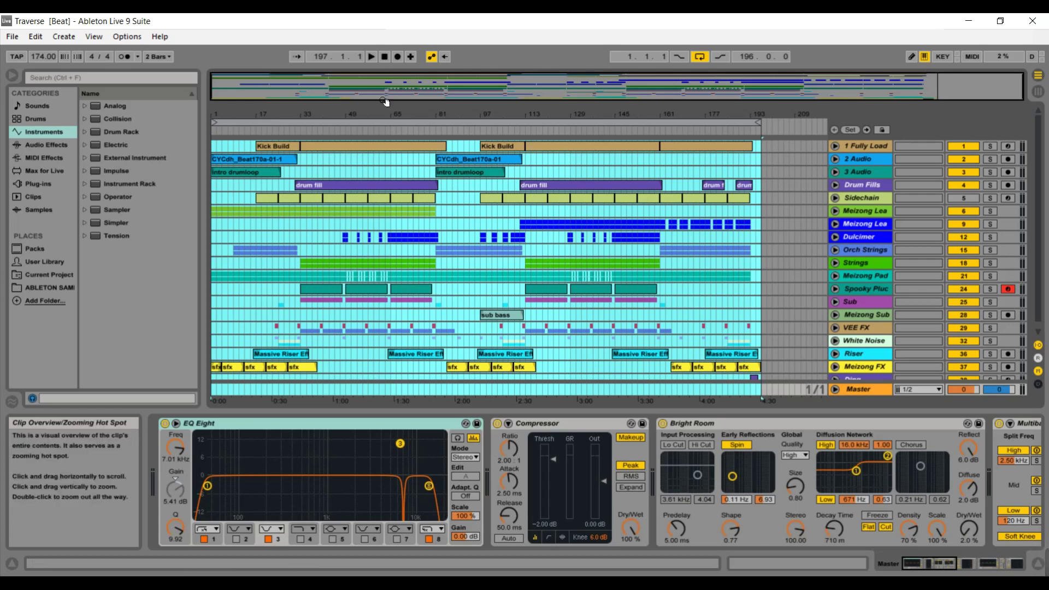
# Step: Unfold and solo the 3 Audio track, play it from the start and open its intro drumloop clip's sample view
pyautogui.moveTo(385, 100); pyautogui.dragTo(385, 126)
pyautogui.moveTo(505, 86); pyautogui.dragTo(286, 98)
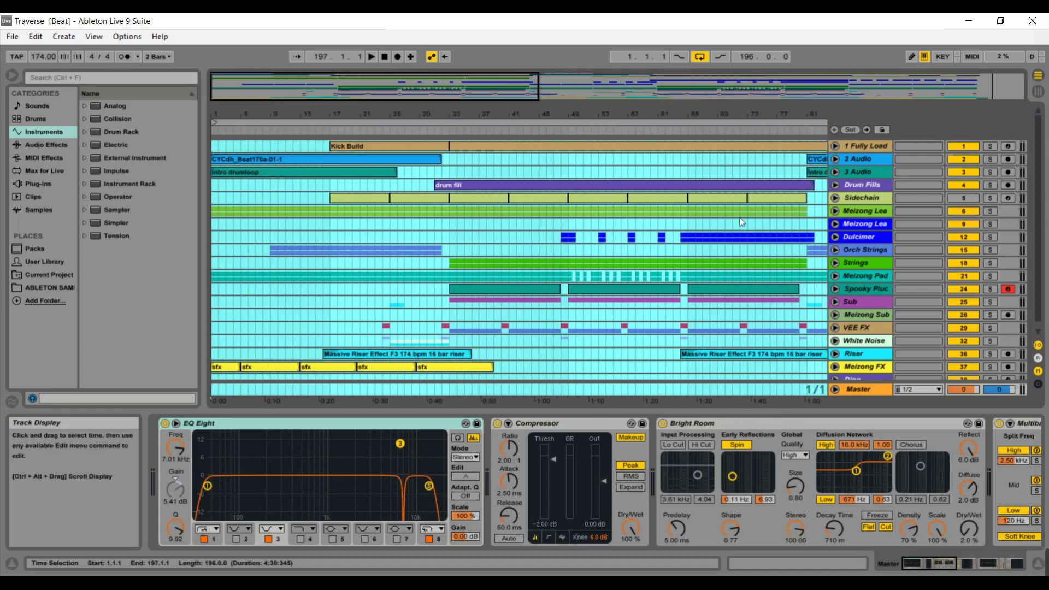
pyautogui.click(835, 172)
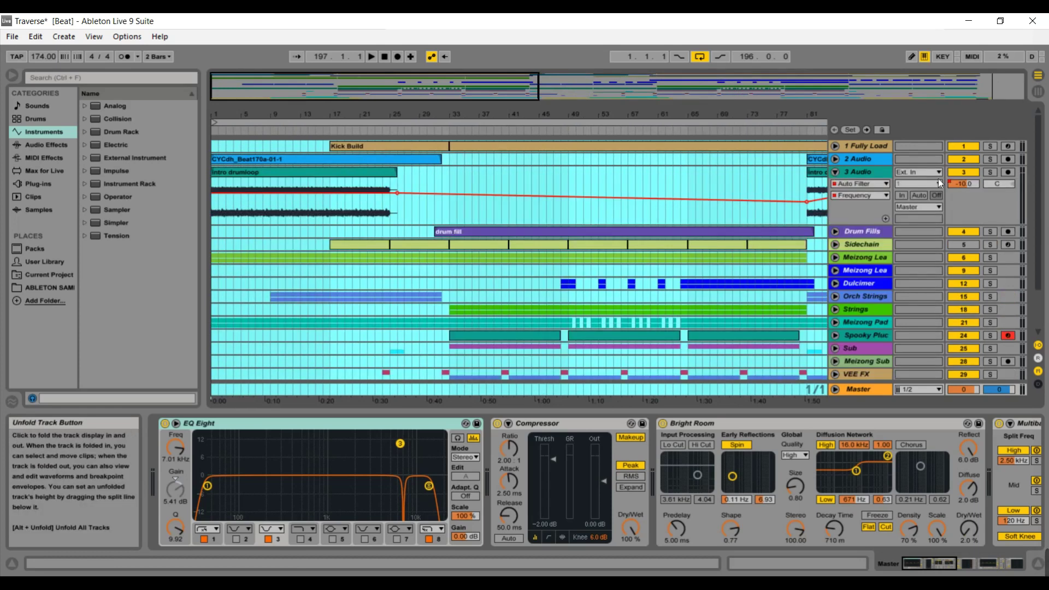
pyautogui.click(988, 173)
pyautogui.press('space')
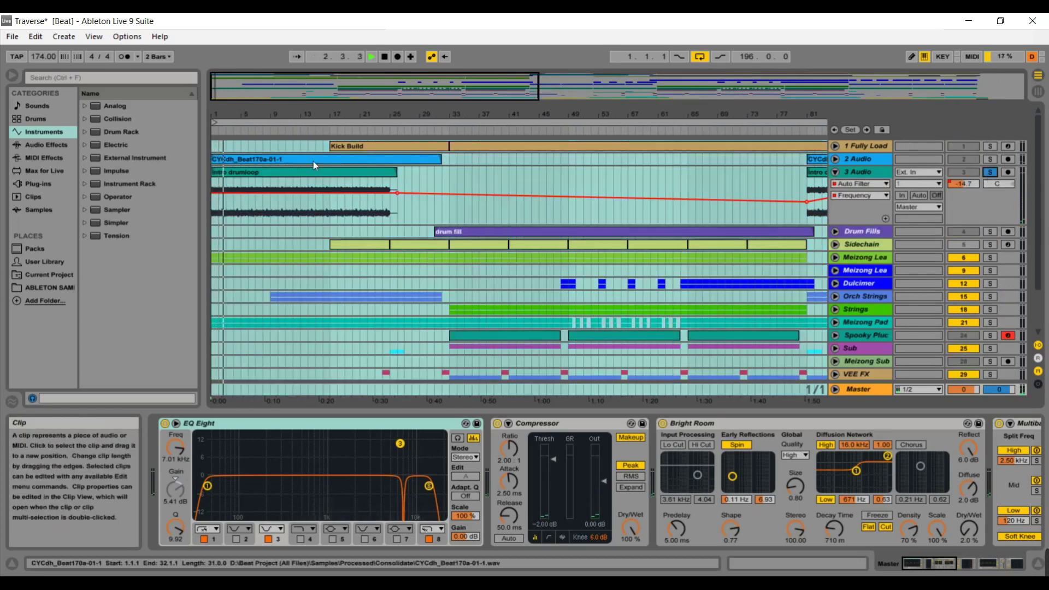
pyautogui.doubleClick(307, 175)
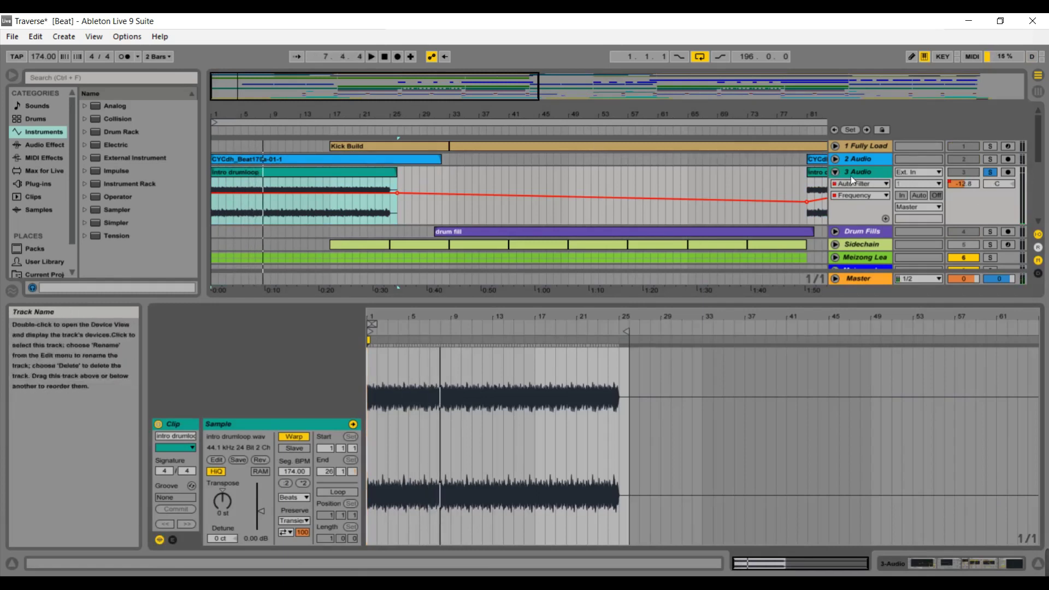
# Step: Fold the 3 Audio track, solo 2 Audio instead and show its CYCdh_Beat170a-01-1 clip
pyautogui.click(835, 172)
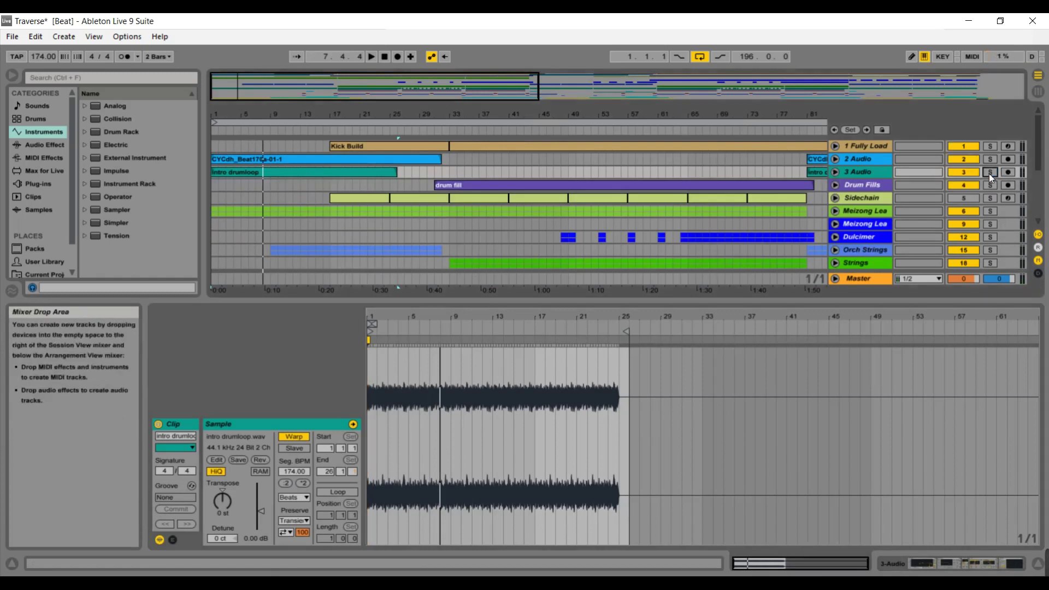
pyautogui.click(989, 159)
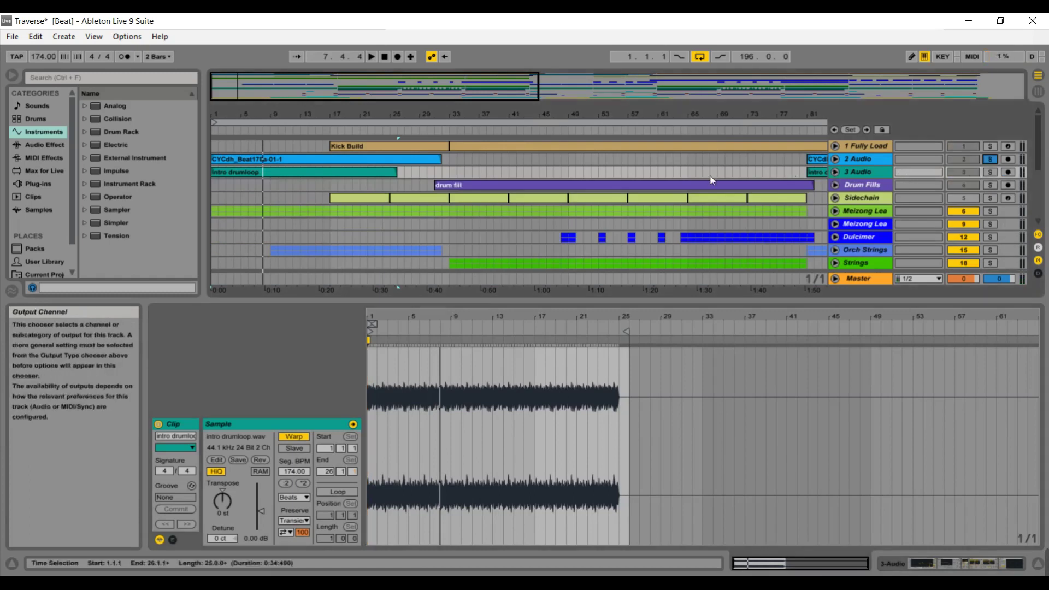
pyautogui.click(326, 161)
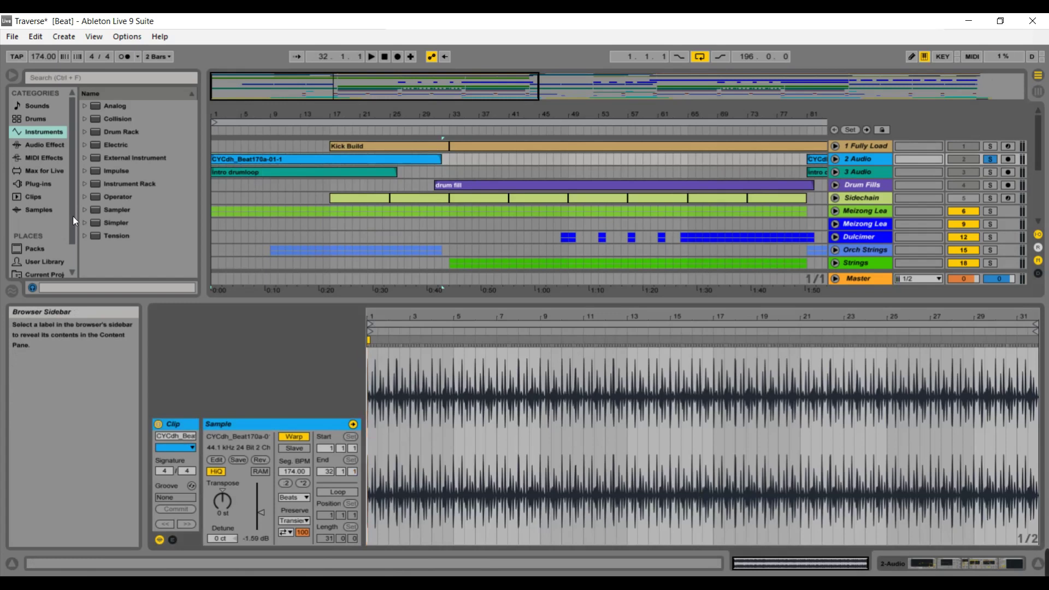
# Step: Browse the Ableton samples place and expand musicradar-drum-samples down to its Drum Kits folder
pyautogui.moveTo(73, 215); pyautogui.dragTo(71, 260)
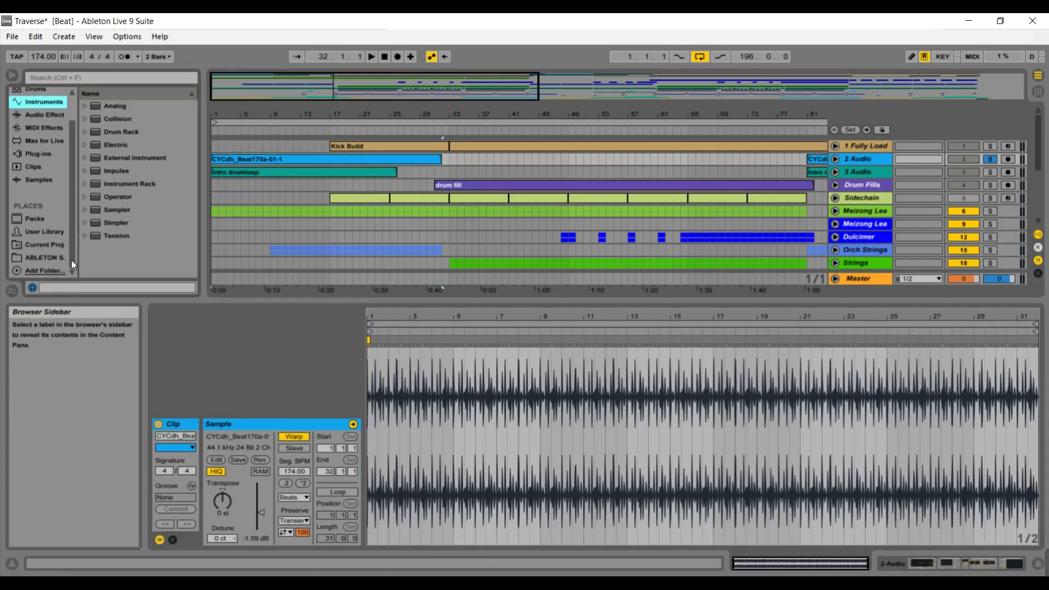
pyautogui.click(58, 259)
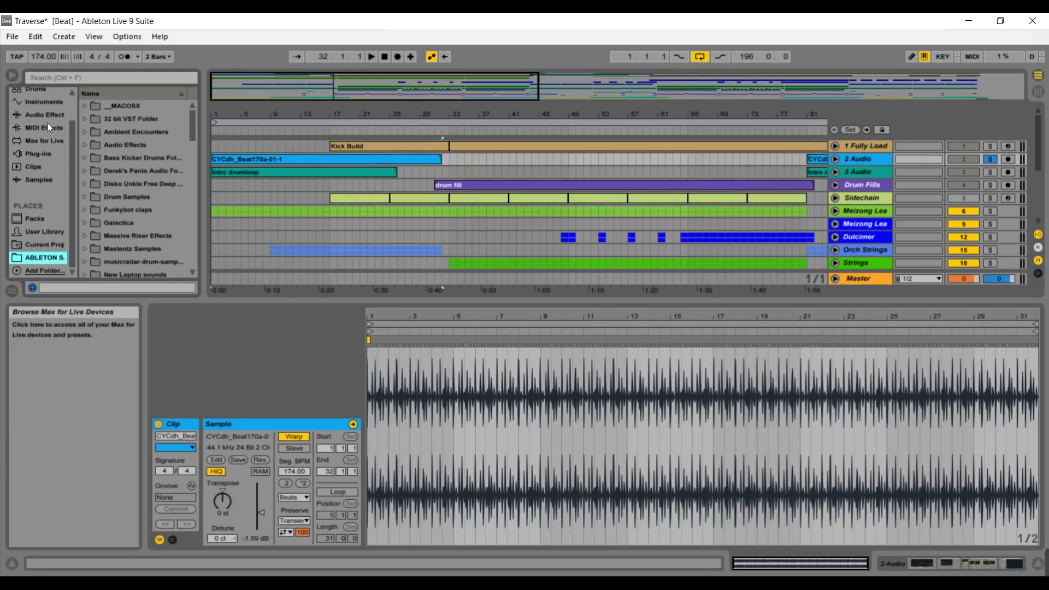
pyautogui.click(48, 107)
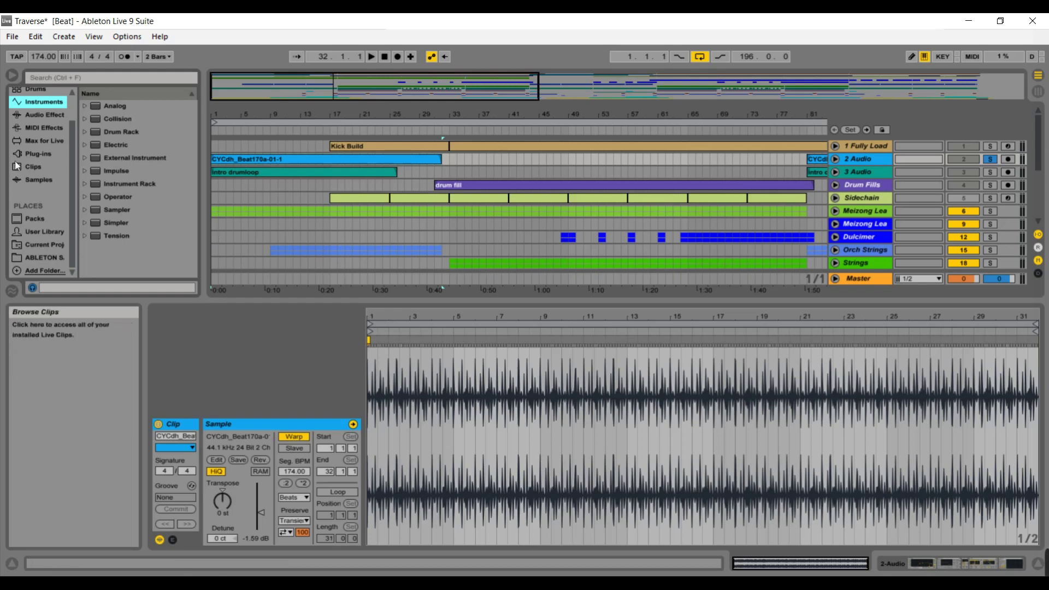
pyautogui.click(44, 252)
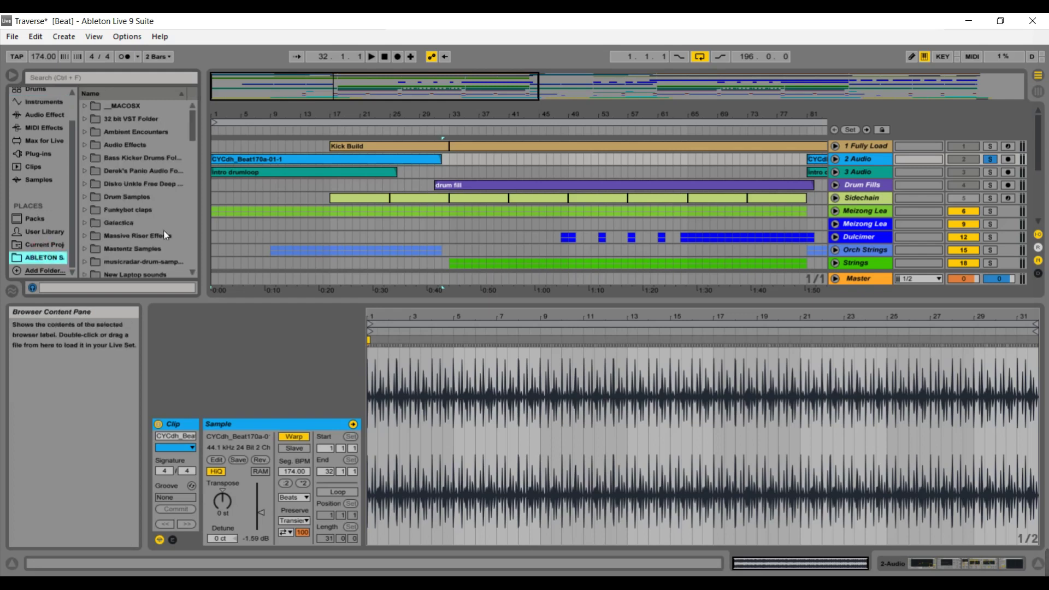
pyautogui.moveTo(191, 126); pyautogui.dragTo(192, 137)
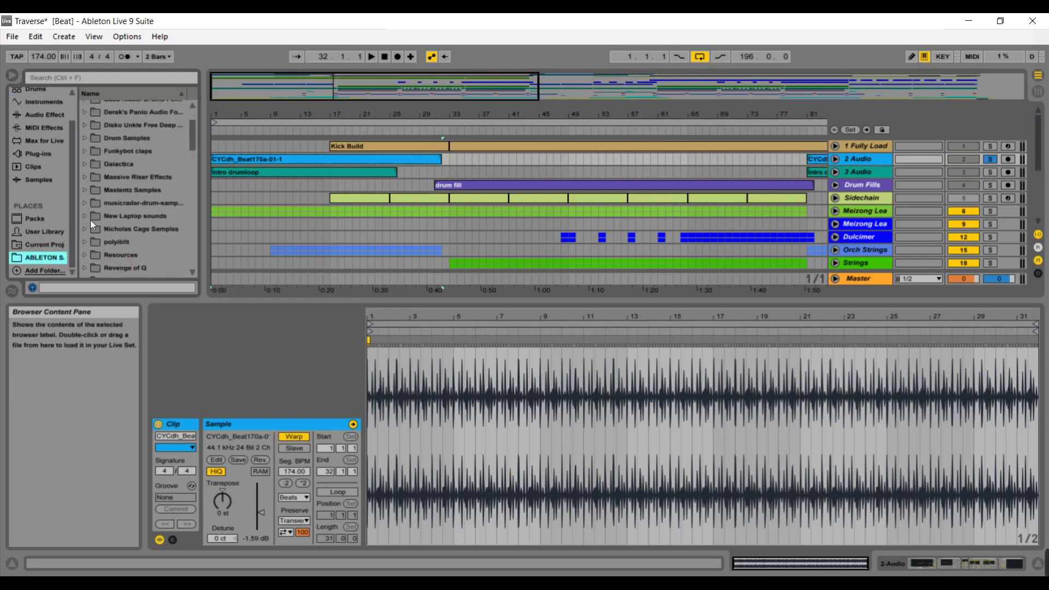
pyautogui.click(85, 202)
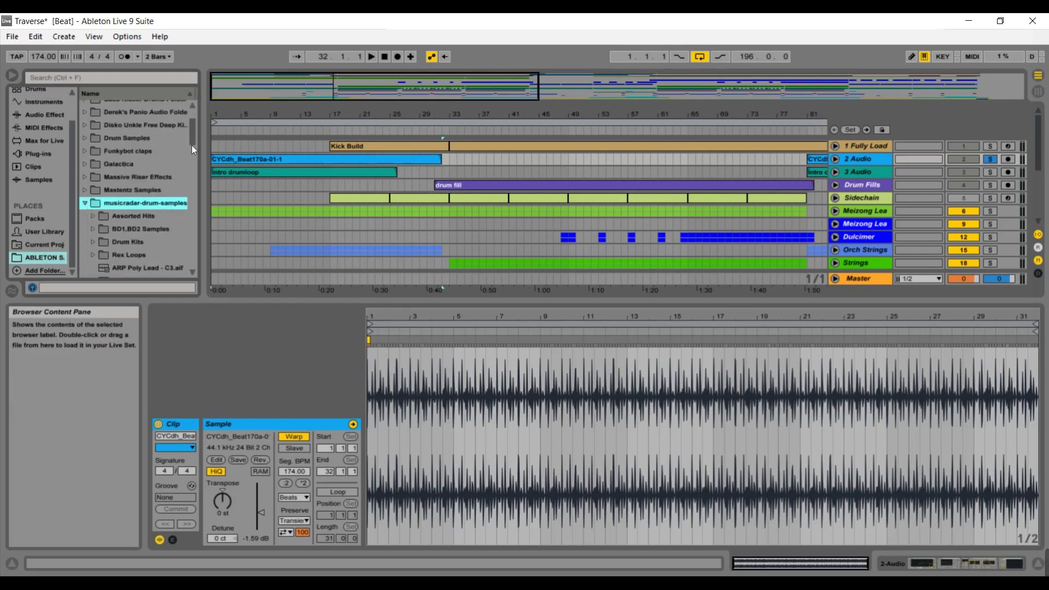
pyautogui.moveTo(191, 143); pyautogui.dragTo(191, 151)
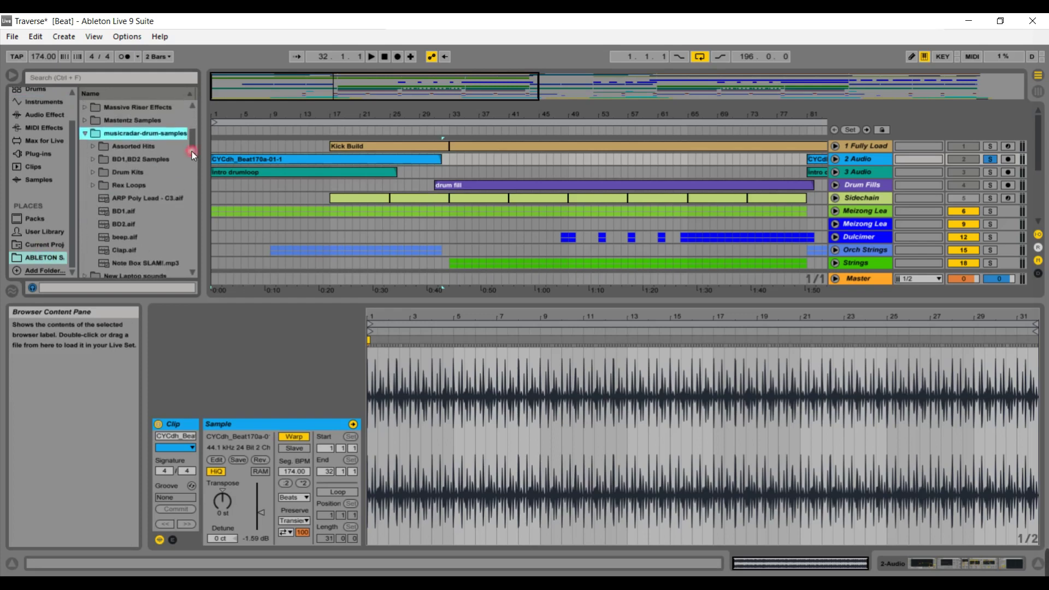
pyautogui.click(90, 175)
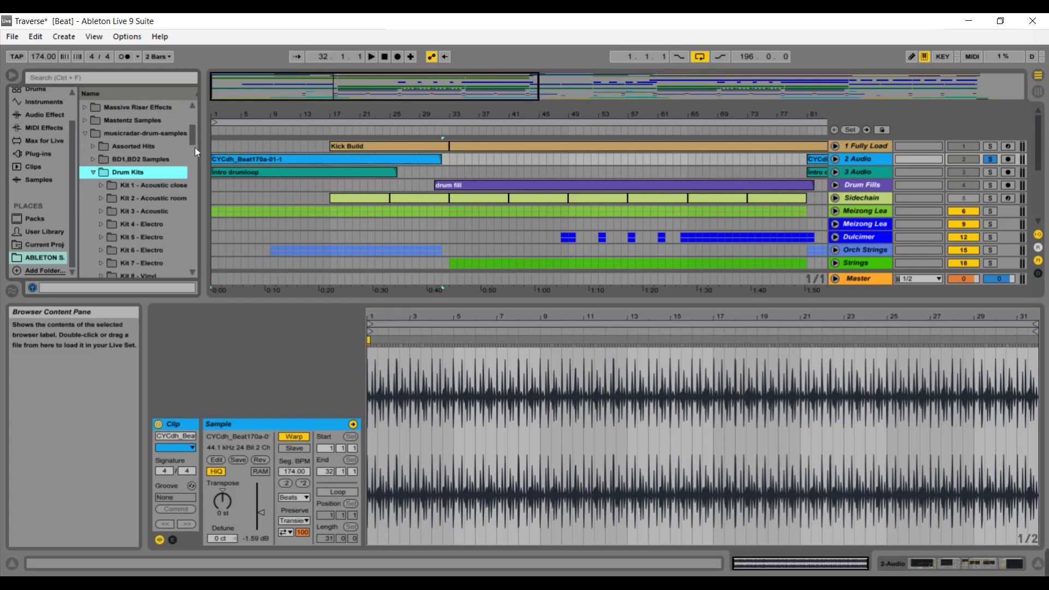
# Step: Look inside the Cymbals subfolder of Assorted Hits and collapse both folders again
pyautogui.click(92, 146)
pyautogui.click(100, 159)
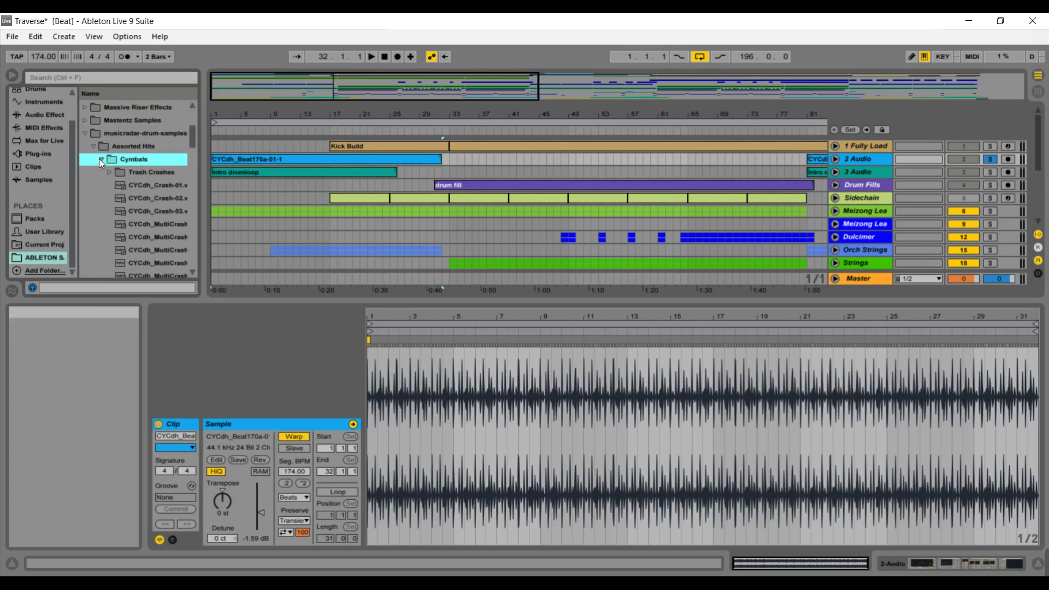
pyautogui.click(100, 158)
pyautogui.click(93, 146)
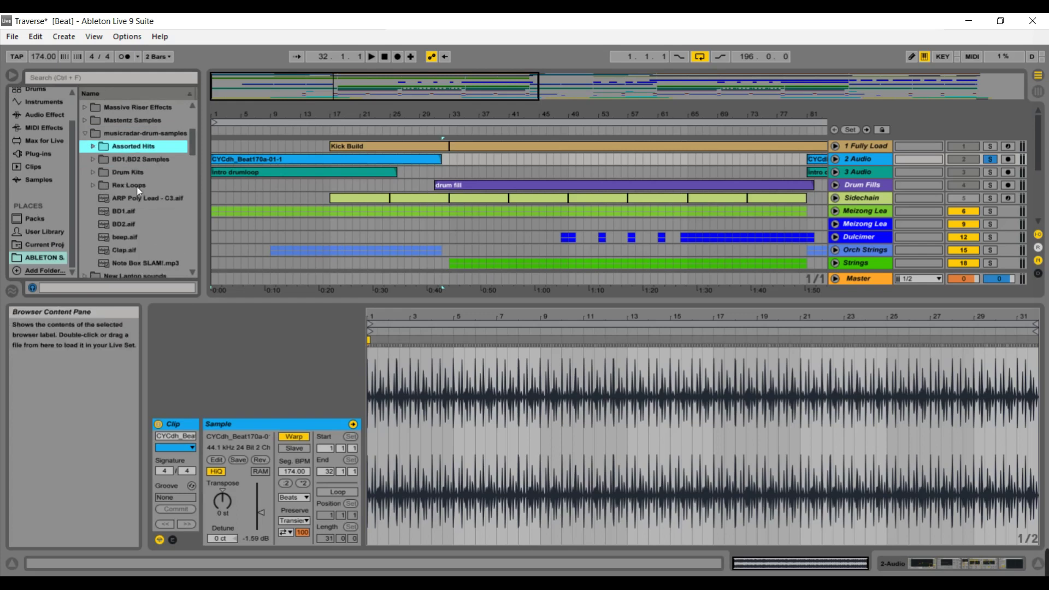
# Step: Look through the kits in the Drum Kits folder, then switch the browser to the Audio Effects category
pyautogui.click(94, 183)
pyautogui.click(94, 172)
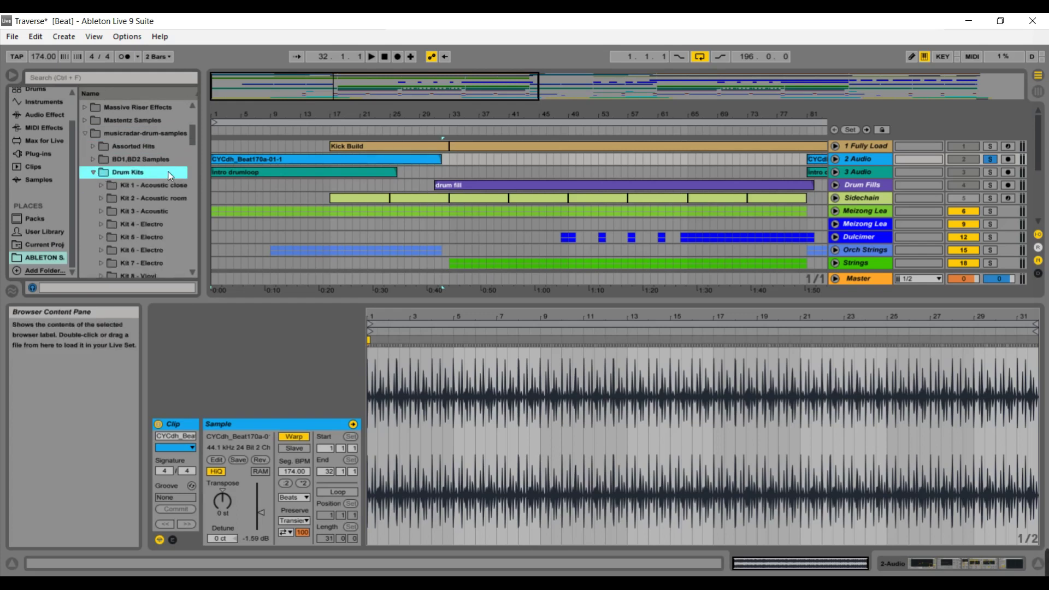
pyautogui.scroll(-3, 189, 136)
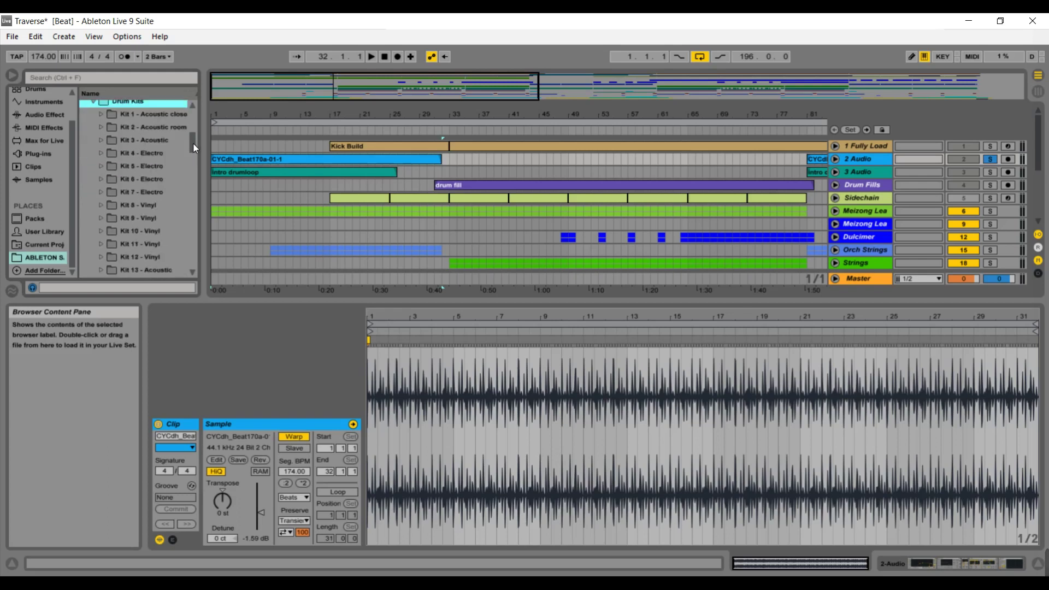
pyautogui.moveTo(193, 145)
pyautogui.mouseDown()
pyautogui.moveTo(195, 165)
pyautogui.moveTo(194, 156)
pyautogui.mouseUp()
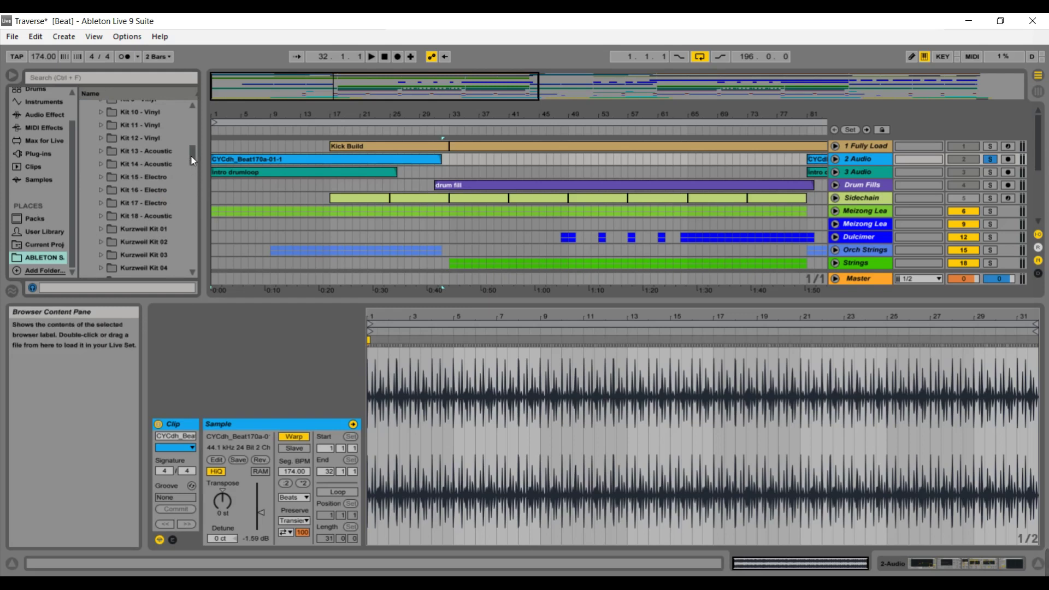
pyautogui.moveTo(191, 156); pyautogui.dragTo(192, 146)
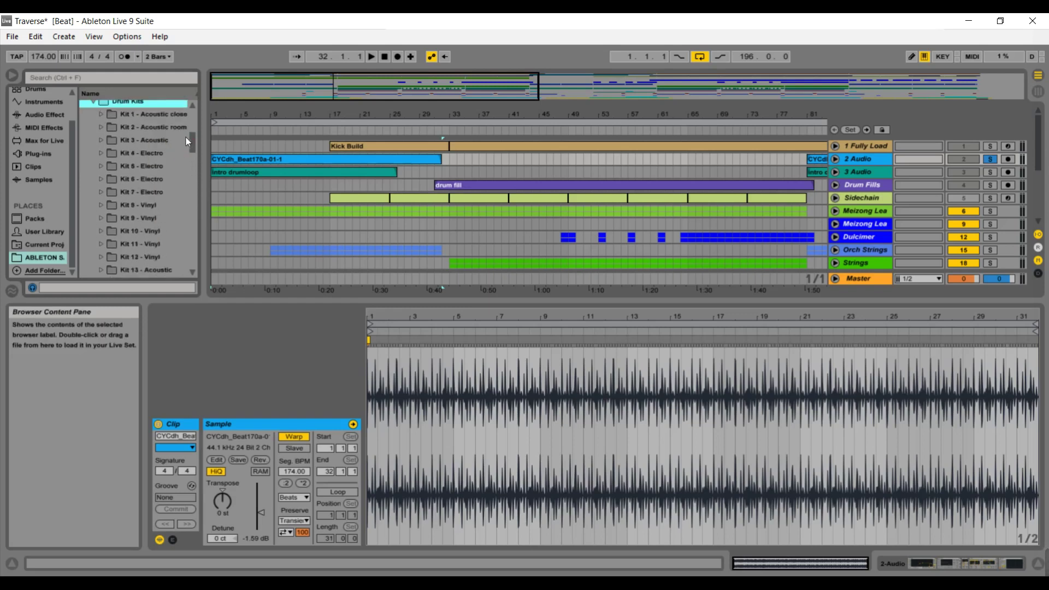
pyautogui.moveTo(192, 144); pyautogui.dragTo(192, 137)
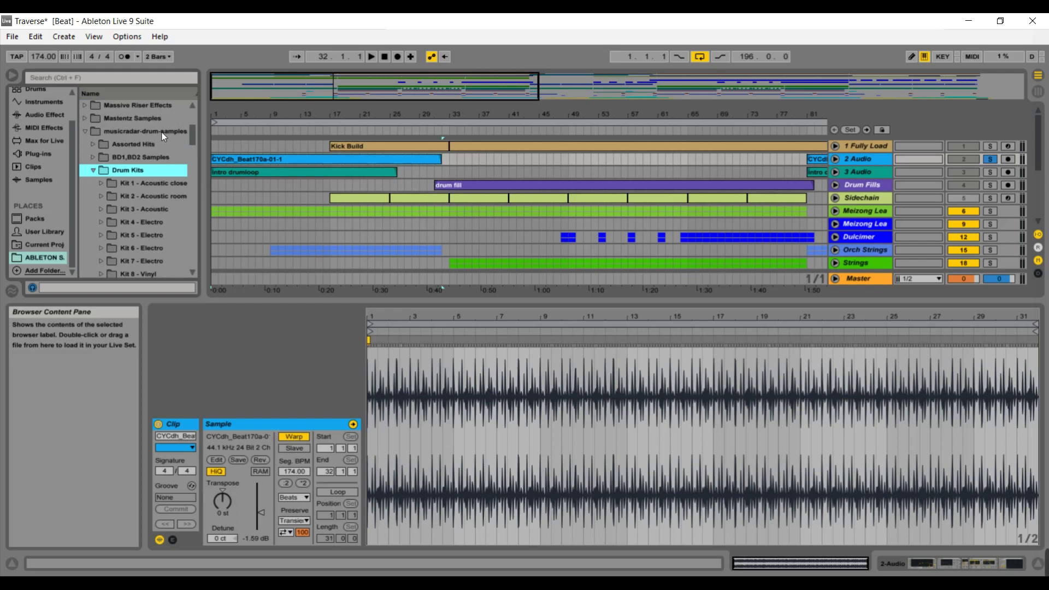
pyautogui.click(83, 133)
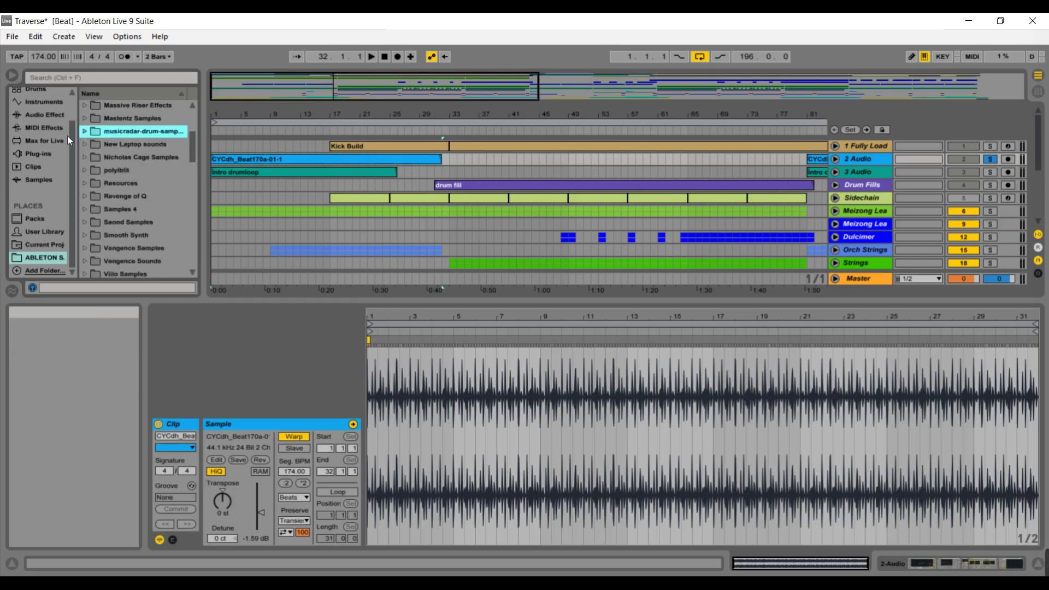
pyautogui.click(45, 116)
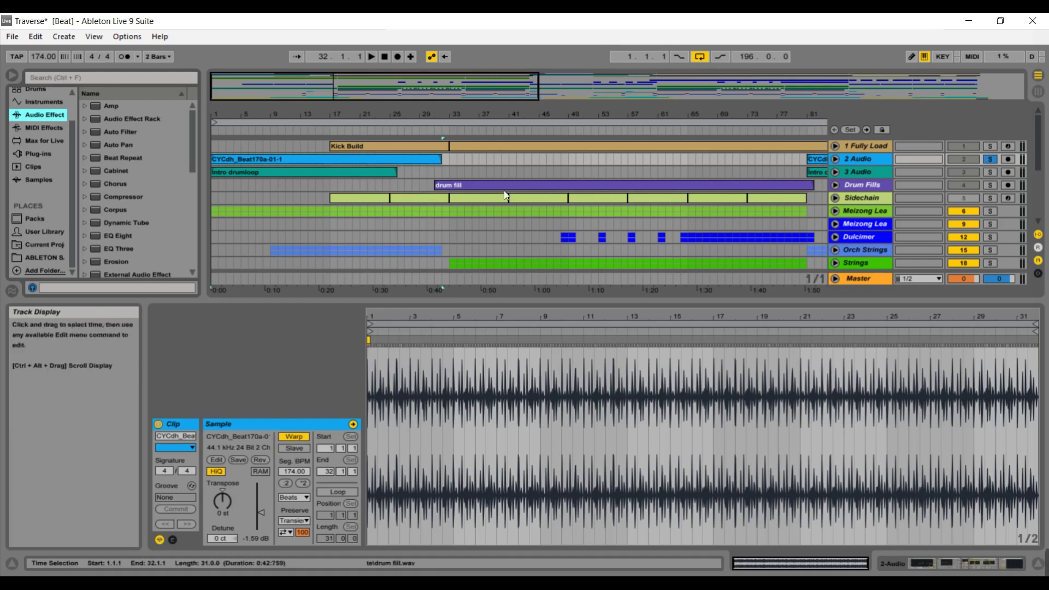
# Step: Play the soloed 2 Audio drum loop from the start for a few bars and stop playback
pyautogui.click(372, 57)
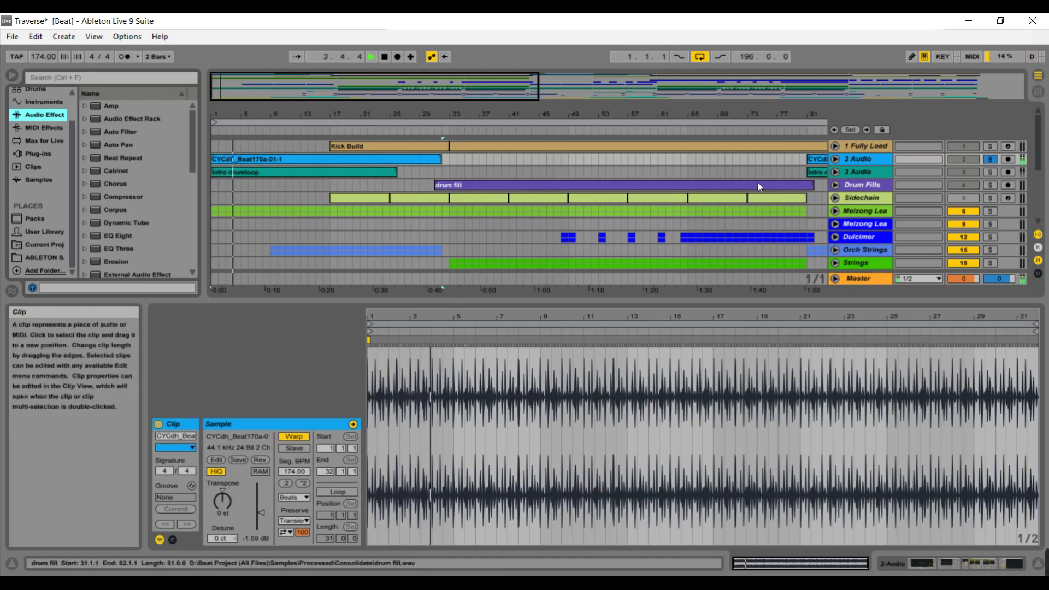
pyautogui.click(855, 162)
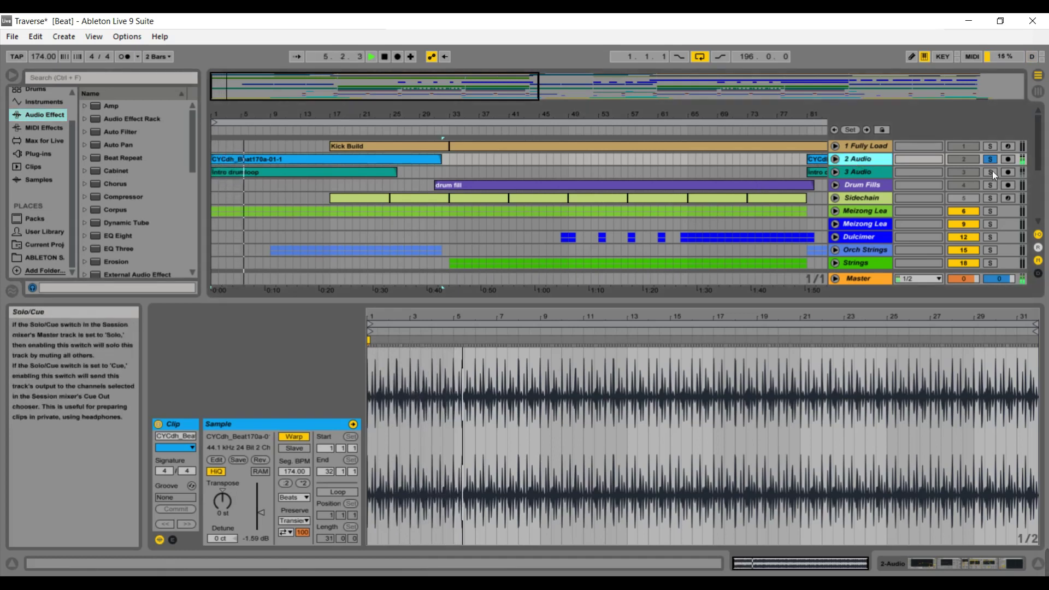
pyautogui.press('space')
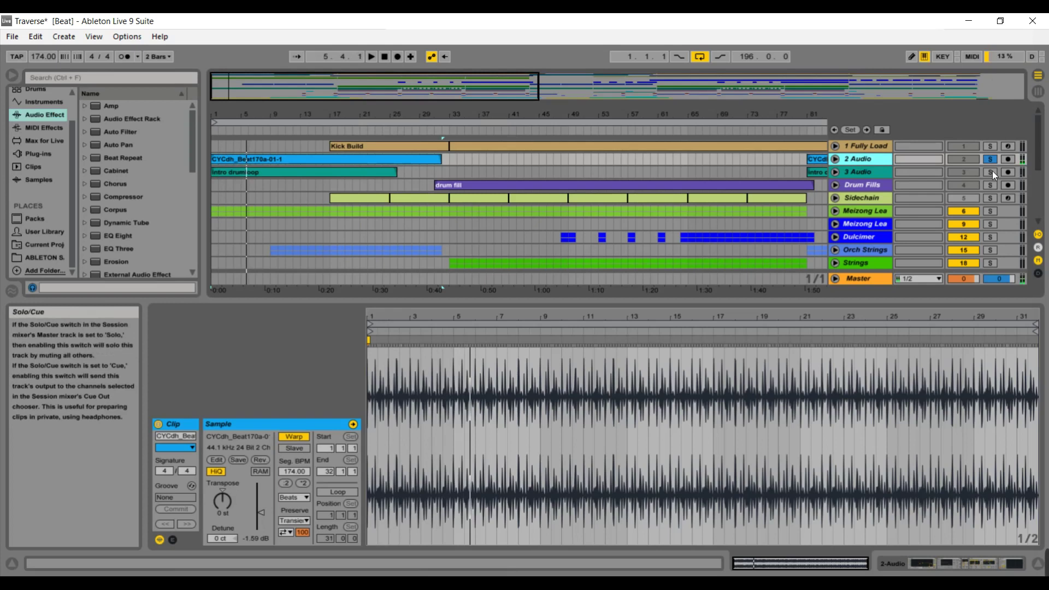
# Step: Solo 3 Audio alongside 2 Audio, play both drum loops together, then clear the solos
pyautogui.click(991, 172)
pyautogui.press('space')
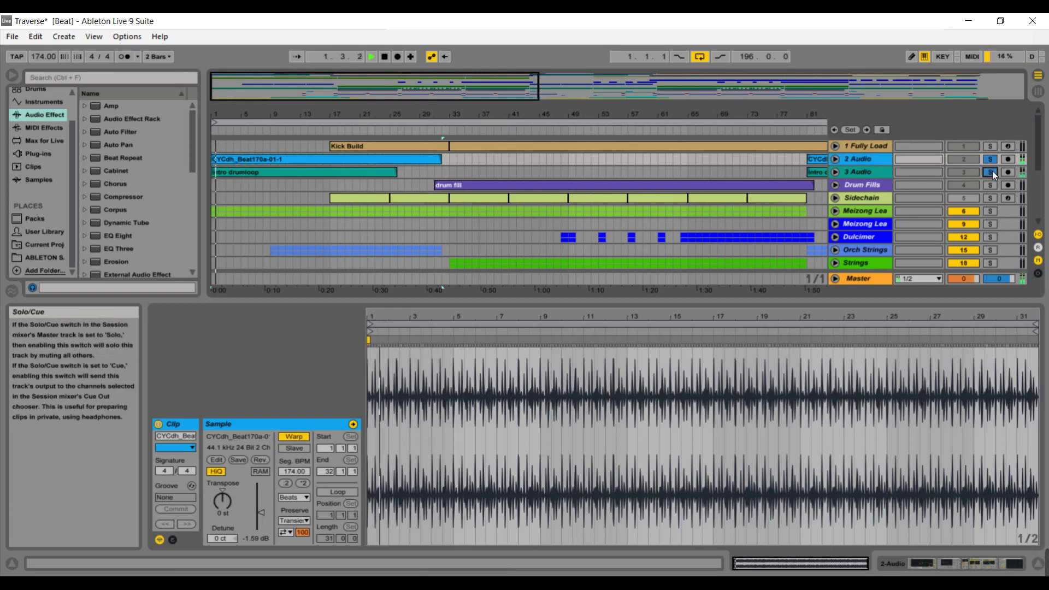
pyautogui.press('space')
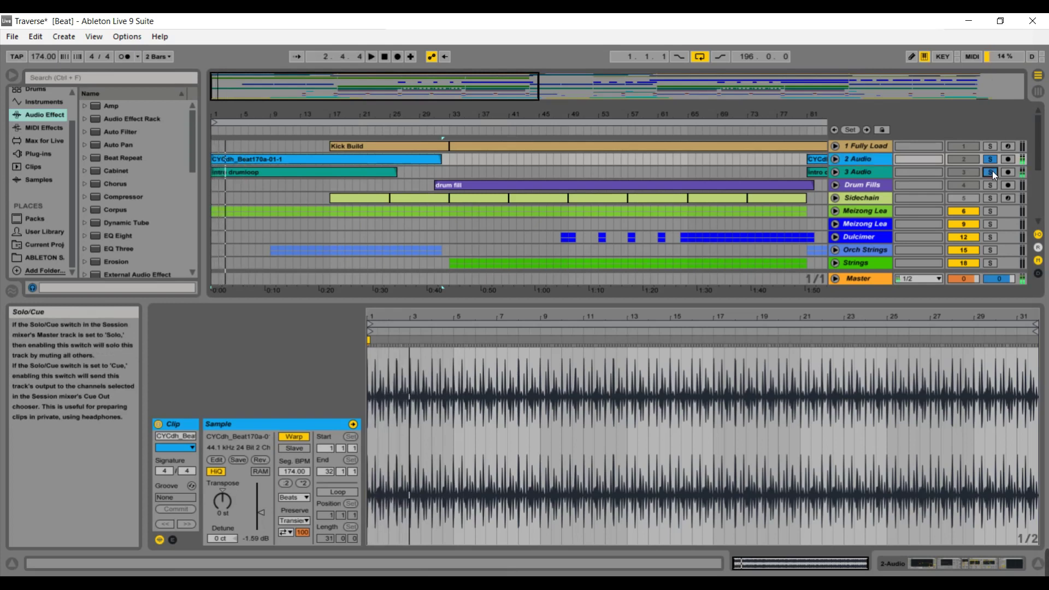
pyautogui.press('space')
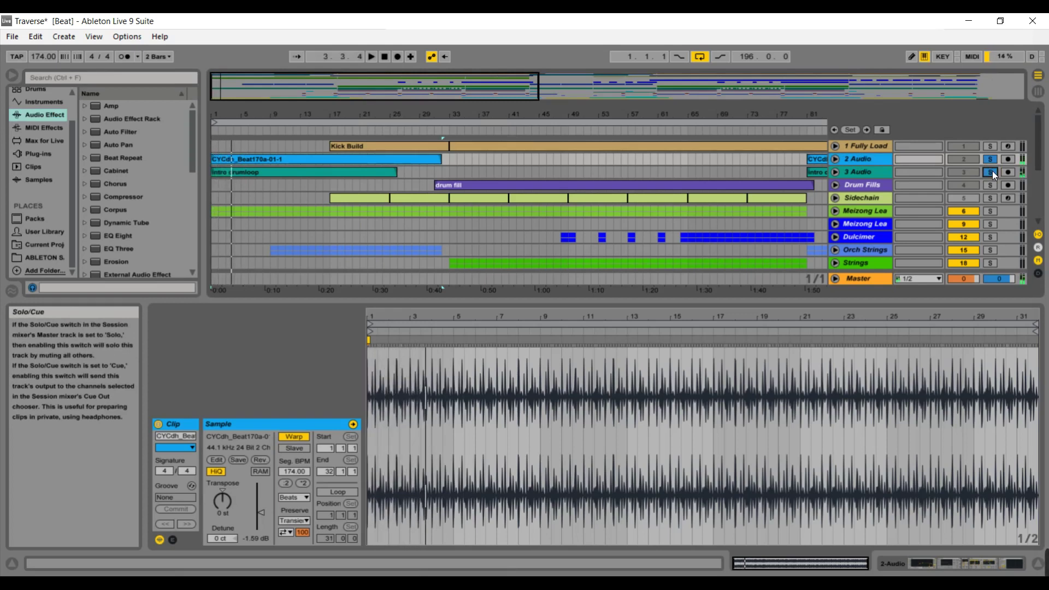
pyautogui.click(991, 172)
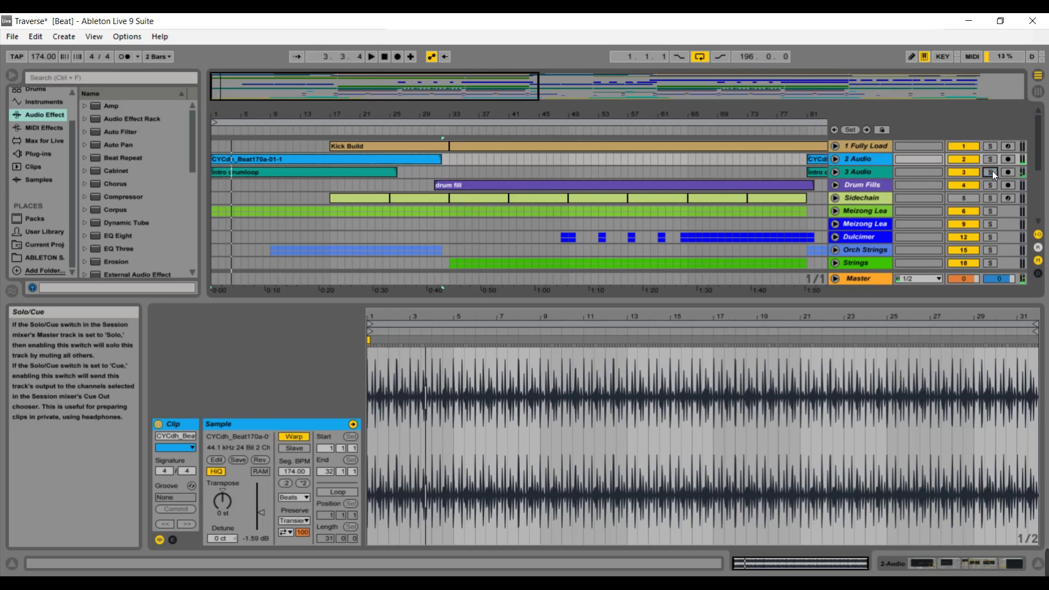
# Step: Unfold the green Meizong Lead group (track 6) and its 7 Audio track, and solo the group
pyautogui.click(877, 281)
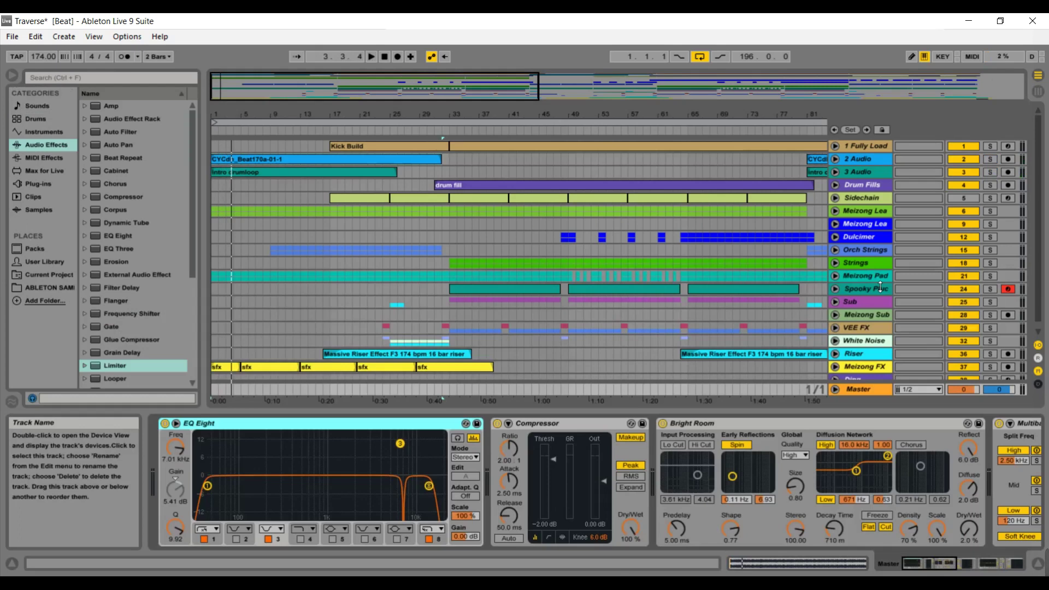
pyautogui.click(836, 211)
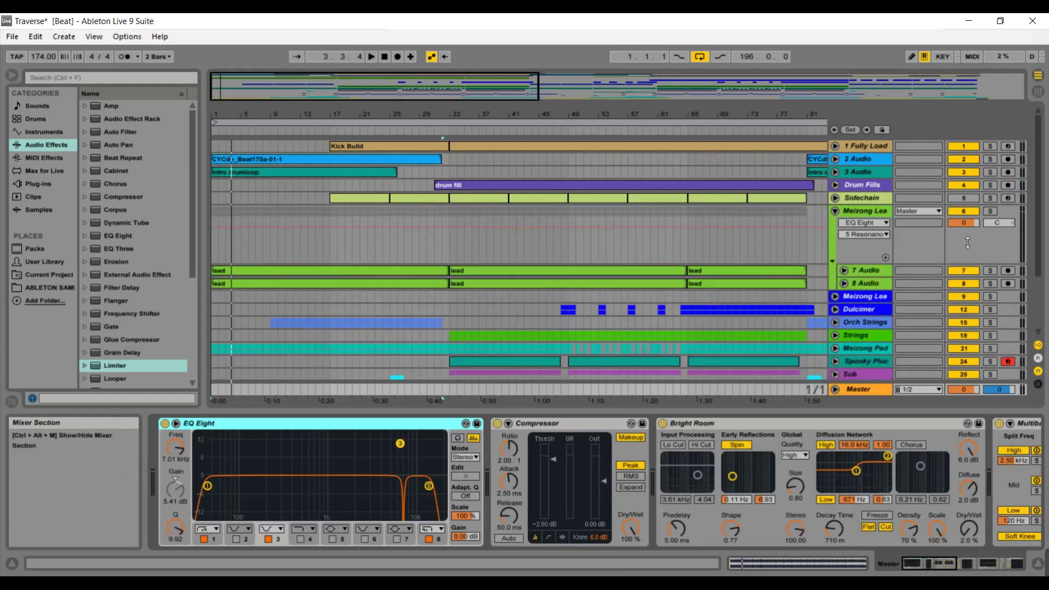
pyautogui.click(843, 271)
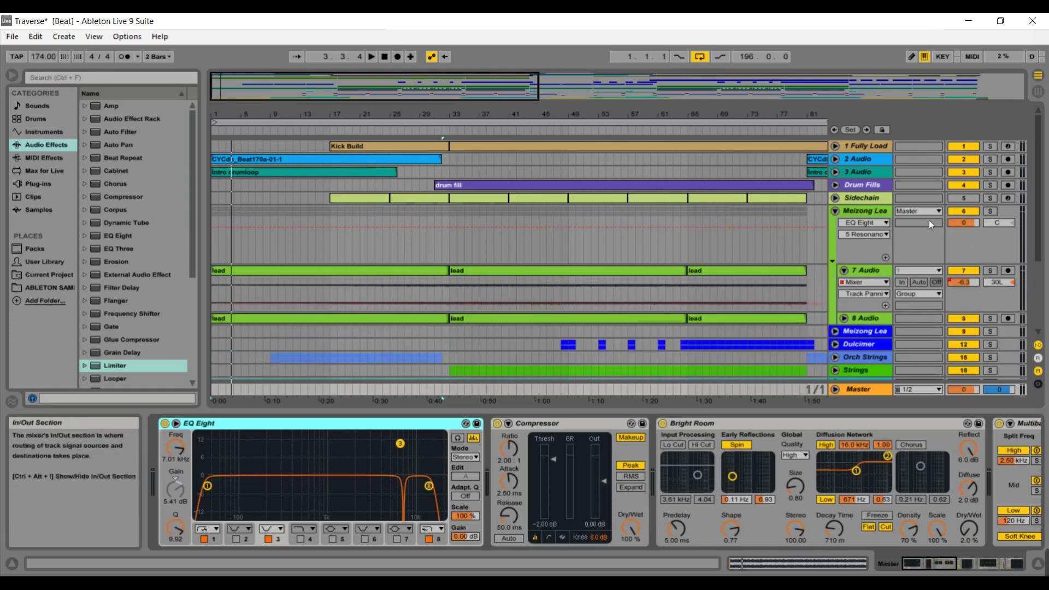
pyautogui.click(989, 212)
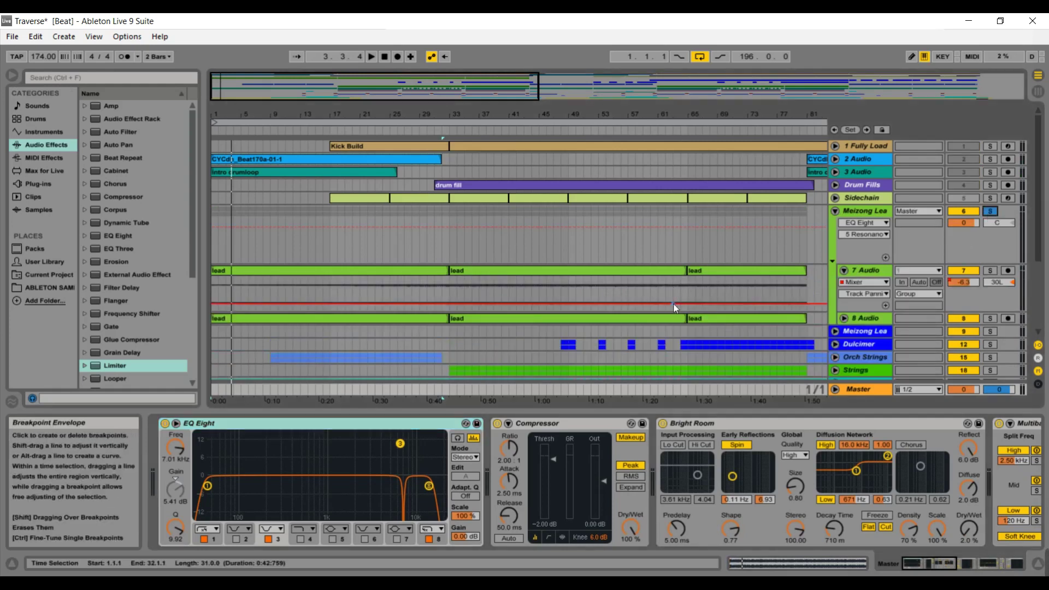
# Step: Play the soloed green Meizong Lead group briefly and view its device chain, clearing the solo and folding the group to finish
pyautogui.press('space')
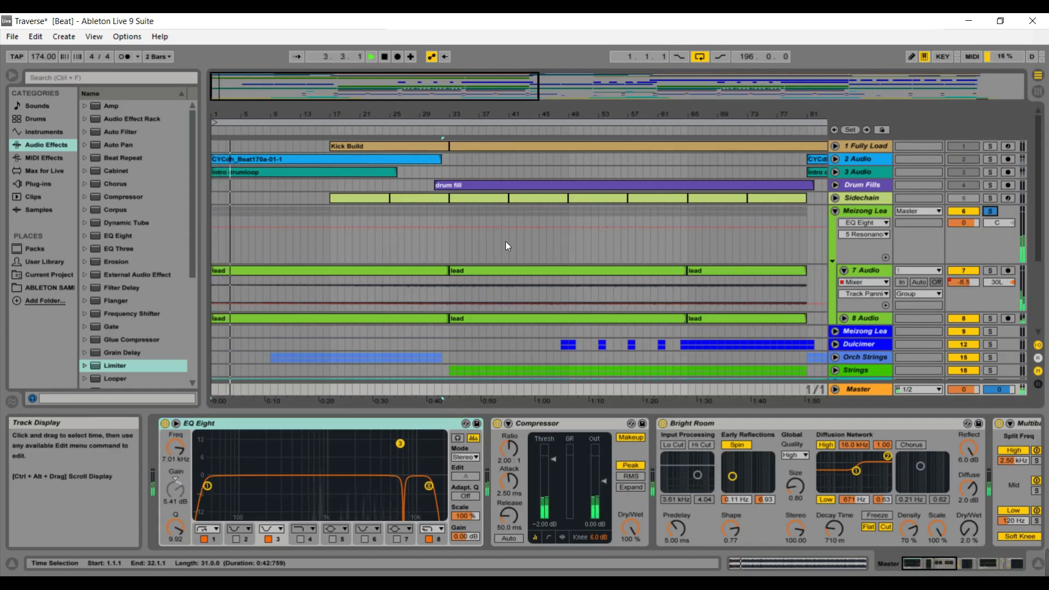
pyautogui.press('space')
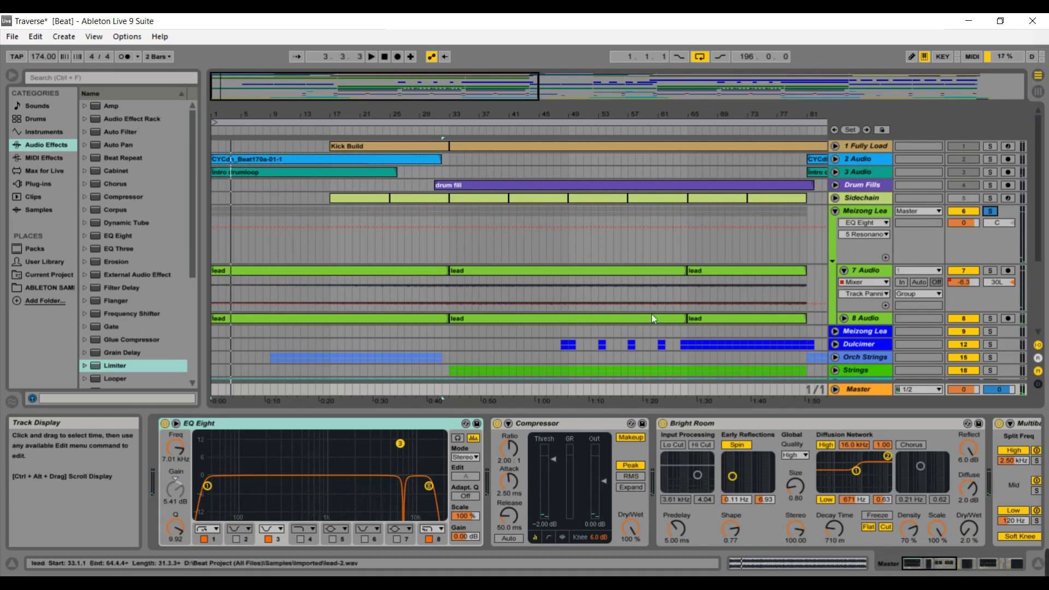
pyautogui.click(873, 211)
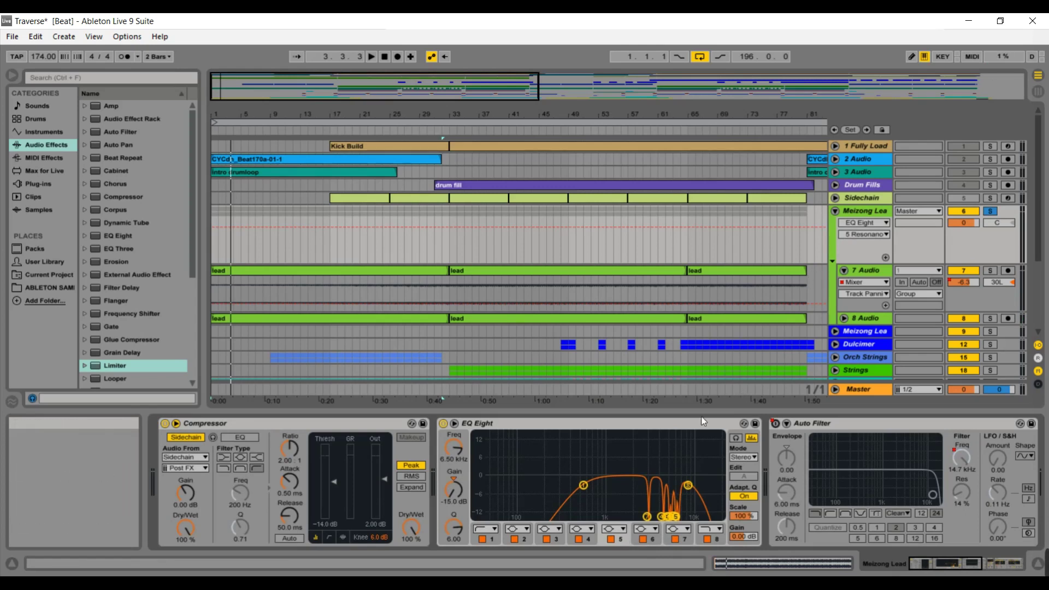
pyautogui.click(991, 212)
pyautogui.click(836, 211)
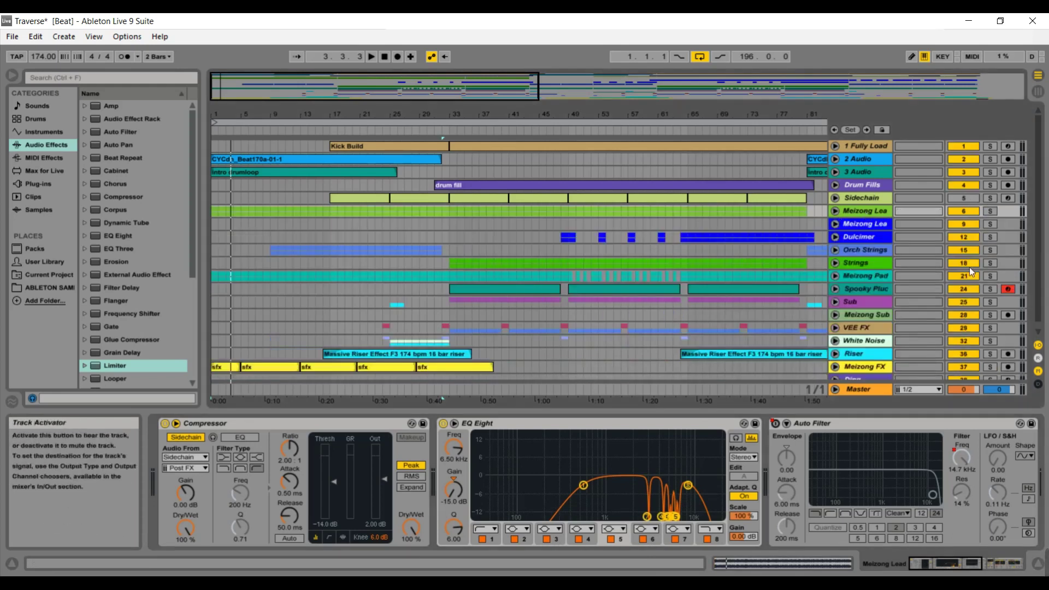
# Step: Unfold the Meizong Pad group (track 21) and its 22 Audio track to show the pad clips
pyautogui.click(836, 276)
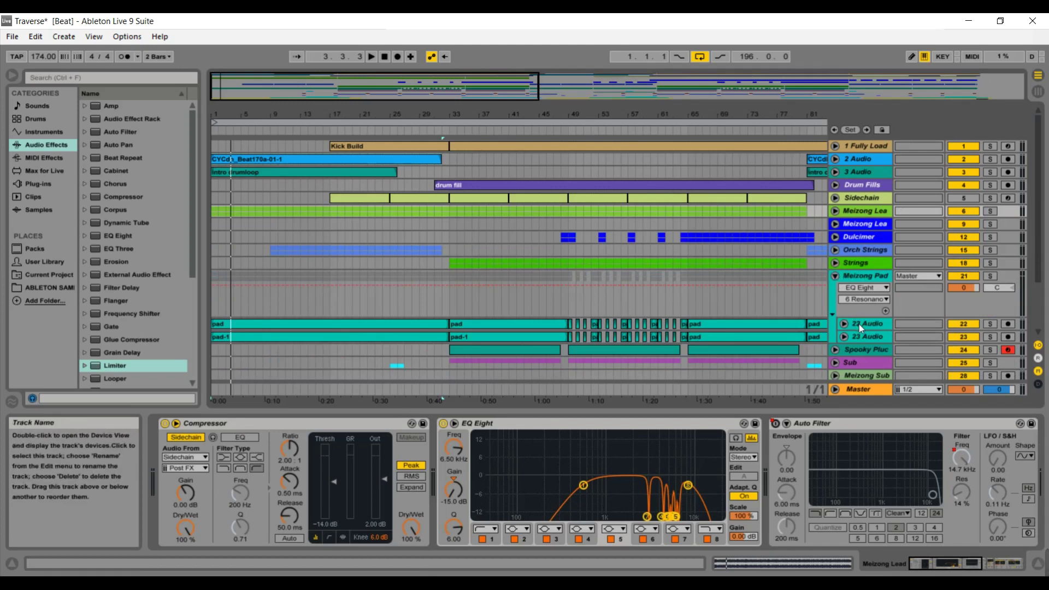
pyautogui.click(844, 323)
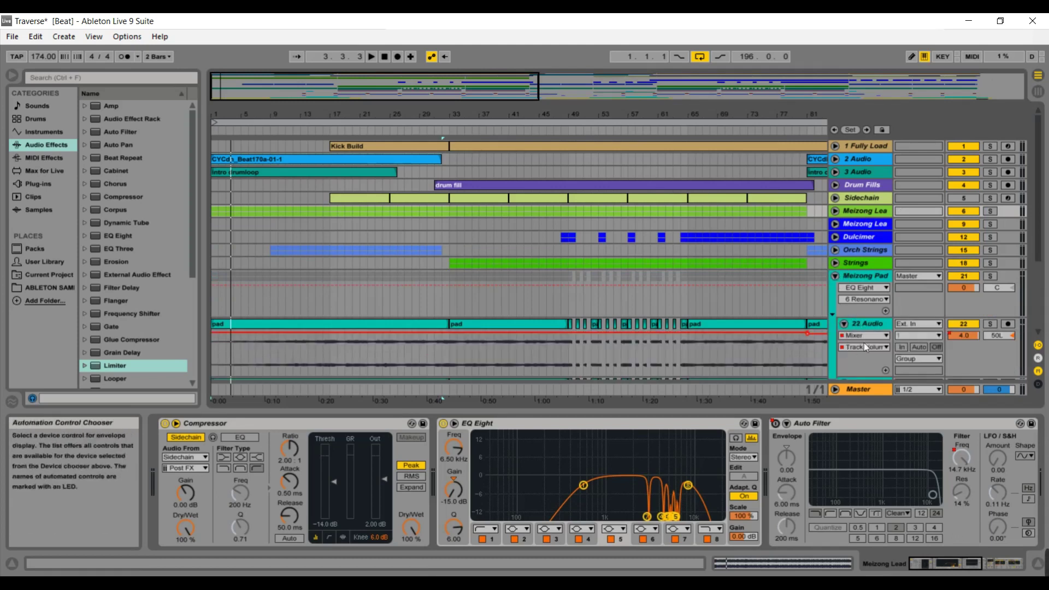
pyautogui.moveTo(1038, 234); pyautogui.dragTo(1041, 260)
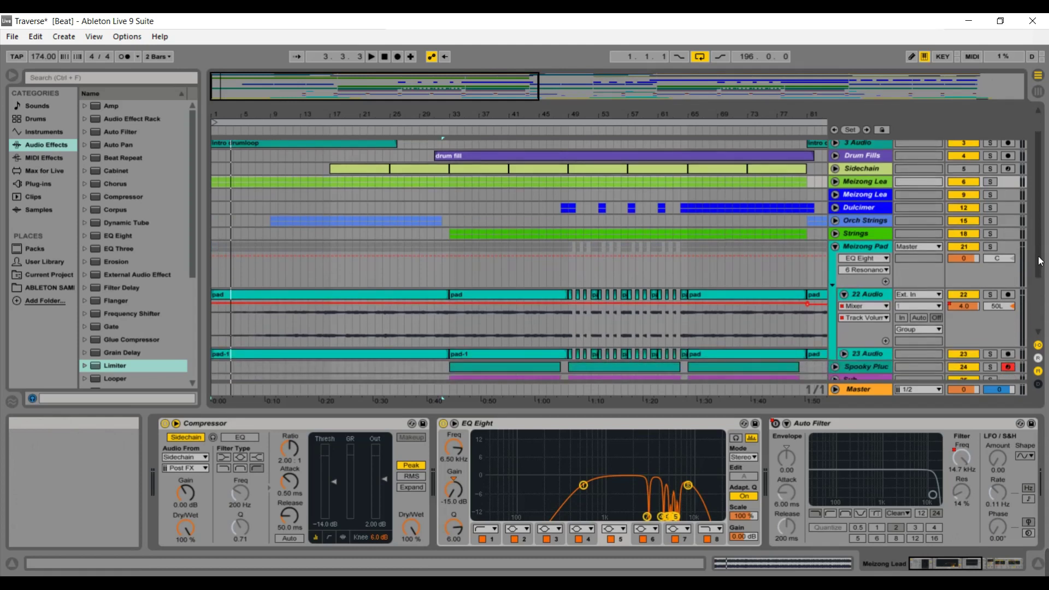
# Step: Unfold the Strings group and view the device chains of the Strings and Meizong Pad groups
pyautogui.click(835, 234)
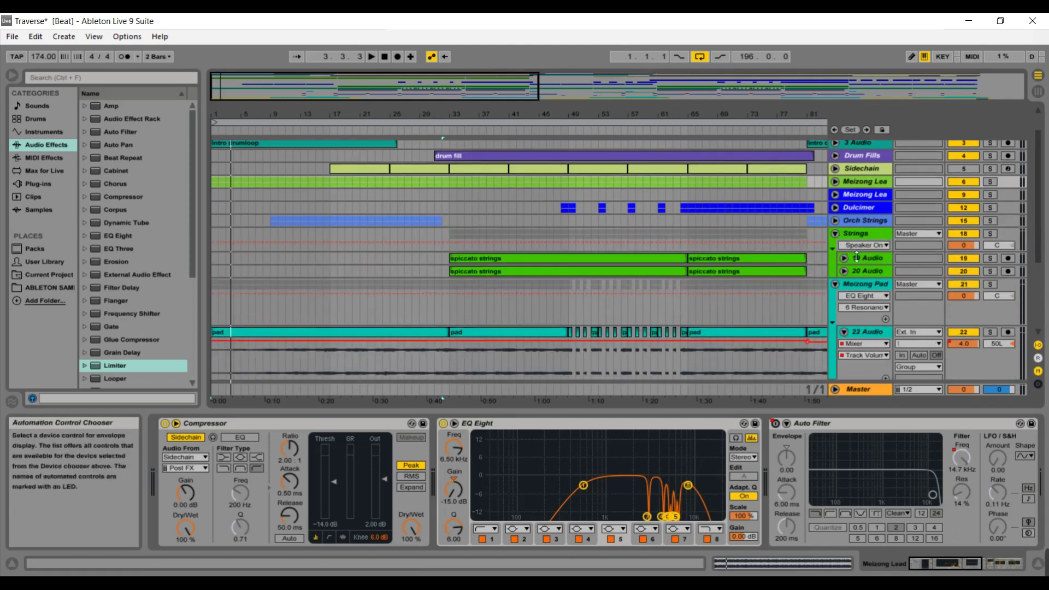
pyautogui.click(866, 235)
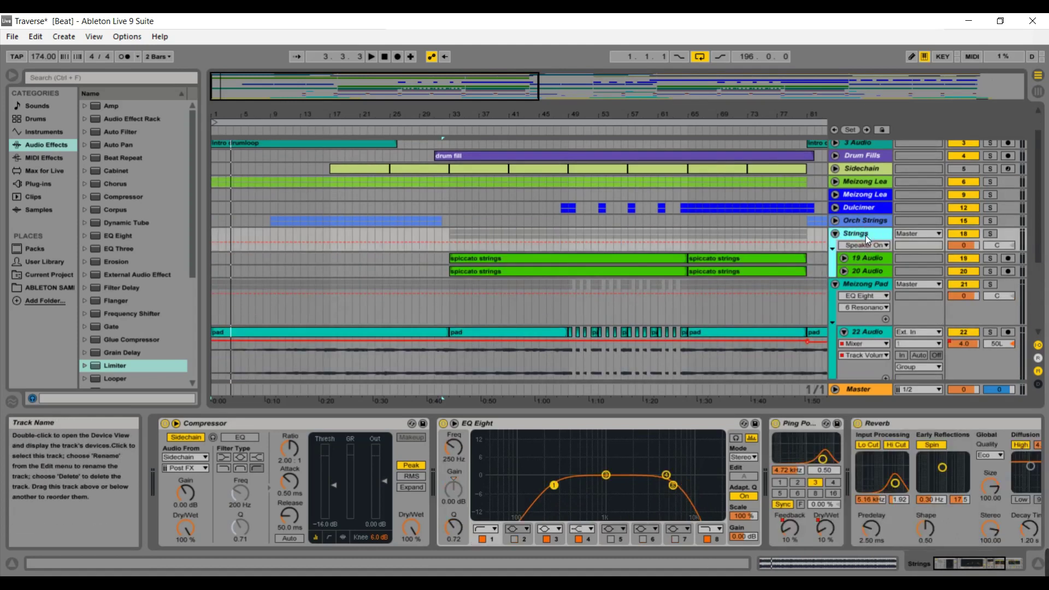
pyautogui.click(857, 286)
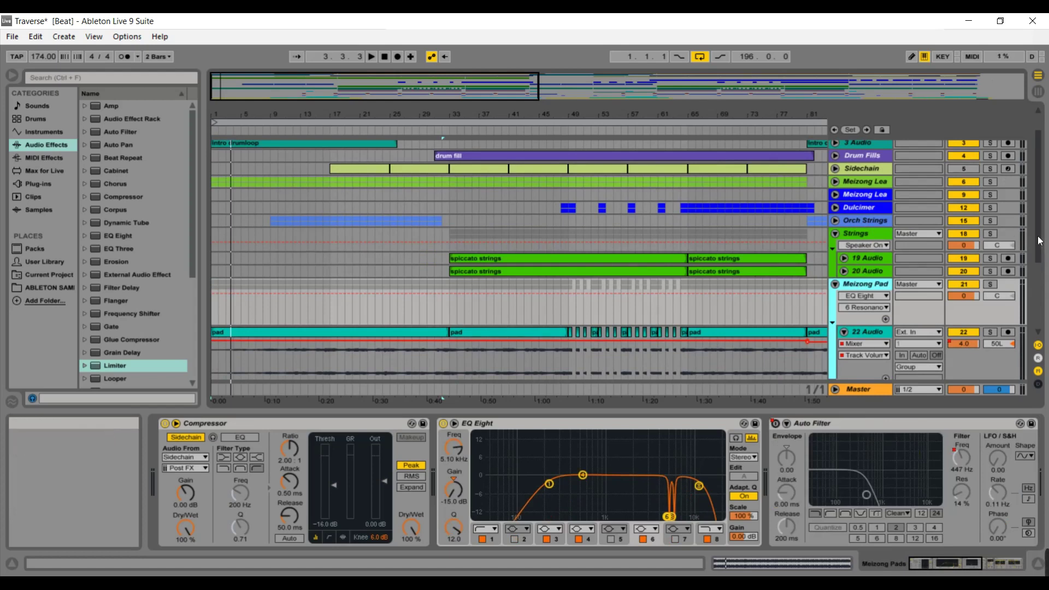
# Step: Play the arrangement from the start with Meizong Pad soloed, jump ahead to about bar 16, and fold the group after stopping
pyautogui.scroll(-2, 1040, 240)
pyautogui.press('space')
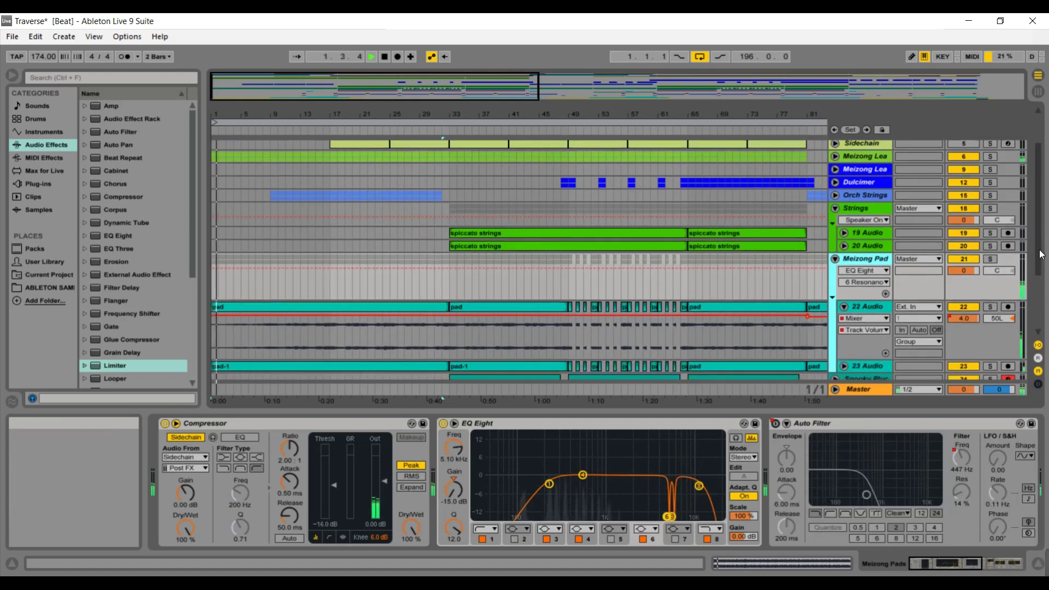
pyautogui.click(990, 259)
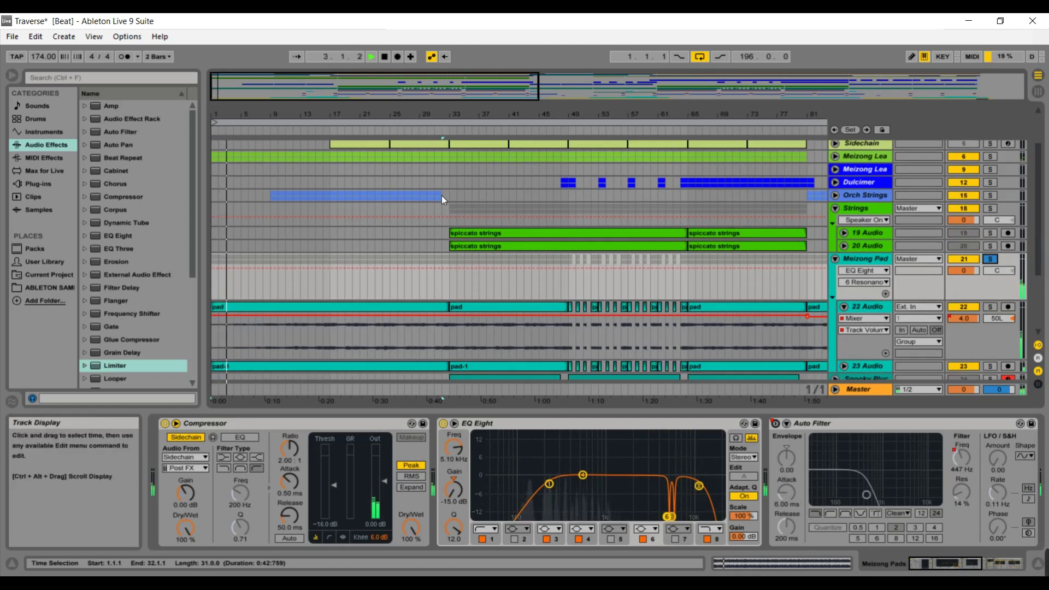
pyautogui.click(323, 139)
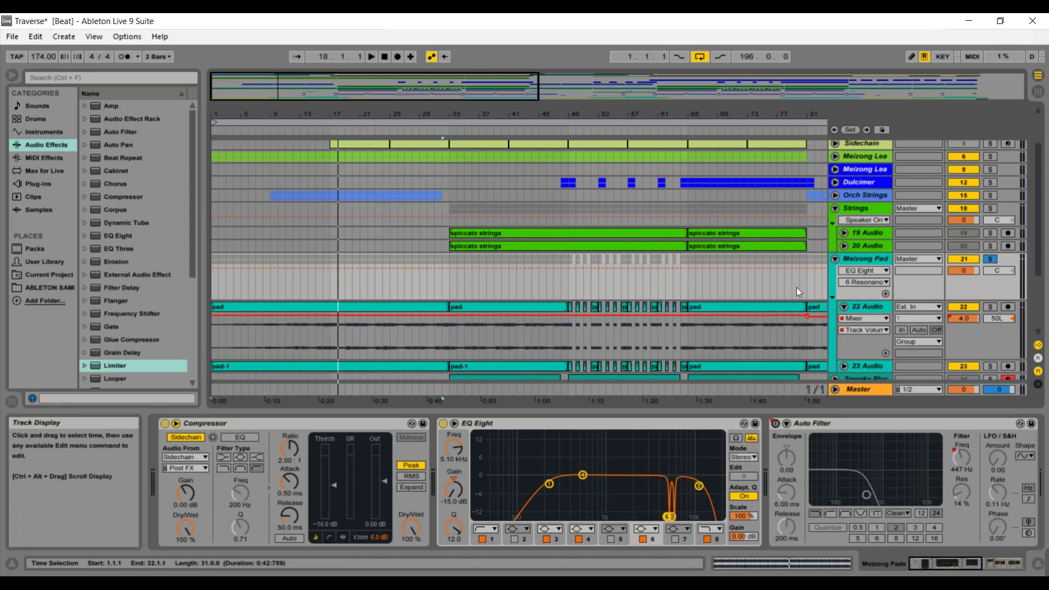
pyautogui.click(835, 258)
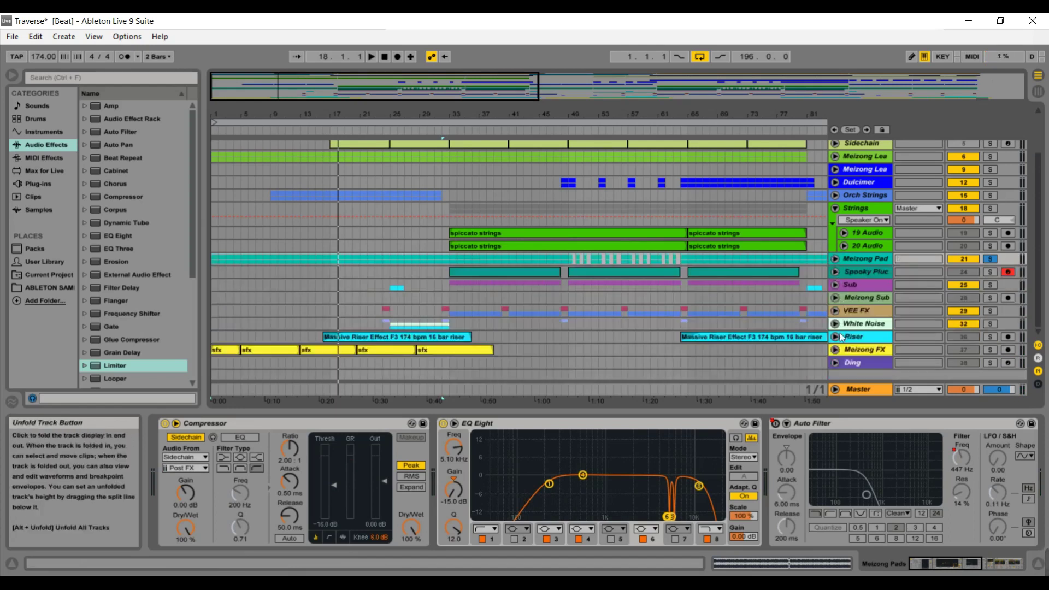
# Step: Look inside the VEE FX group, fold it again, and unfold the White Noise group to show its uplifter and downlifter tracks
pyautogui.click(834, 310)
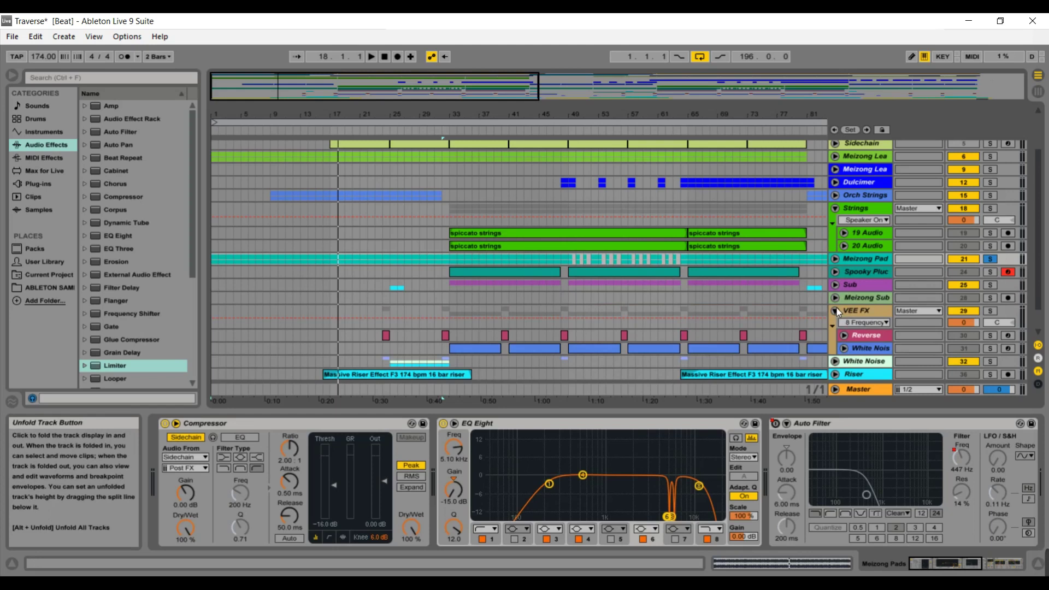
pyautogui.click(835, 310)
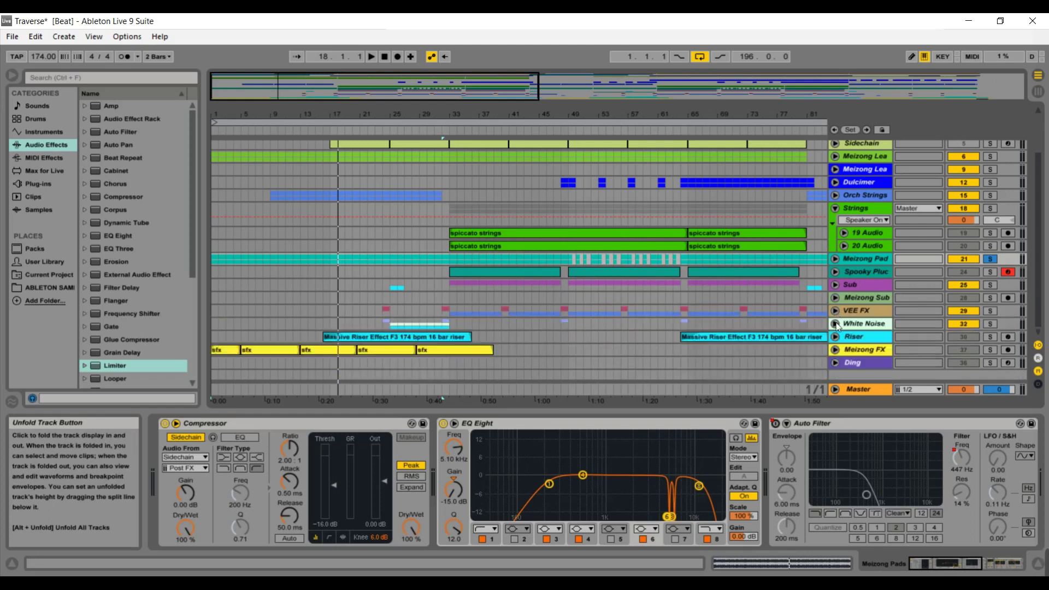
pyautogui.click(836, 323)
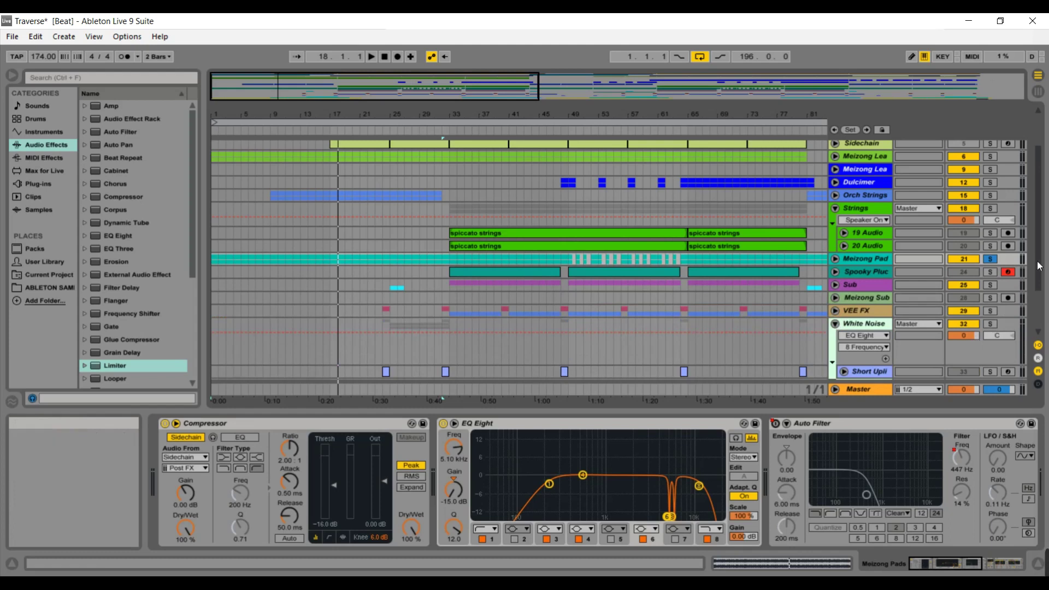
pyautogui.moveTo(1039, 266); pyautogui.dragTo(1042, 312)
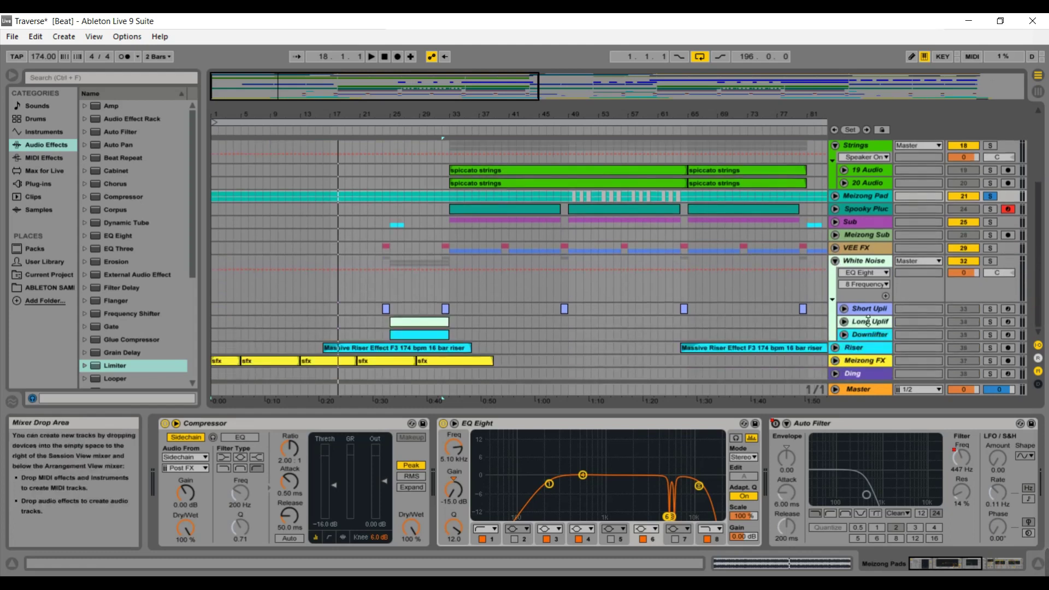
# Step: Solo the White Noise group and view the samples loaded on its Downlifter, Long Uplifter and Short Uplifter tracks
pyautogui.click(989, 261)
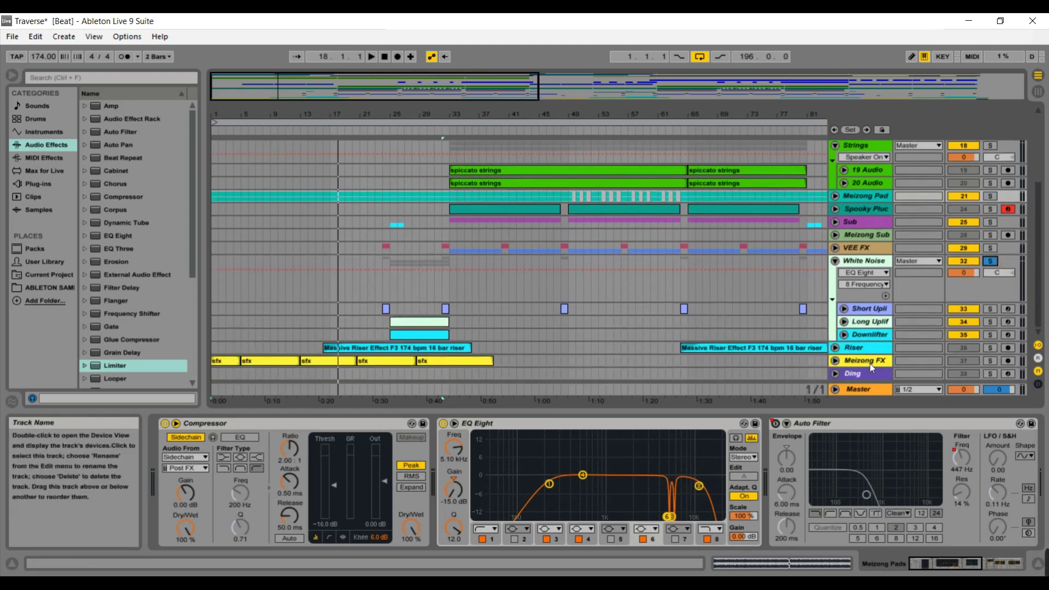
pyautogui.click(866, 335)
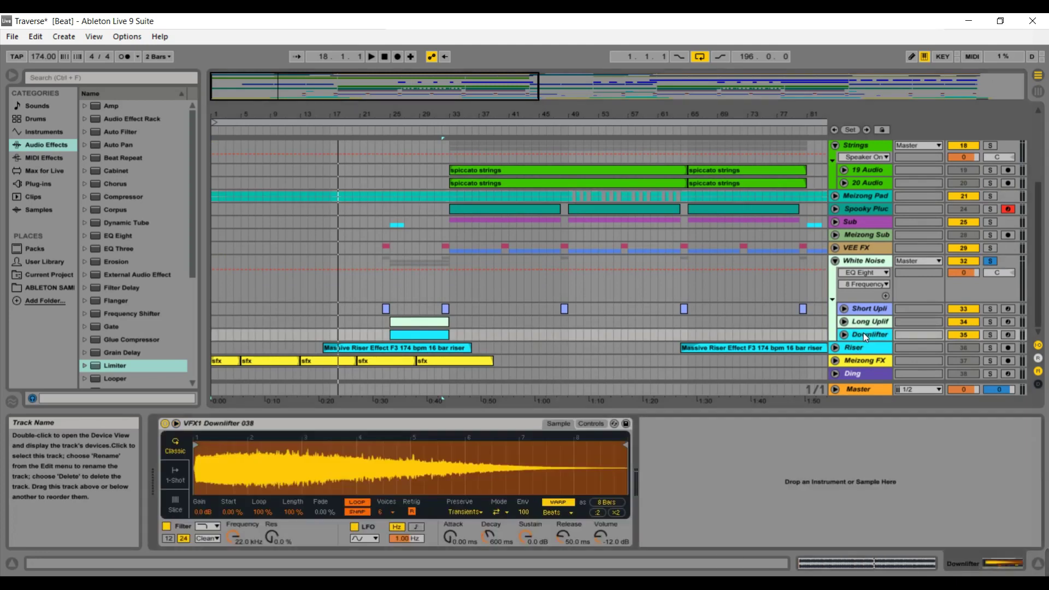
pyautogui.click(868, 321)
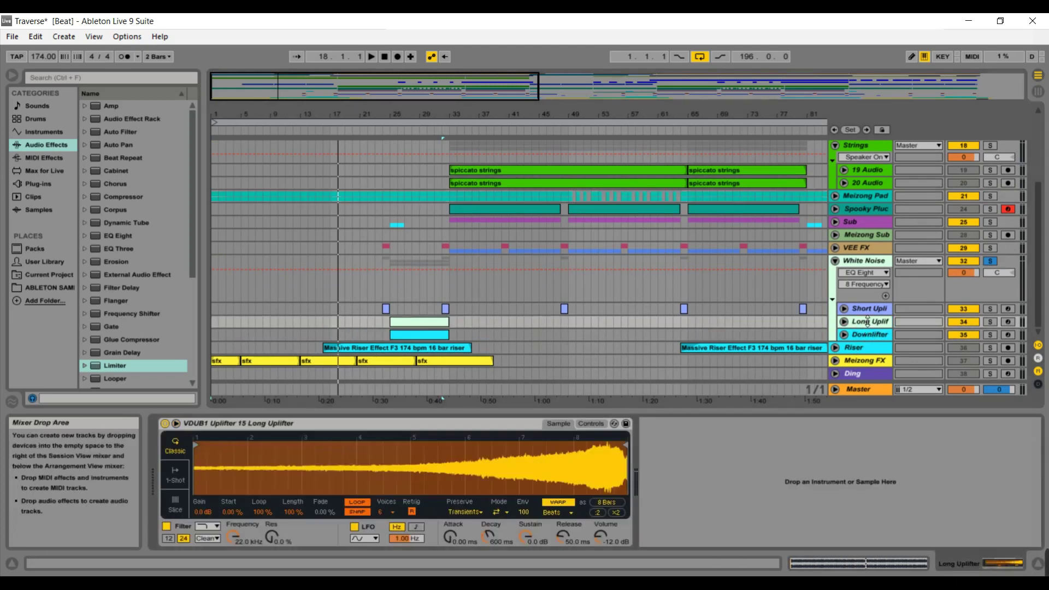
pyautogui.click(867, 312)
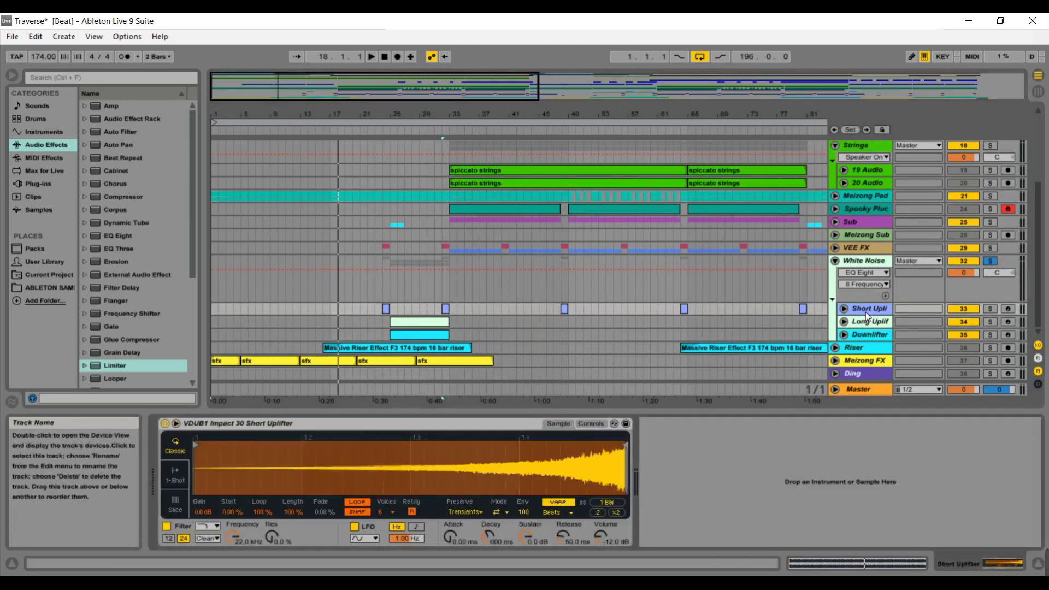
# Step: Play the soloed White Noise group from about bar 24, briefly solo Riser with it, and stop with solos cleared and the group folded
pyautogui.click(382, 135)
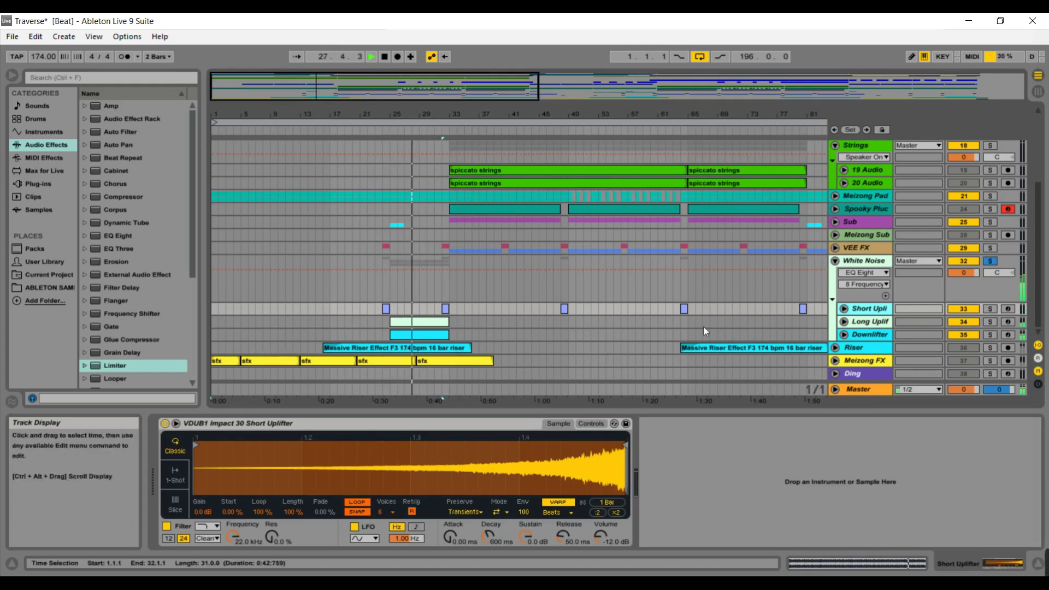
pyautogui.click(991, 350)
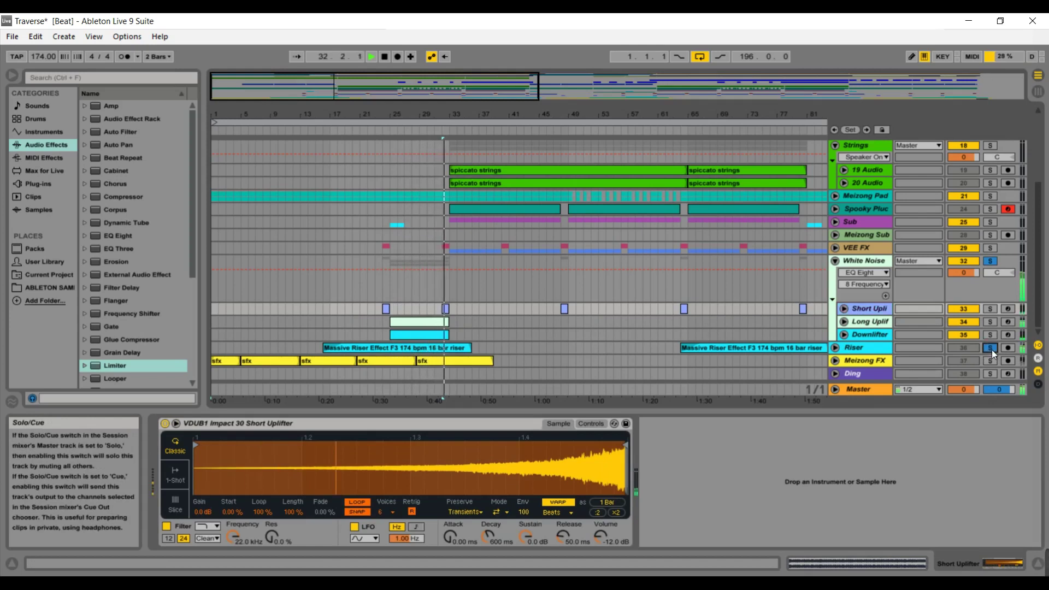
pyautogui.click(991, 350)
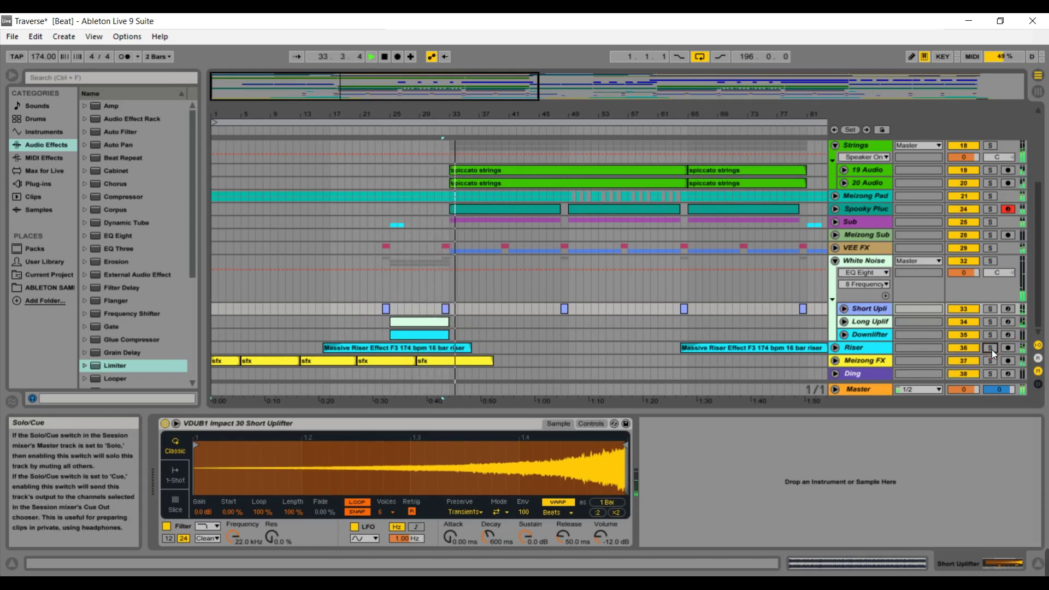
pyautogui.press('space')
pyautogui.click(835, 261)
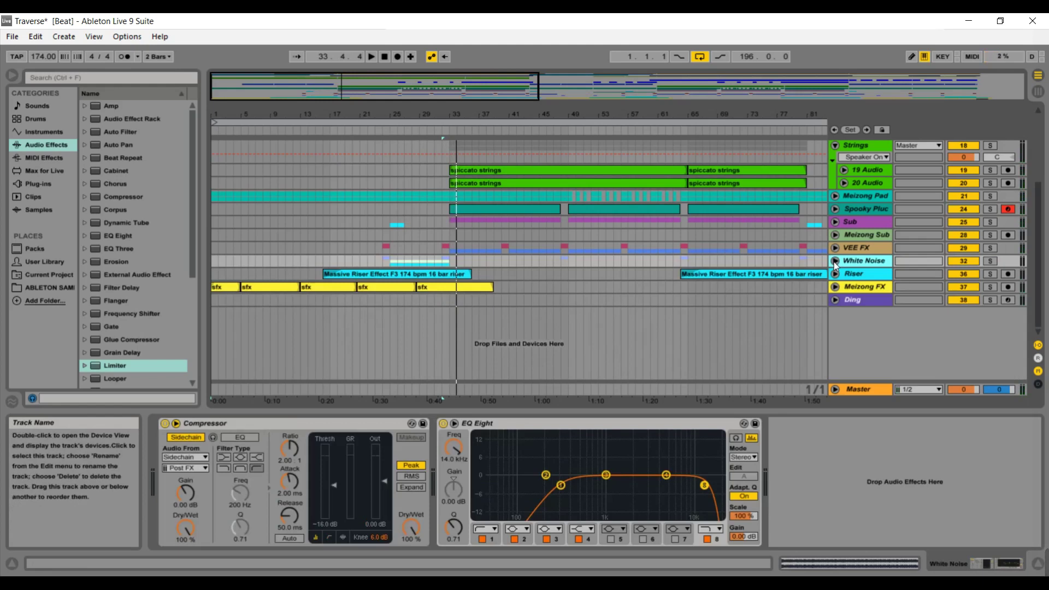
# Step: Unfold and solo the Meizong FX track, play it from the start, and stop with the solo cleared and the track folded
pyautogui.click(837, 286)
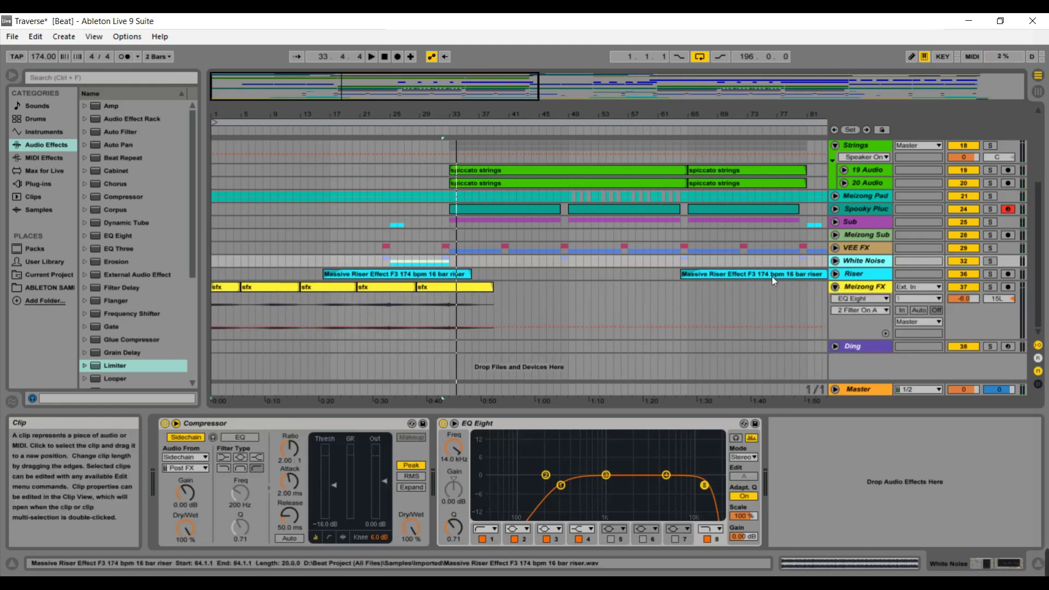
pyautogui.click(850, 288)
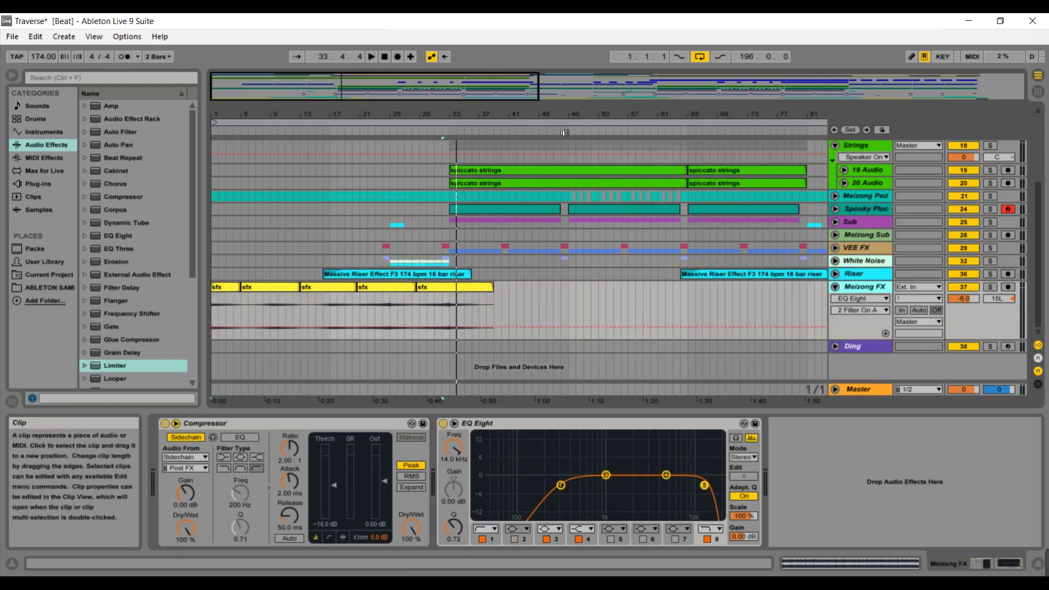
pyautogui.click(988, 287)
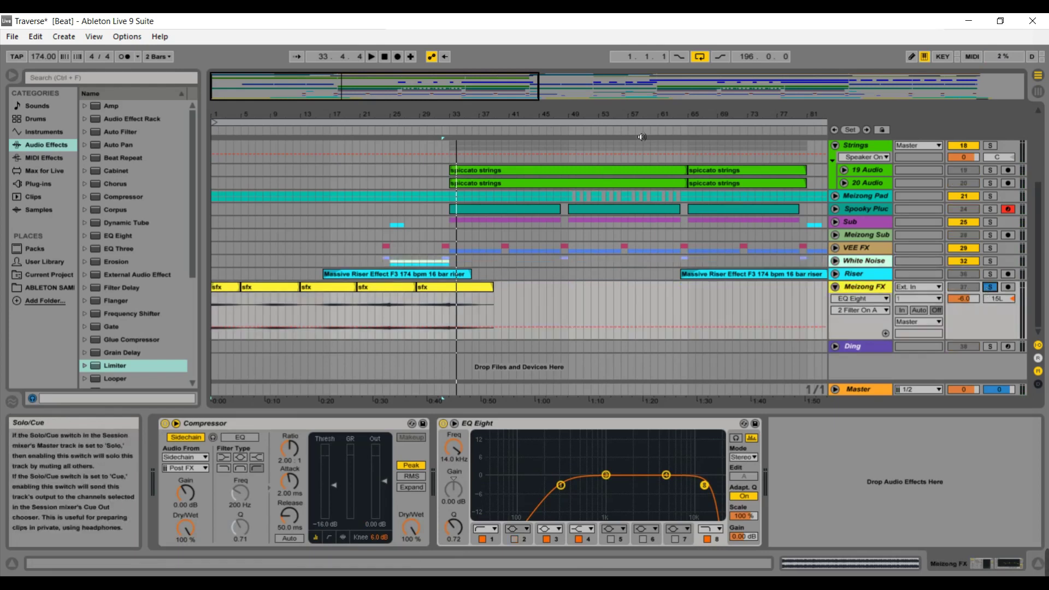
pyautogui.click(372, 57)
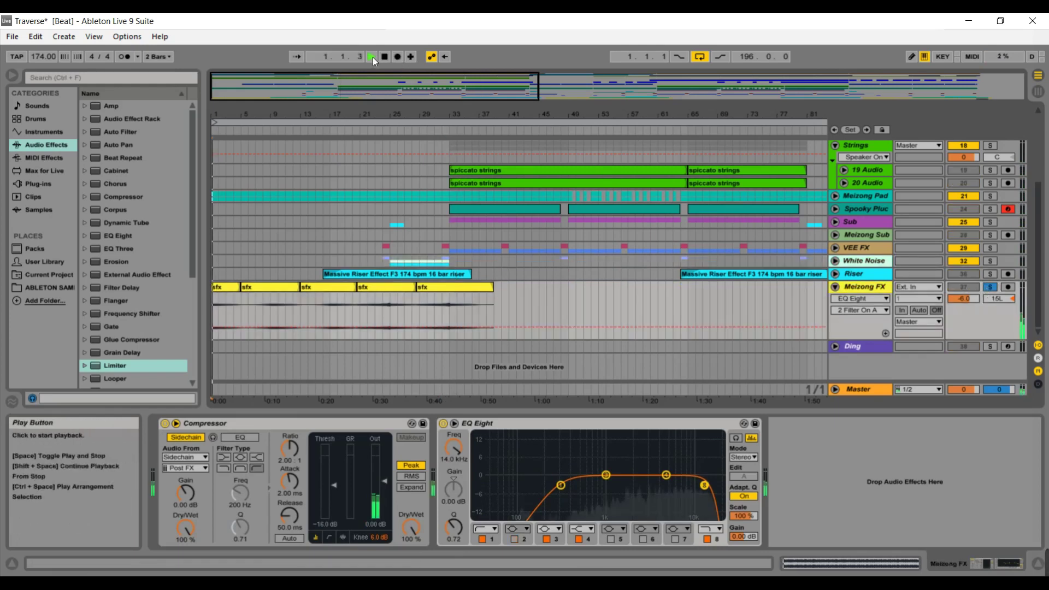
pyautogui.press('space')
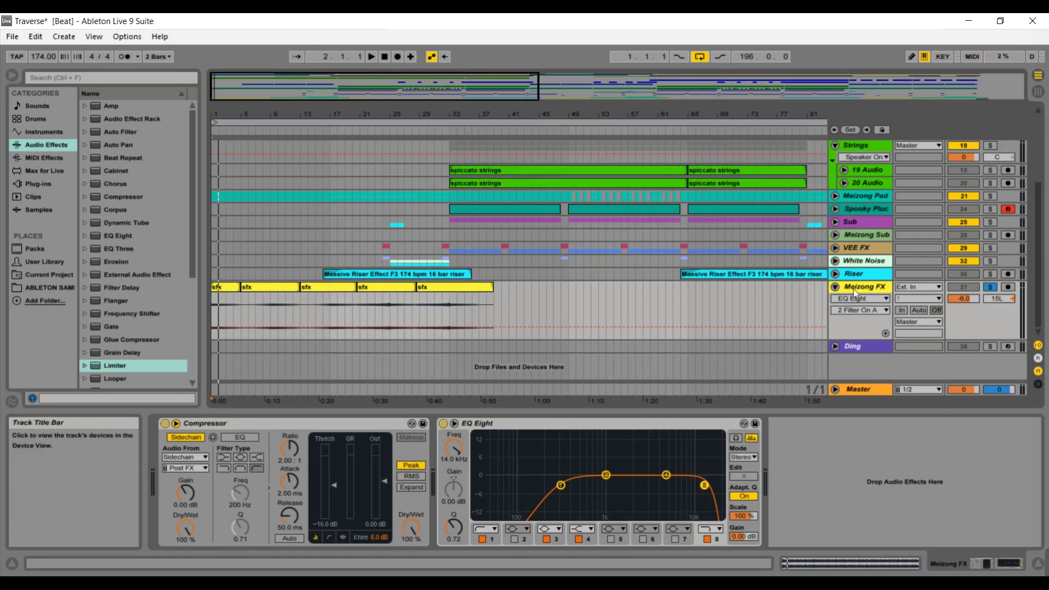
pyautogui.click(836, 286)
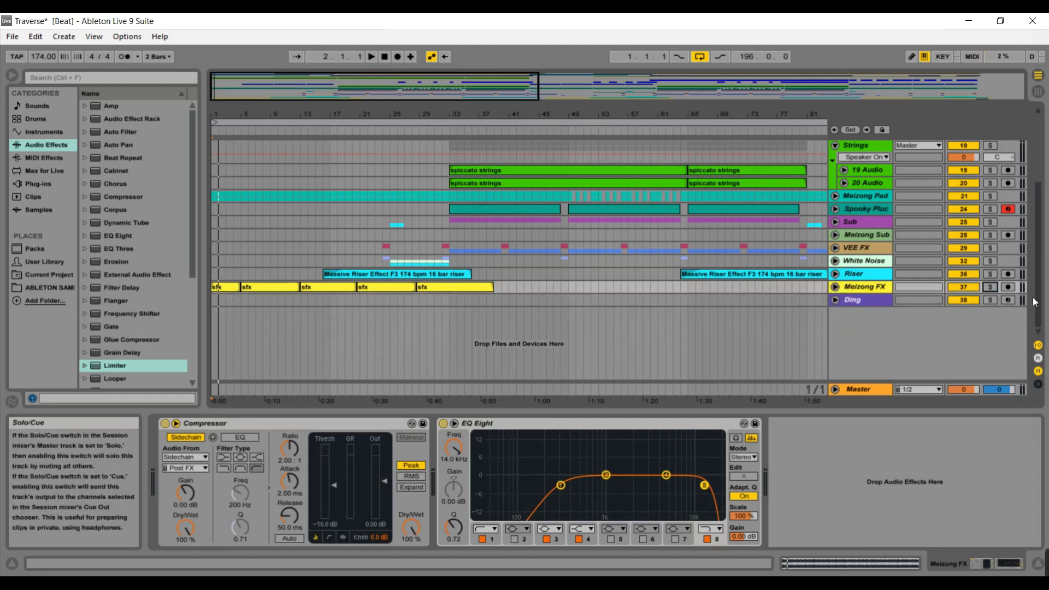
# Step: Unfold the 1 Fully Load drum track and start playback around the beginning of its Kick Build clip
pyautogui.scroll(5, 1031, 202)
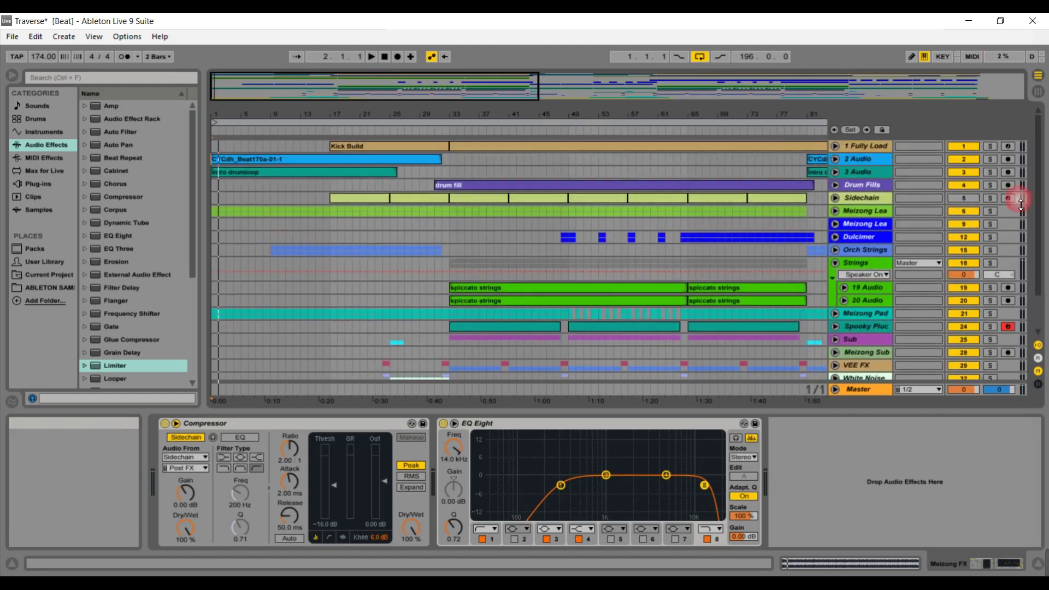
pyautogui.click(834, 147)
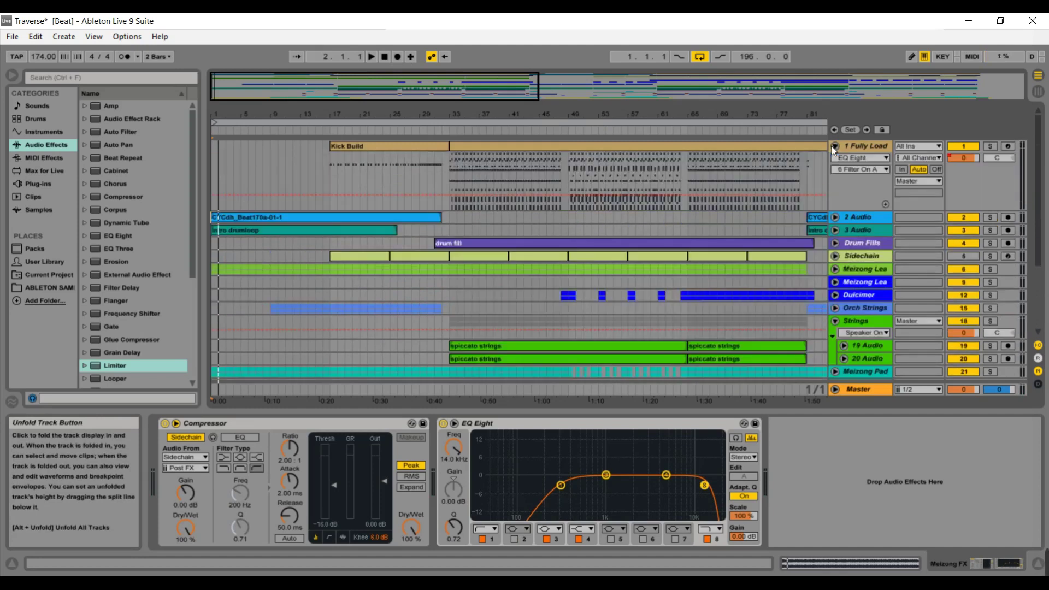
pyautogui.click(329, 137)
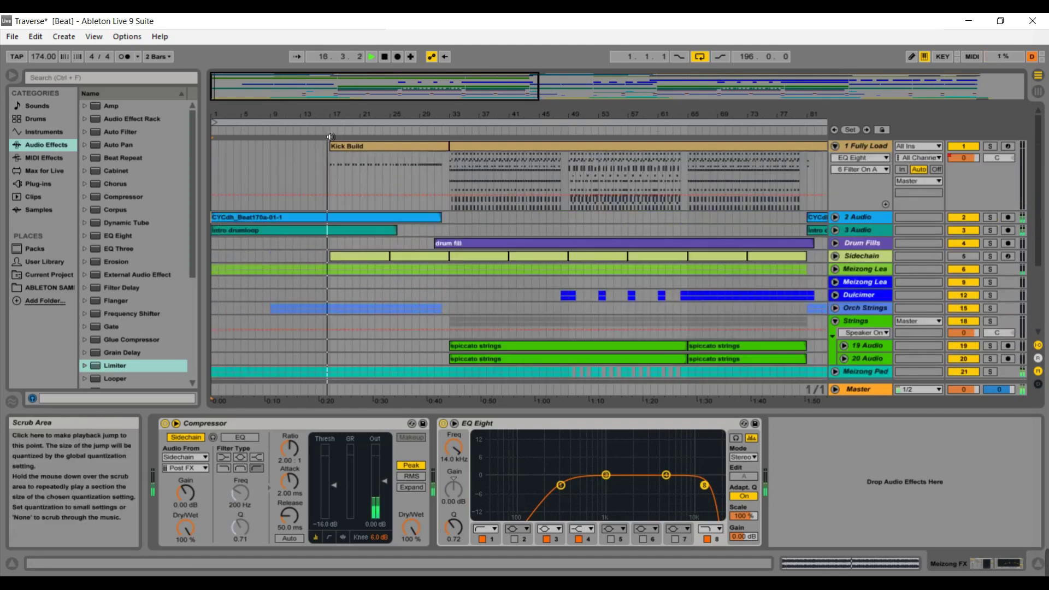
# Step: Solo the 1 Fully Load drum track, look through its device chain from the drum rack to the Reverb, and stop playback
pyautogui.click(990, 146)
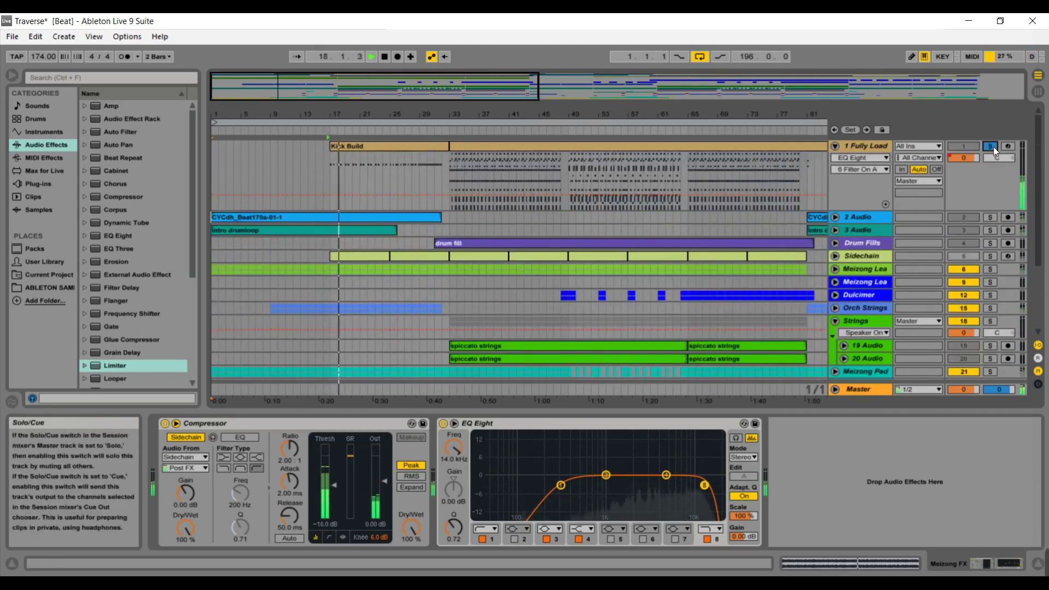
pyautogui.click(882, 148)
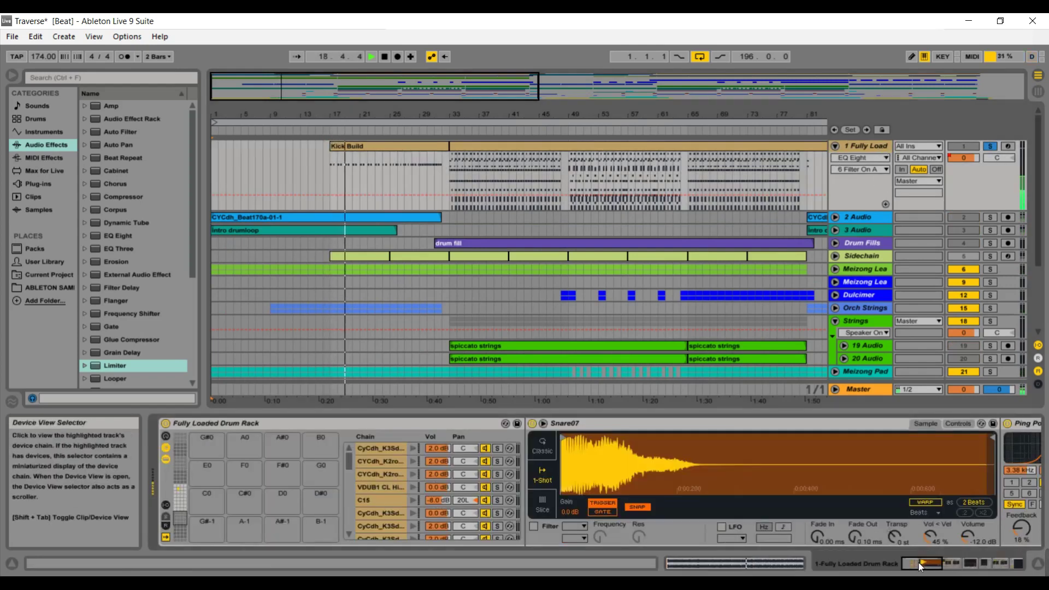
pyautogui.moveTo(921, 566); pyautogui.dragTo(986, 560)
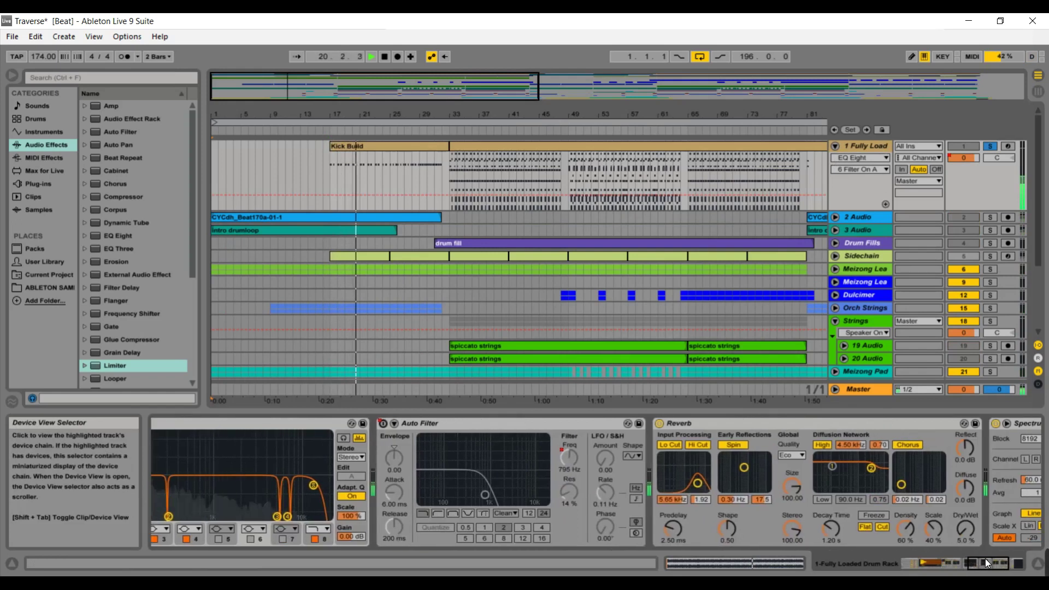
pyautogui.press('space')
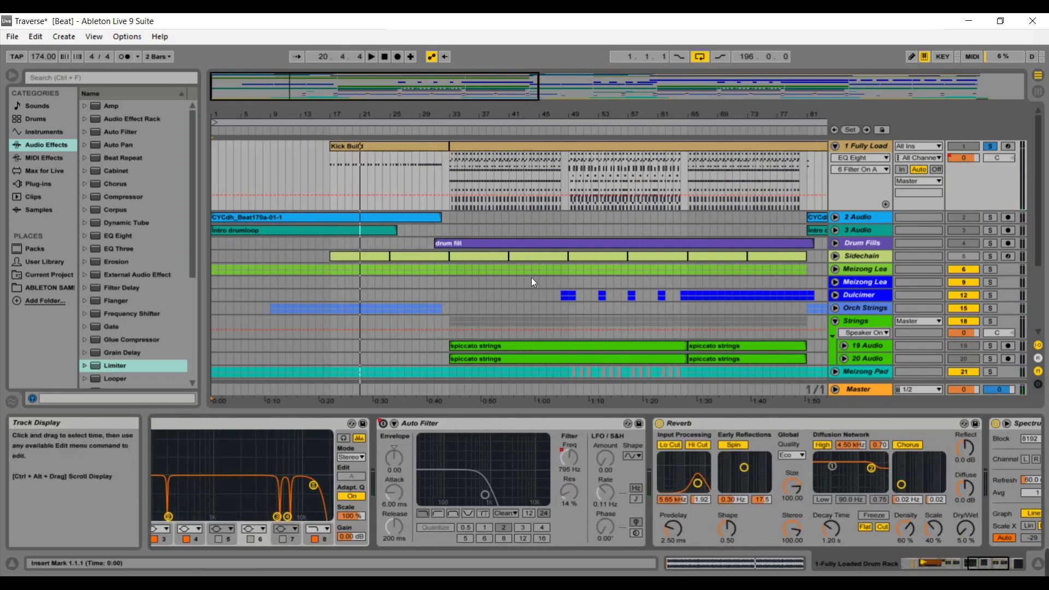
# Step: Return to the Fully Loaded Drum Rack and view the samples on its lower and higher pad groups
pyautogui.moveTo(971, 565); pyautogui.dragTo(907, 571)
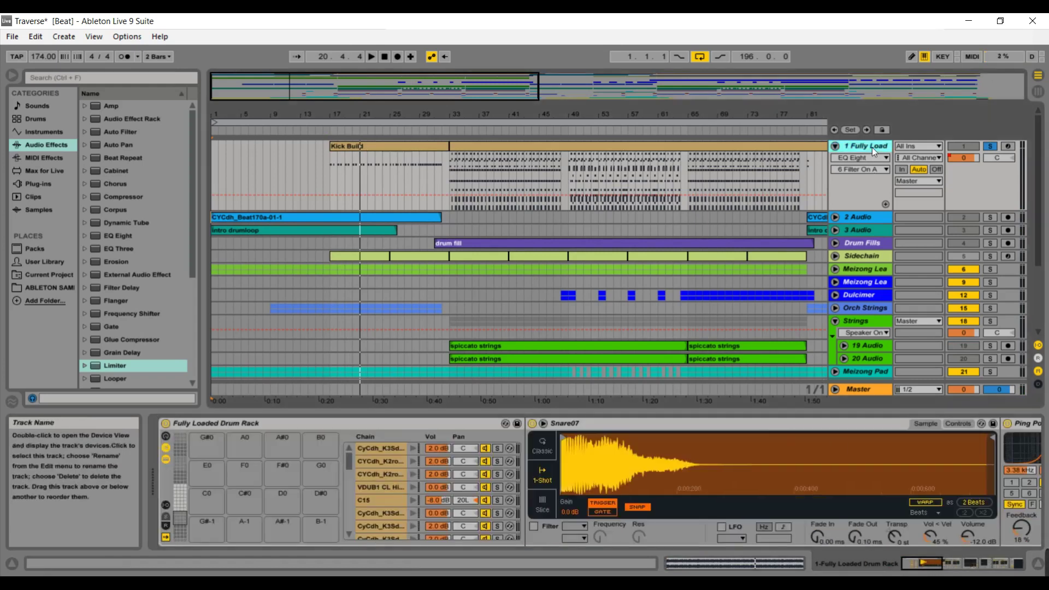
pyautogui.click(184, 503)
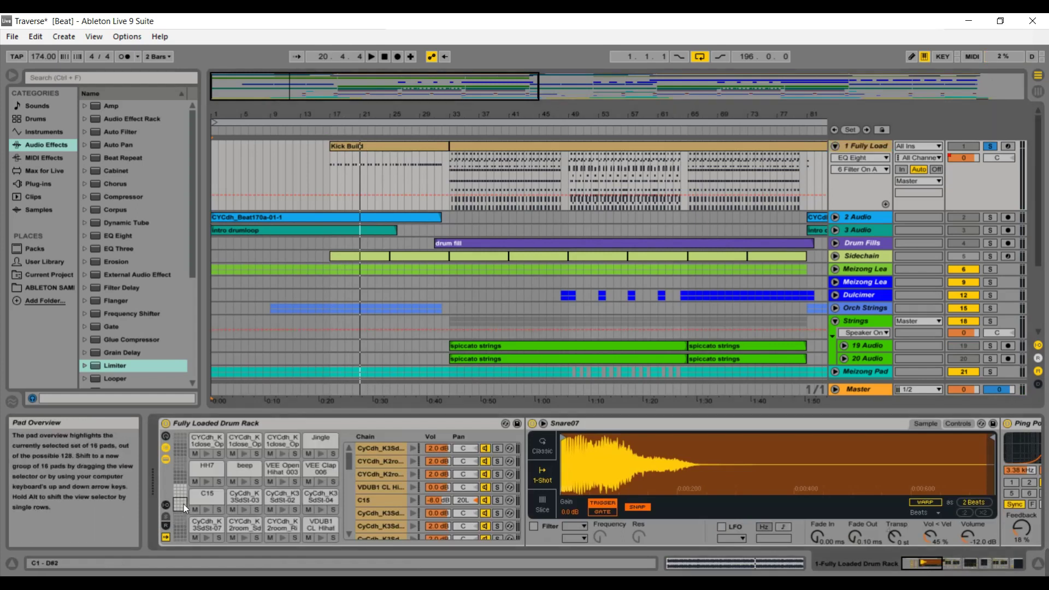
pyautogui.click(182, 493)
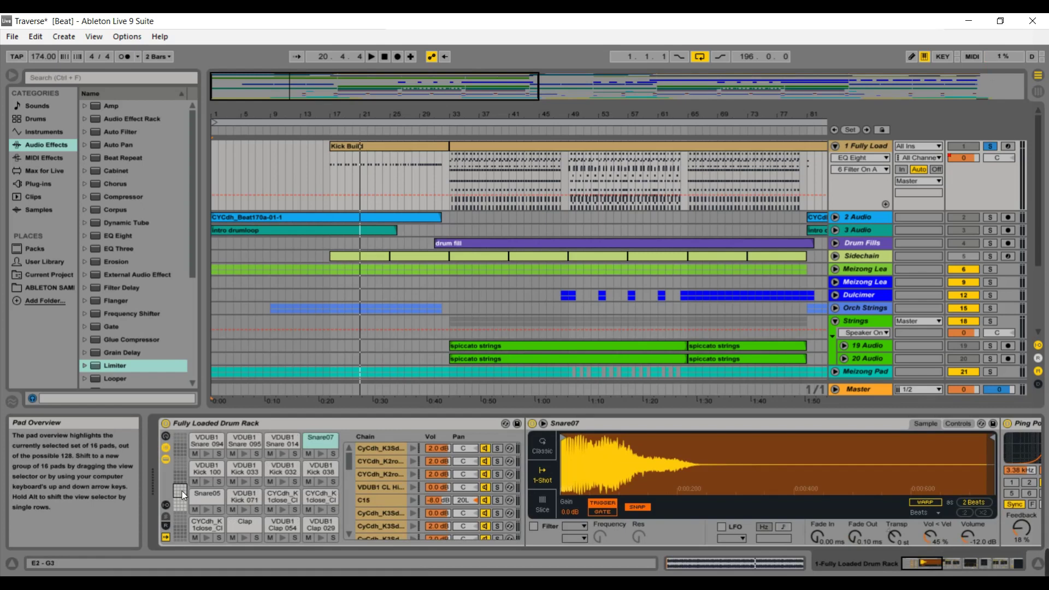
# Step: Play the soloed drums from around bar 20, show the sample on the VDUB1 Kick 033 pad, and stop playback
pyautogui.click(353, 137)
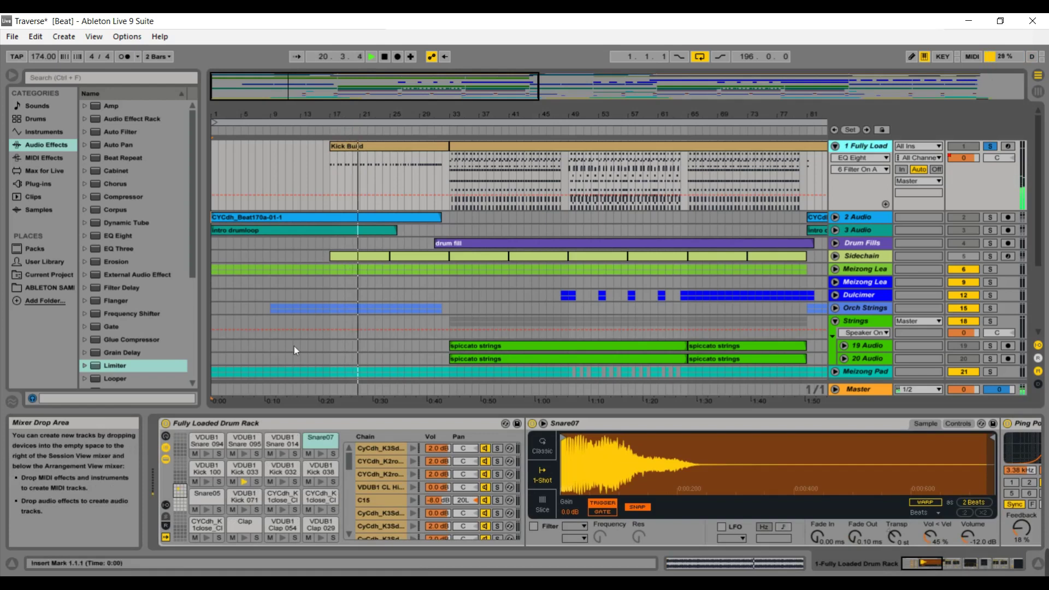
pyautogui.click(238, 474)
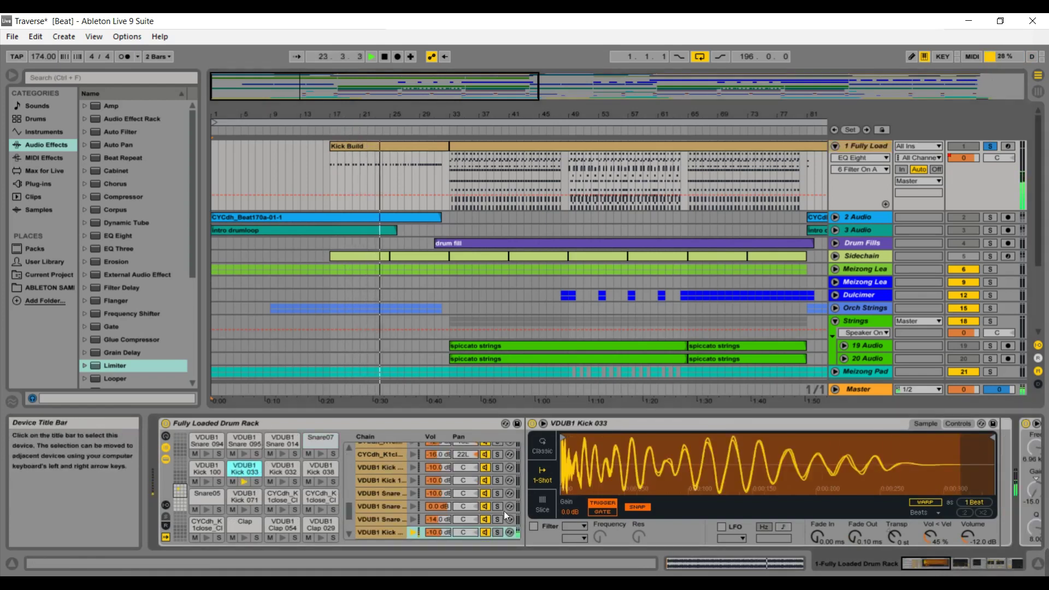
pyautogui.press('space')
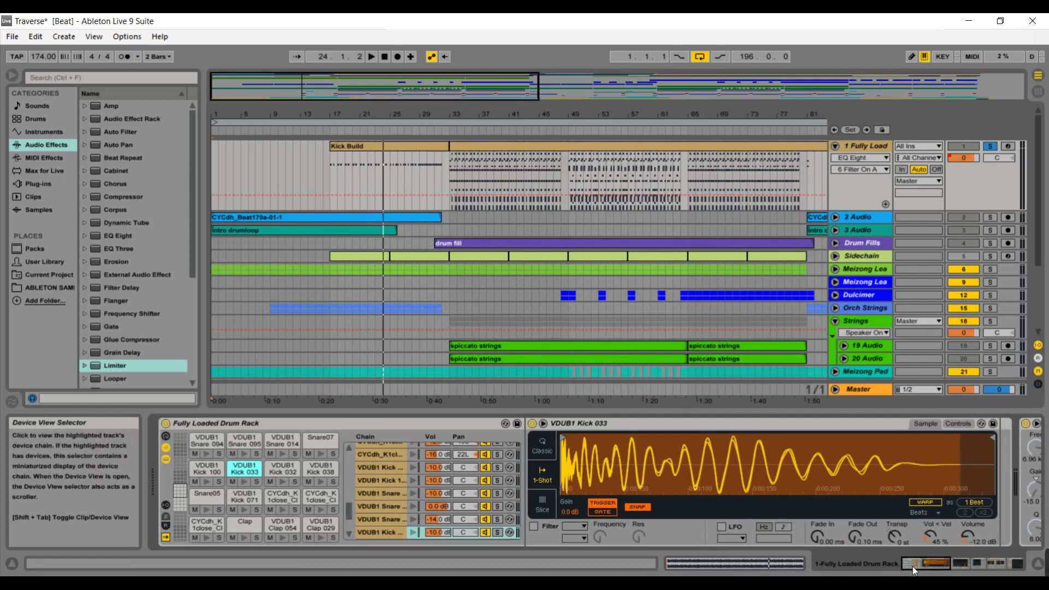
# Step: Examine the drum track's EQ Eight, checking the settings of filter bands 1, 2, 3, 4 and 8 in turn
pyautogui.moveTo(912, 565); pyautogui.dragTo(942, 562)
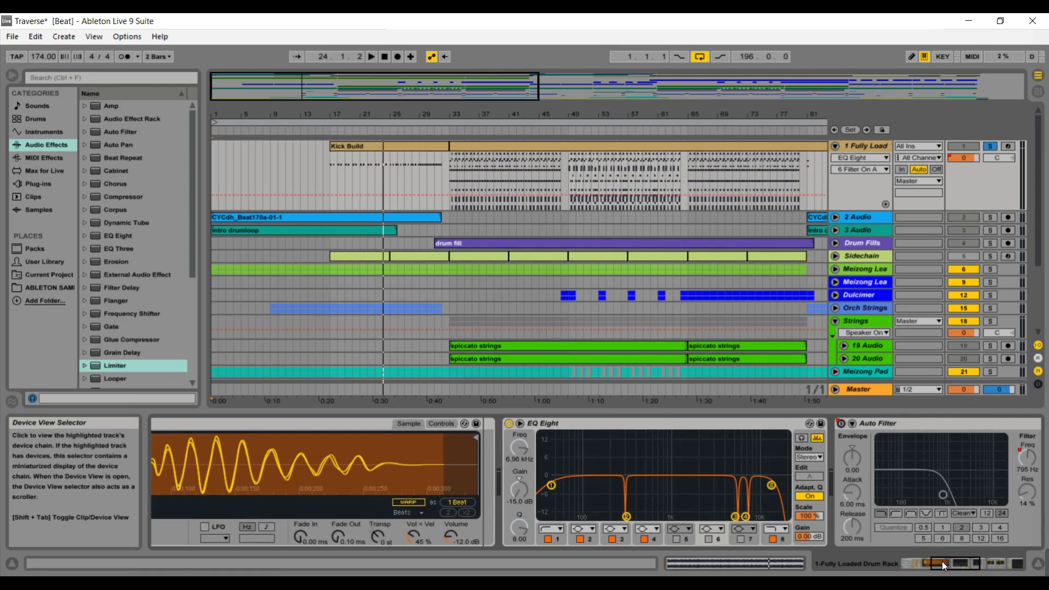
pyautogui.moveTo(941, 562); pyautogui.dragTo(952, 563)
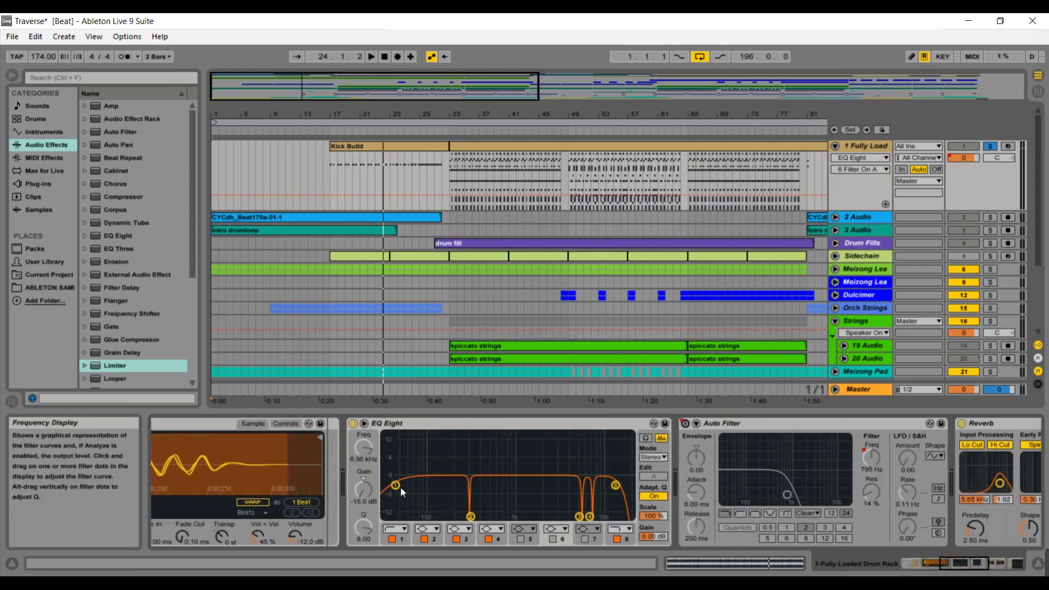
pyautogui.click(406, 541)
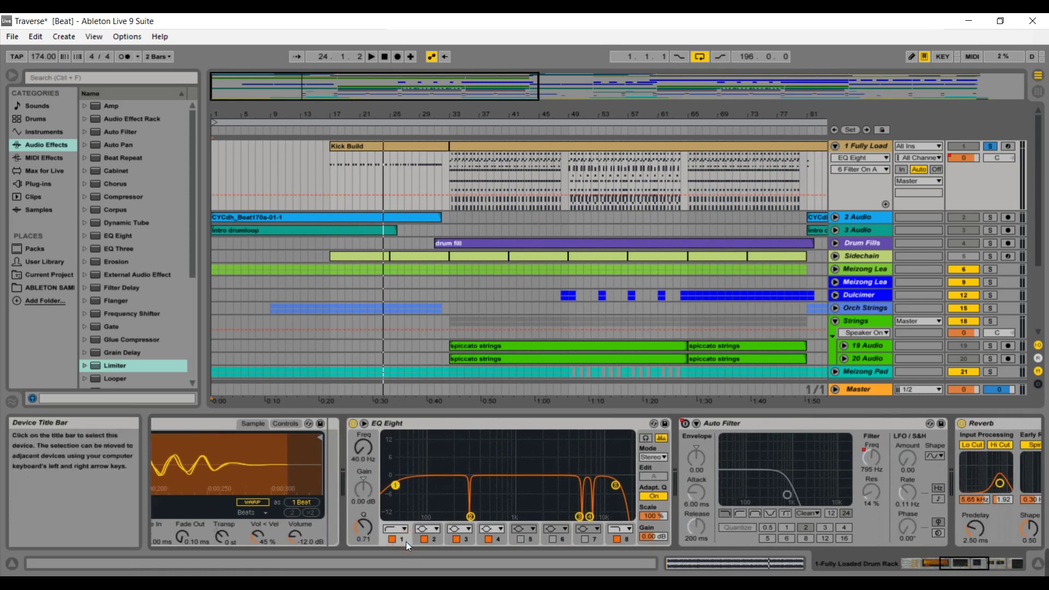
pyautogui.click(437, 538)
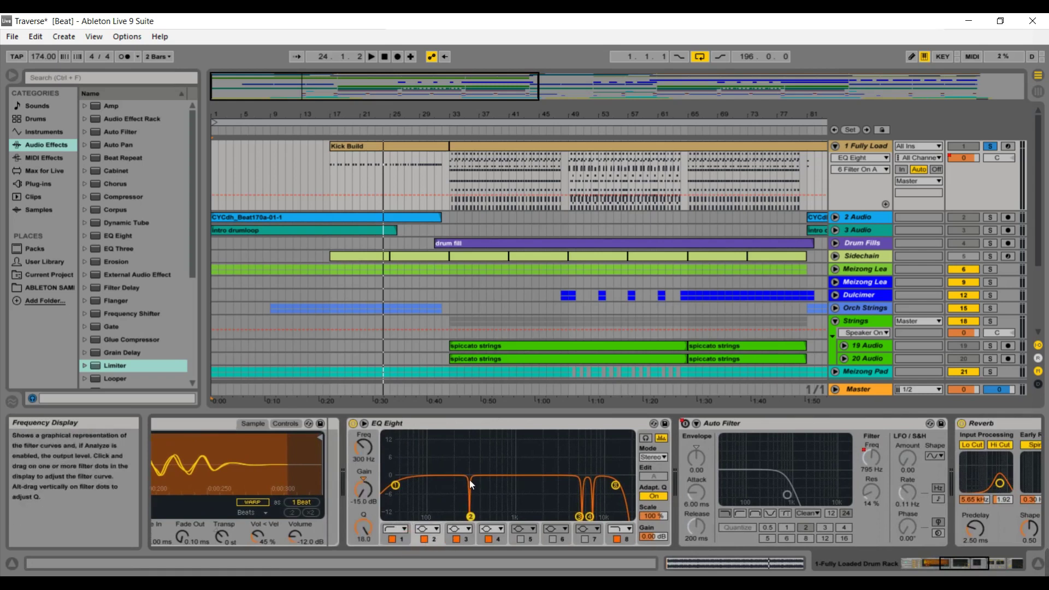
pyautogui.click(468, 537)
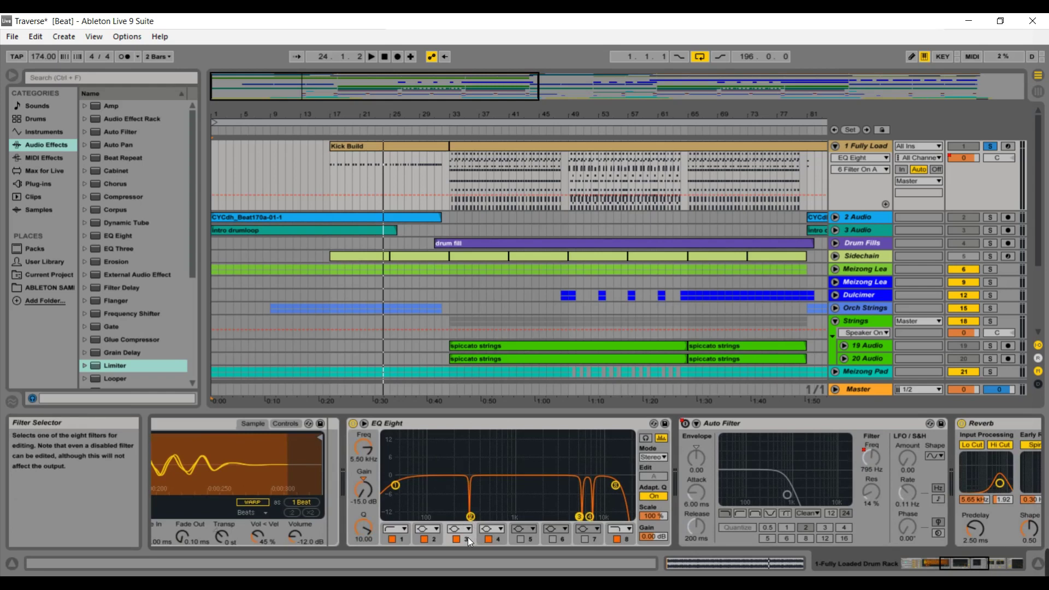
pyautogui.click(502, 535)
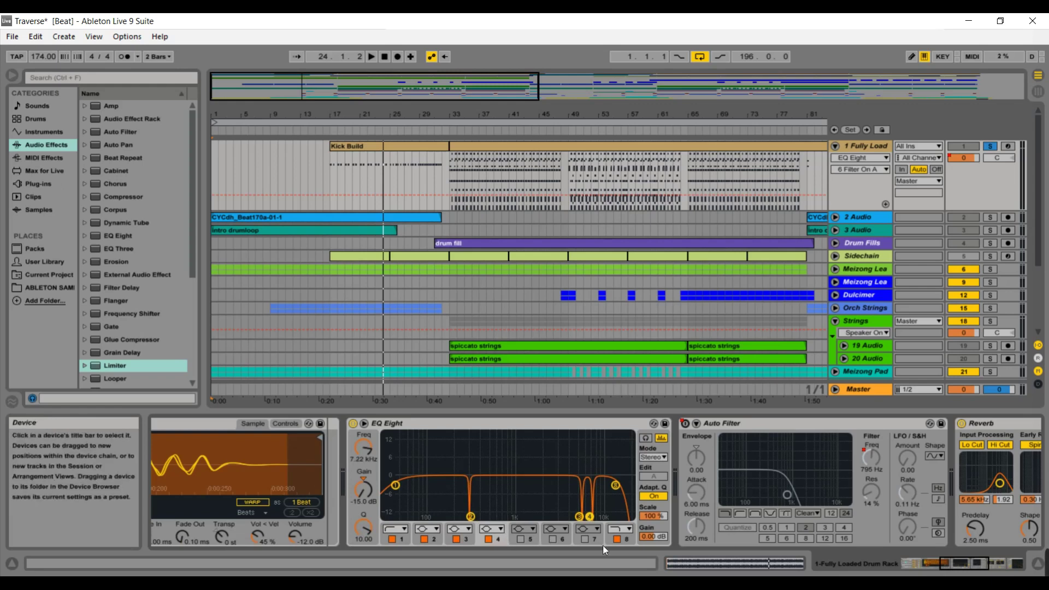
pyautogui.click(626, 544)
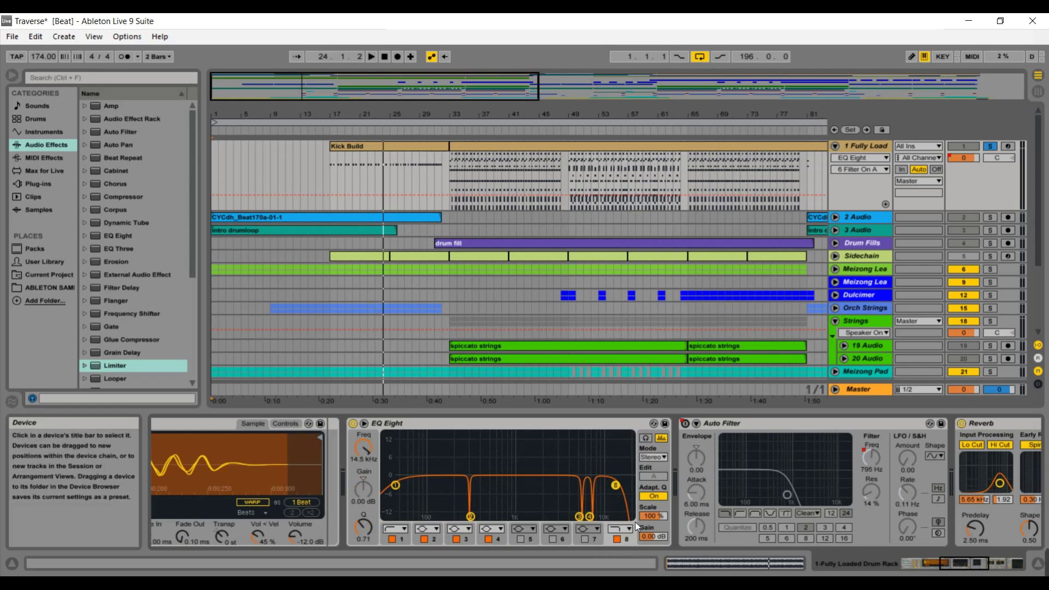
# Step: Resume the soloed drums from bar 24 into the section after Kick Build, return to the drum rack, and clear the track's solo
pyautogui.press('space')
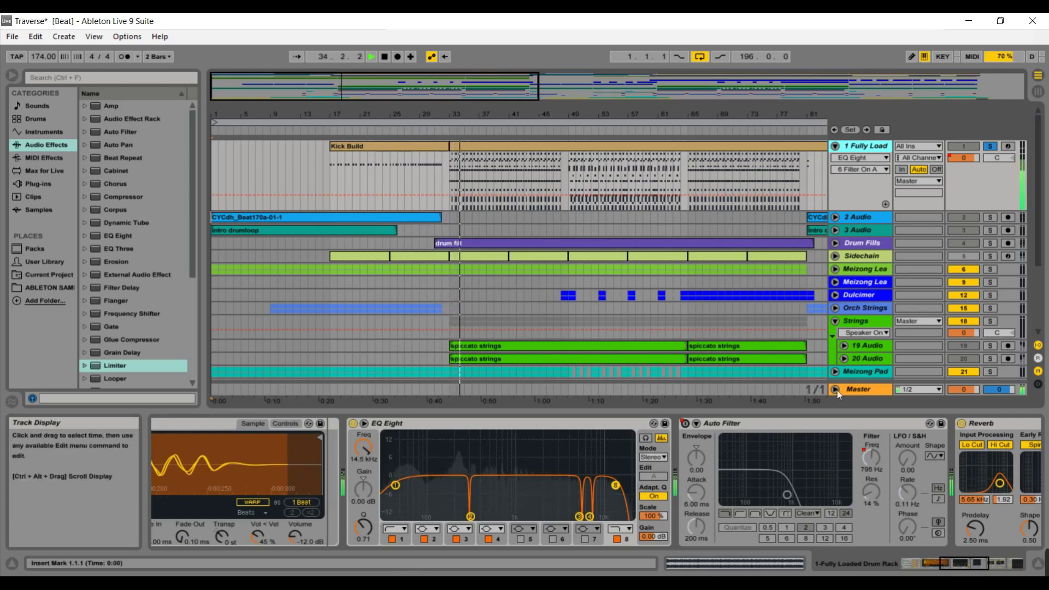
pyautogui.moveTo(963, 565); pyautogui.dragTo(918, 559)
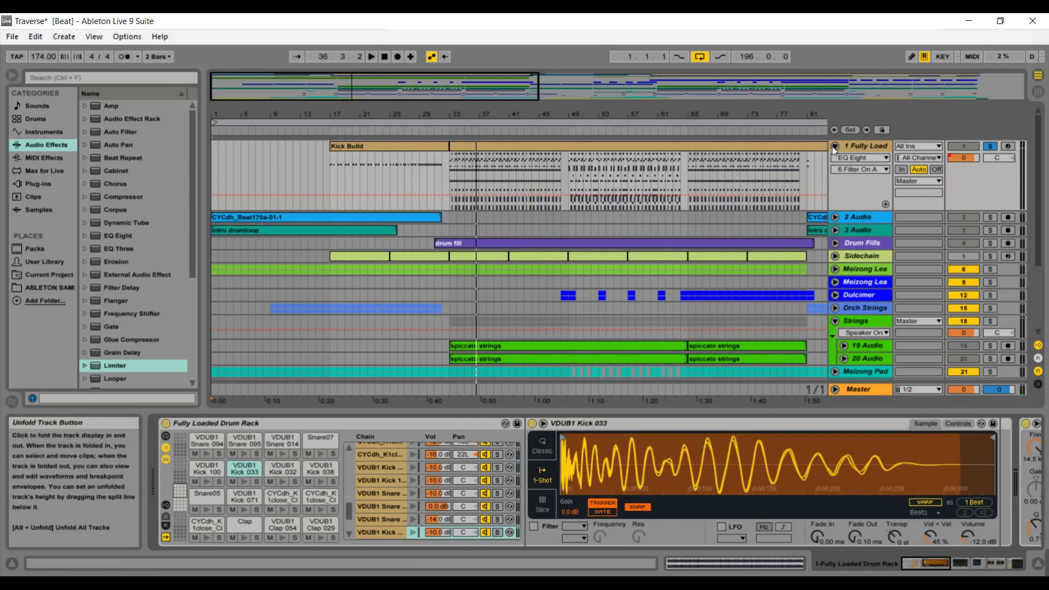
pyautogui.click(994, 143)
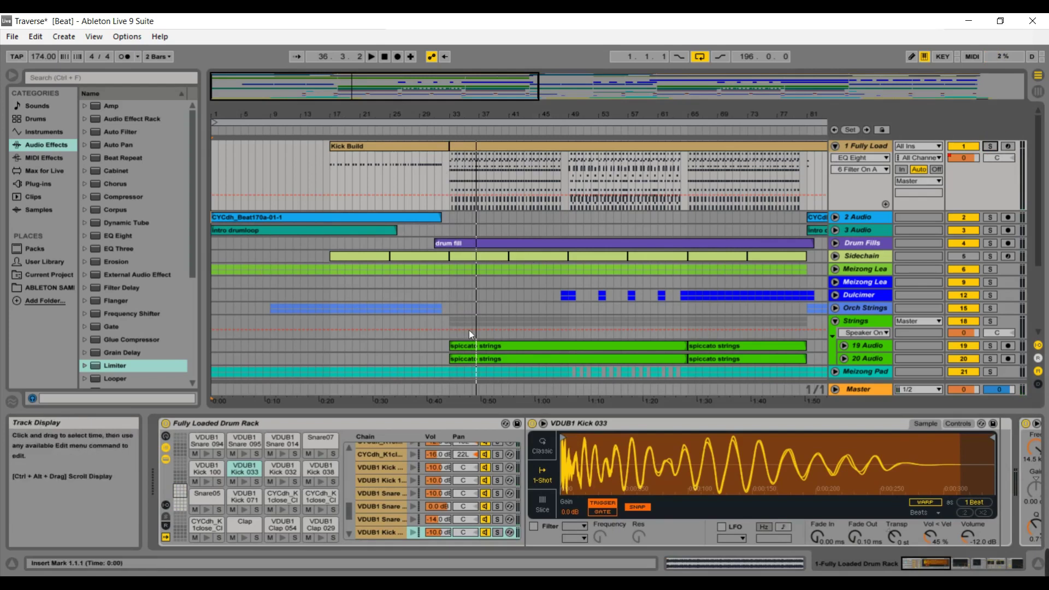
# Step: Unfold the Orch Strings group and its 16 Nexus track, viewing the group's effects and the track's Nexus instrument
pyautogui.click(834, 269)
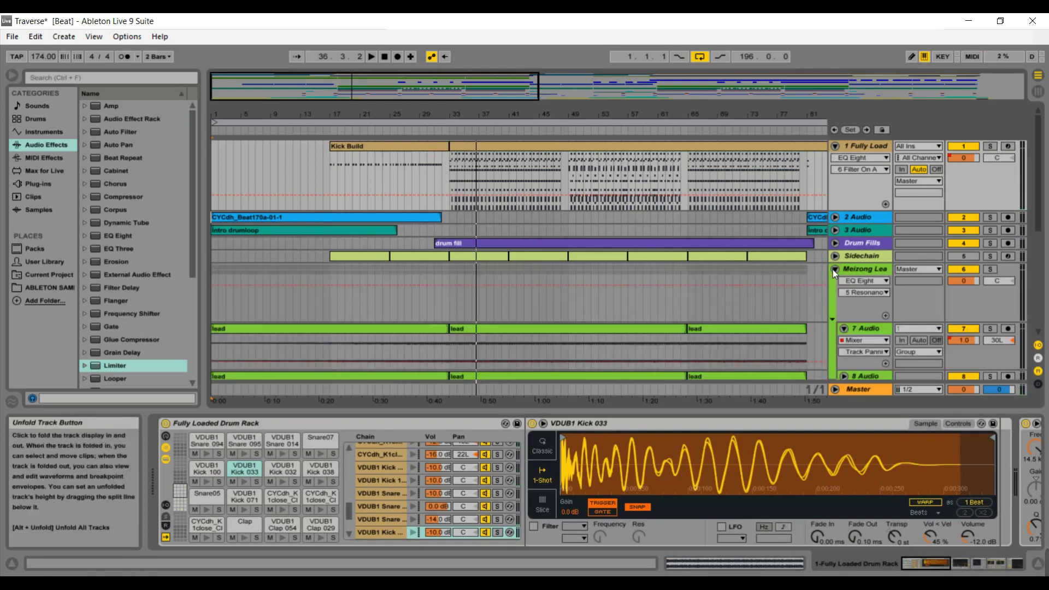
pyautogui.click(834, 269)
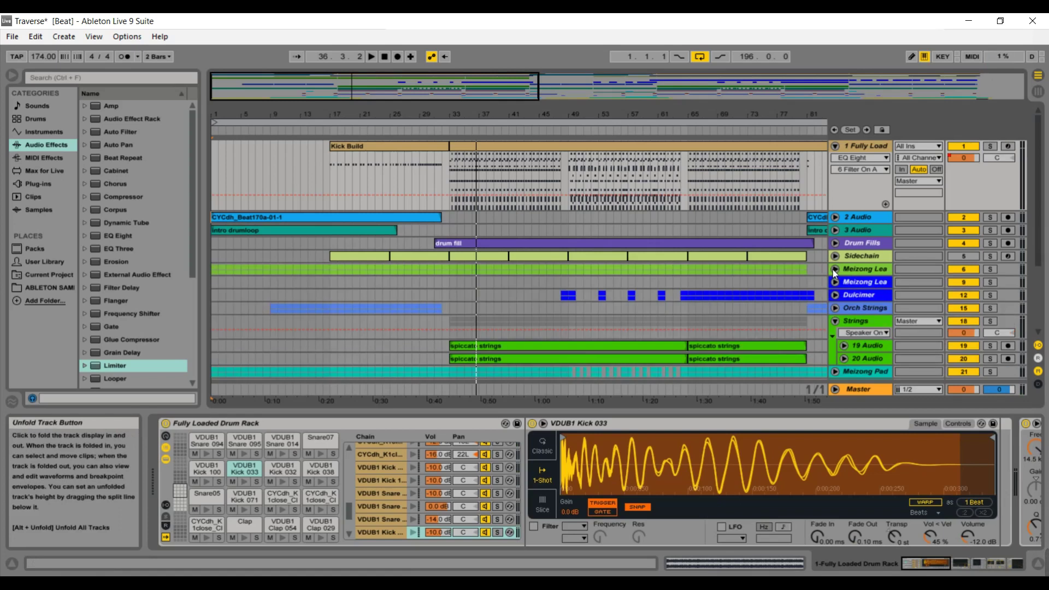
pyautogui.click(835, 308)
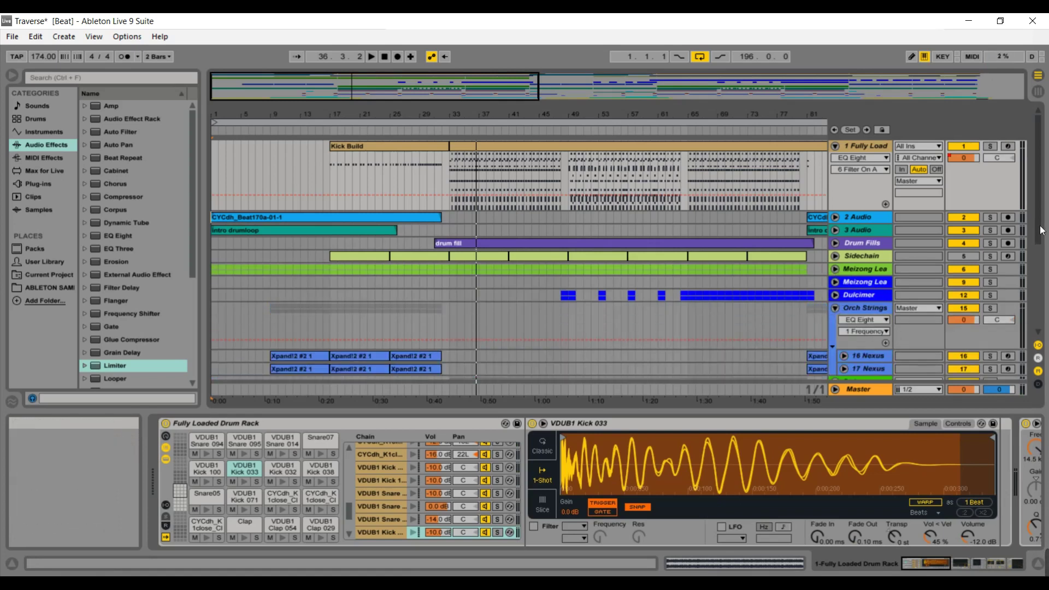
pyautogui.moveTo(1041, 231); pyautogui.dragTo(1036, 255)
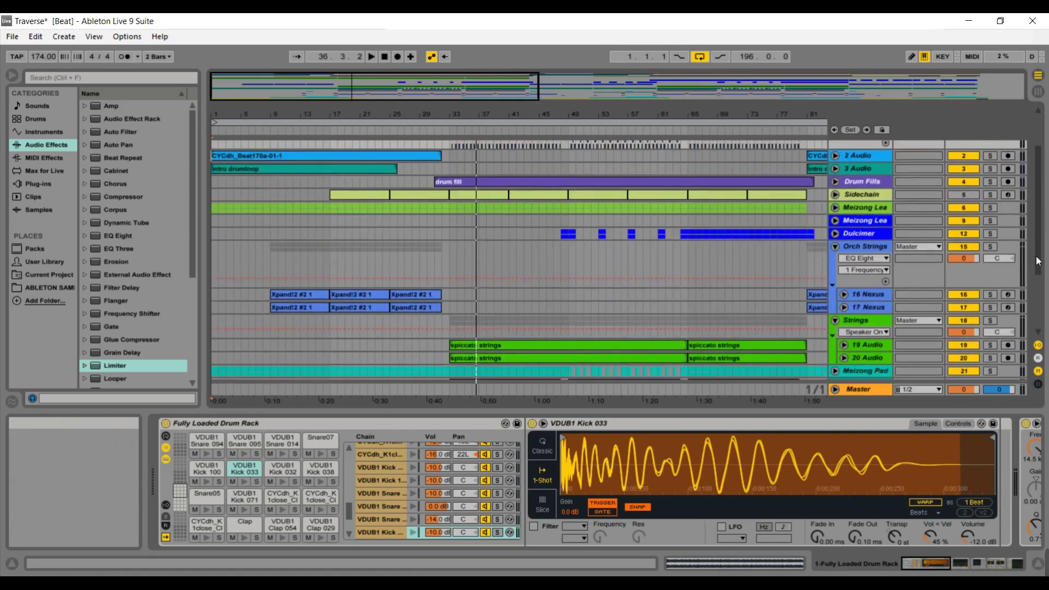
pyautogui.click(860, 249)
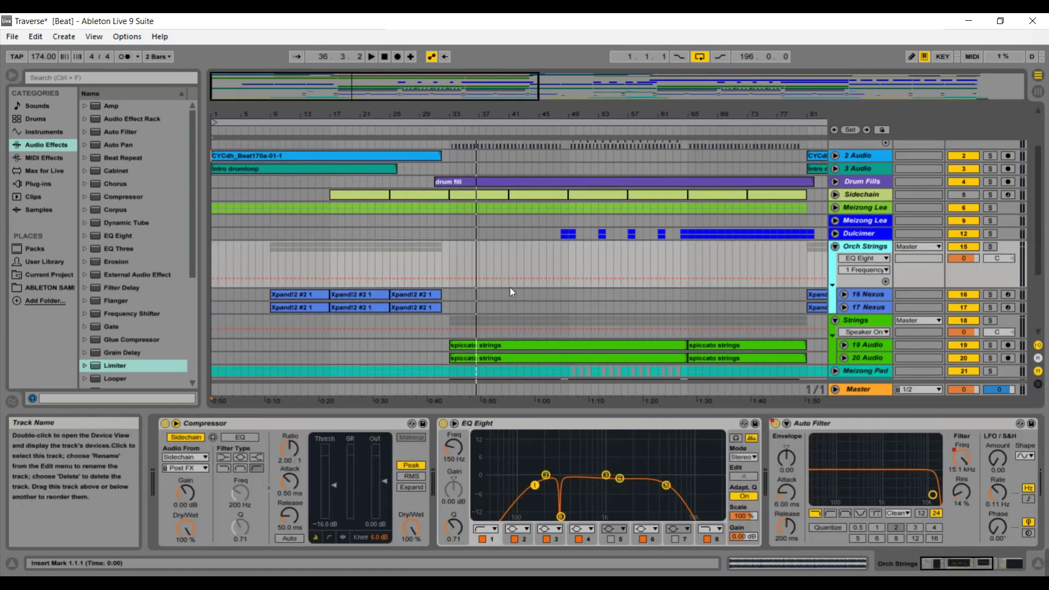
pyautogui.click(863, 293)
pyautogui.click(843, 294)
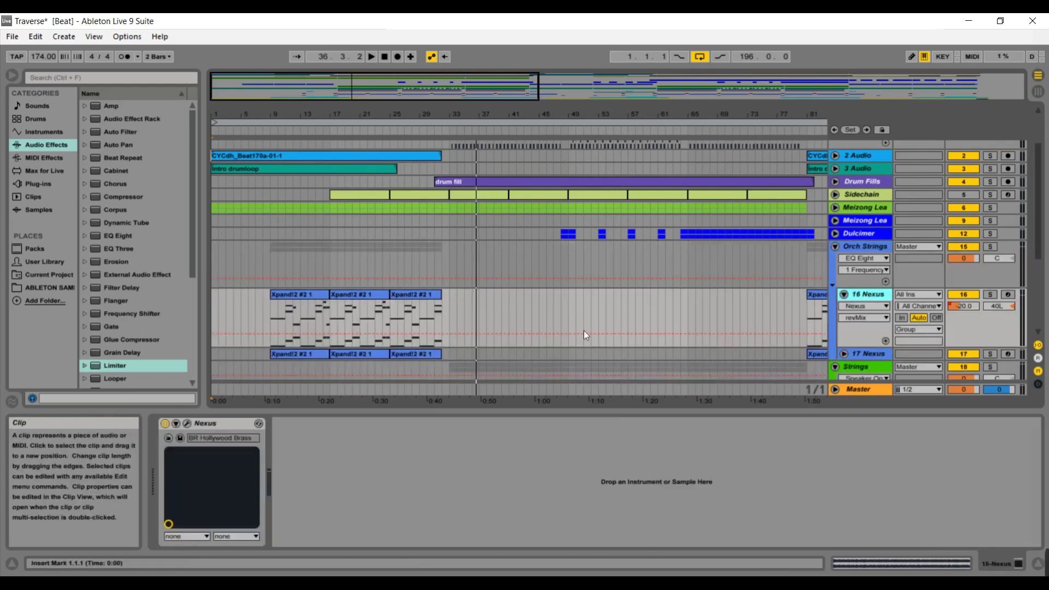
# Step: Solo the Orch Strings group, play it from around the start of its first Xpand!2 clips, and stop in bar 25
pyautogui.click(991, 246)
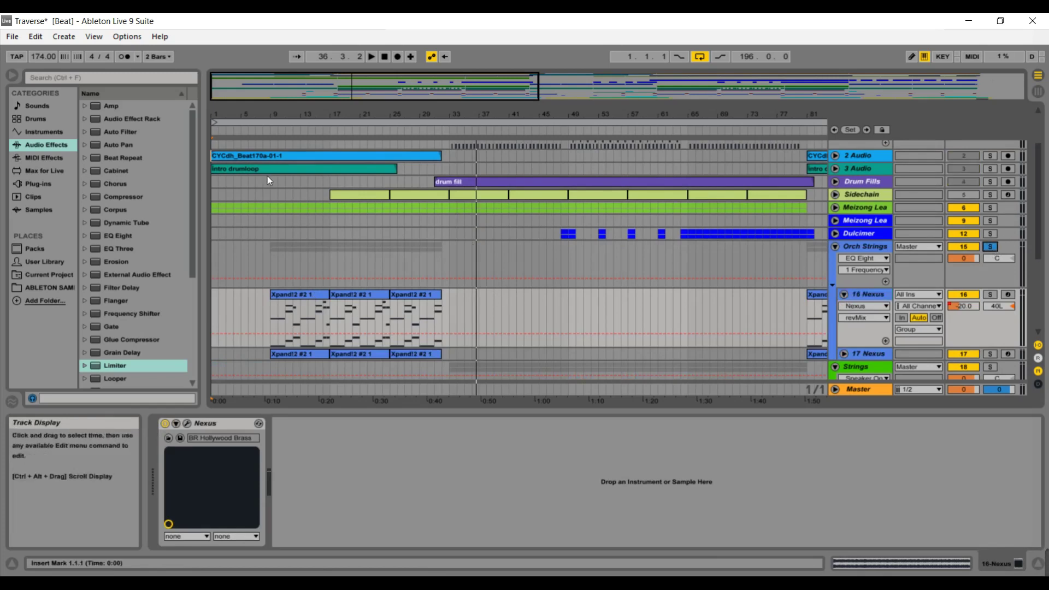
pyautogui.click(280, 135)
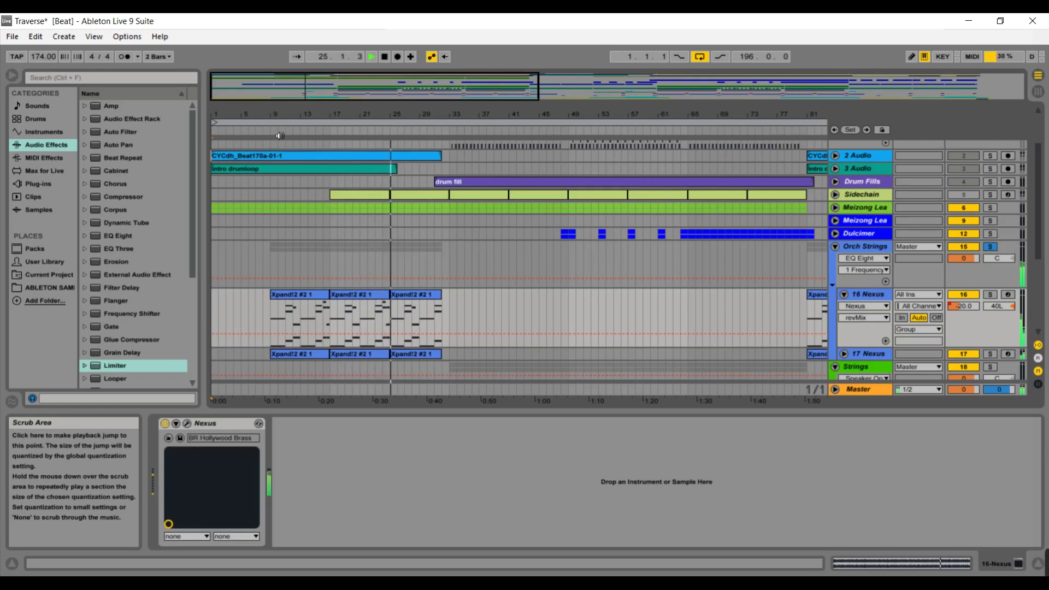
pyautogui.press('space')
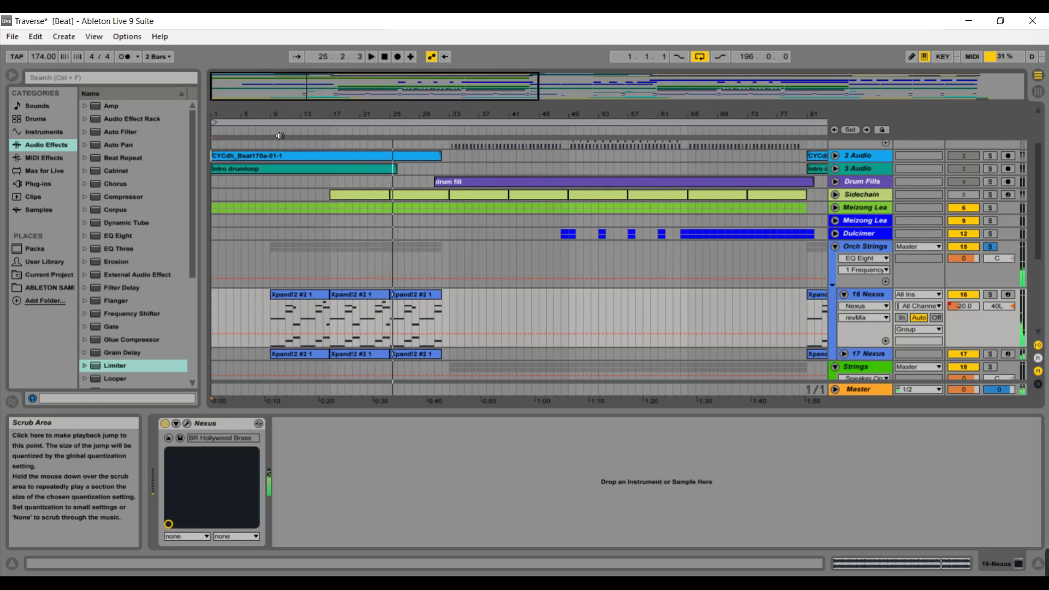
# Step: Check the preset in the 16 Nexus plug-in window, close it, and examine the Orch Strings group's Compressor, EQ Eight and Auto Filter
pyautogui.click(187, 424)
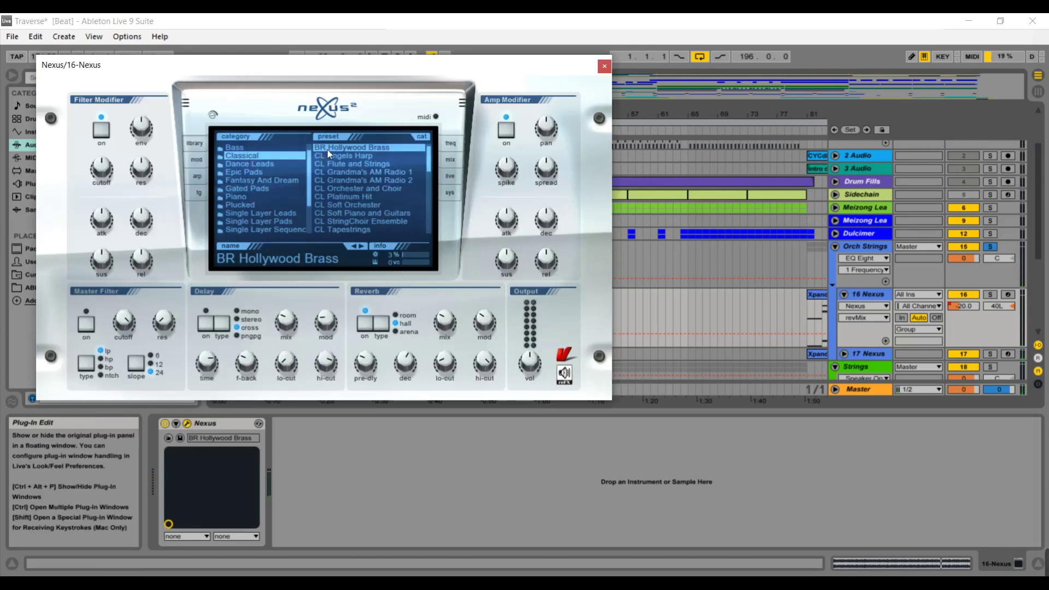
pyautogui.click(604, 66)
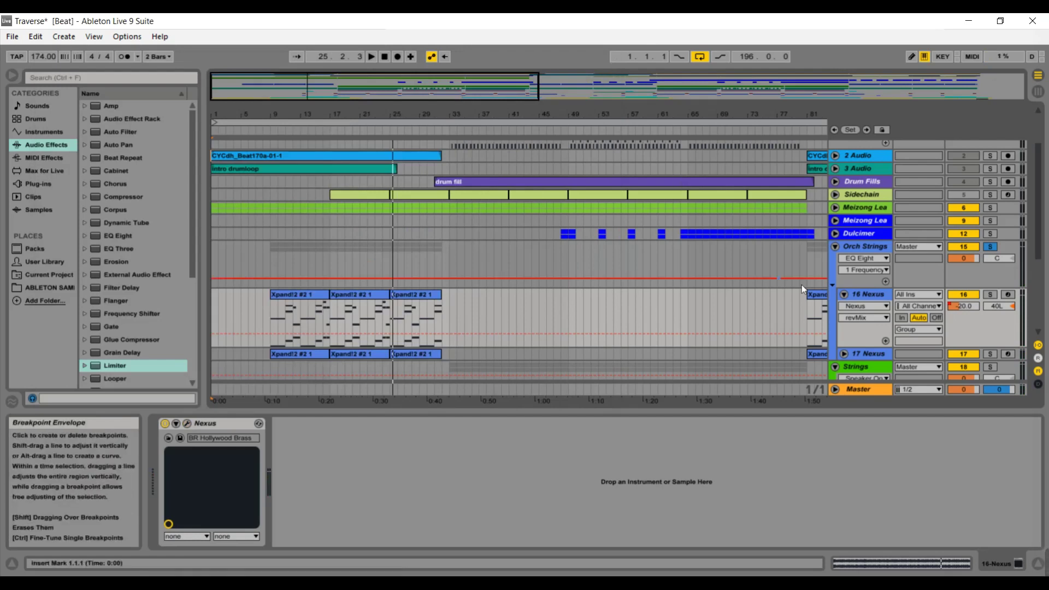
pyautogui.click(884, 246)
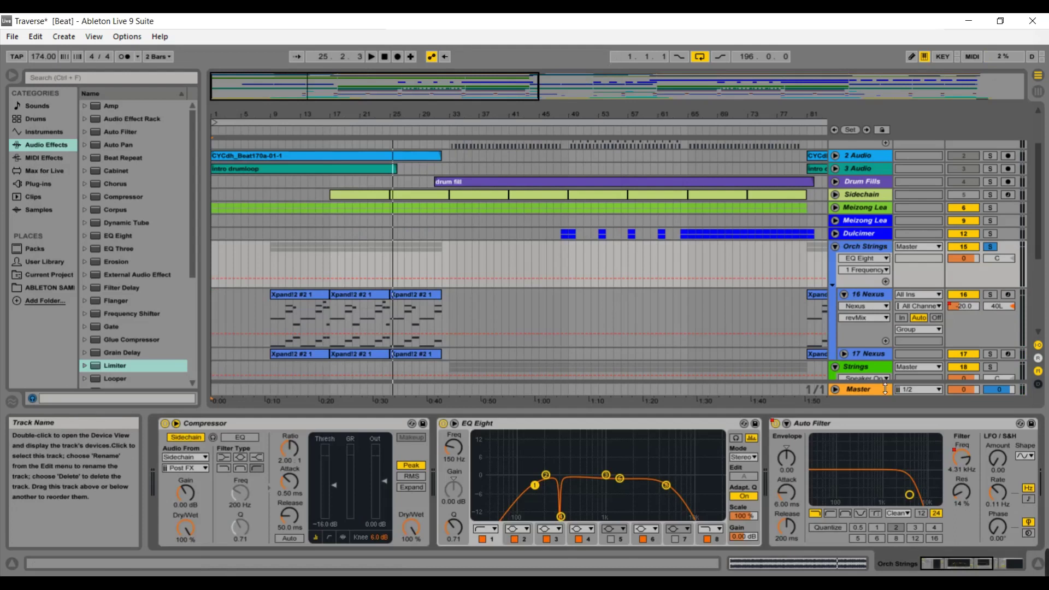
pyautogui.moveTo(931, 560)
pyautogui.mouseDown()
pyautogui.moveTo(945, 562)
pyautogui.moveTo(924, 567)
pyautogui.mouseUp()
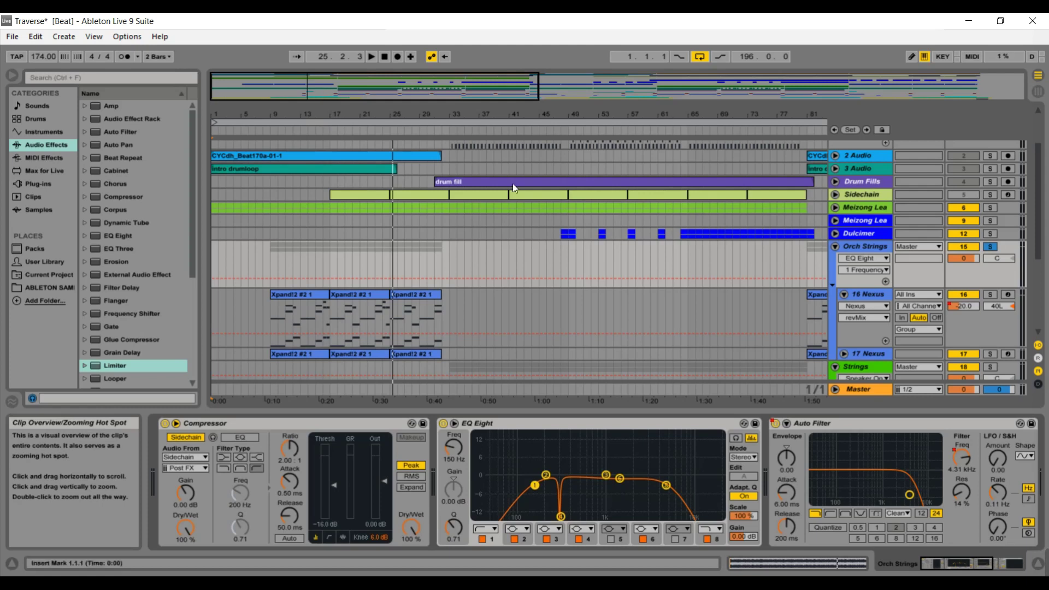
pyautogui.click(844, 295)
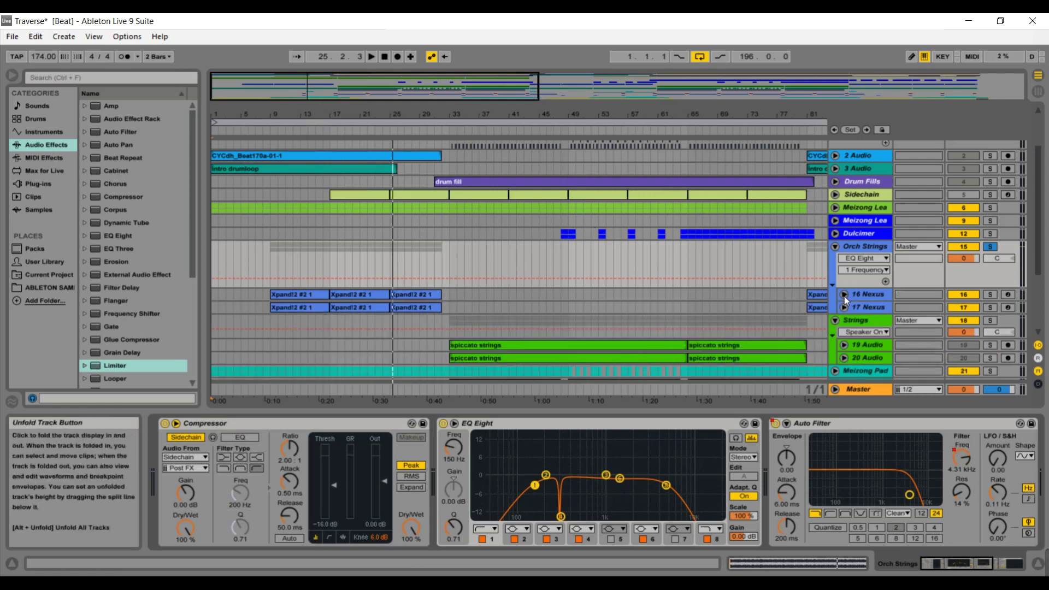
pyautogui.click(844, 295)
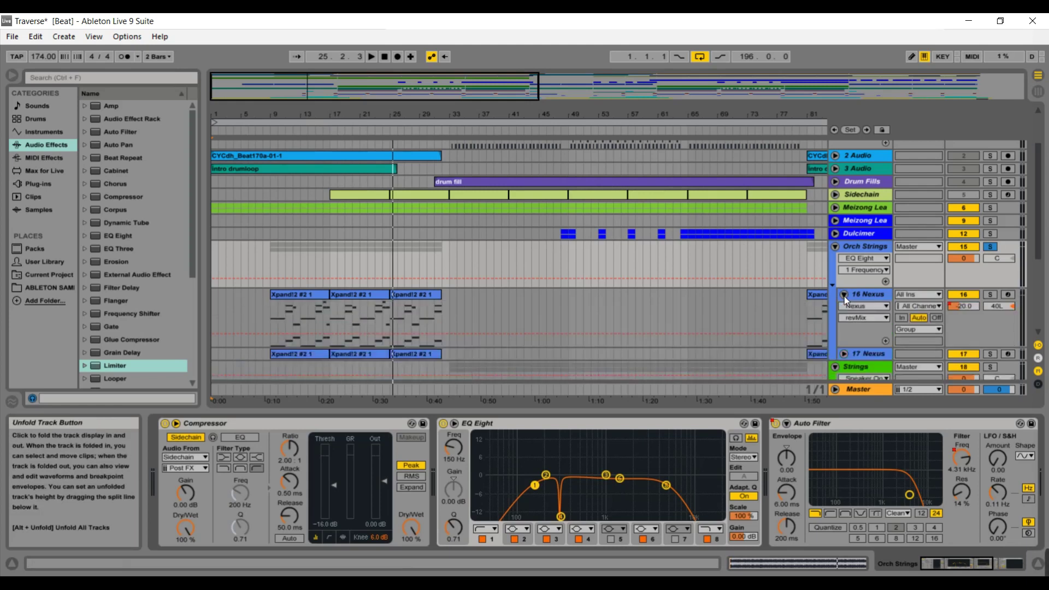
# Step: Fold the 16 Nexus track, clear the Orch Strings group's solo, and fold the group
pyautogui.click(844, 295)
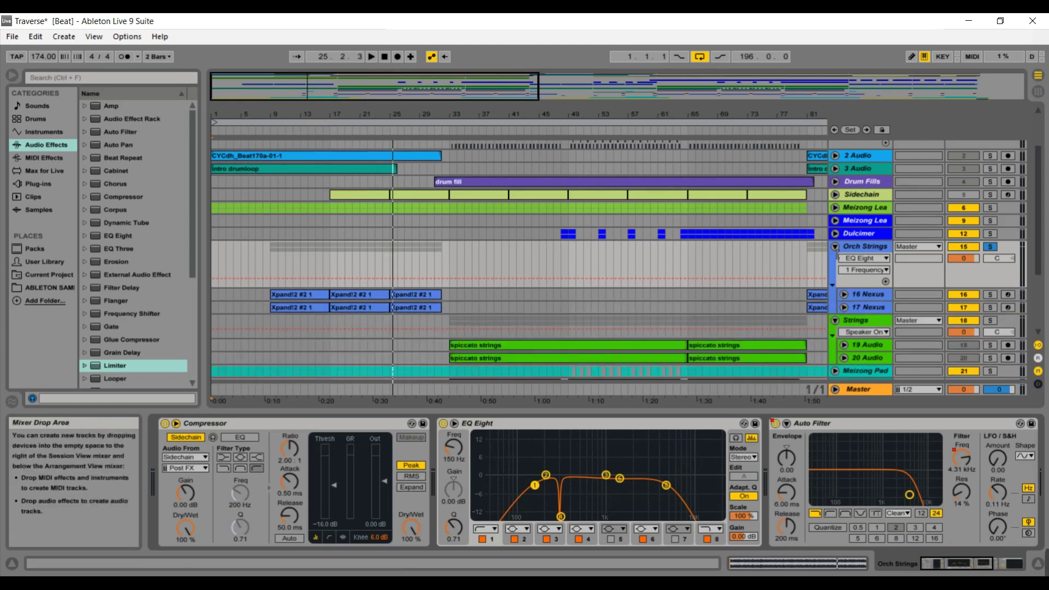
pyautogui.click(990, 246)
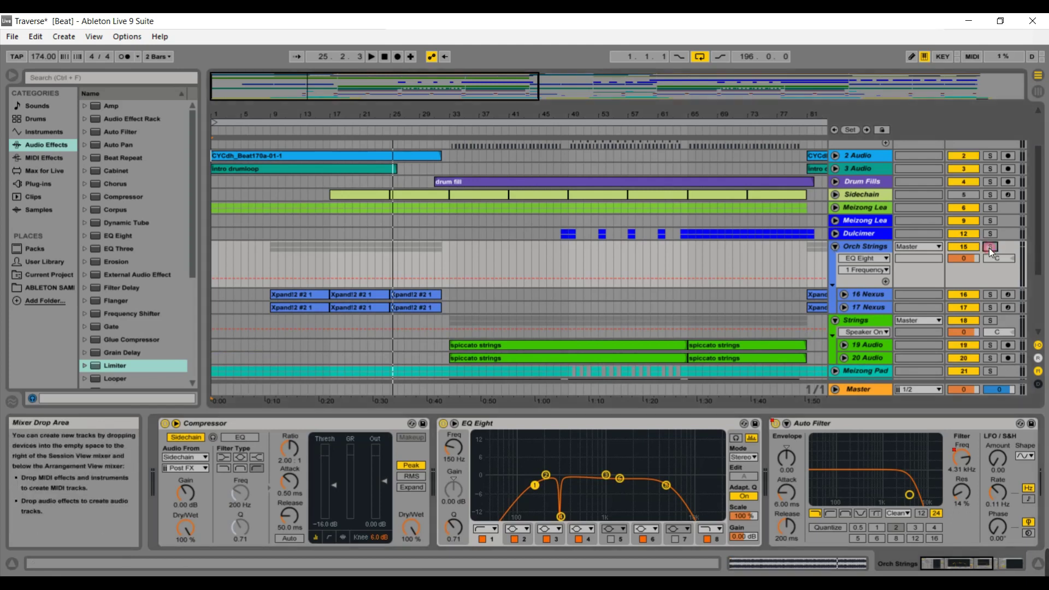
pyautogui.click(834, 247)
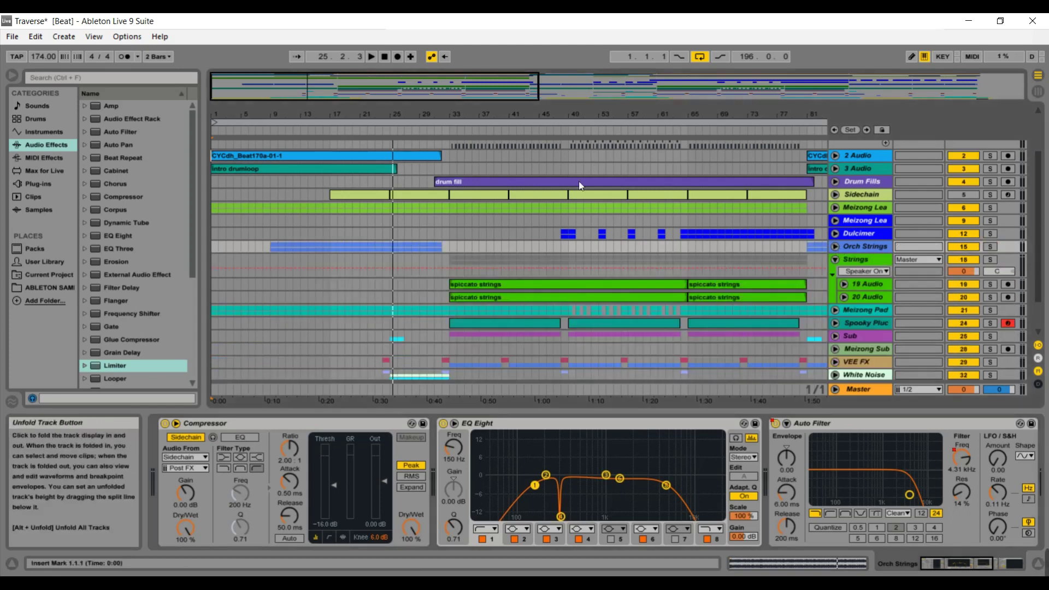
# Step: Play the full mix from bar 17, where Kick Build starts, and stop in bar 26
pyautogui.click(330, 137)
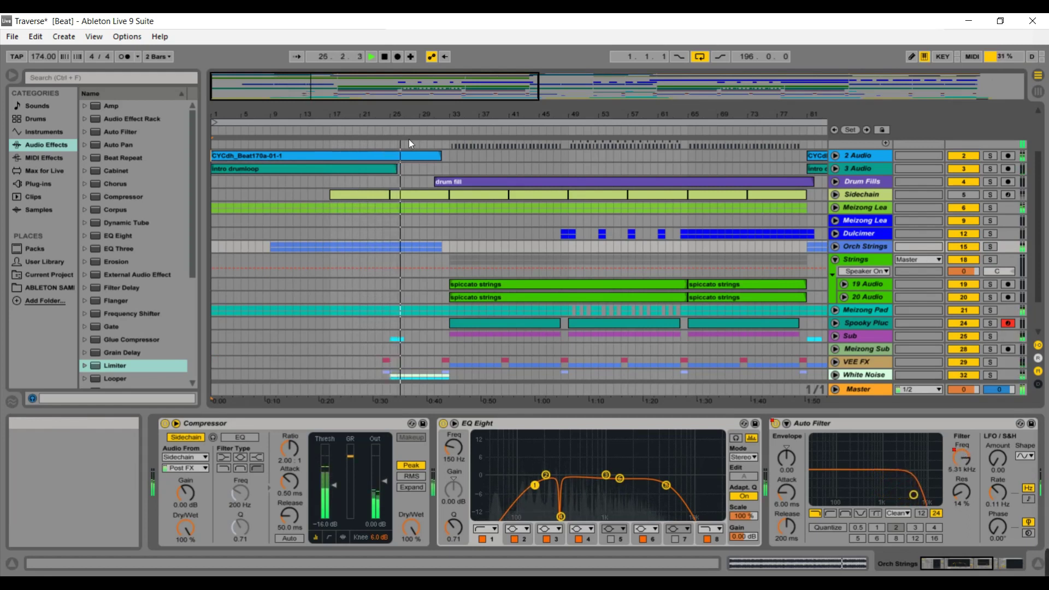
pyautogui.press('space')
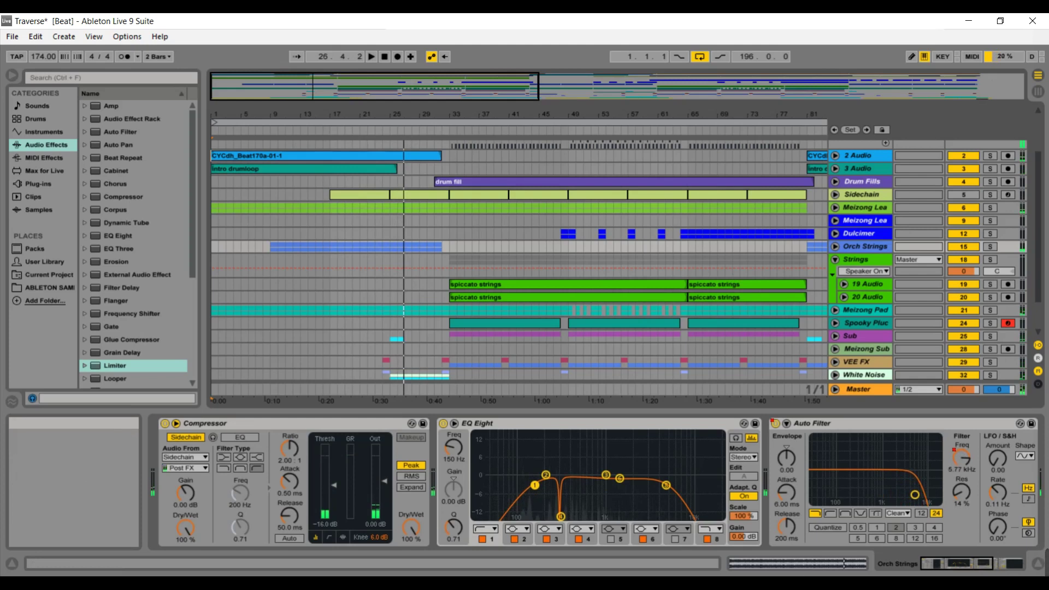
# Step: Unfold the Drum Fills track and increase its height to show the drum fill waveform
pyautogui.scroll(1, 1038, 222)
pyautogui.scroll(2, 1039, 221)
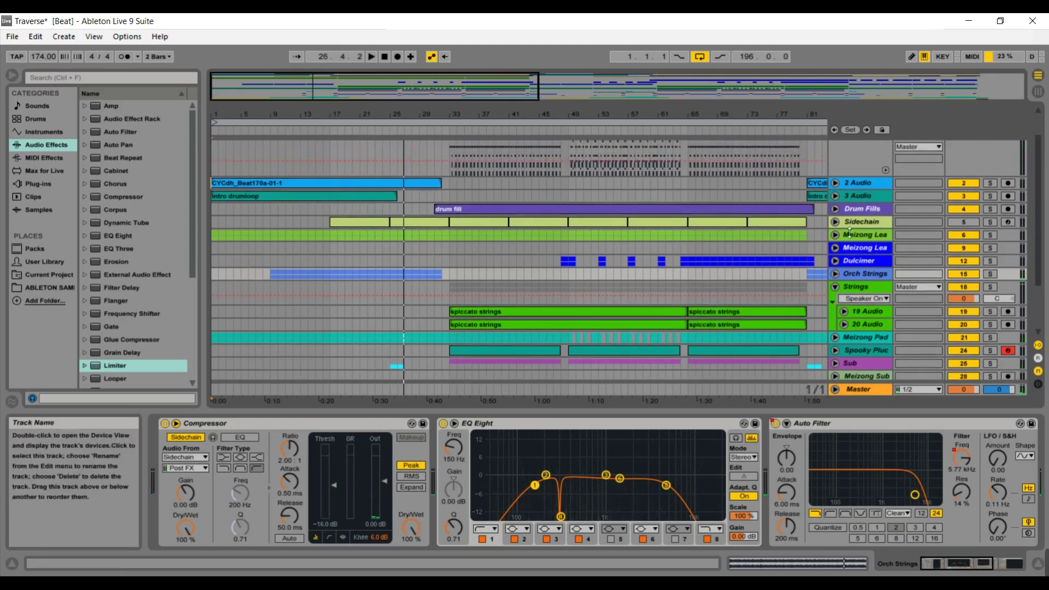
pyautogui.click(835, 209)
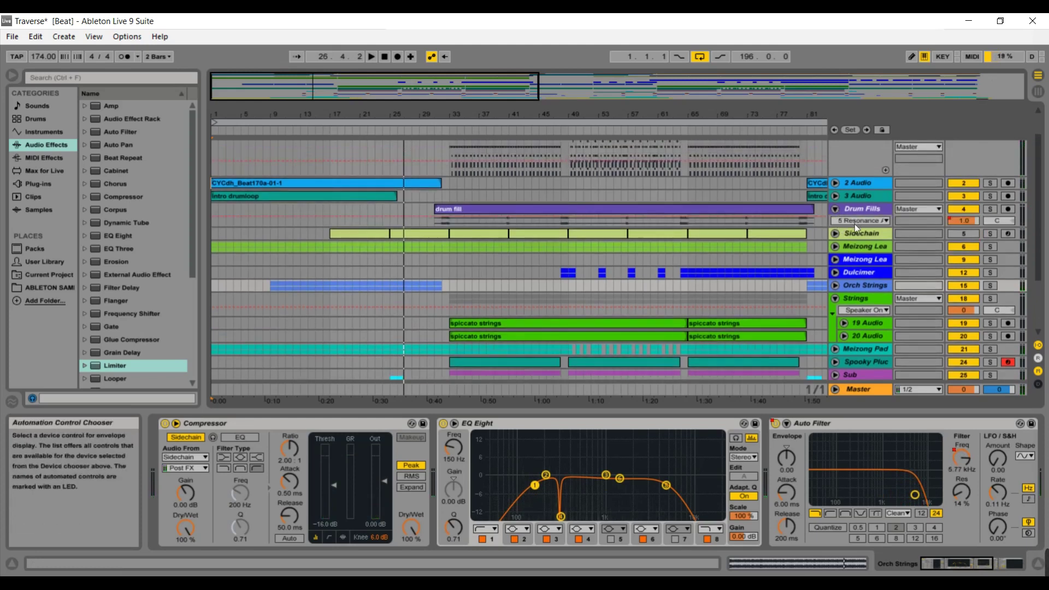
pyautogui.moveTo(854, 226); pyautogui.dragTo(856, 261)
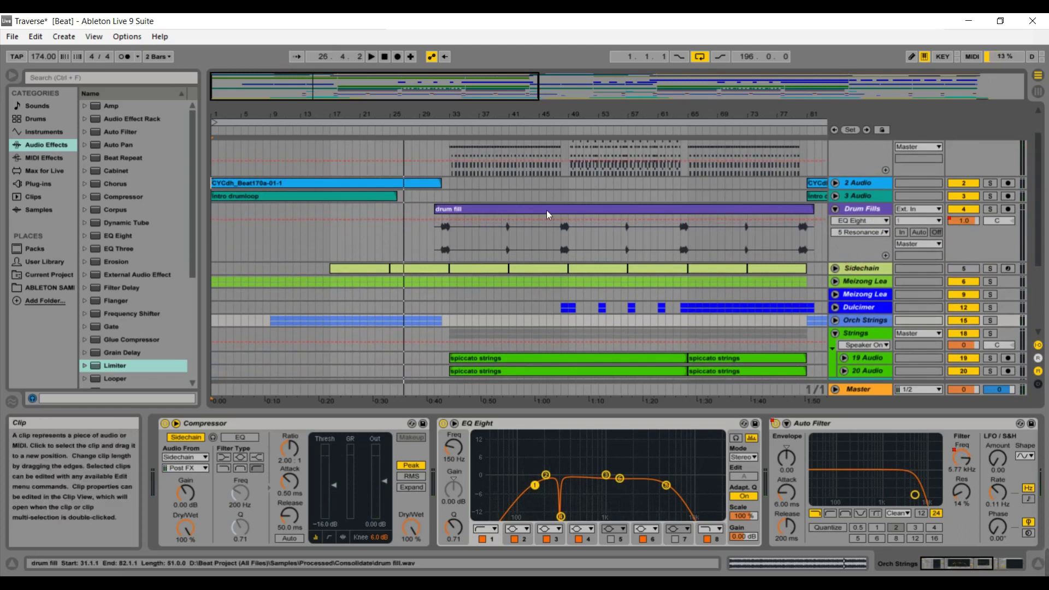
# Step: Play the Drum Fills track soloed from bar 32, stop in bar 33, and clear its solo
pyautogui.click(443, 138)
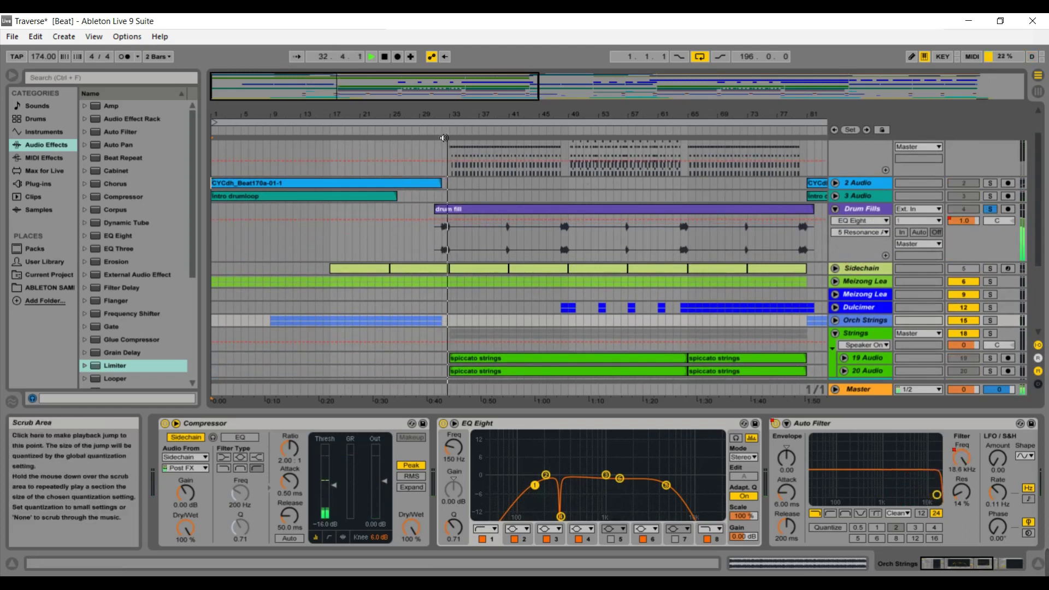
pyautogui.press('space')
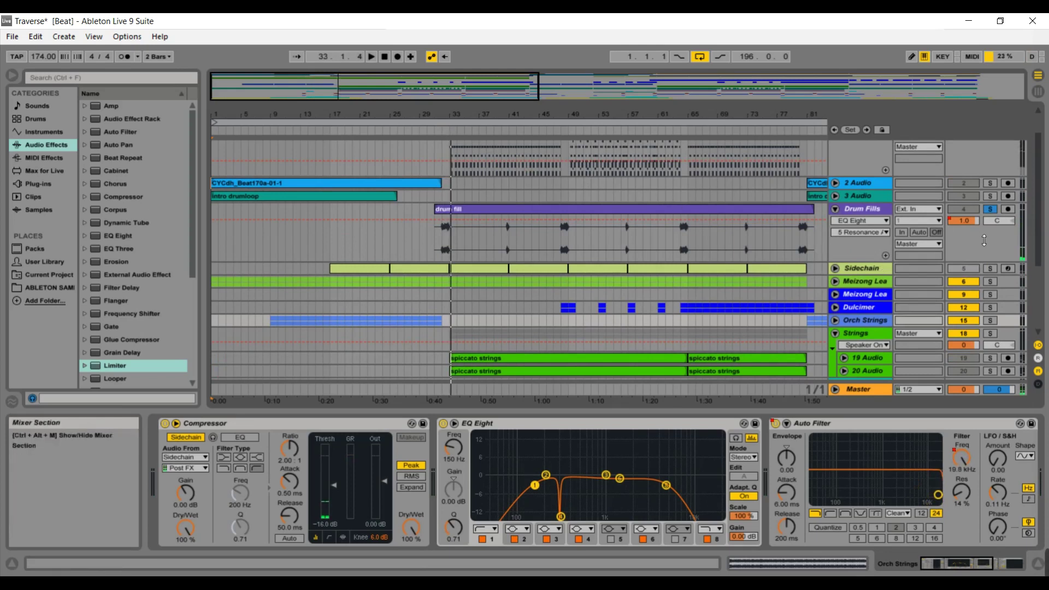
pyautogui.click(991, 210)
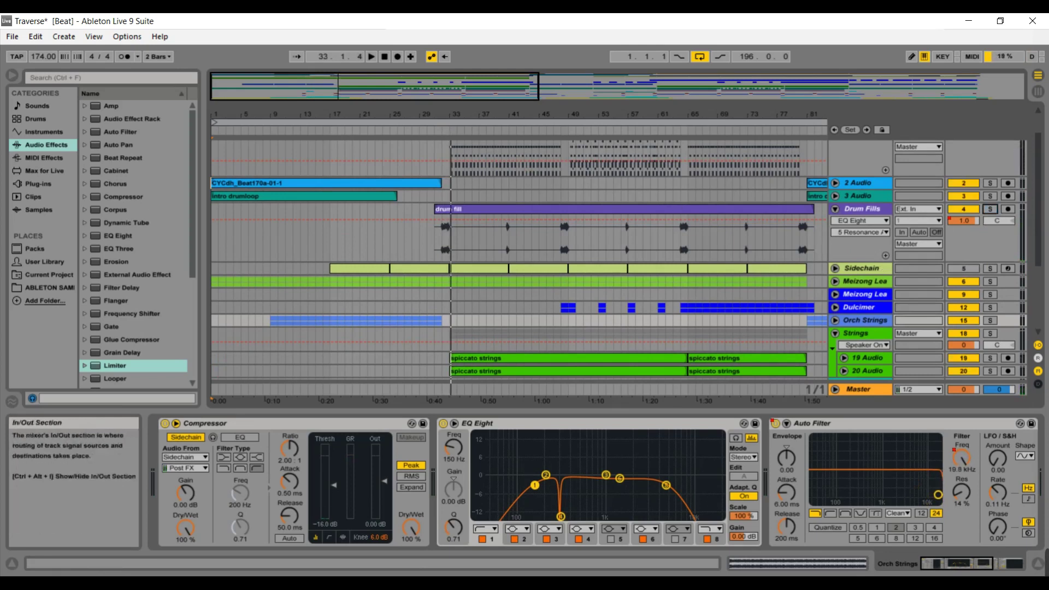
# Step: Bring the Fully Loaded drum track into view and play the full mix from bar 33, stopping in bar 35
pyautogui.scroll(3, 1038, 208)
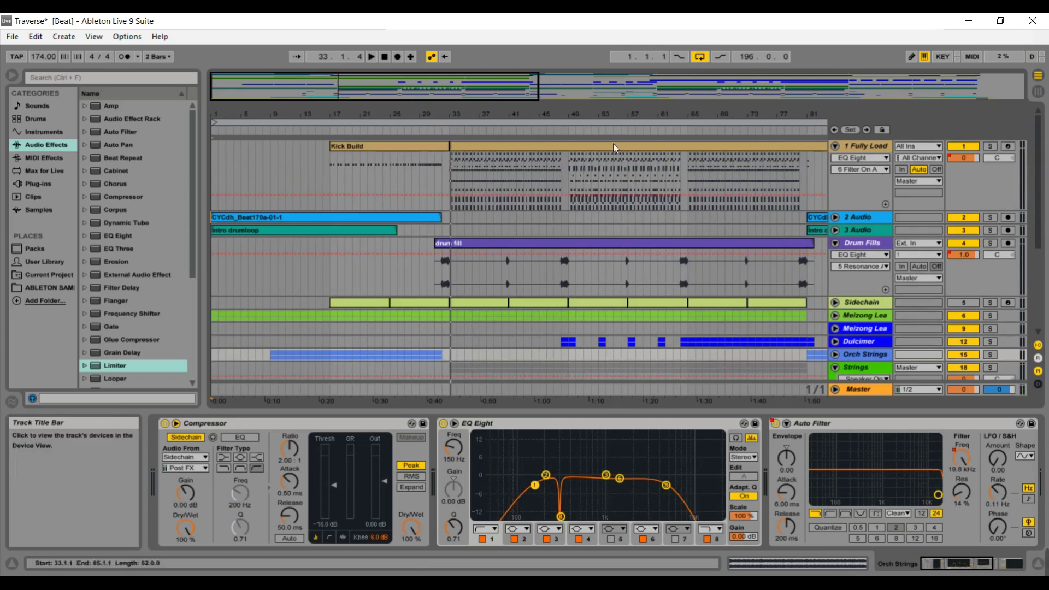
pyautogui.click(451, 136)
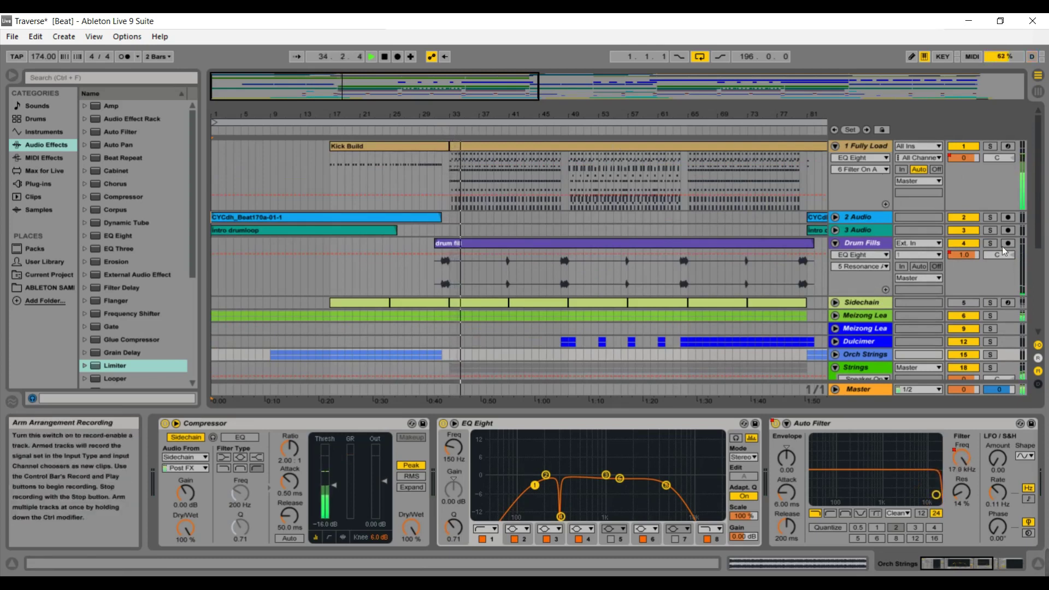
pyautogui.press('space')
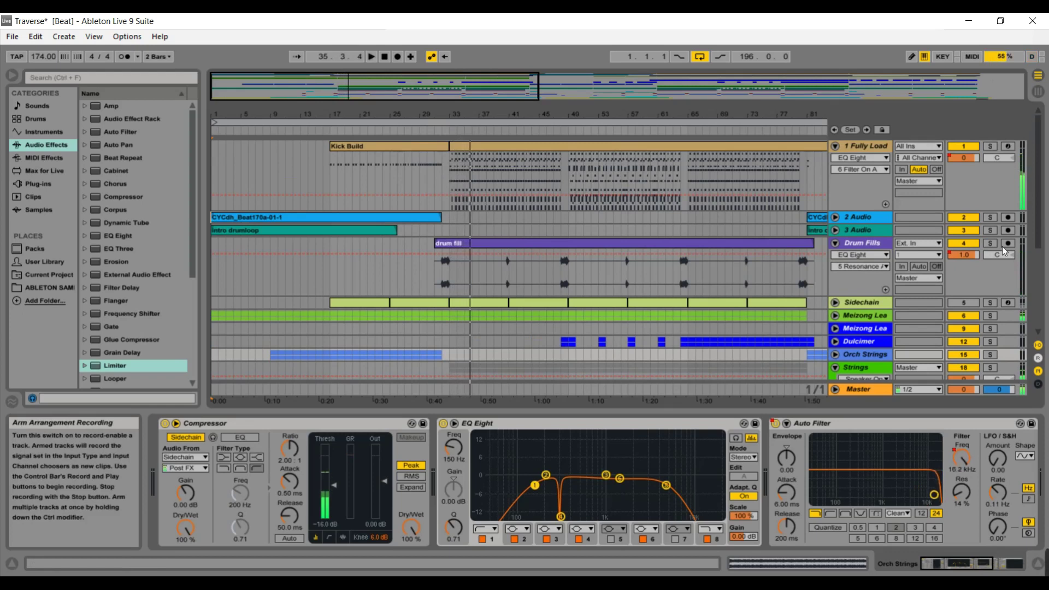
# Step: Open the notes of the drum clip after Kick Build and audition the VEE Clap 006, VDUB1 Snare 094 and Snare07 rows
pyautogui.doubleClick(558, 143)
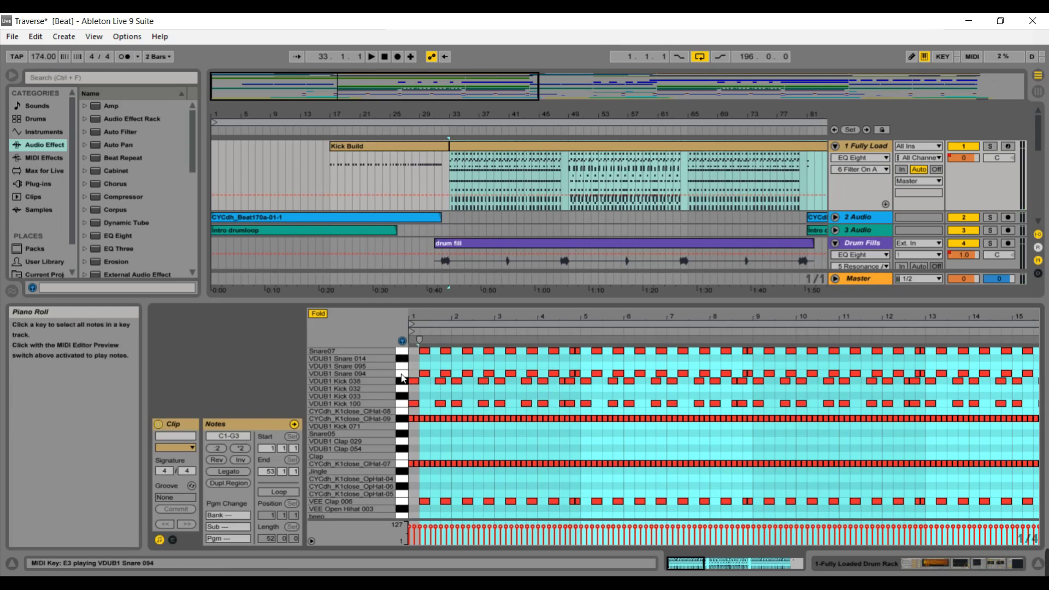
pyautogui.click(402, 501)
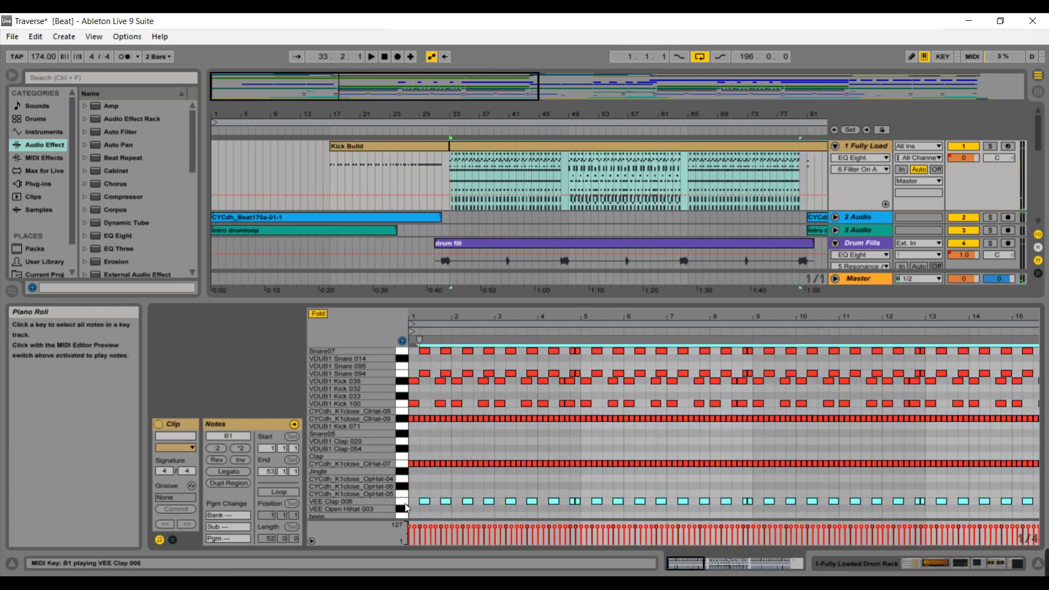
pyautogui.click(403, 374)
pyautogui.click(403, 353)
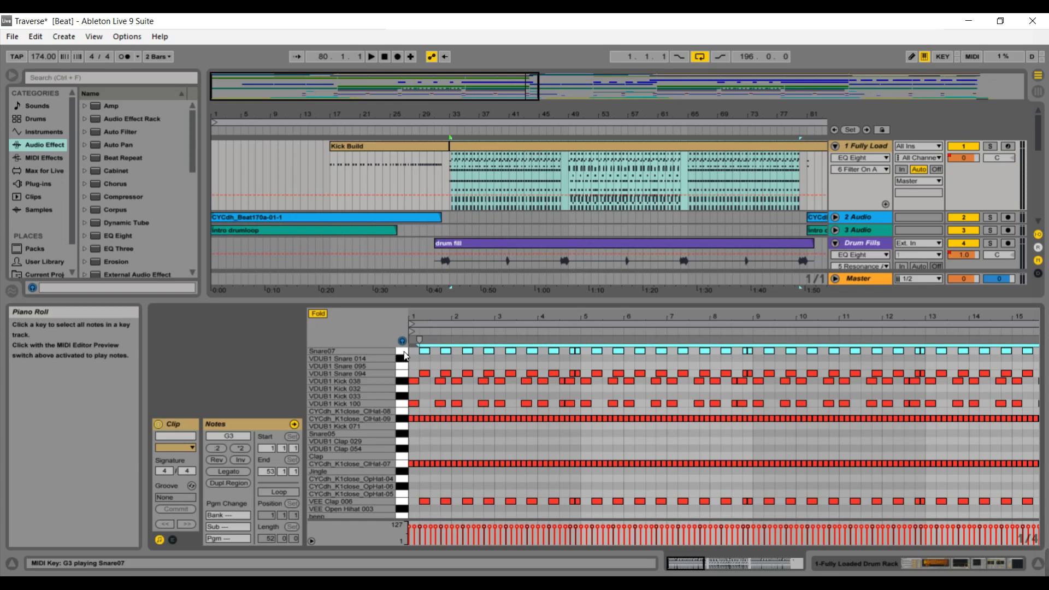
pyautogui.click(405, 373)
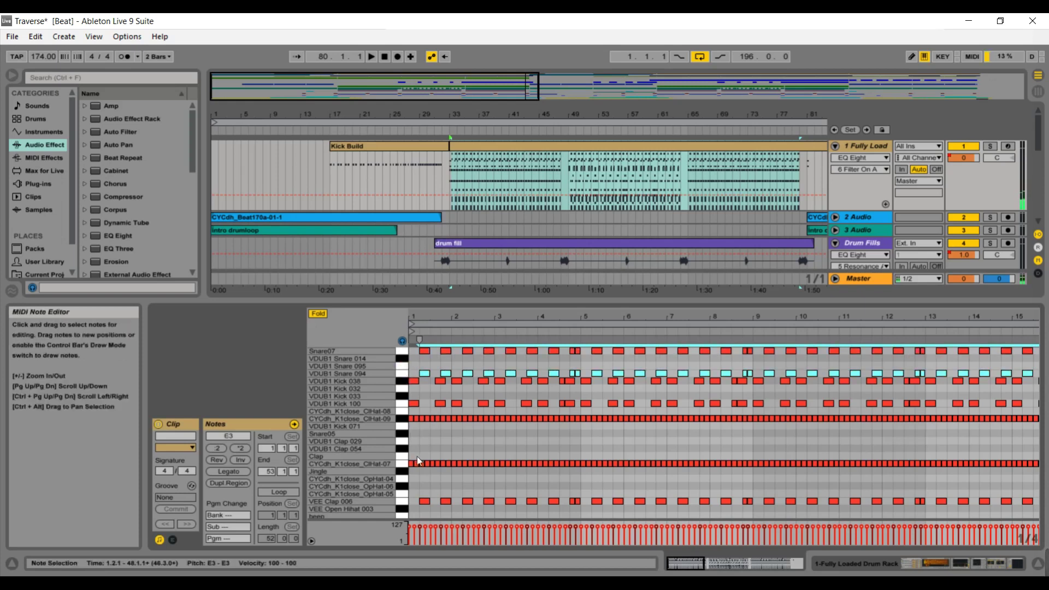
pyautogui.click(405, 501)
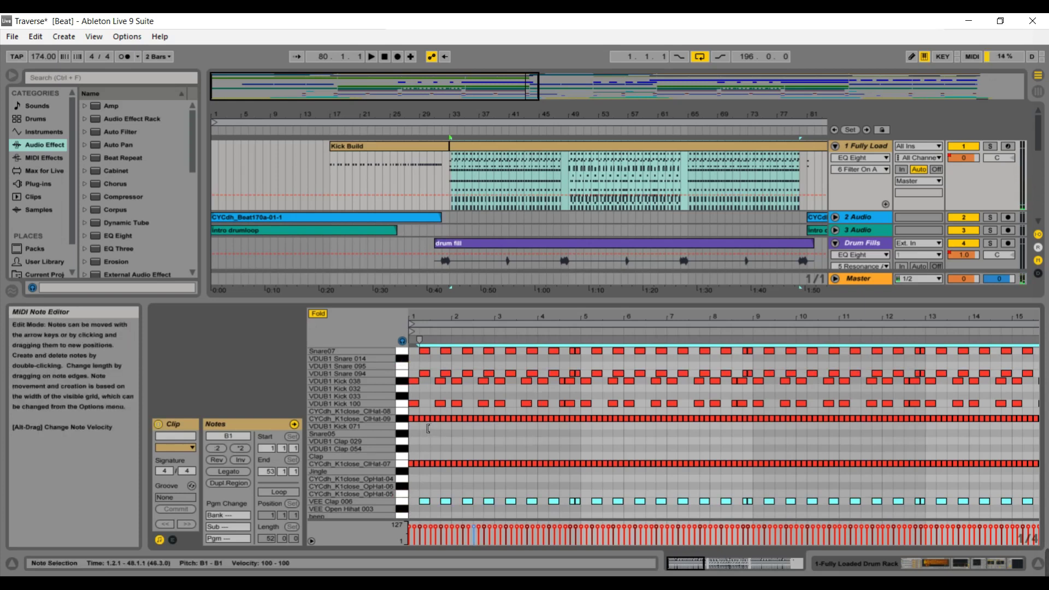
# Step: Audition the CYCdh_K1close_ClHat-09, VDUB1 Kick 100 and VDUB1 Kick 038 rows in the drum clip
pyautogui.click(402, 420)
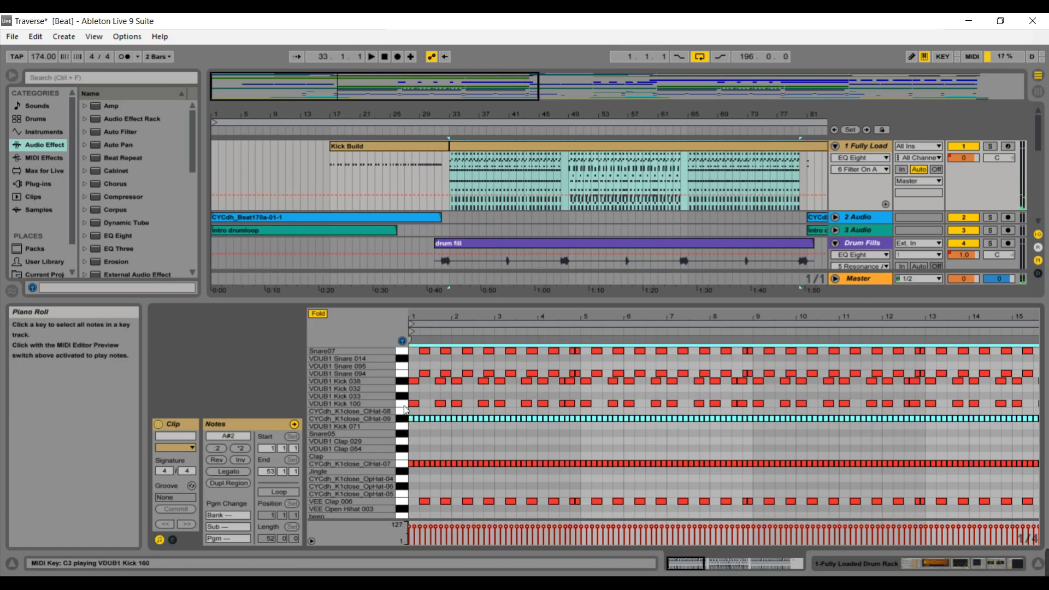
pyautogui.click(404, 405)
pyautogui.click(402, 380)
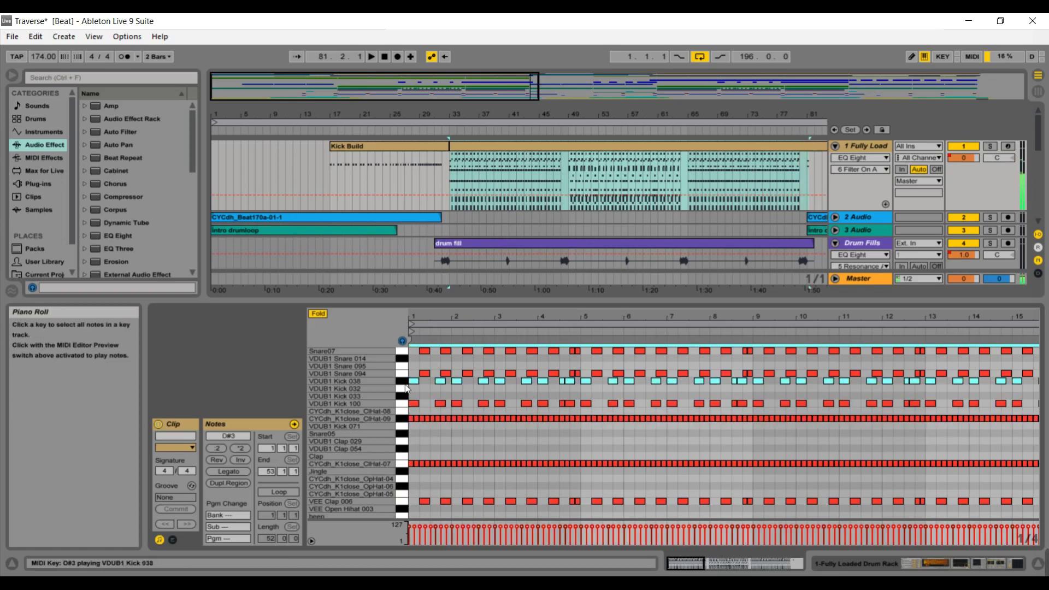
# Step: Return to the Fully Loaded Drum Rack and view the samples on the VDUB1 Kick 038 and VDUB1 Kick 100 pads
pyautogui.doubleClick(854, 143)
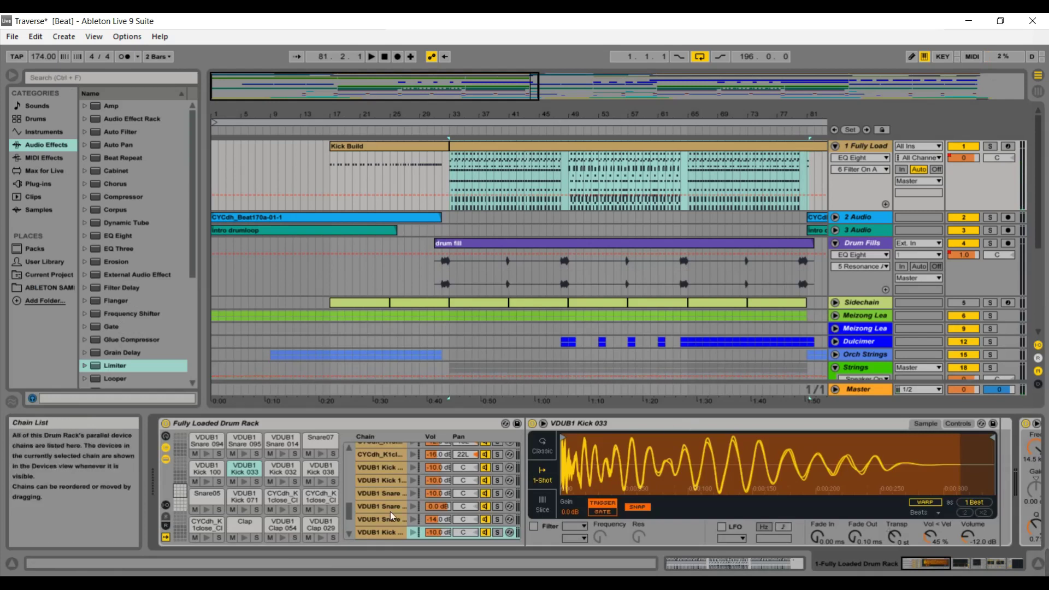
pyautogui.click(319, 474)
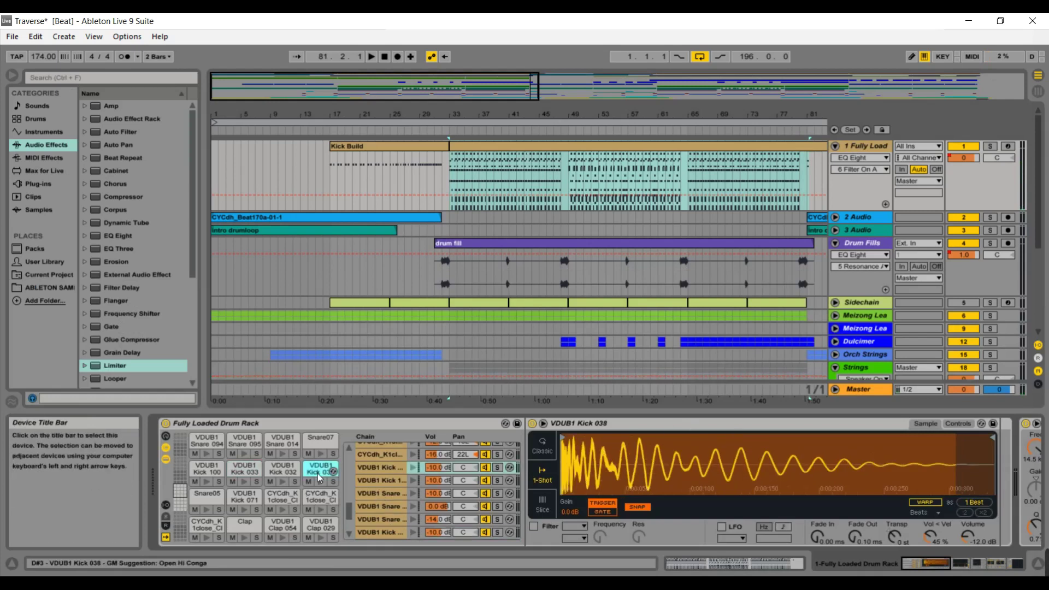
pyautogui.click(205, 473)
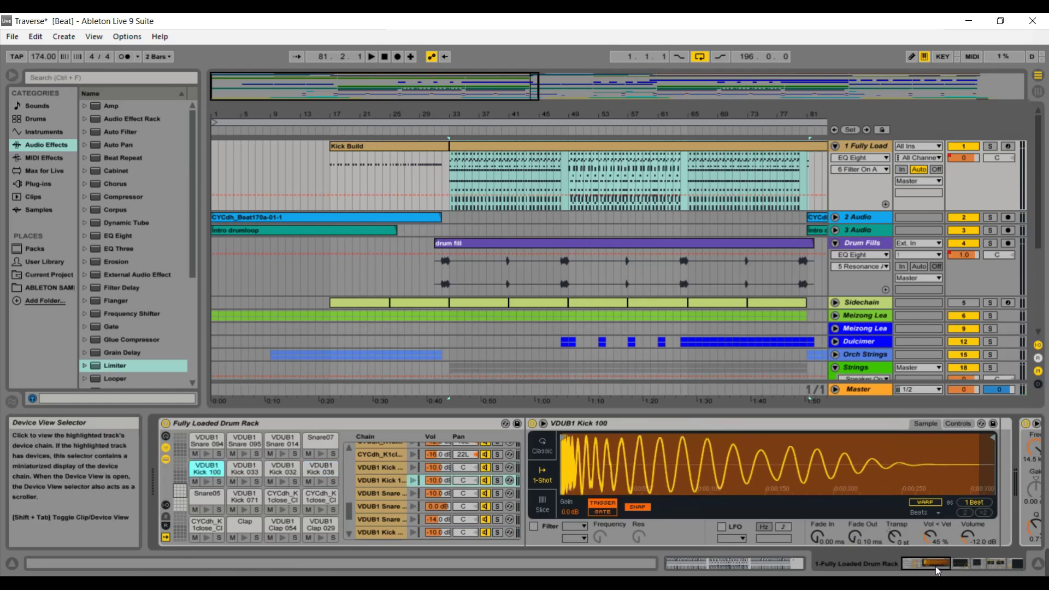
pyautogui.moveTo(935, 565)
pyautogui.mouseDown()
pyautogui.moveTo(1001, 566)
pyautogui.moveTo(935, 562)
pyautogui.mouseUp()
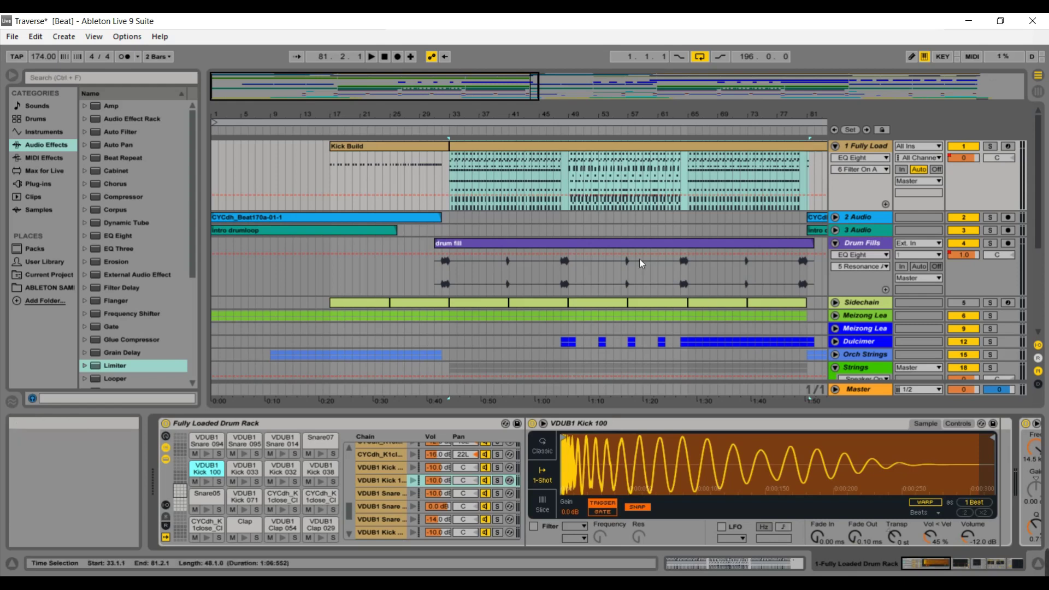
# Step: Play from bar 33, solo the Fully Loaded drum track during playback, and stop in bar 36
pyautogui.click(451, 132)
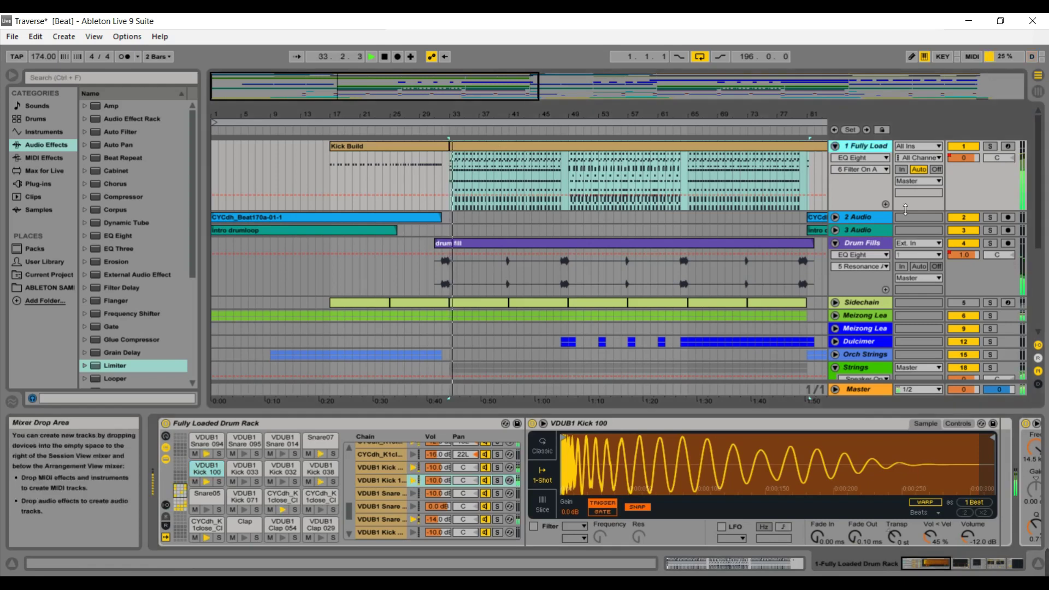
pyautogui.click(991, 146)
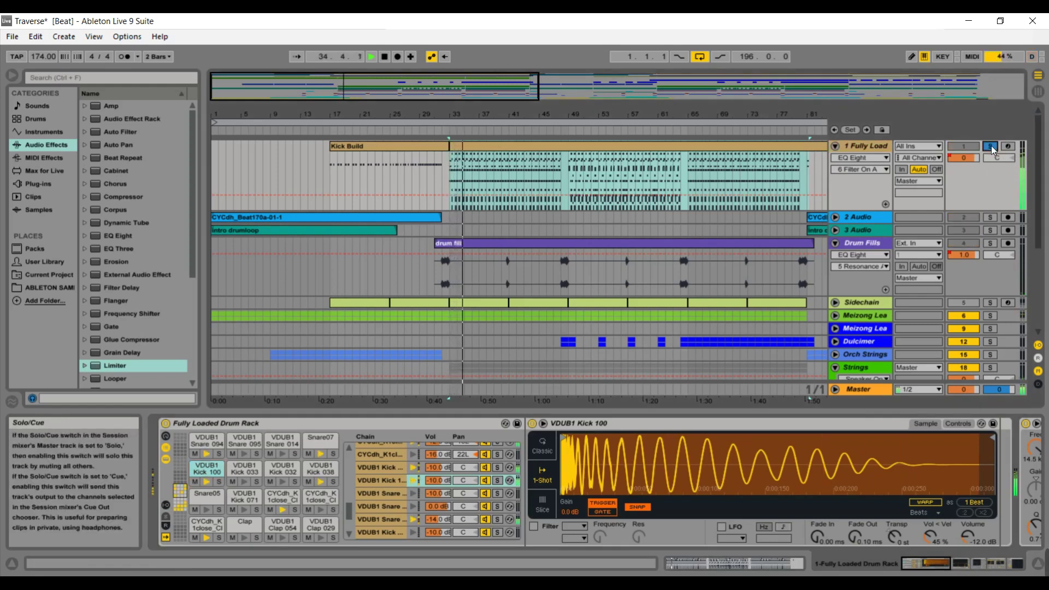
pyautogui.press('space')
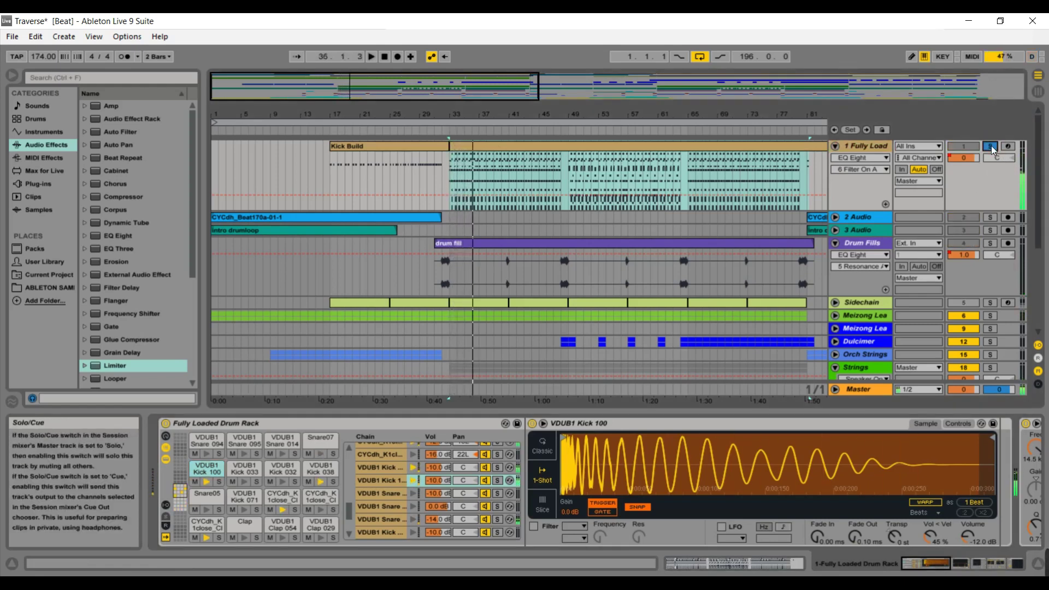
# Step: Reopen the drum clip's notes and examine the kick, snare, clap and hi-hat pattern in its first bars
pyautogui.doubleClick(563, 144)
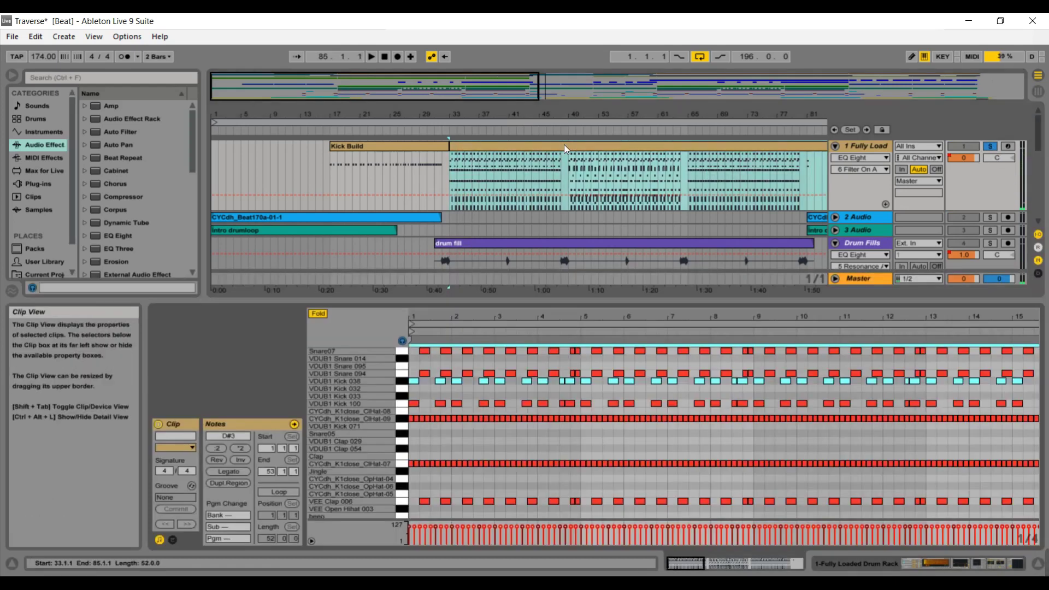
pyautogui.moveTo(680, 563); pyautogui.dragTo(670, 589)
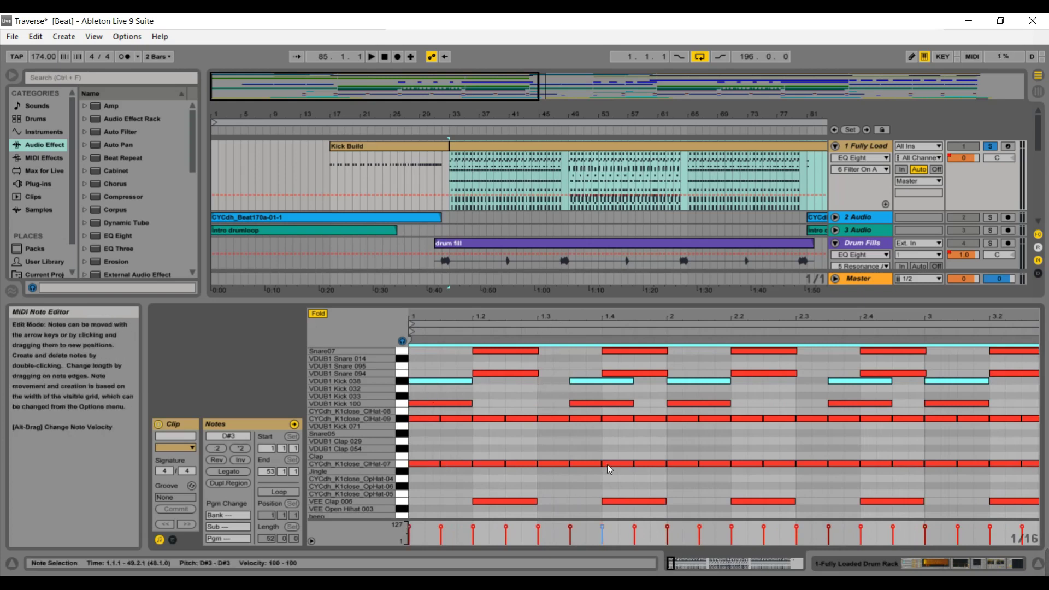
pyautogui.moveTo(680, 569)
pyautogui.mouseDown()
pyautogui.moveTo(686, 583)
pyautogui.moveTo(680, 571)
pyautogui.mouseUp()
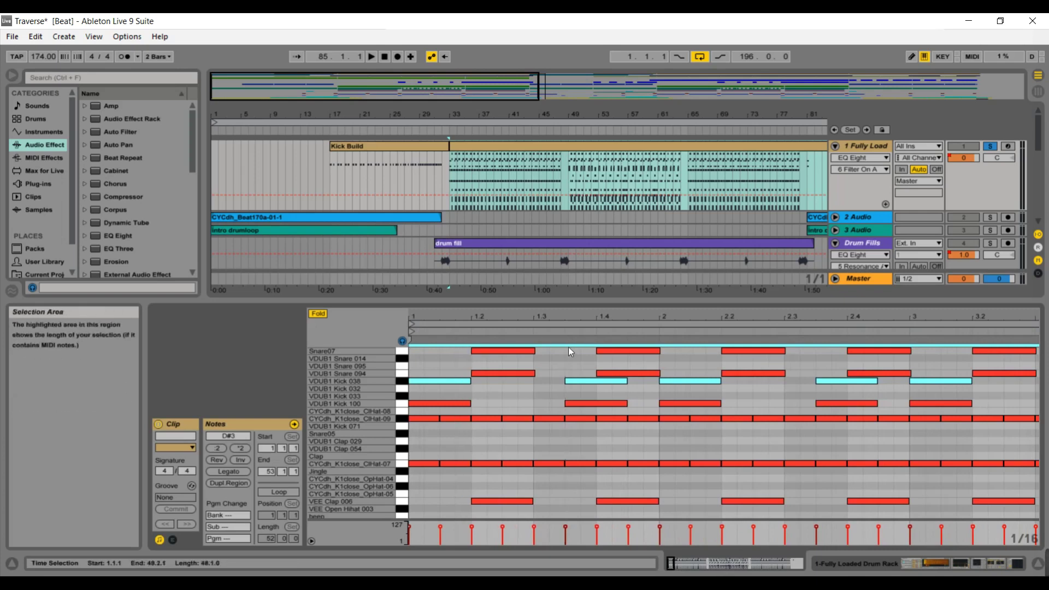
pyautogui.click(455, 347)
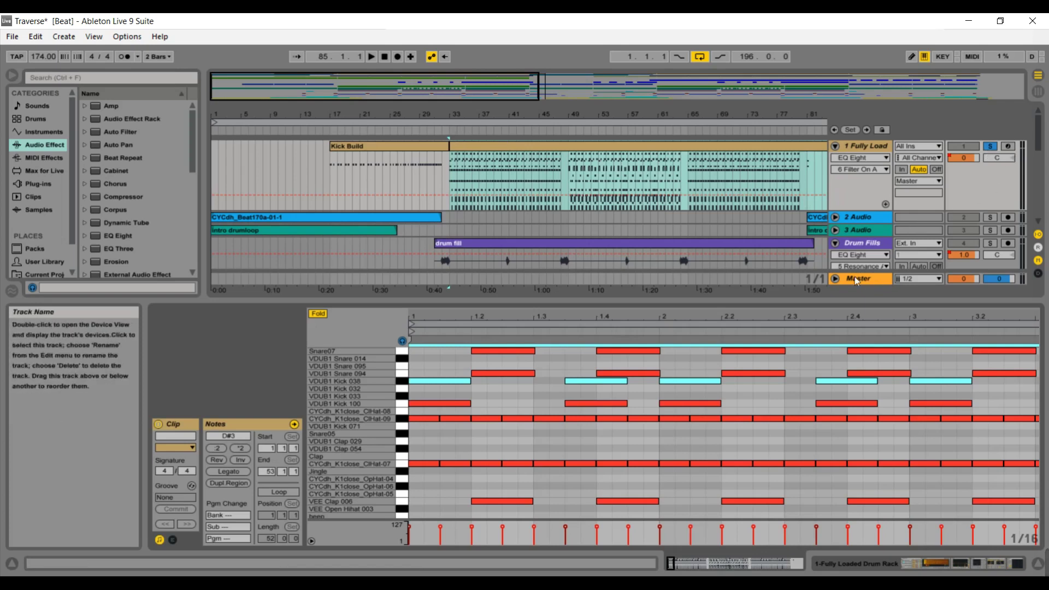
# Step: View the drum clip's middle pattern from clip bar 17 and play it soloed from arrangement bar 49, stopping in bar 51
pyautogui.moveTo(690, 562); pyautogui.dragTo(689, 521)
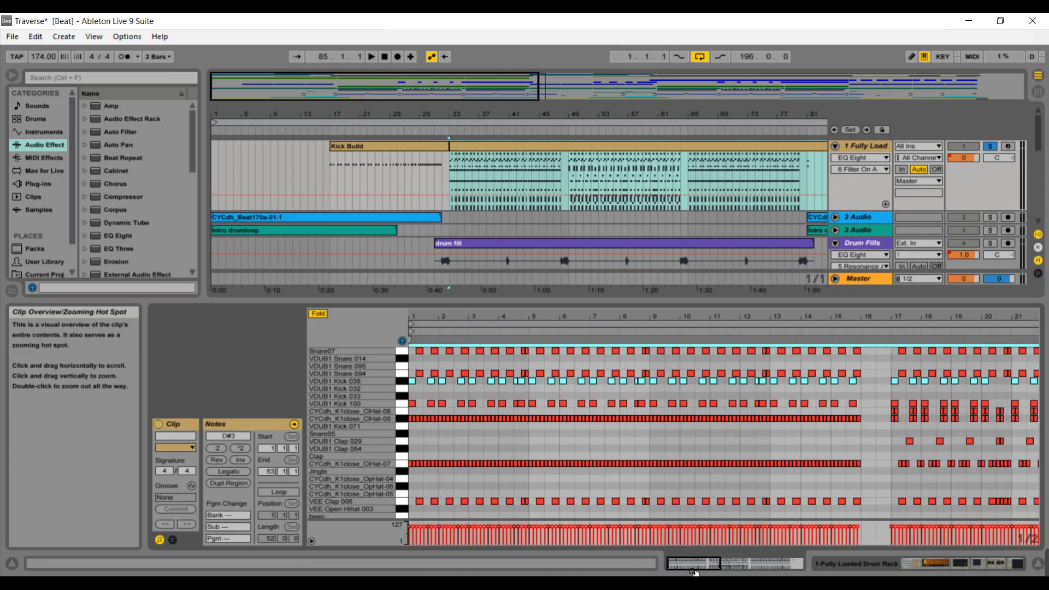
pyautogui.moveTo(694, 568); pyautogui.dragTo(721, 561)
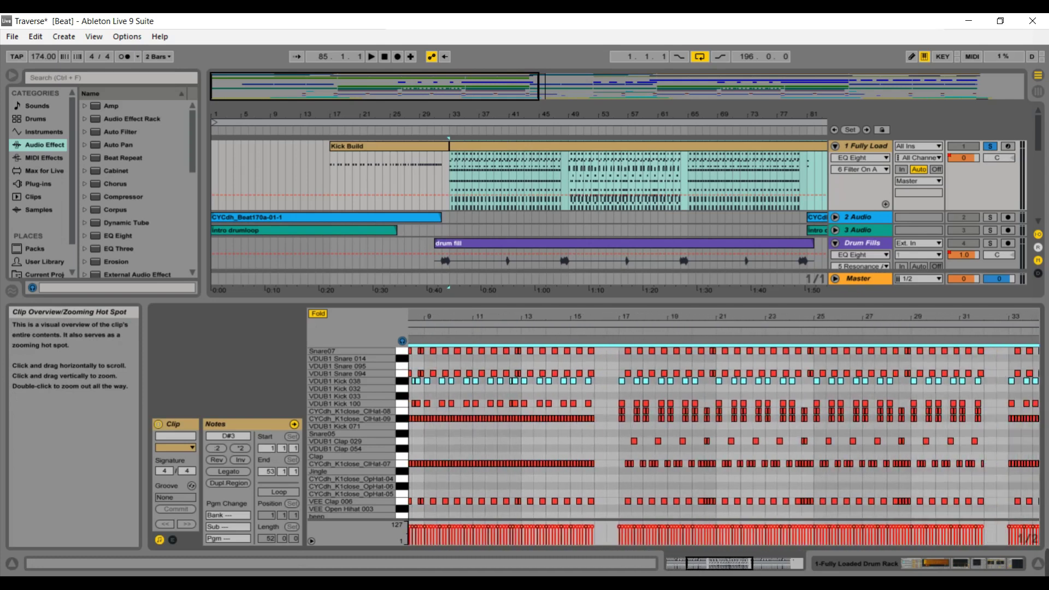
pyautogui.click(571, 137)
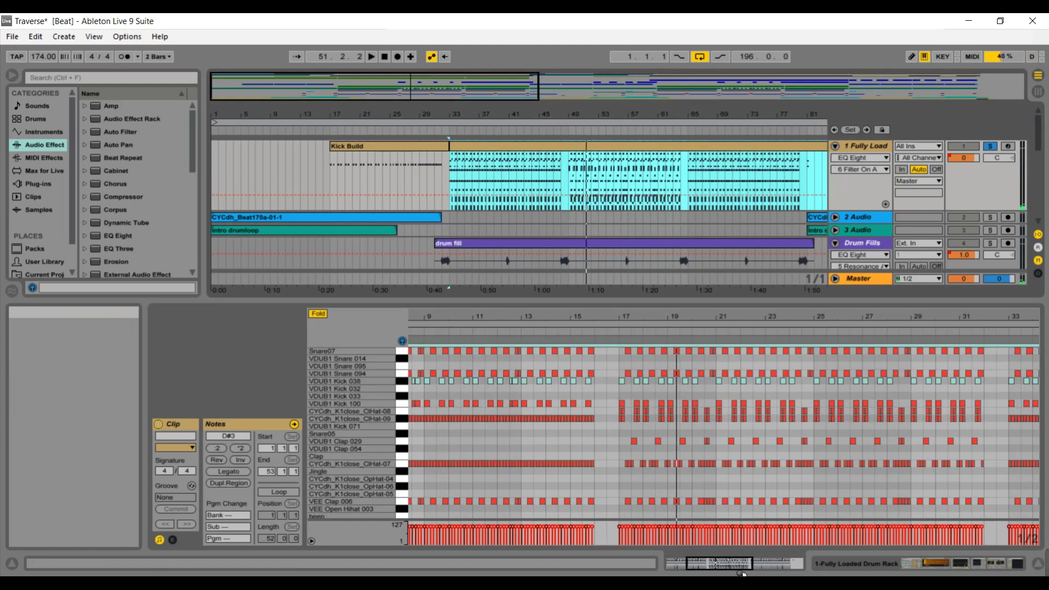
# Step: In the drum clip's section from clip bar 17, highlight the VDUB1 Clap 029, CYCdh_K1close_ClHat-07 and VEE Clap 006 notes one after another
pyautogui.moveTo(737, 568); pyautogui.dragTo(718, 586)
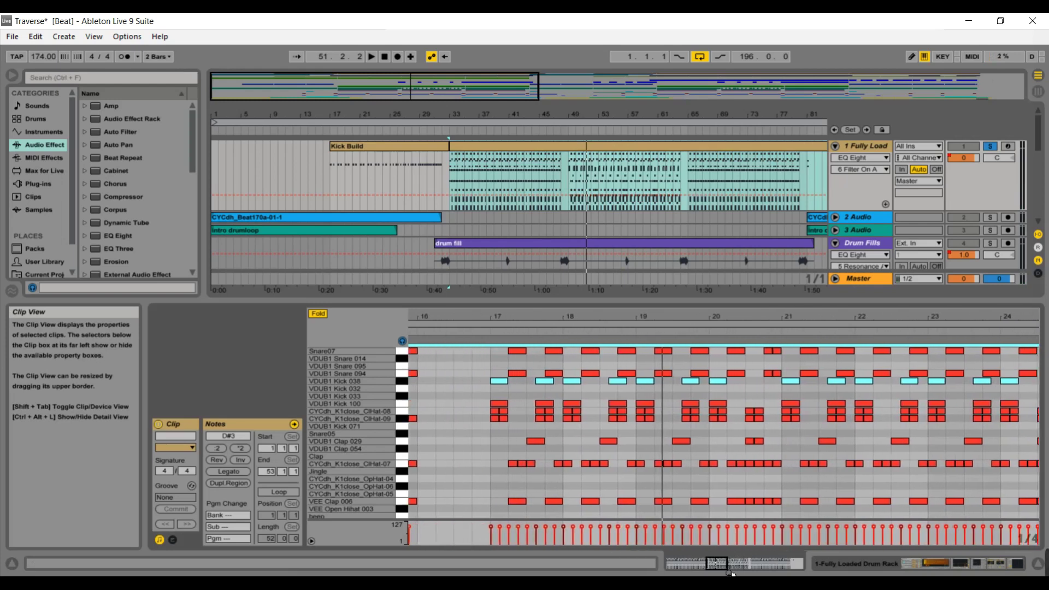
pyautogui.click(399, 443)
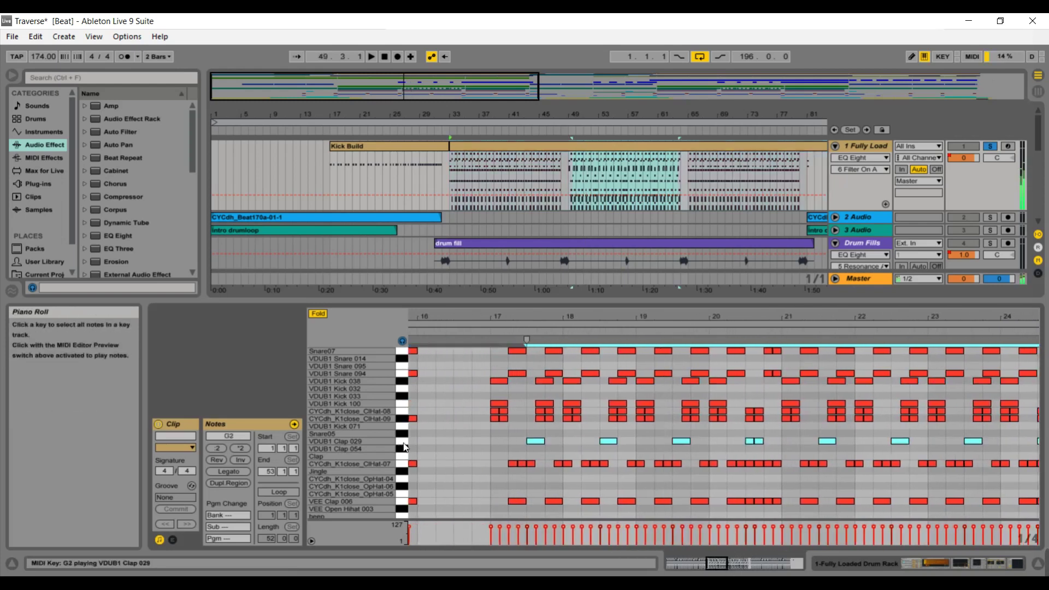
pyautogui.click(407, 466)
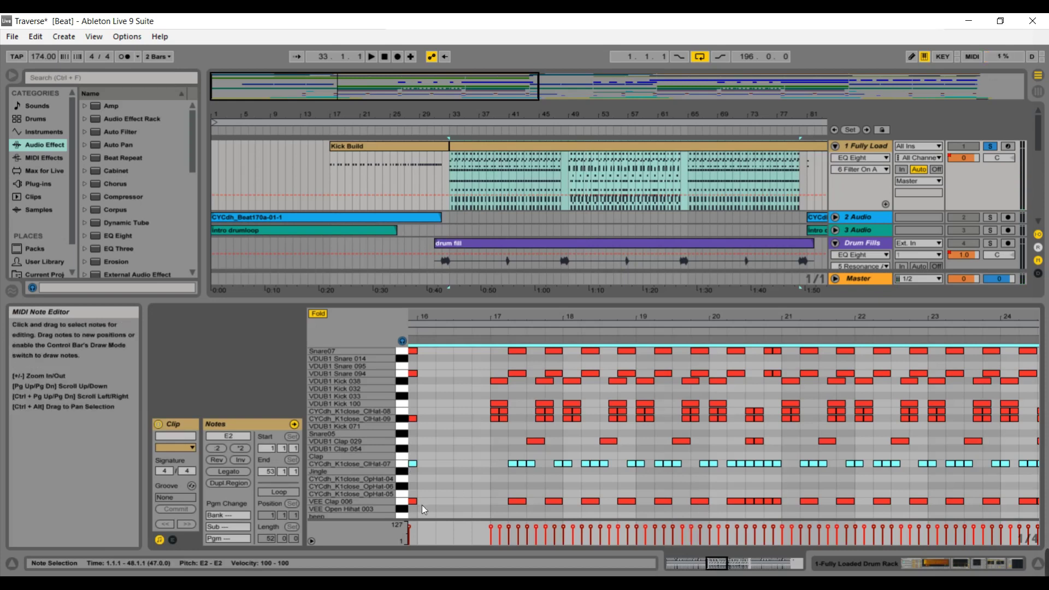
pyautogui.click(403, 501)
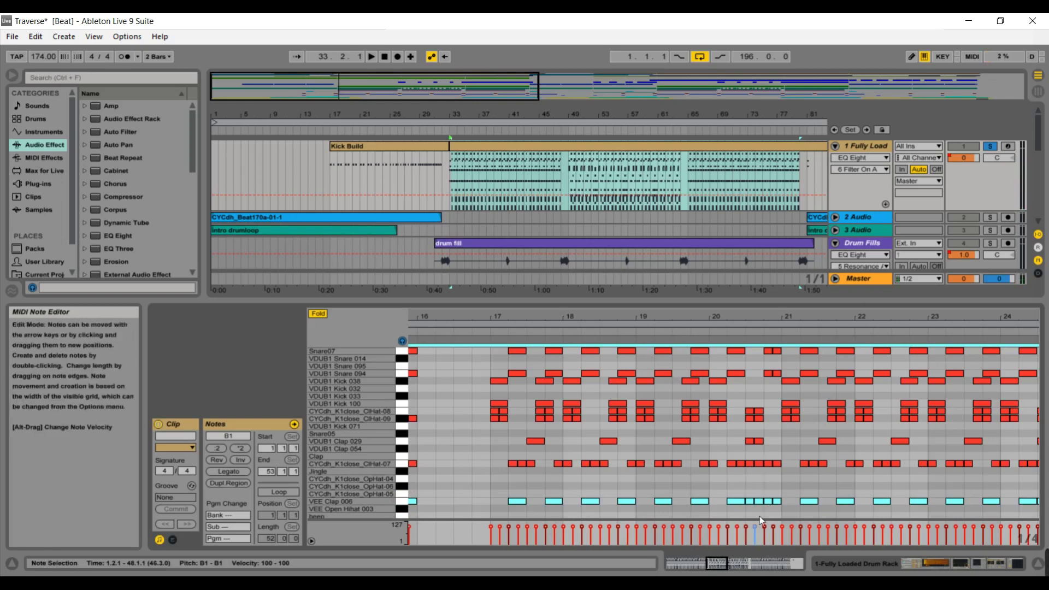
# Step: Show the clip's whole middle pattern from clip bar 17 to 32 and play it from arrangement bar 49, stopping in bar 58
pyautogui.moveTo(726, 563); pyautogui.dragTo(727, 570)
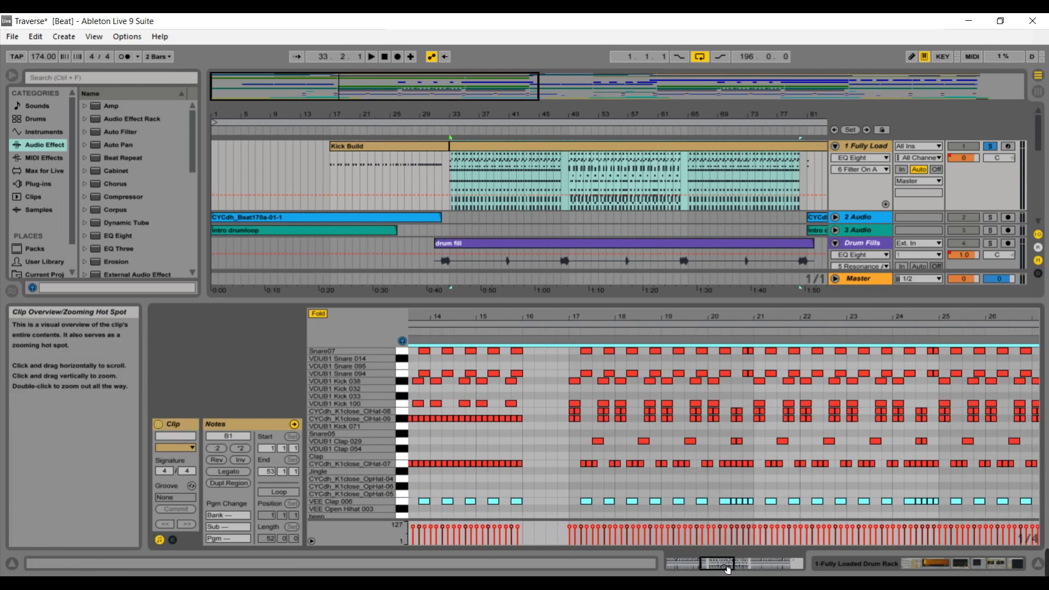
pyautogui.moveTo(727, 570); pyautogui.dragTo(739, 573)
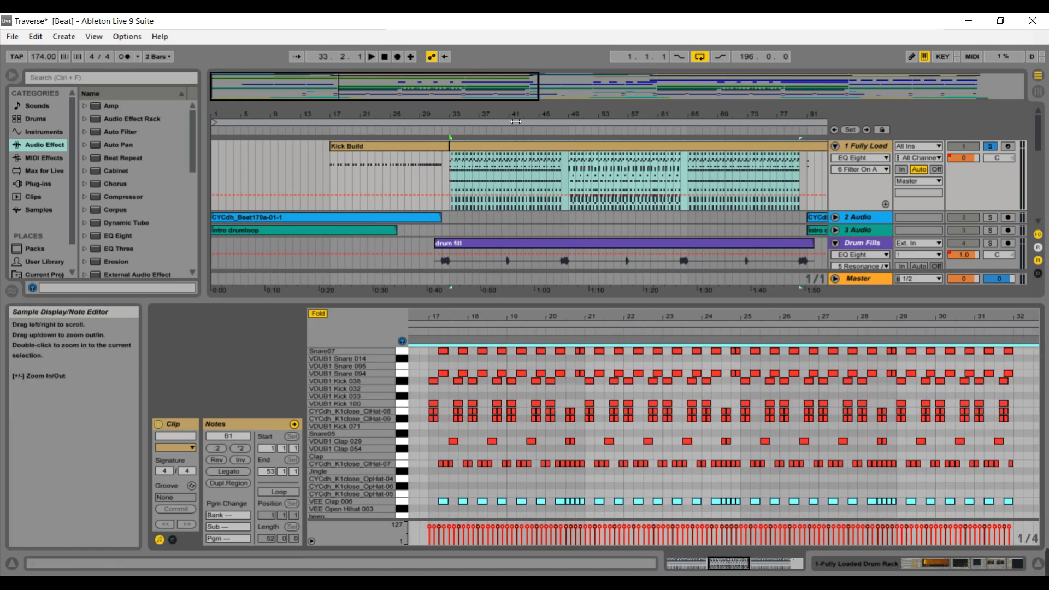
pyautogui.click(571, 140)
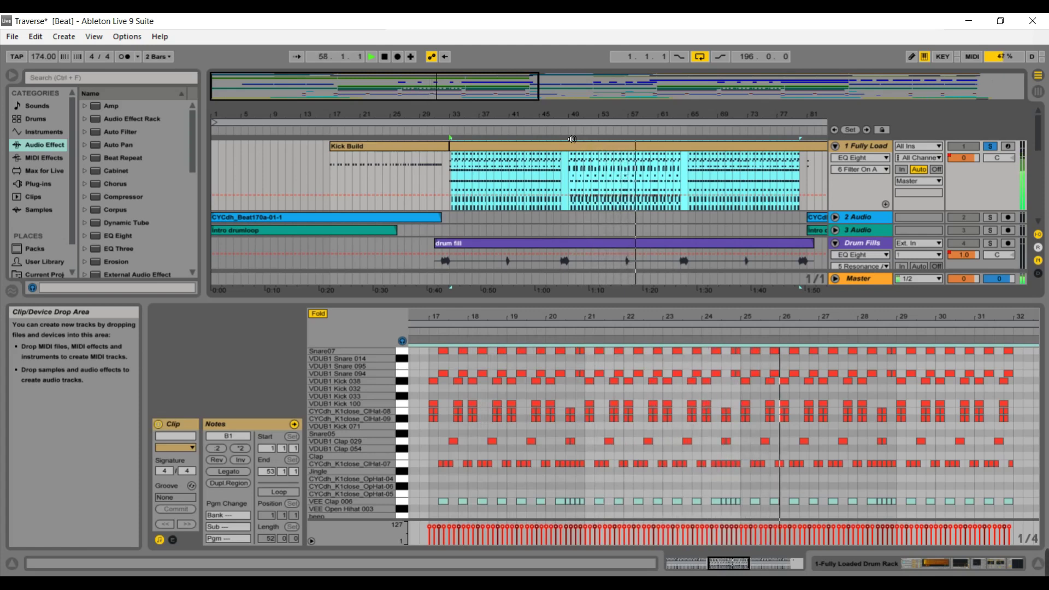
pyautogui.press('space')
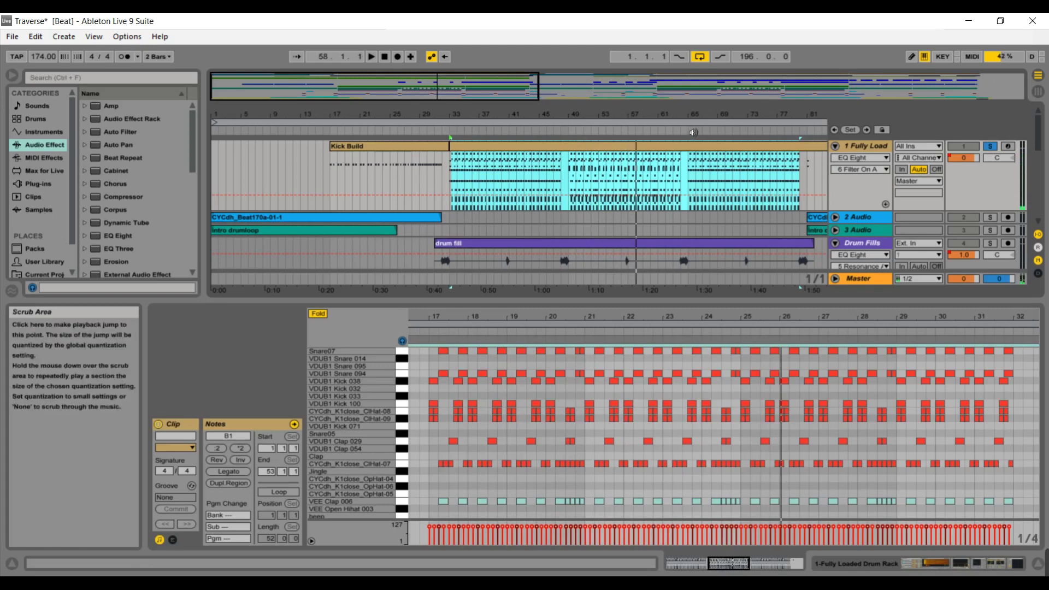
# Step: Play the soloed drums from arrangement bar 65, stop in bar 69, and examine the last pattern from clip bar 33
pyautogui.click(691, 132)
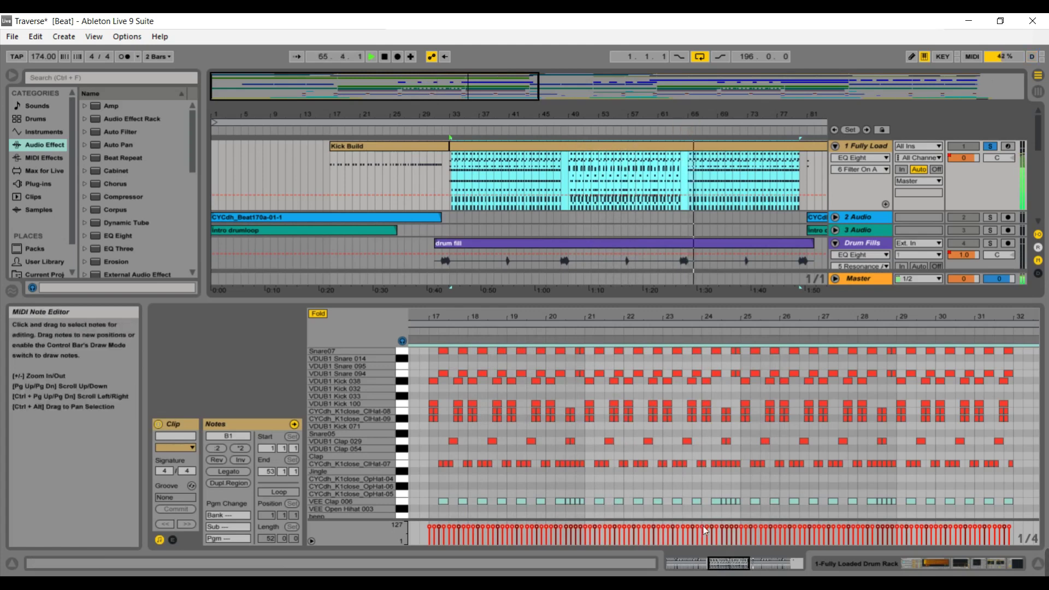
pyautogui.moveTo(728, 562); pyautogui.dragTo(760, 566)
pyautogui.press('space')
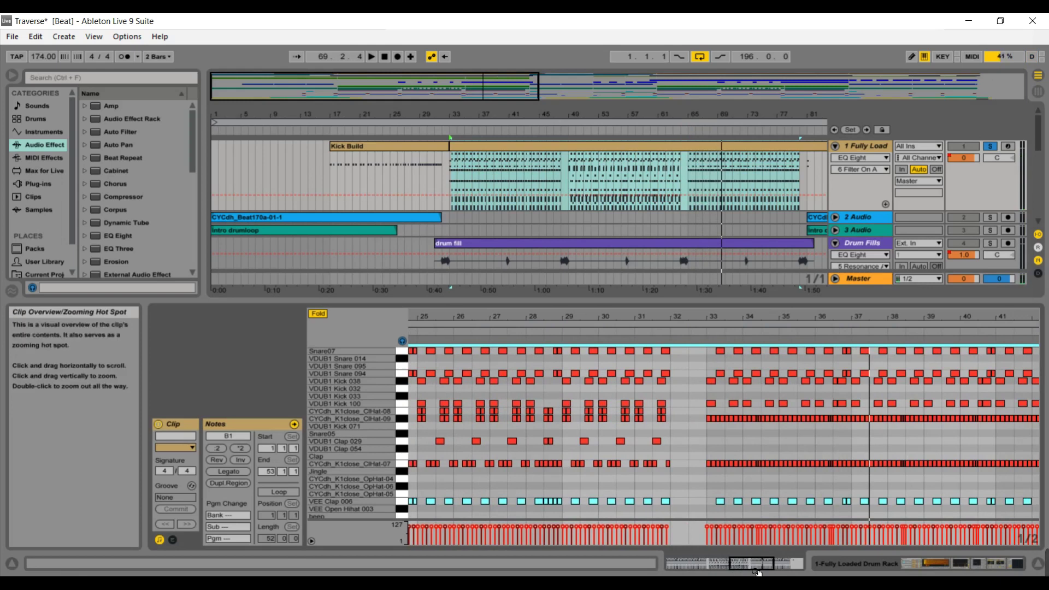
pyautogui.moveTo(749, 573); pyautogui.dragTo(760, 570)
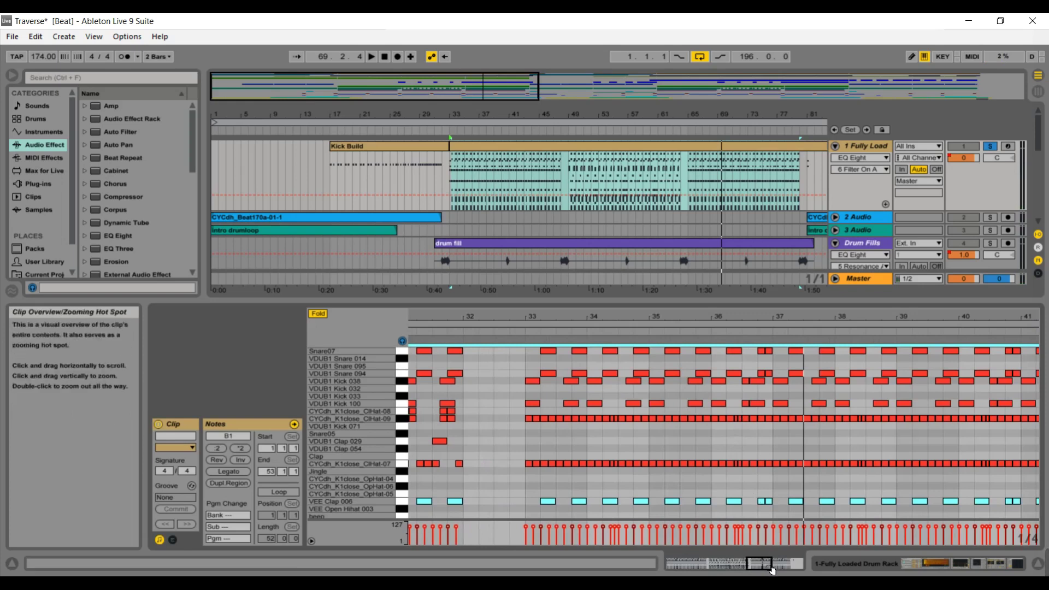
pyautogui.moveTo(762, 562); pyautogui.dragTo(762, 548)
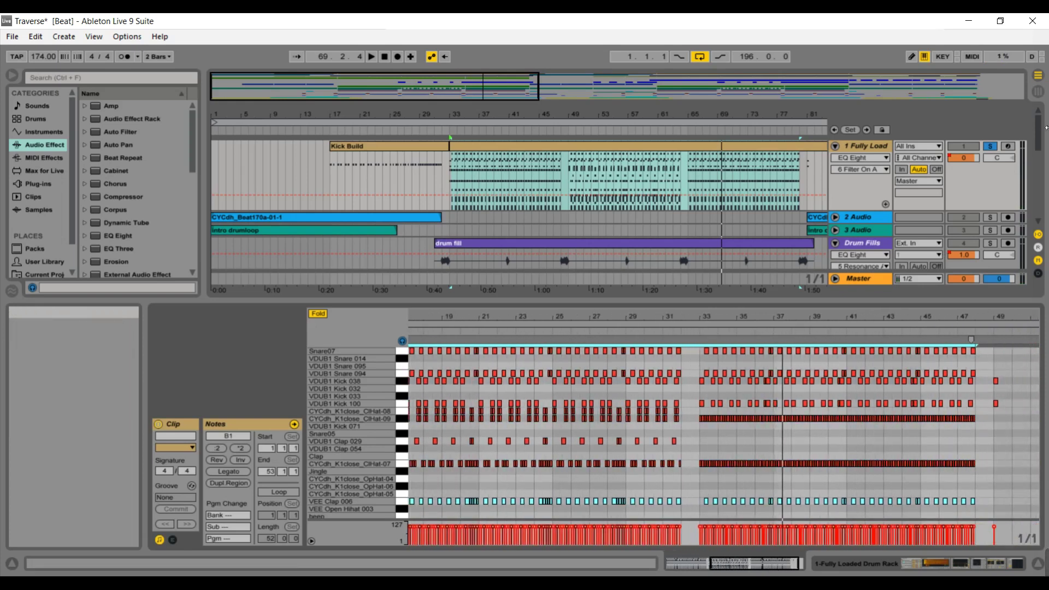
# Step: Turn off solo on the Fully Loaded drum track, and fold it and the Drum Fills track
pyautogui.moveTo(1039, 131)
pyautogui.mouseDown()
pyautogui.moveTo(1040, 159)
pyautogui.moveTo(1040, 132)
pyautogui.mouseUp()
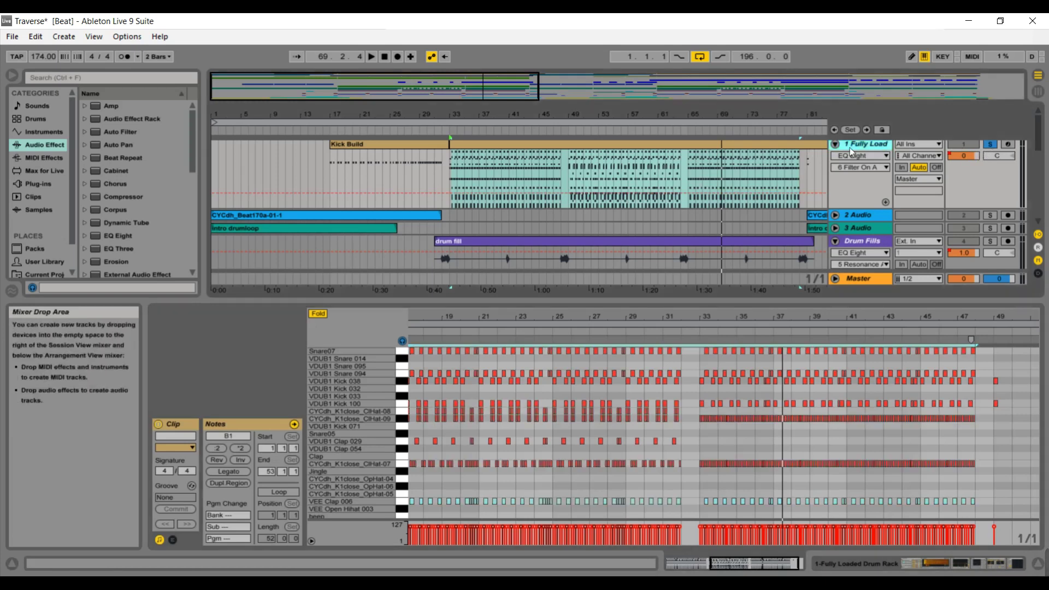
pyautogui.click(988, 146)
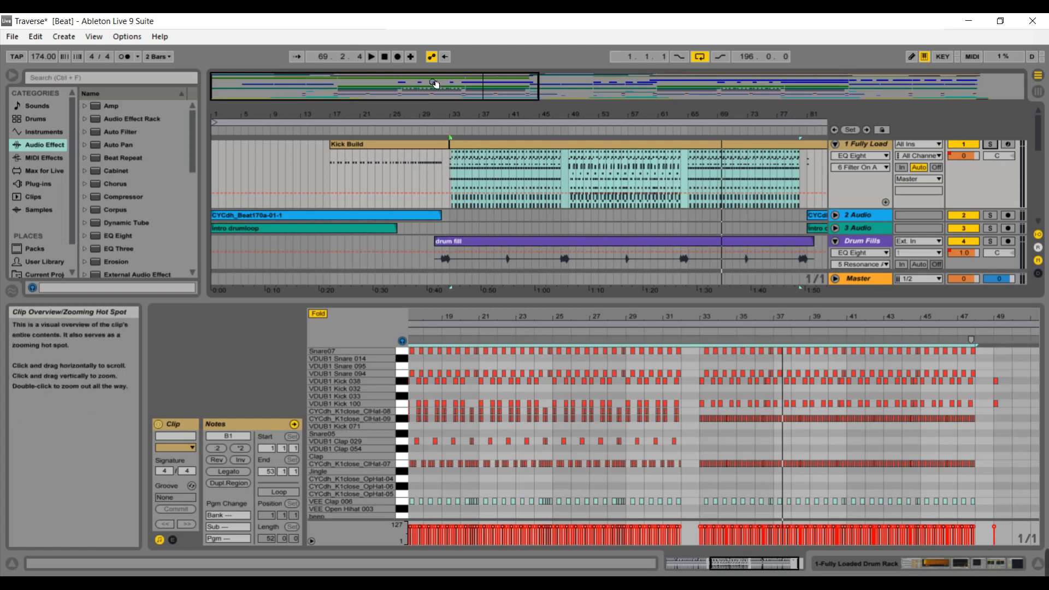
pyautogui.moveTo(440, 89); pyautogui.dragTo(454, 99)
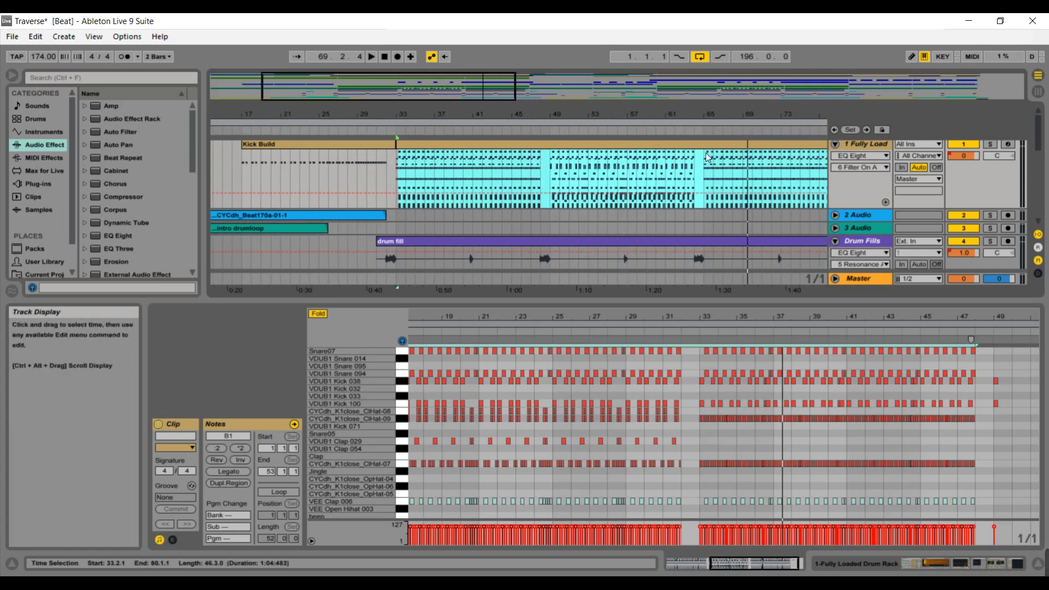
pyautogui.scroll(-3, 1040, 146)
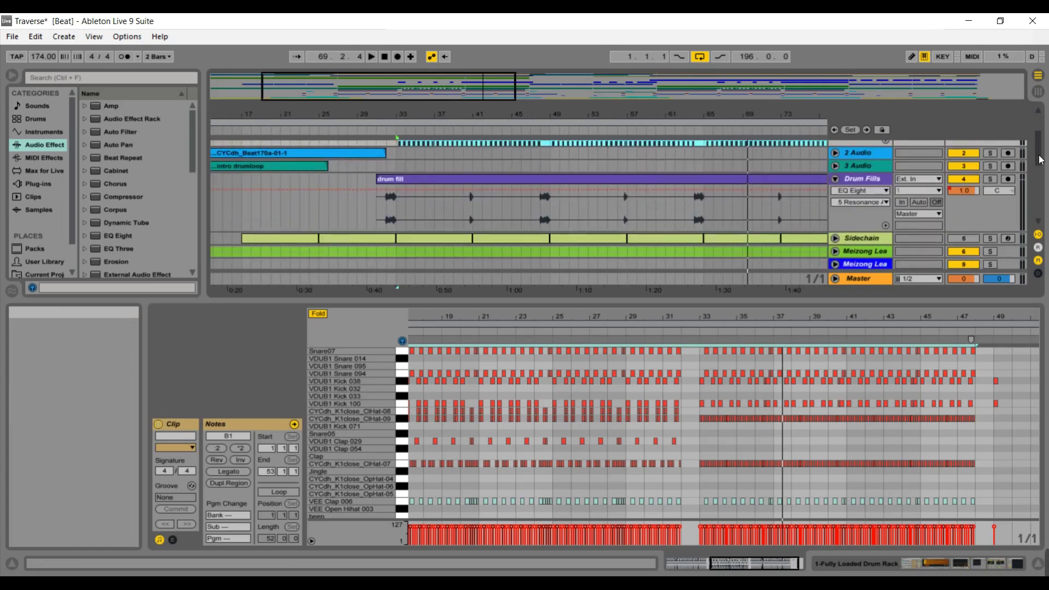
pyautogui.scroll(3, 1037, 139)
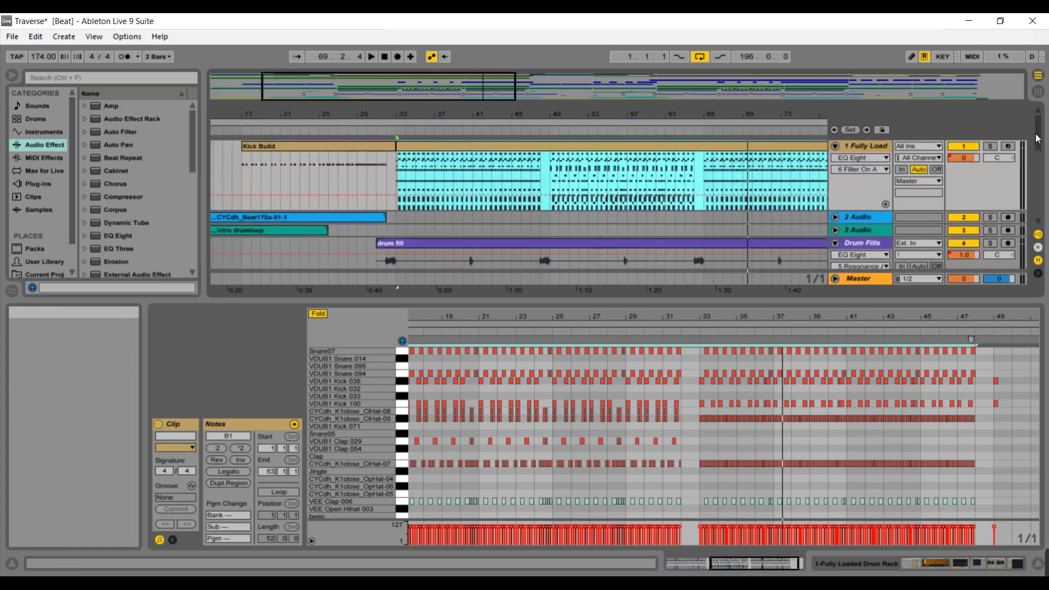
pyautogui.moveTo(1038, 139); pyautogui.dragTo(1038, 149)
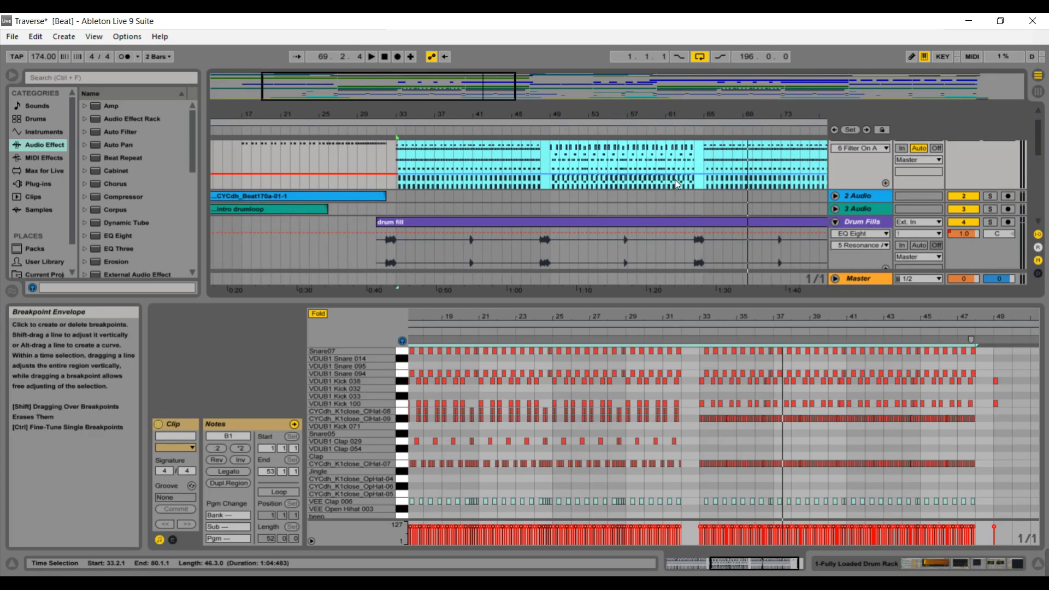
pyautogui.moveTo(1040, 155); pyautogui.dragTo(1040, 143)
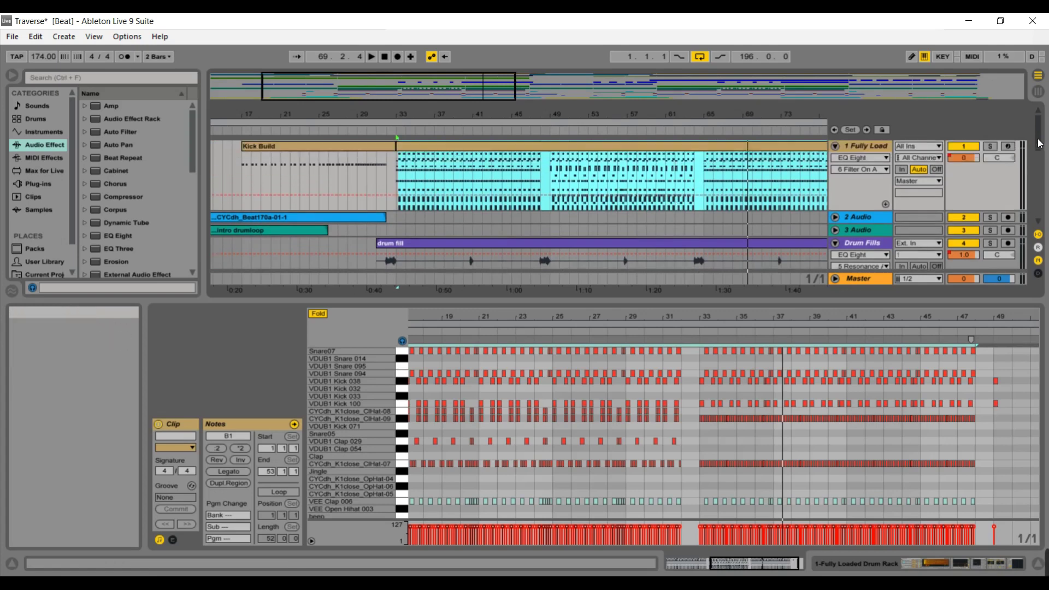
pyautogui.click(834, 146)
pyautogui.click(835, 184)
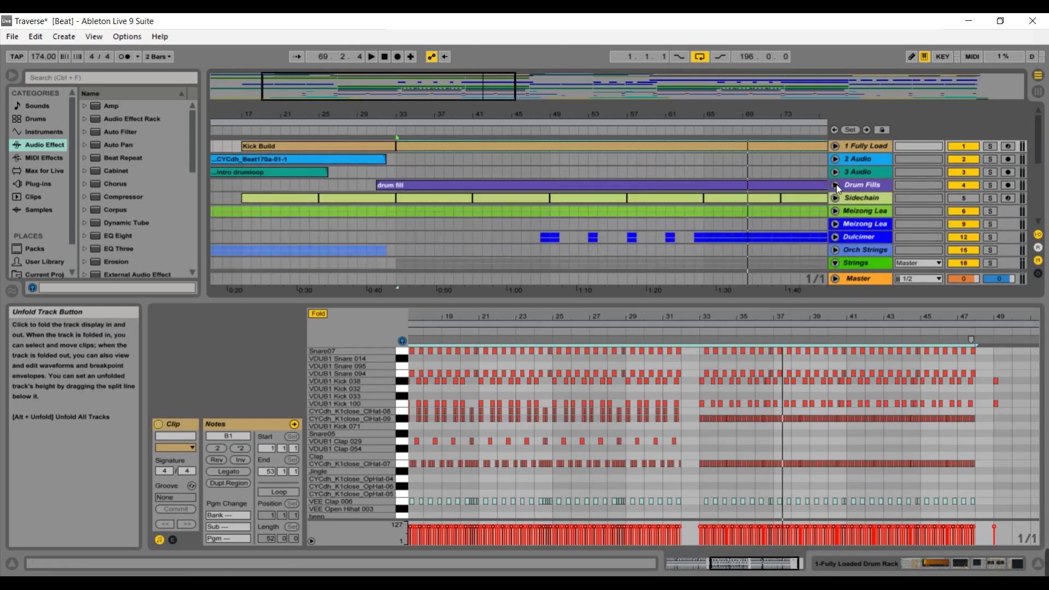
# Step: Unfold the green Meizong Lead group, play from bar 33, and solo the group during playback
pyautogui.moveTo(1034, 152); pyautogui.dragTo(1035, 169)
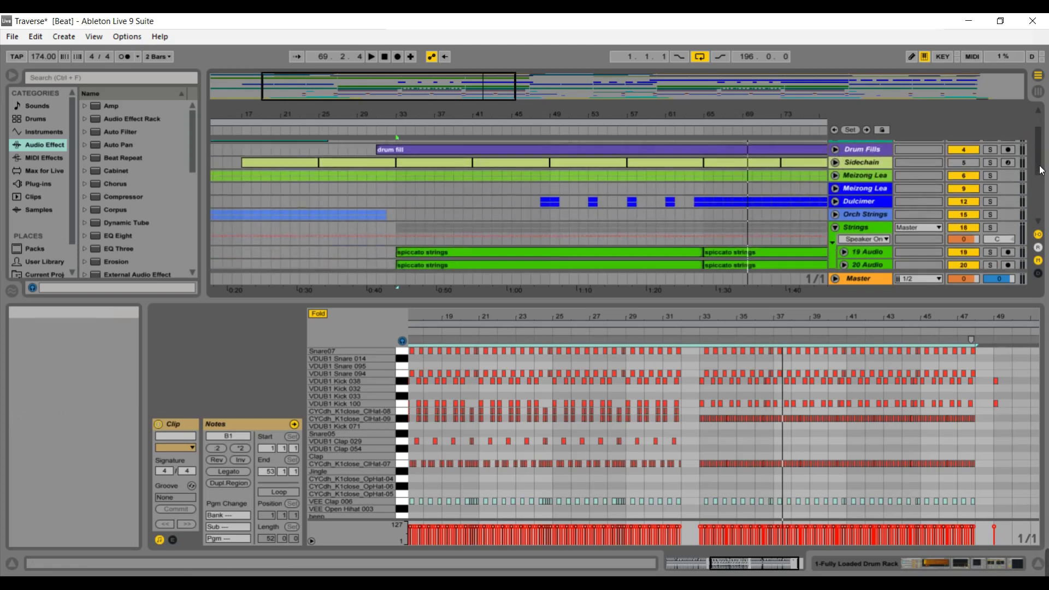
pyautogui.click(835, 169)
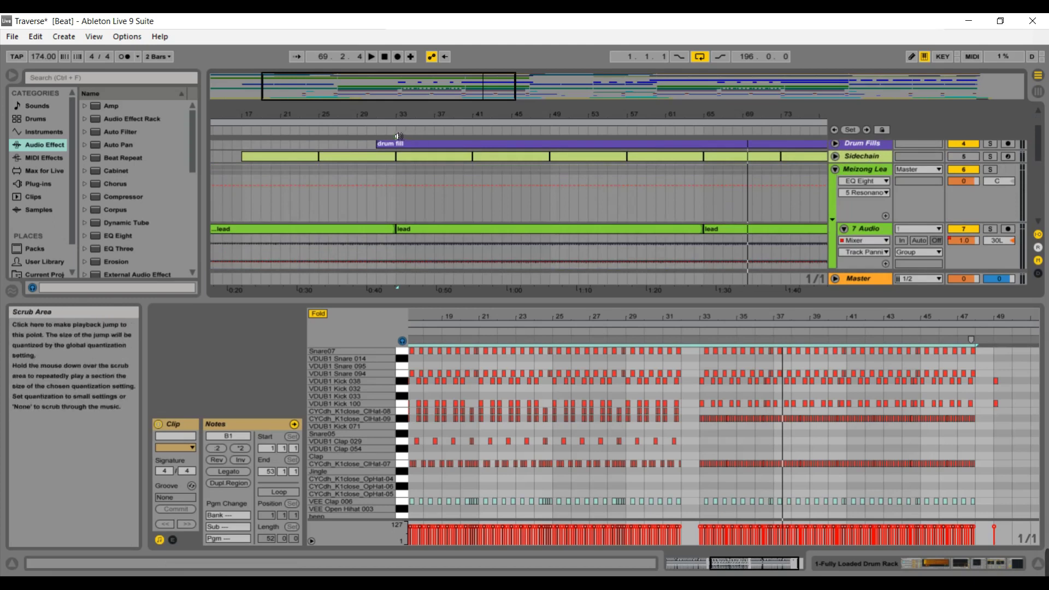
pyautogui.click(398, 136)
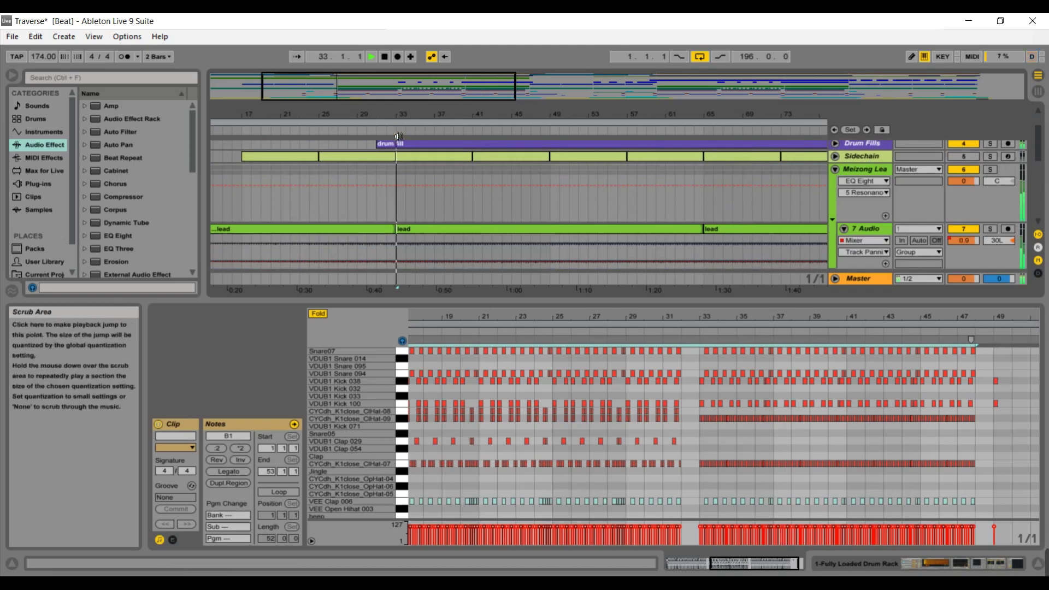
pyautogui.click(991, 169)
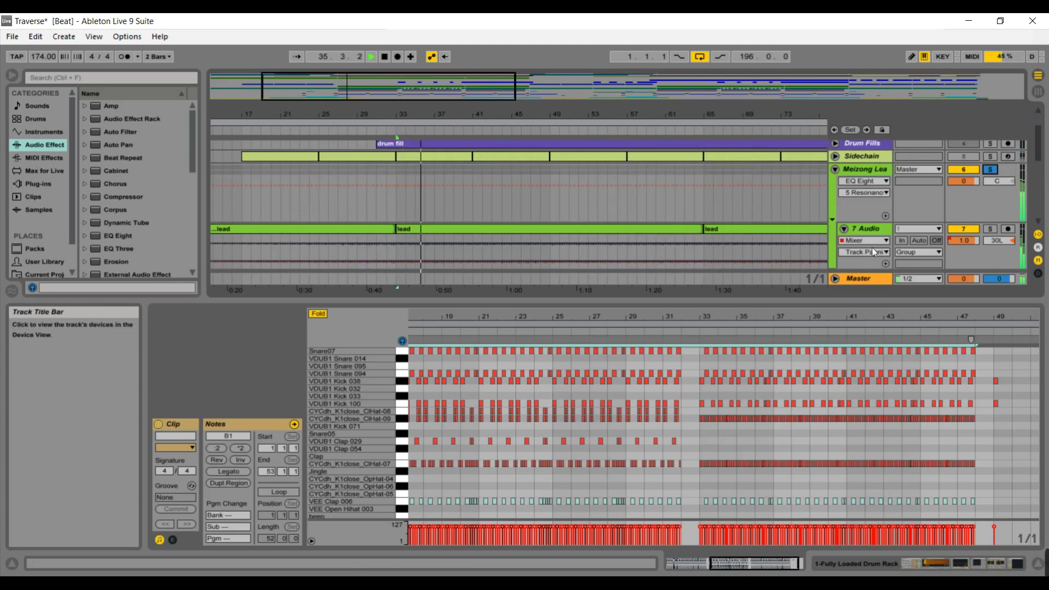
# Step: View the devices of 7 Audio and the Meizong Lead group through to its Reverb, stopping playback in bar 38
pyautogui.click(874, 228)
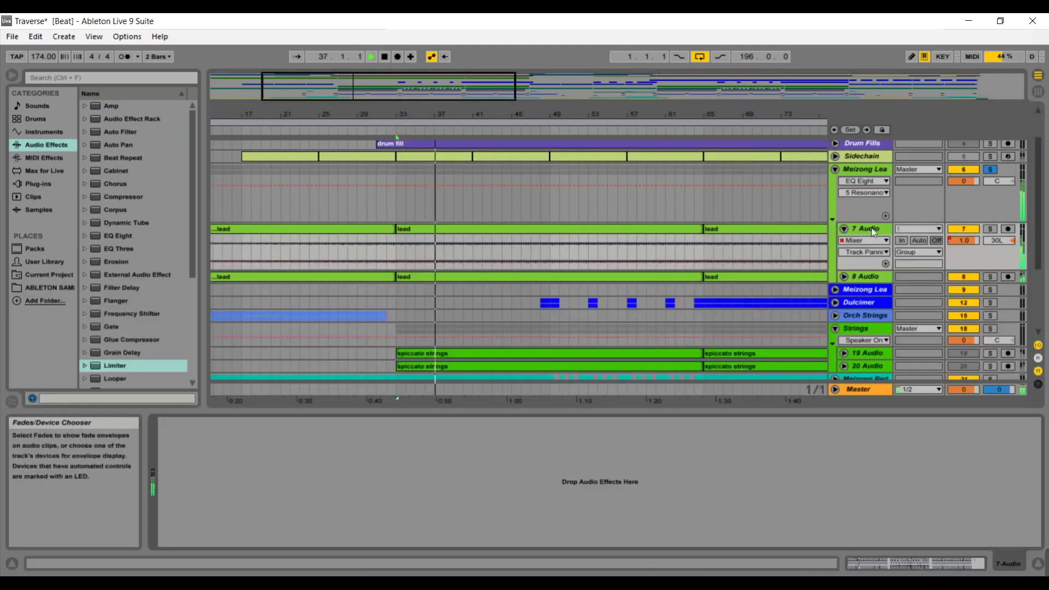
pyautogui.click(867, 171)
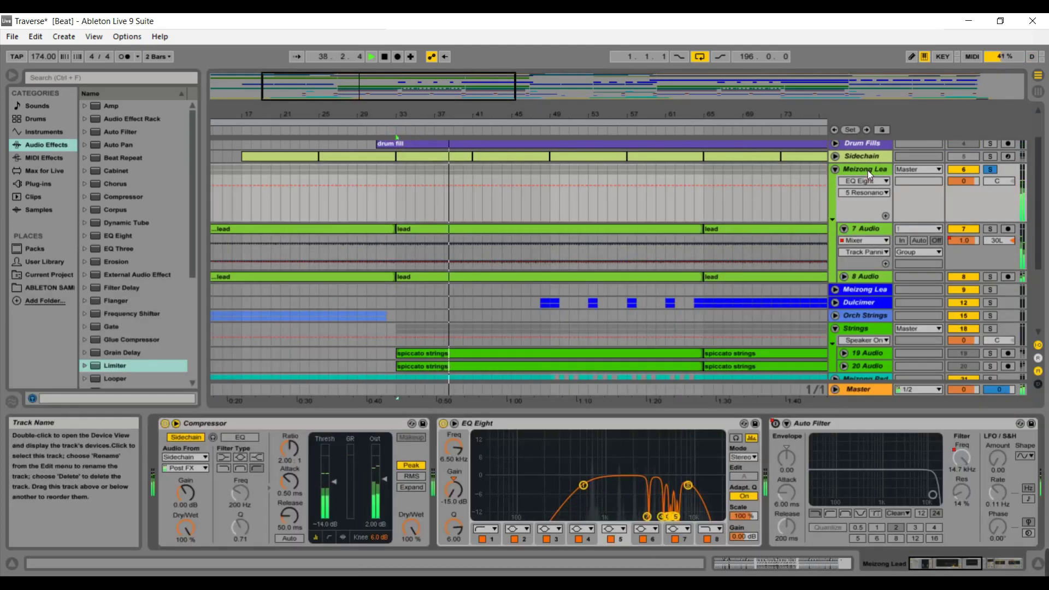
pyautogui.press('space')
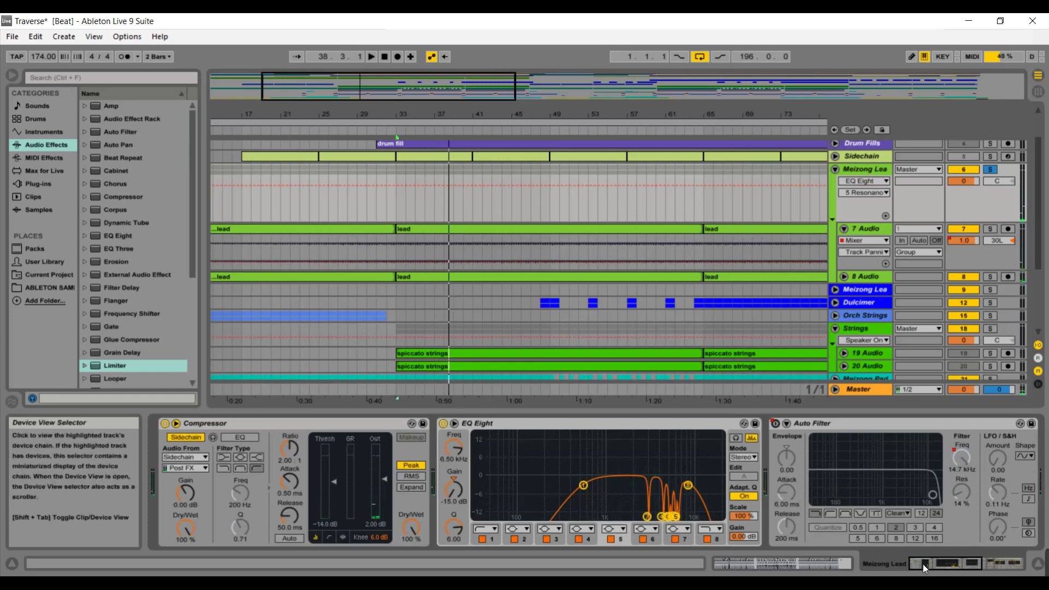
pyautogui.moveTo(923, 564); pyautogui.dragTo(965, 543)
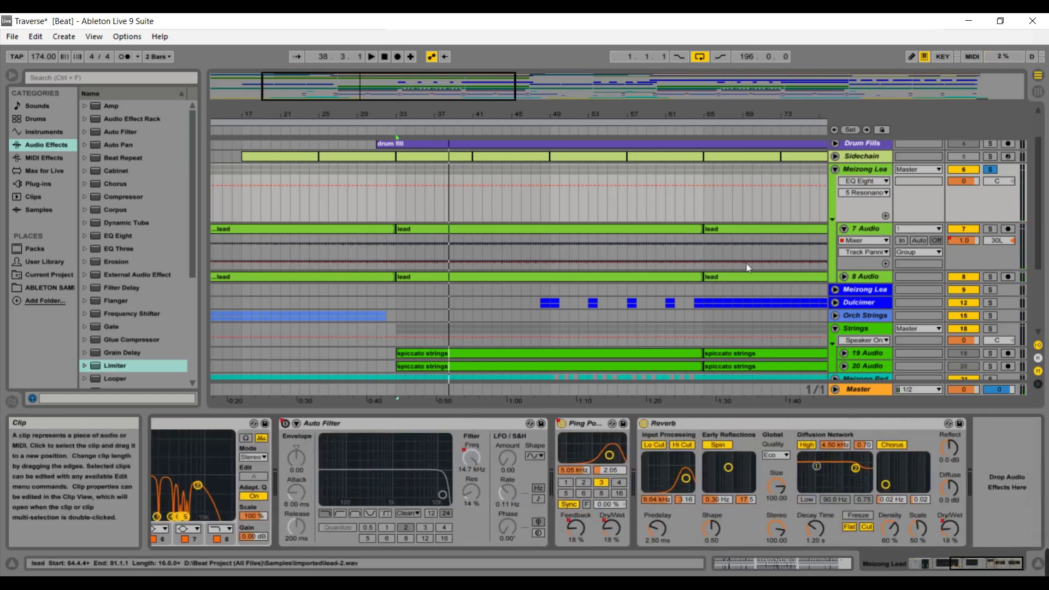
# Step: Fold the green Meizong Lead group, unfold the Dulcimer group, and solo Dulcimer instead
pyautogui.click(835, 169)
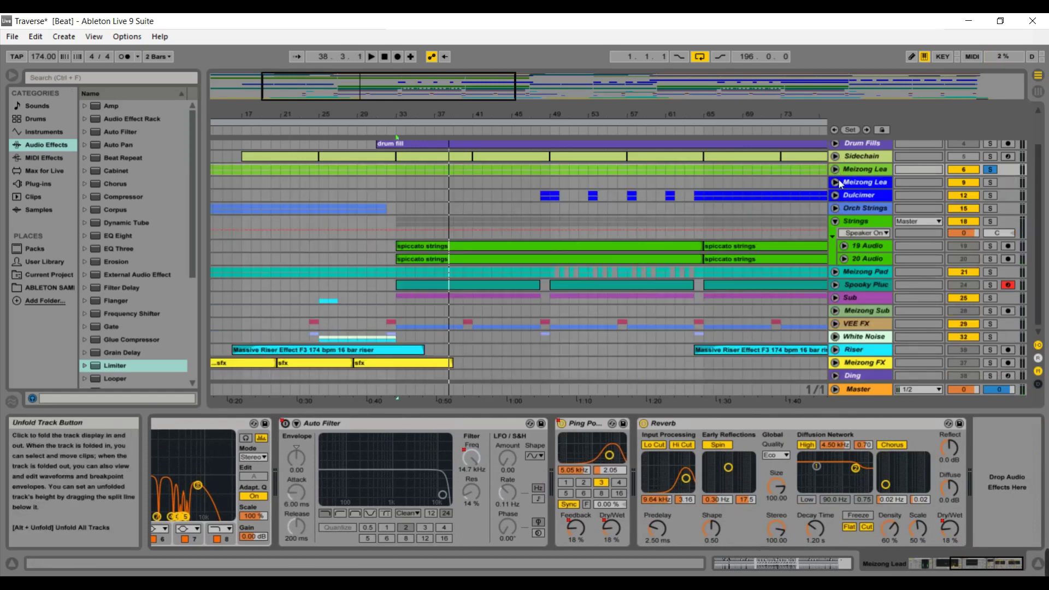
pyautogui.click(835, 195)
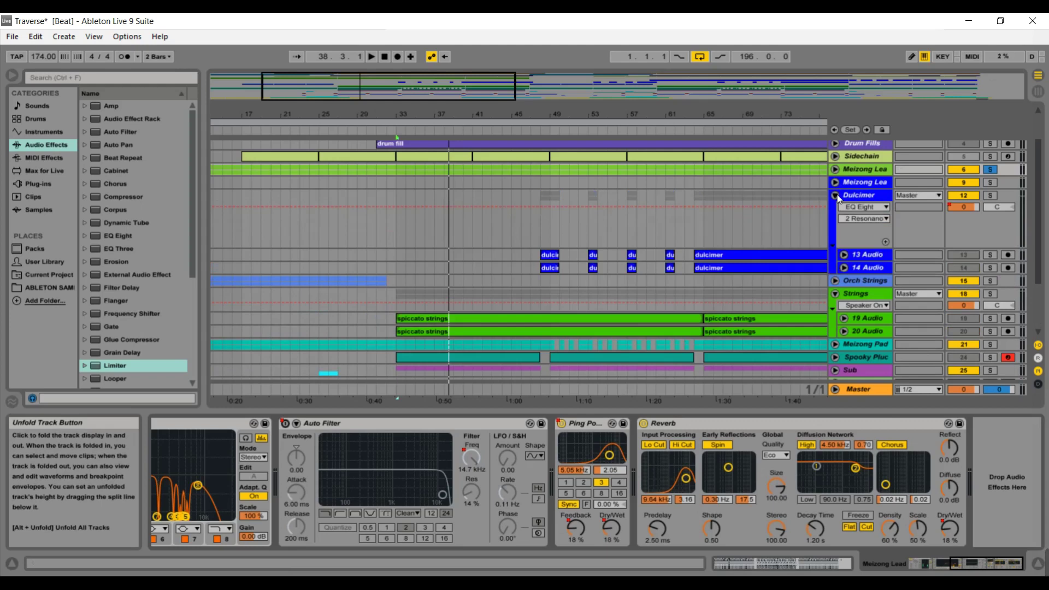
pyautogui.moveTo(432, 95); pyautogui.dragTo(475, 94)
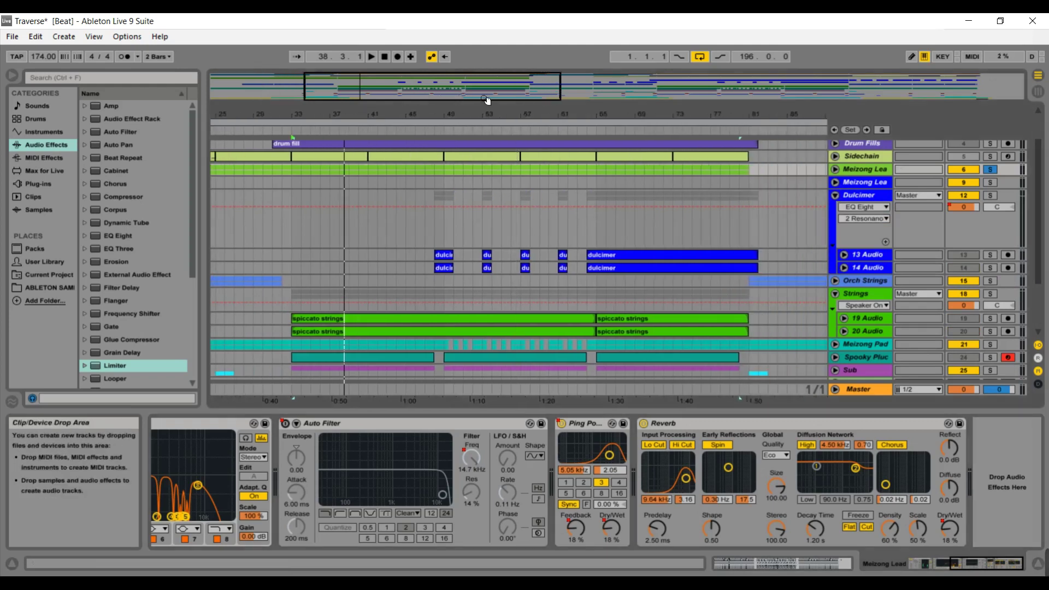
pyautogui.click(989, 195)
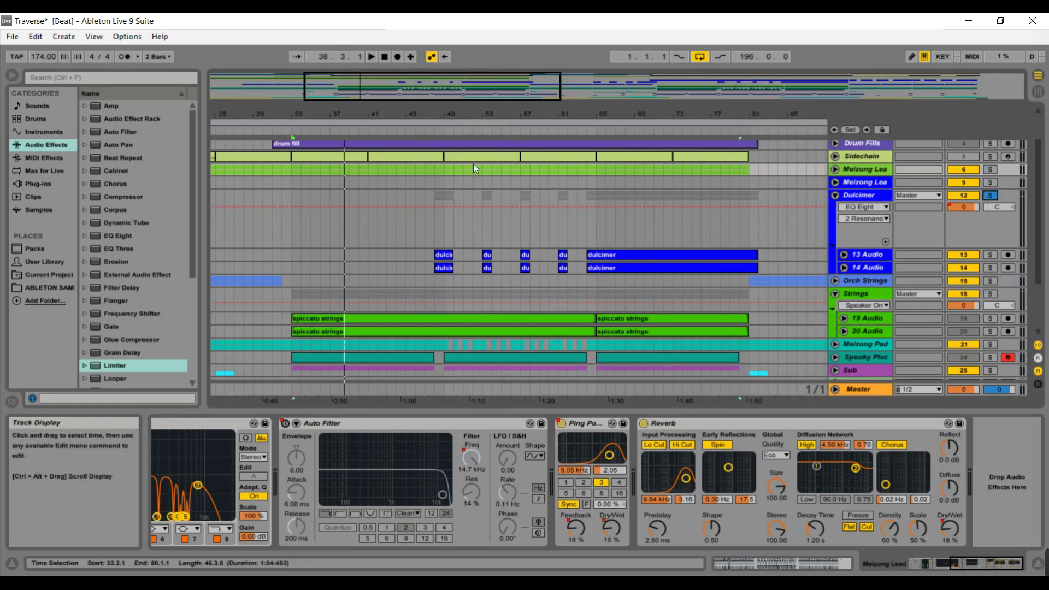
# Step: Play the soloed Dulcimer group from bar 49, unfold 13 Audio to show its waveform, and stop playback in bar 51
pyautogui.click(439, 137)
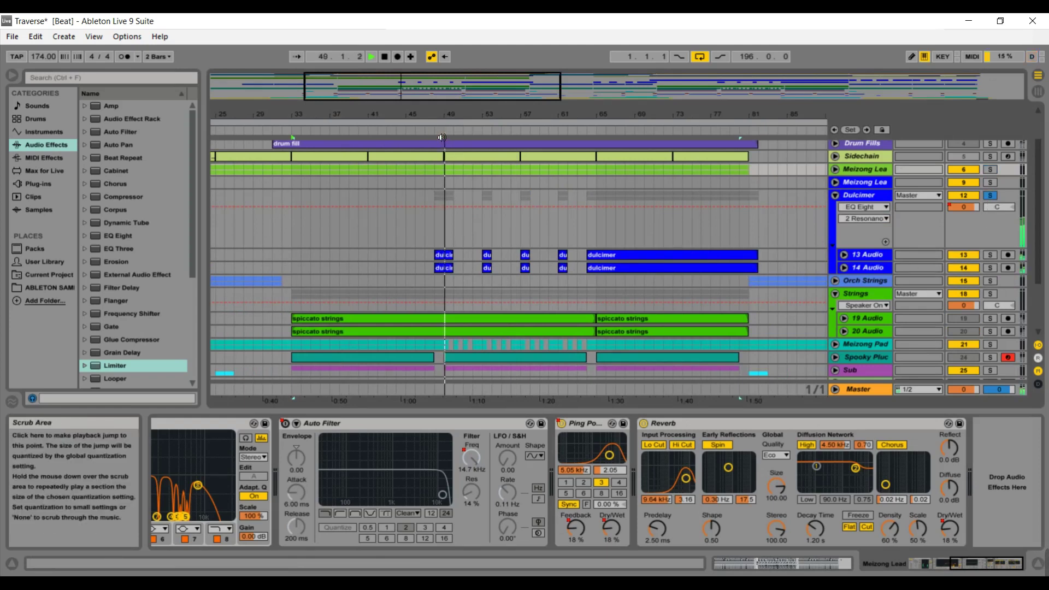
pyautogui.click(844, 255)
pyautogui.press('space')
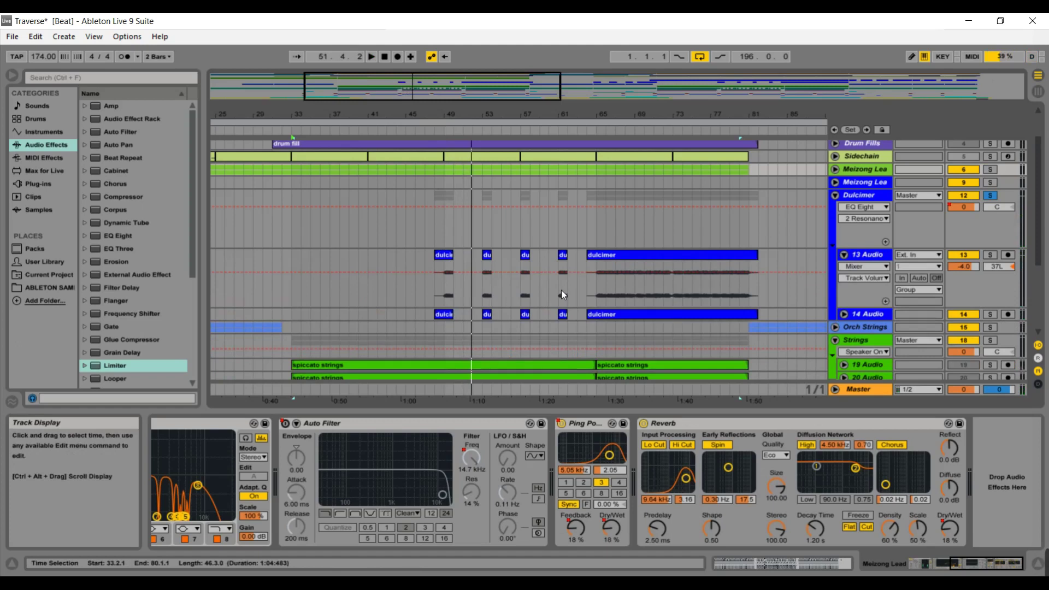
# Step: Play the Dulcimer group from bar 65, add the green Meizong Lead group to the solo, and stop playback in bar 73
pyautogui.click(598, 134)
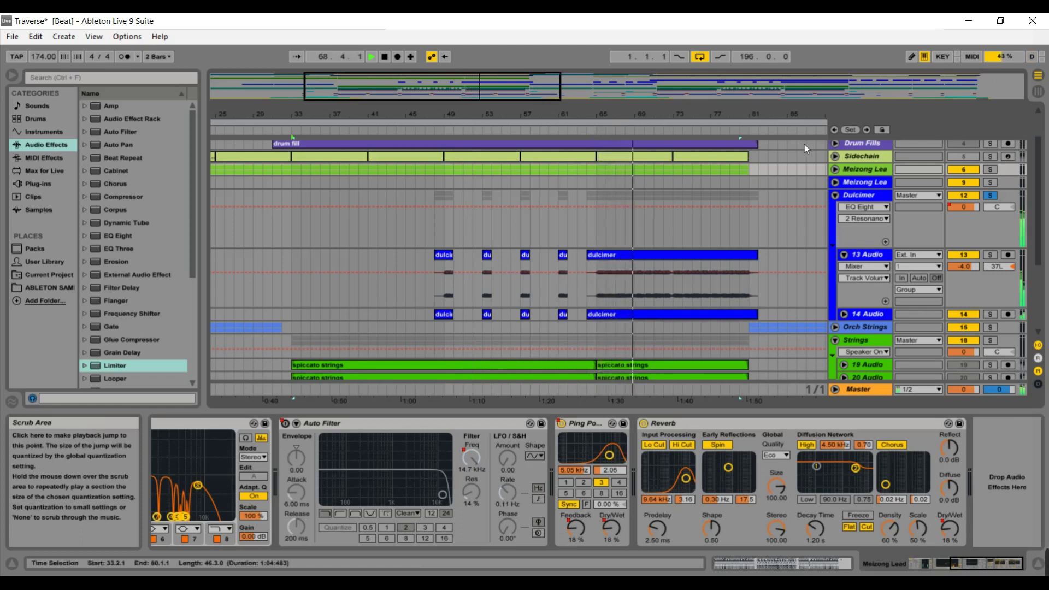
pyautogui.click(990, 169)
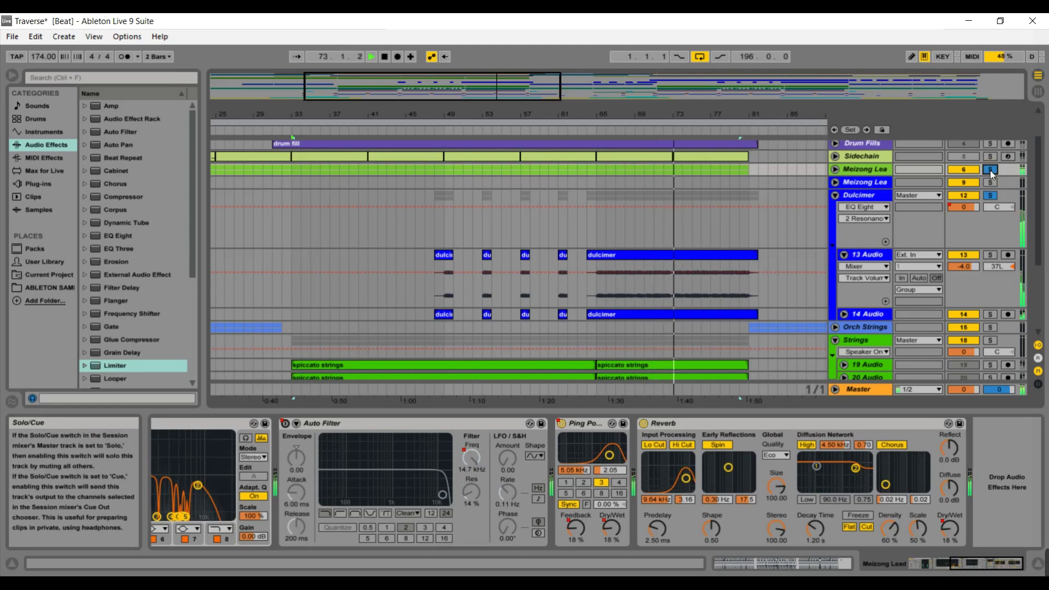
pyautogui.press('space')
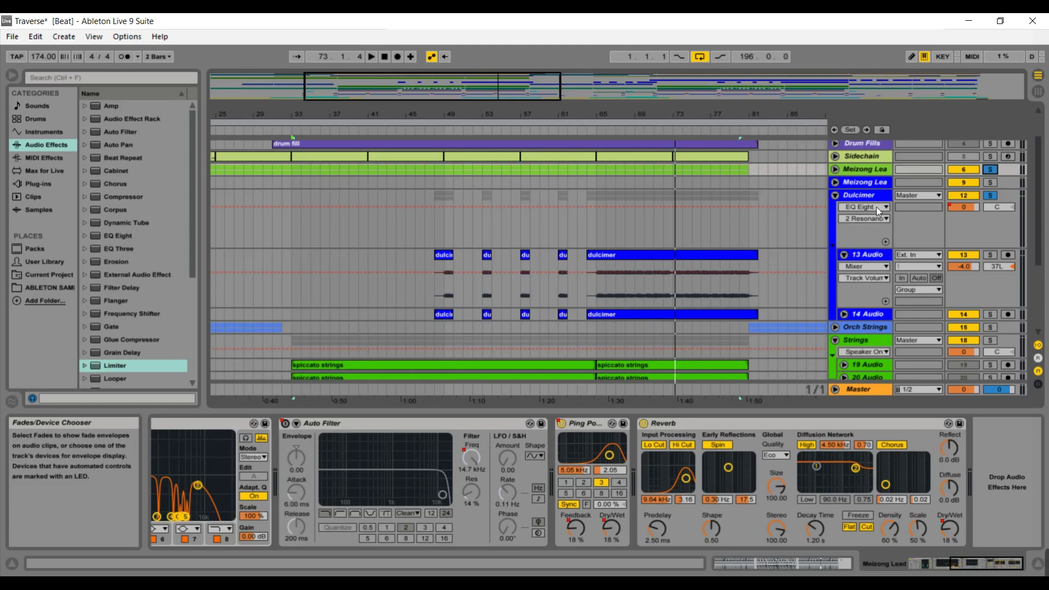
# Step: Inspect the sample of the long dulcimer clip on 13 Audio starting at bar 64, leaving the Dulcimer group folded
pyautogui.click(836, 196)
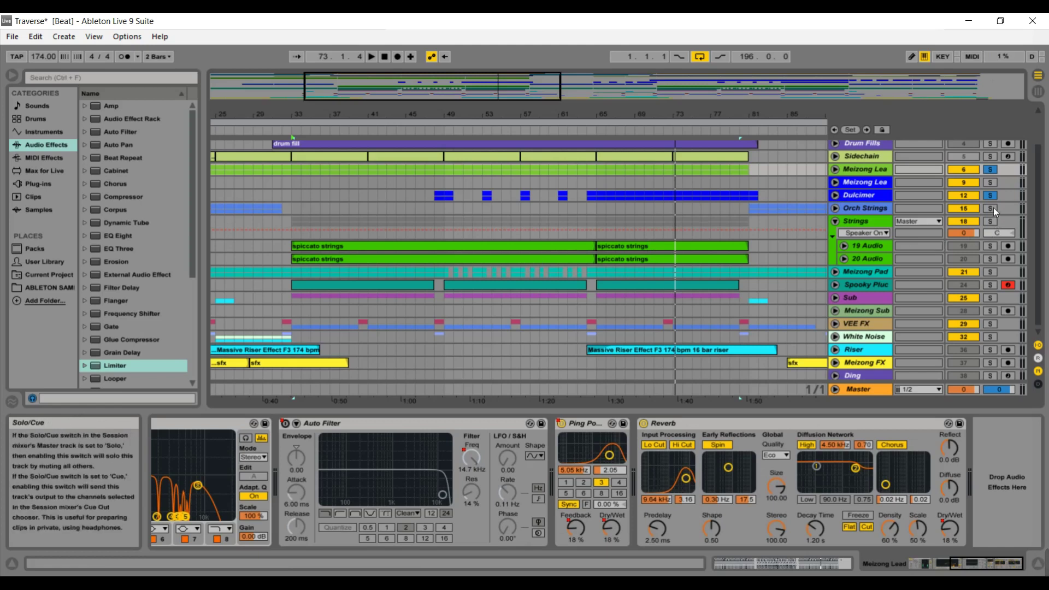
pyautogui.moveTo(1038, 189); pyautogui.dragTo(1040, 199)
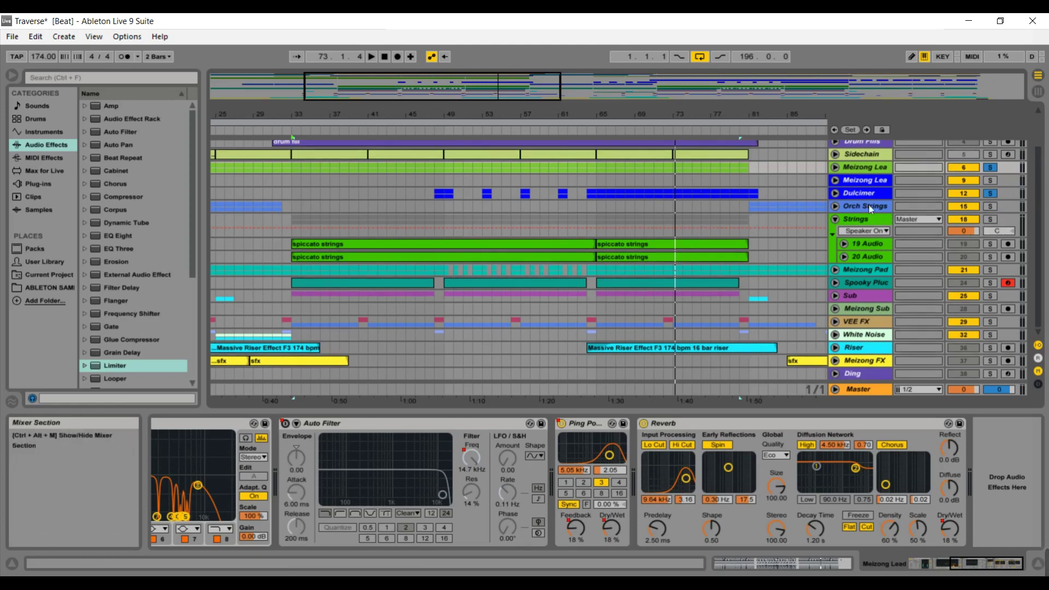
pyautogui.click(835, 193)
pyautogui.click(713, 254)
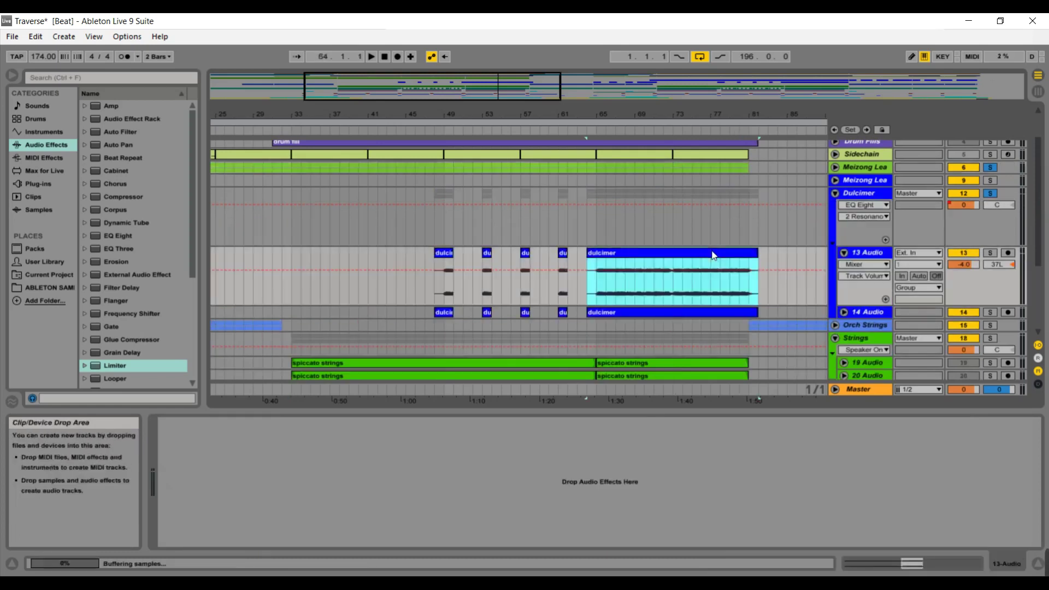
pyautogui.doubleClick(713, 254)
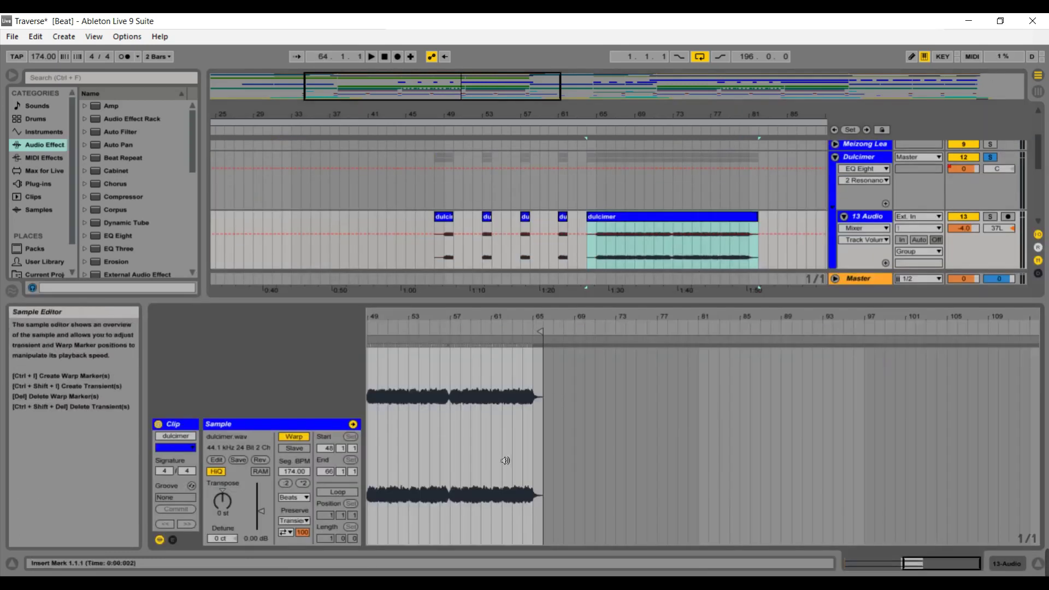
pyautogui.click(834, 158)
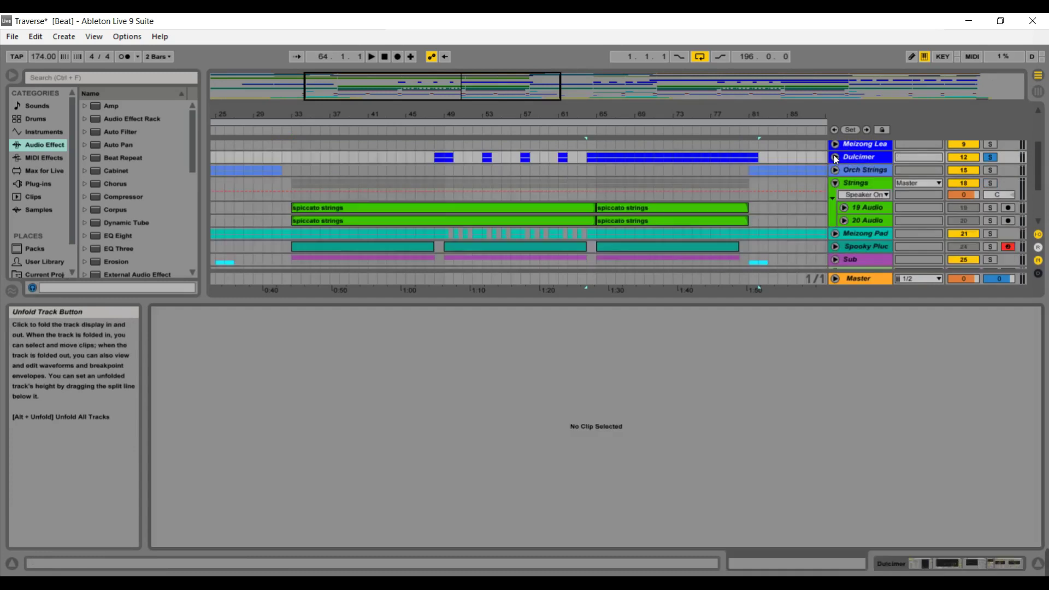
# Step: Solo the Strings group, play it from bar 33, unfold 19 Audio, and show the group's devices before stopping playback in bar 40
pyautogui.click(989, 183)
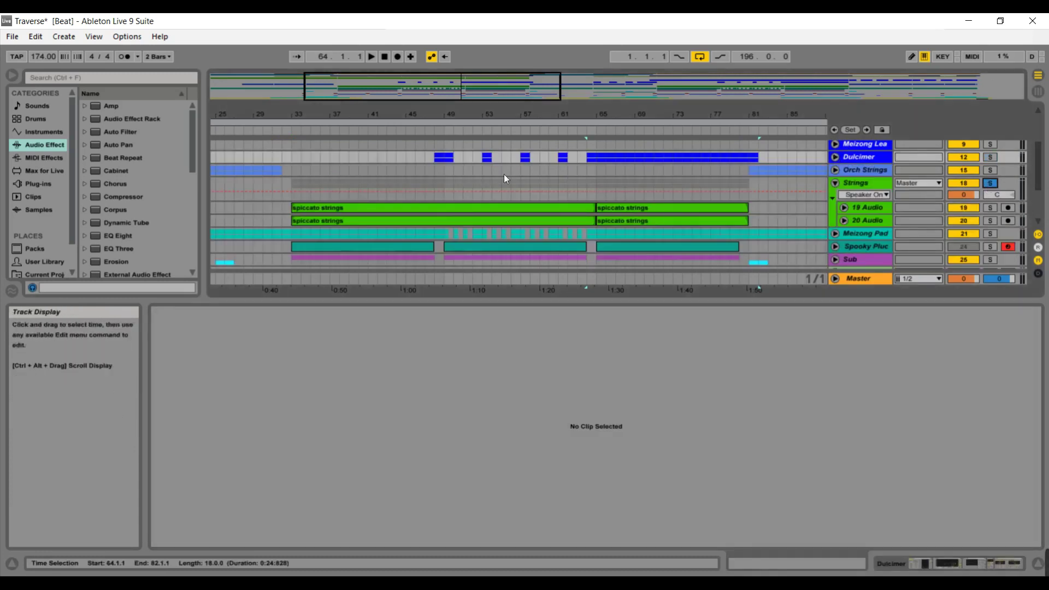
pyautogui.click(288, 135)
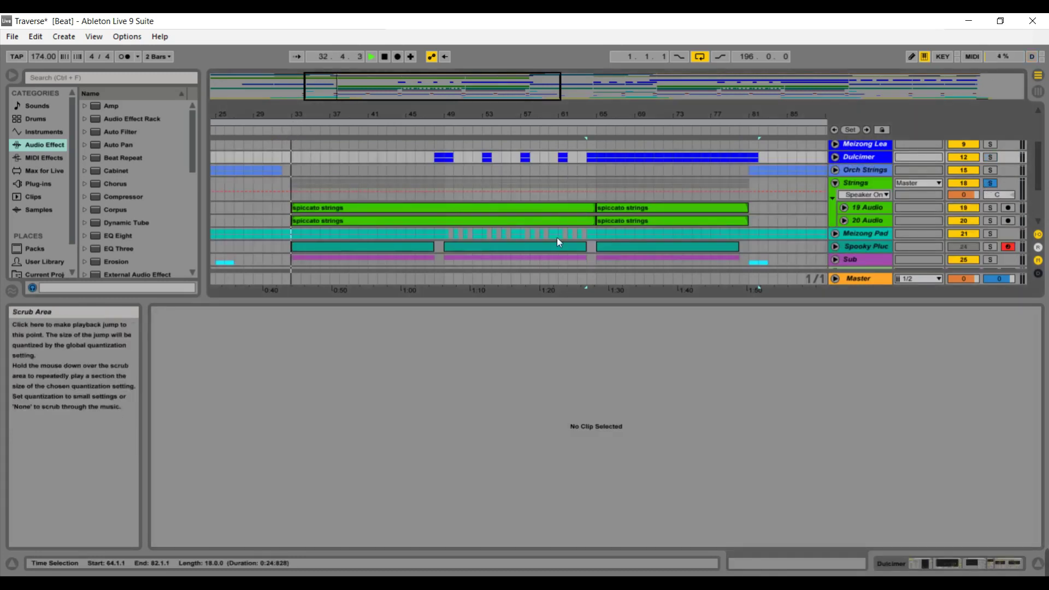
pyautogui.click(844, 208)
pyautogui.click(868, 205)
pyautogui.click(870, 204)
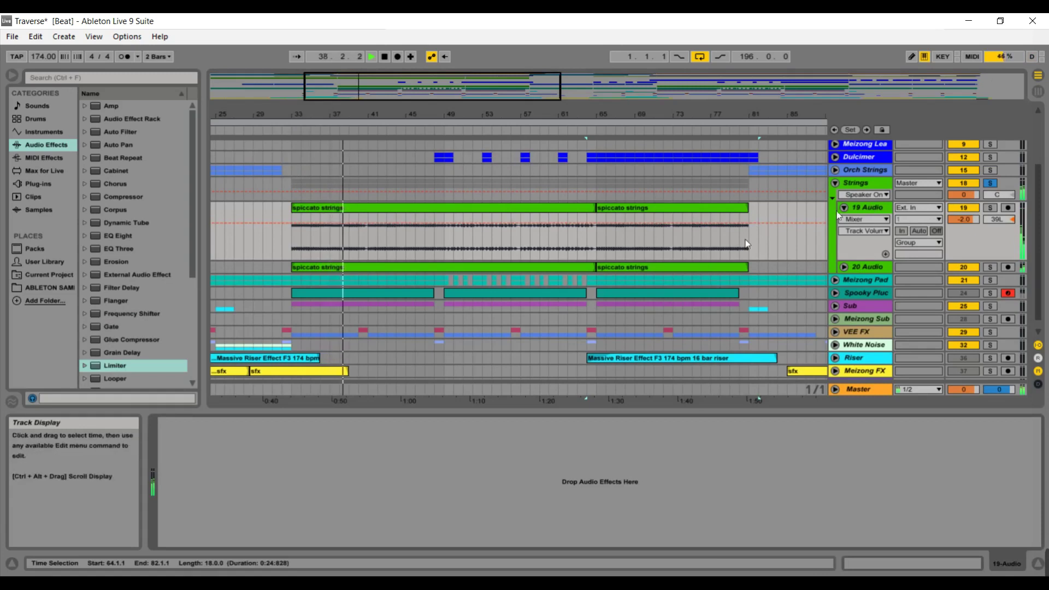
pyautogui.click(861, 185)
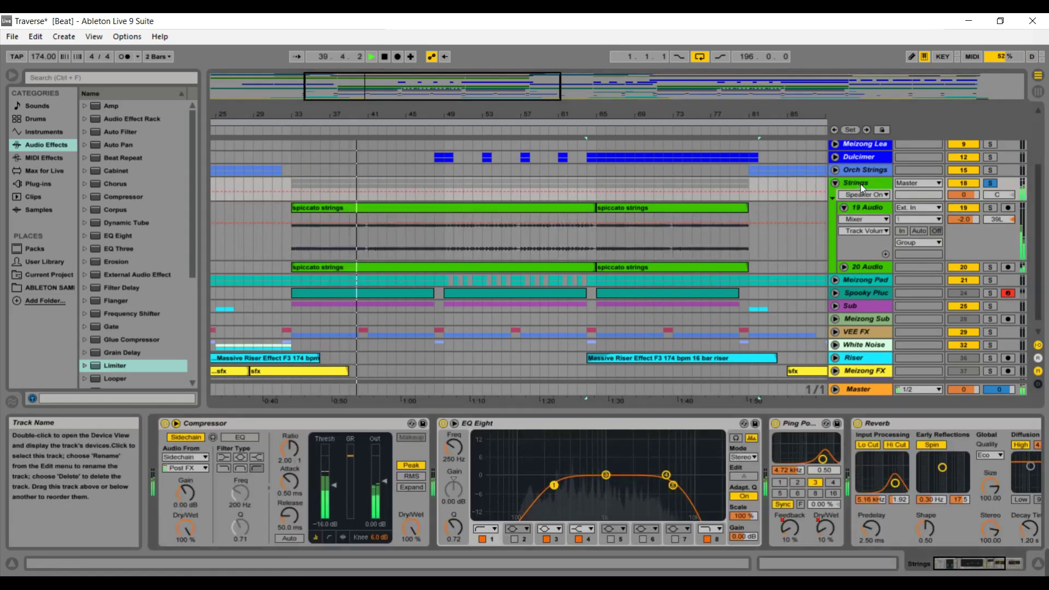
pyautogui.press('space')
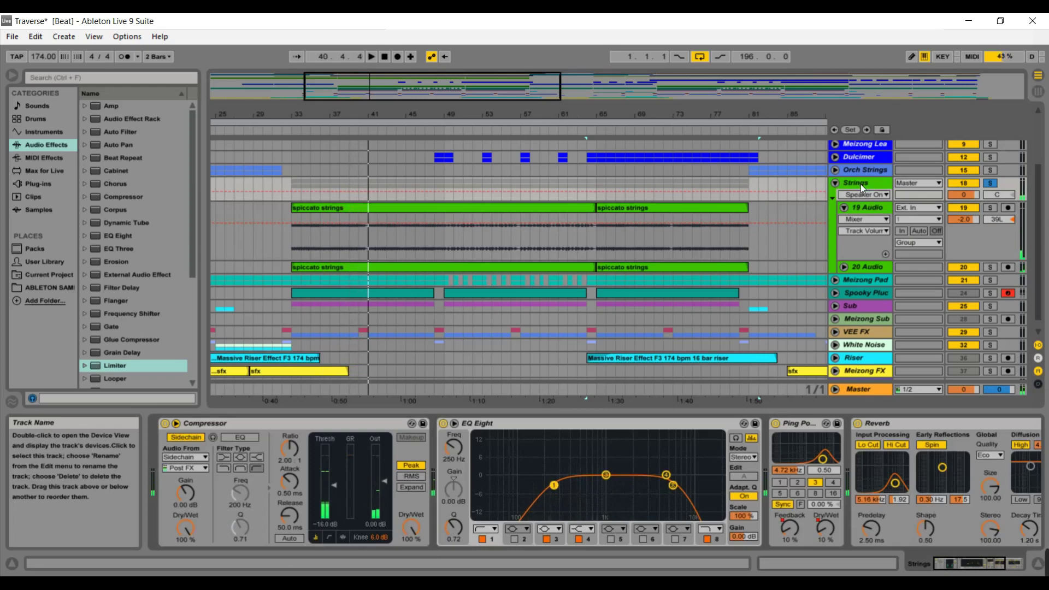
# Step: Play the Strings group briefly from bar 41 and view its device chain through to the Reverb
pyautogui.click(726, 250)
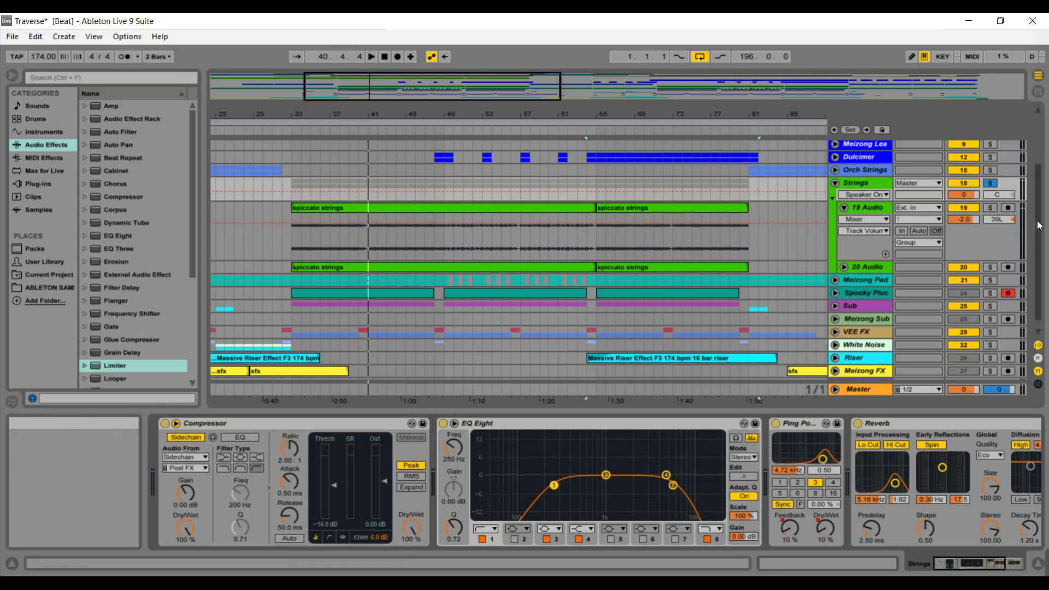
pyautogui.moveTo(1039, 225); pyautogui.dragTo(1040, 186)
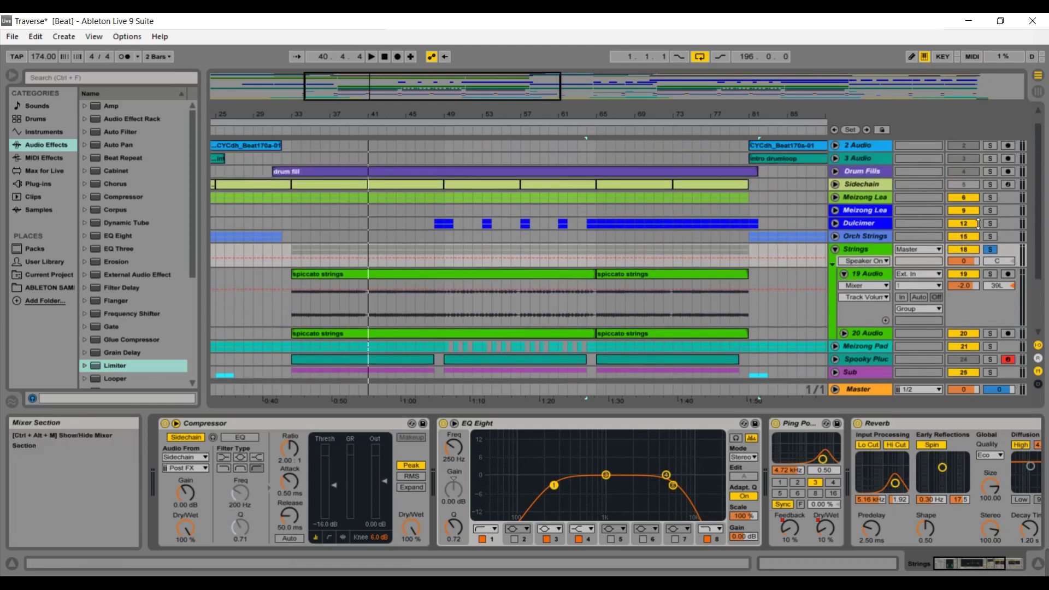
pyautogui.moveTo(1039, 239); pyautogui.dragTo(1033, 309)
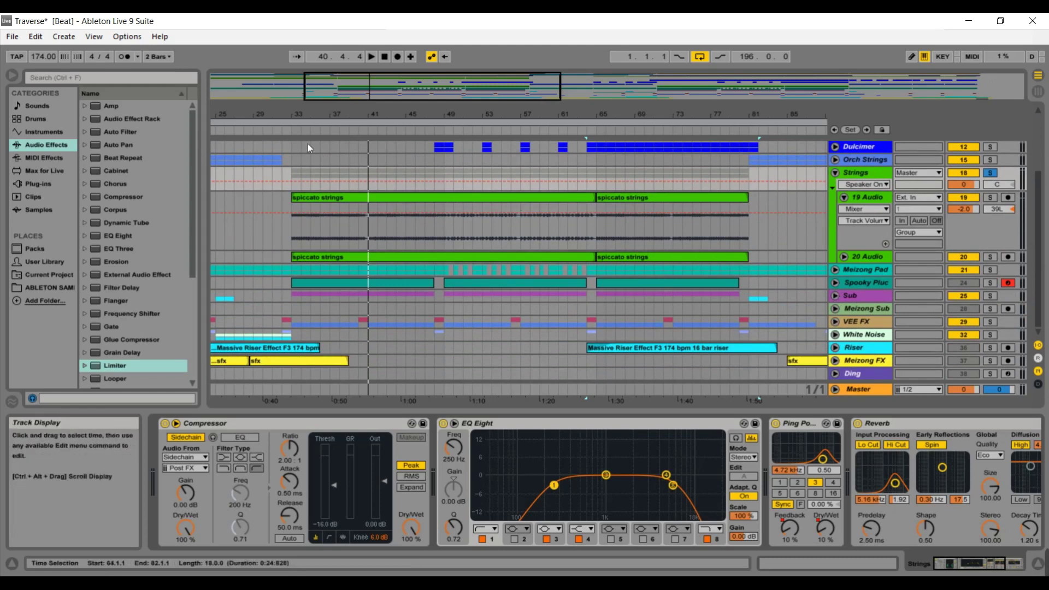
pyautogui.click(369, 135)
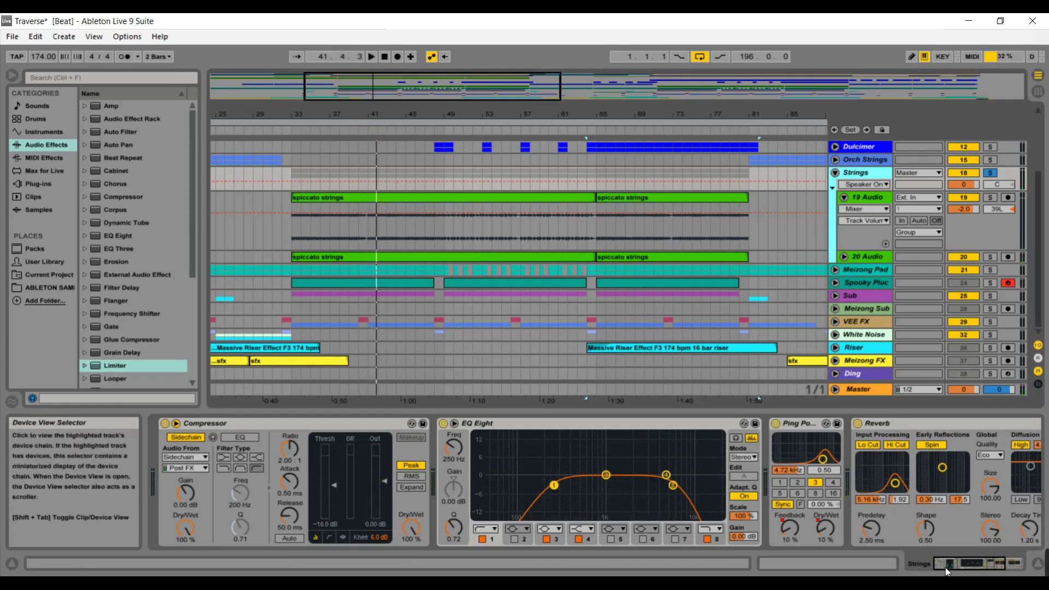
pyautogui.click(975, 562)
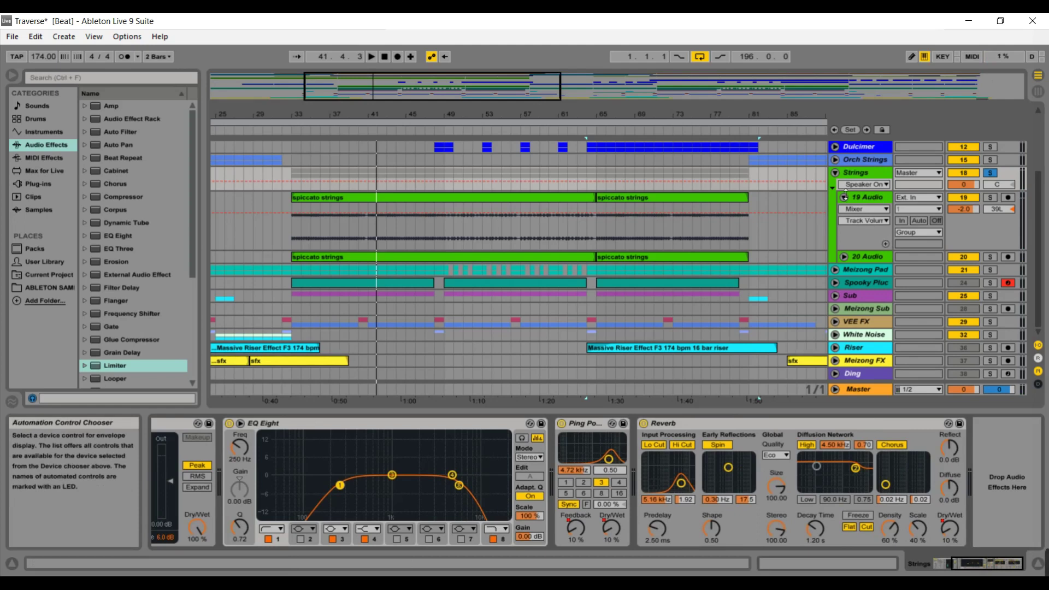
# Step: Fold Strings, unfold and solo the Meizong Pad group instead, and play it from bar 33 until bar 37
pyautogui.click(835, 173)
pyautogui.click(835, 186)
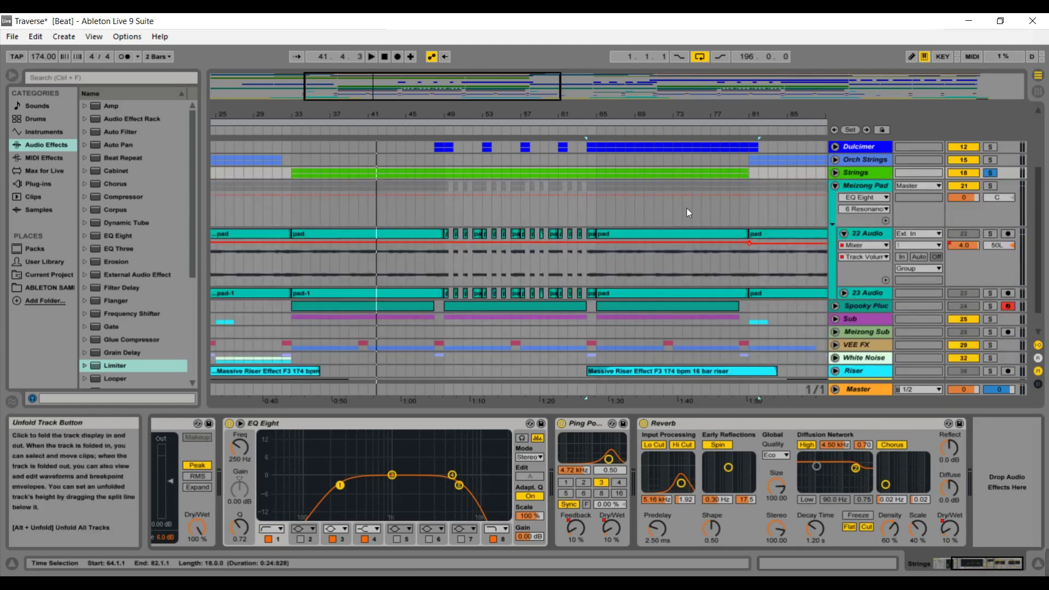
pyautogui.click(988, 186)
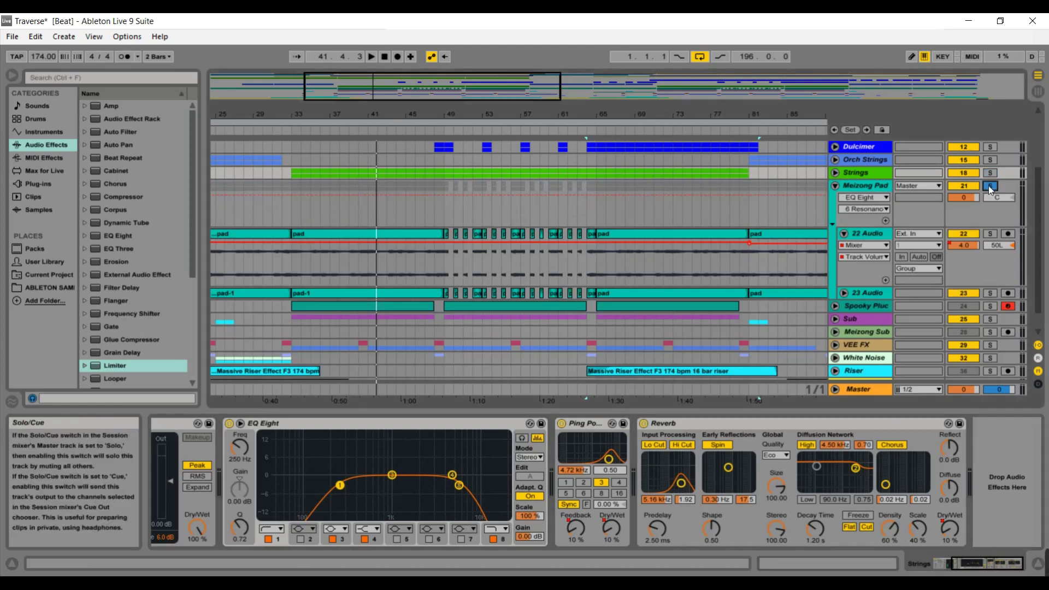
pyautogui.click(297, 137)
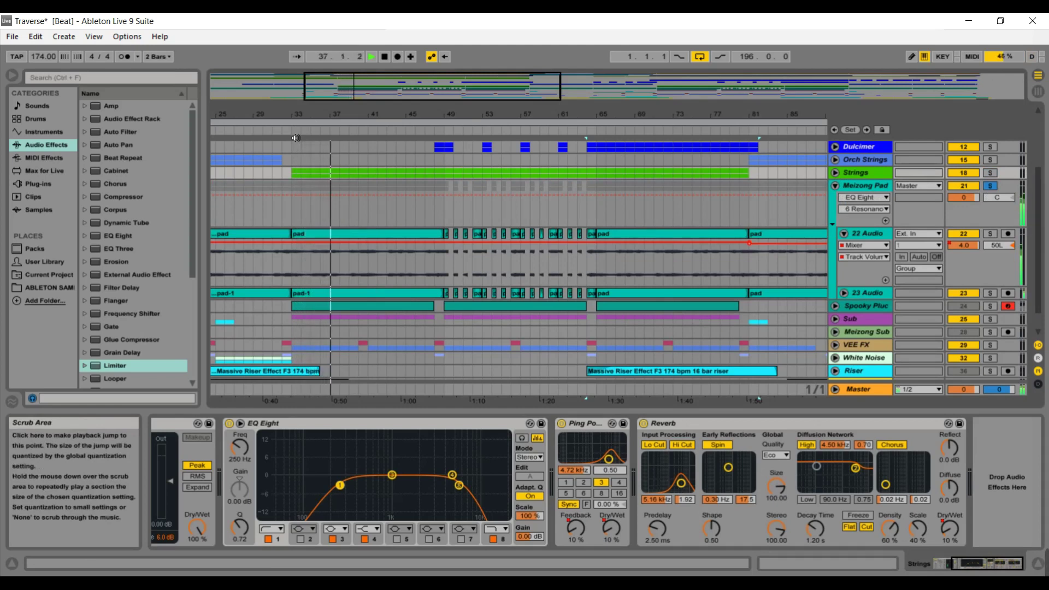
pyautogui.press('space')
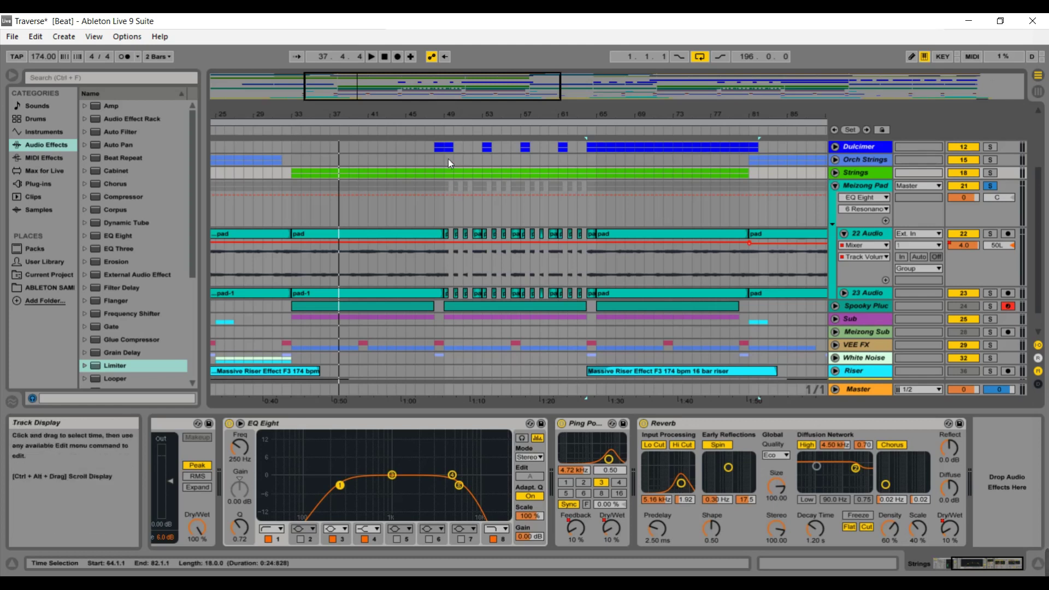
# Step: Play Meizong Pad from bar 49, unfold Strings and add it to the solo, and stop playback in bar 64
pyautogui.click(447, 136)
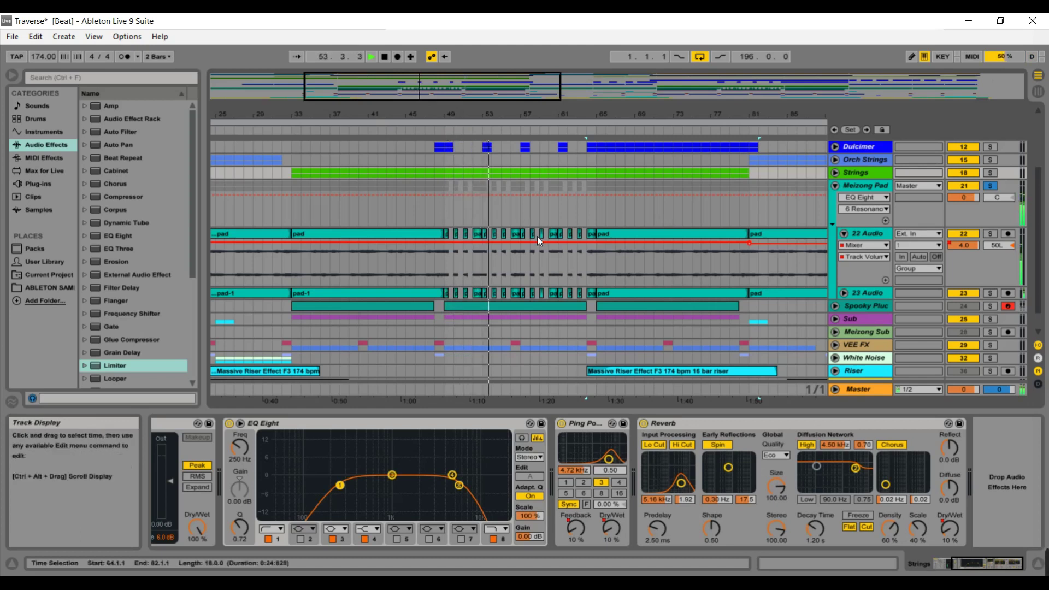
pyautogui.click(835, 175)
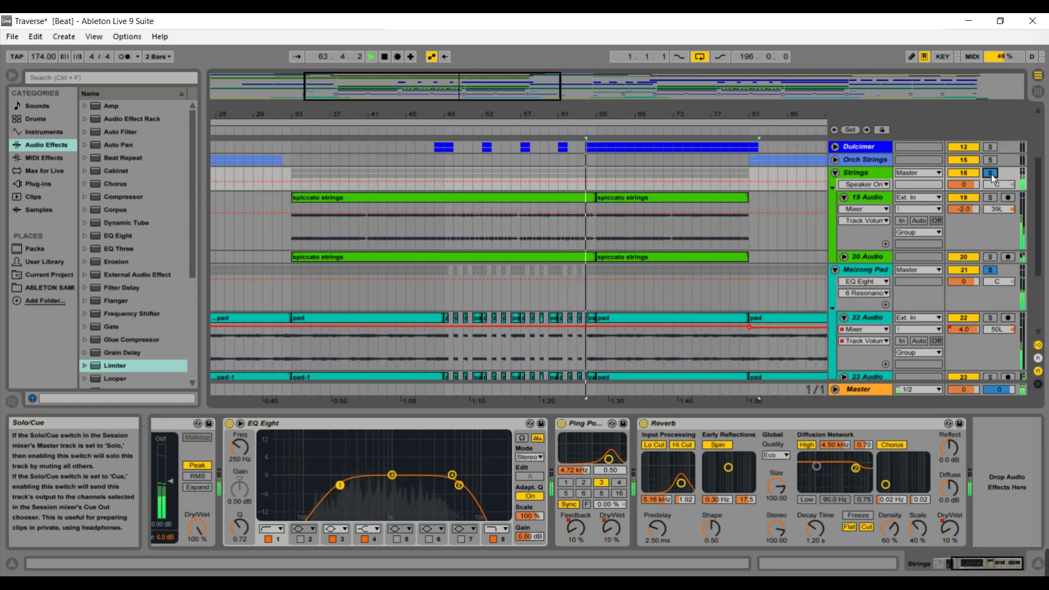
pyautogui.press('space')
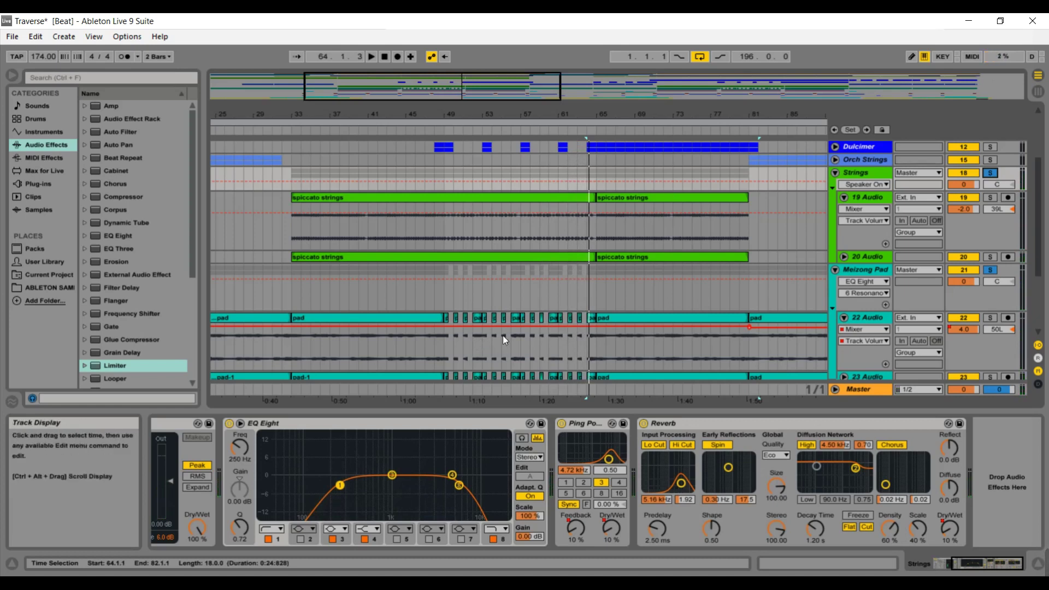
# Step: Fold the Strings and Meizong Pad groups, and unfold the Spooky Pluck track, showing its devices and soloing it instead
pyautogui.click(835, 173)
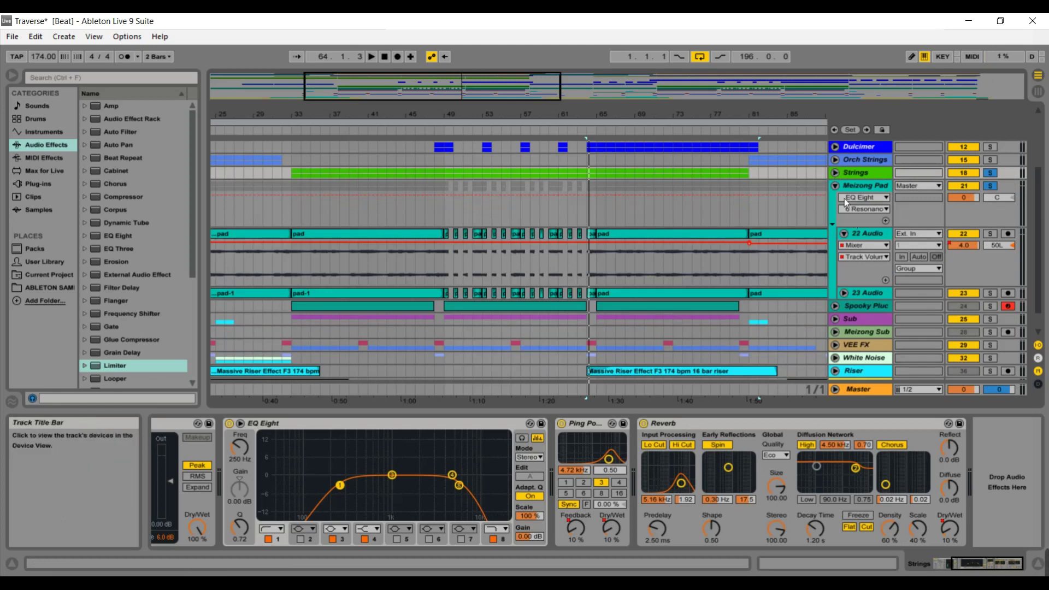
pyautogui.click(834, 185)
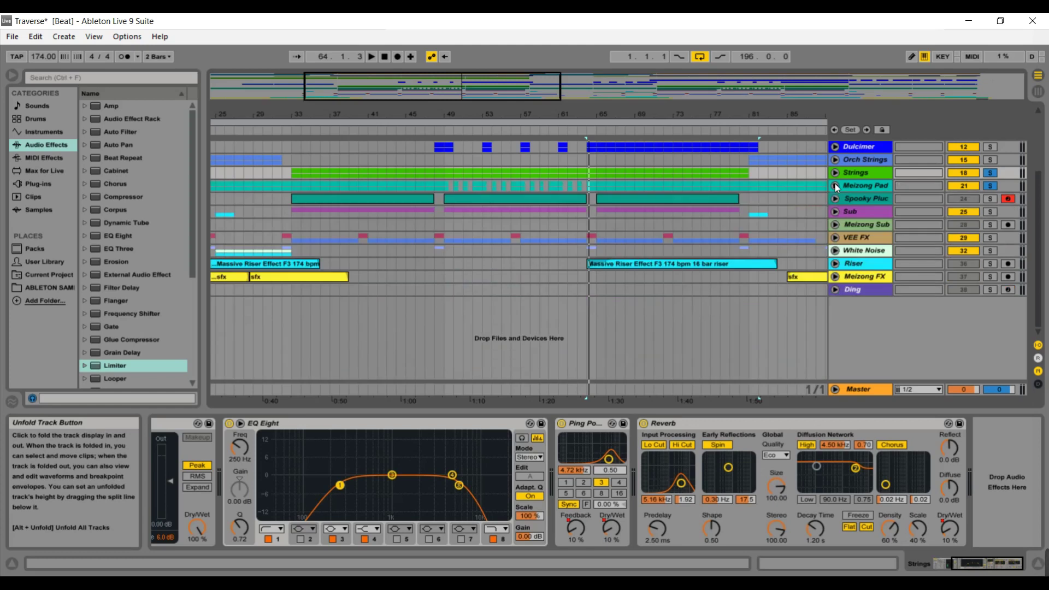
pyautogui.click(834, 199)
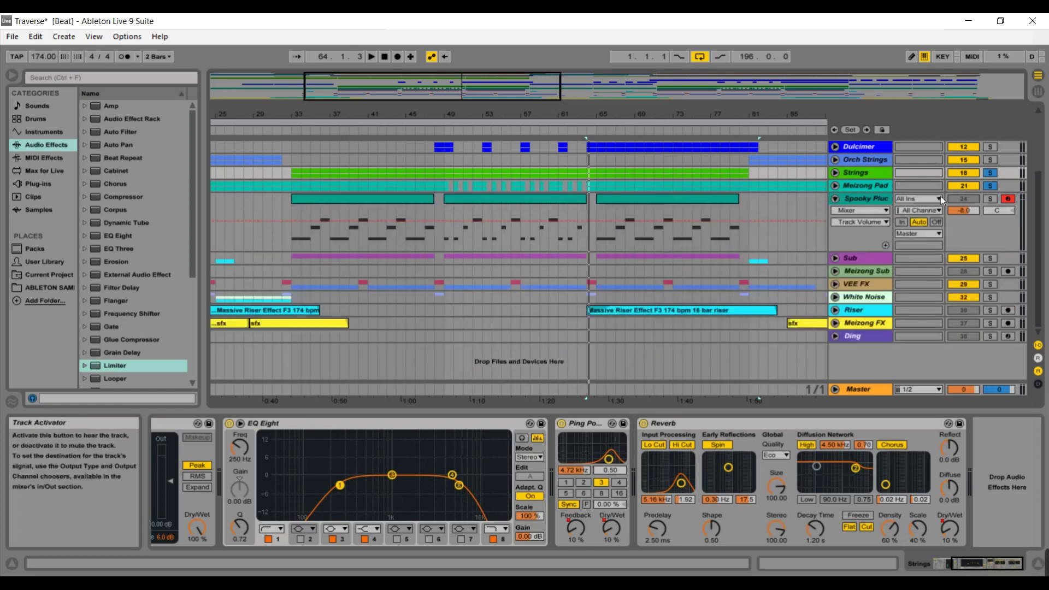
pyautogui.click(878, 197)
pyautogui.click(989, 200)
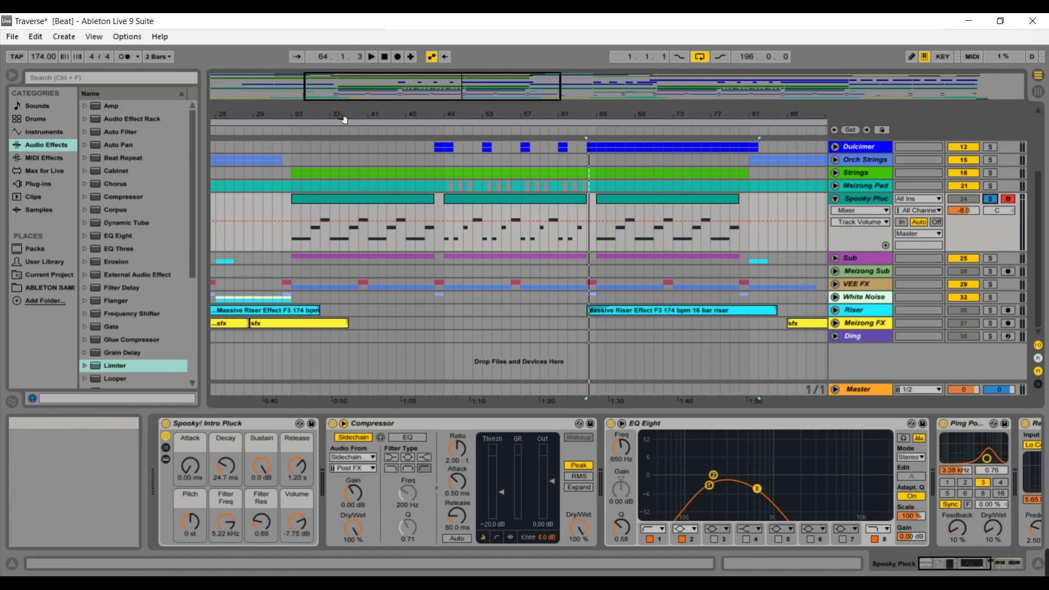
# Step: Play Spooky Pluck alone from bar 49, stop, add Sub to the solo, and replay both from bar 49
pyautogui.click(447, 136)
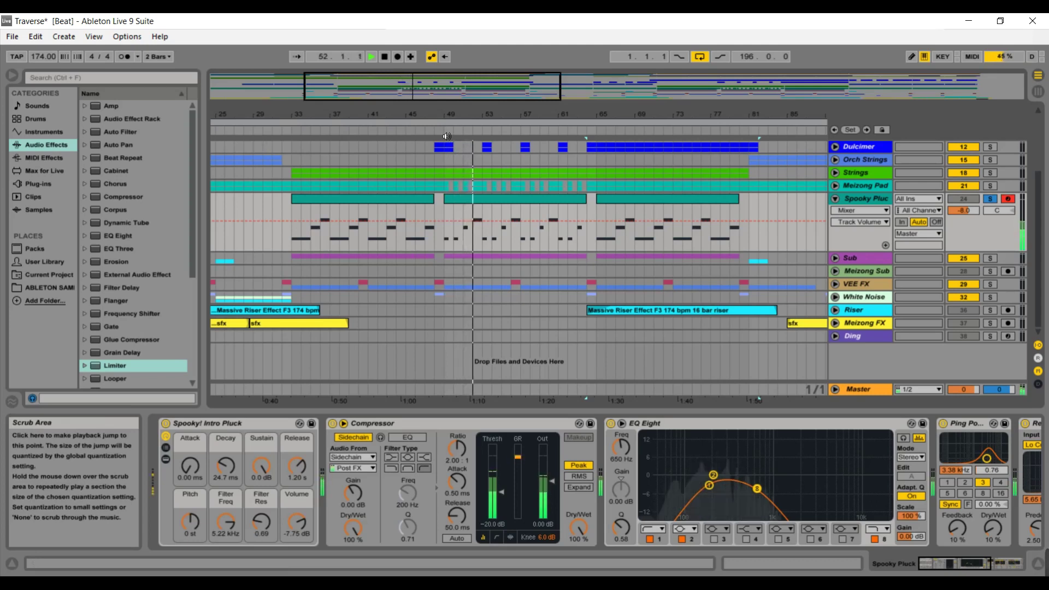
pyautogui.press('space')
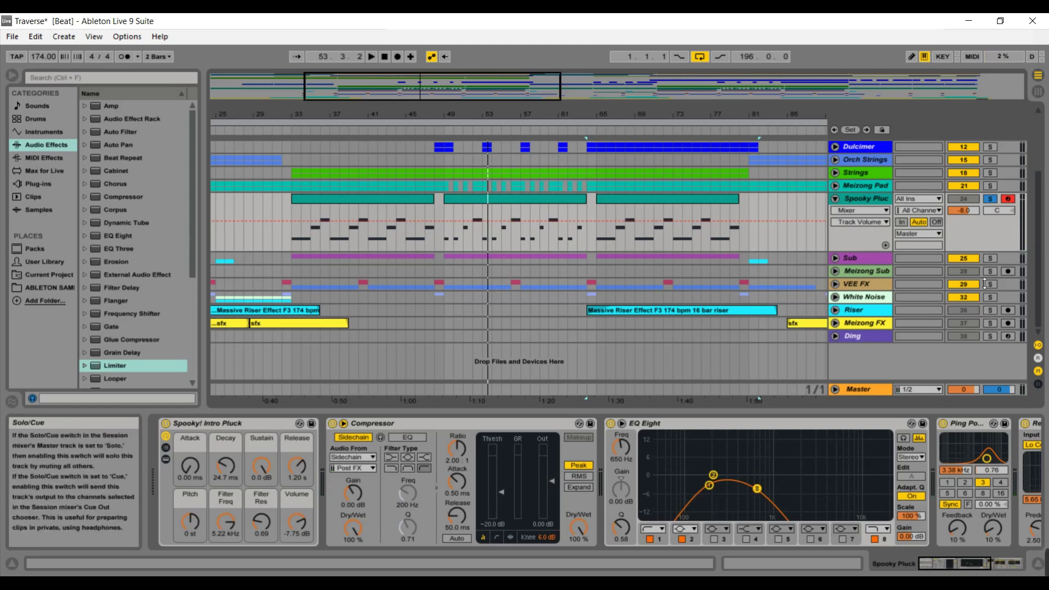
pyautogui.click(990, 259)
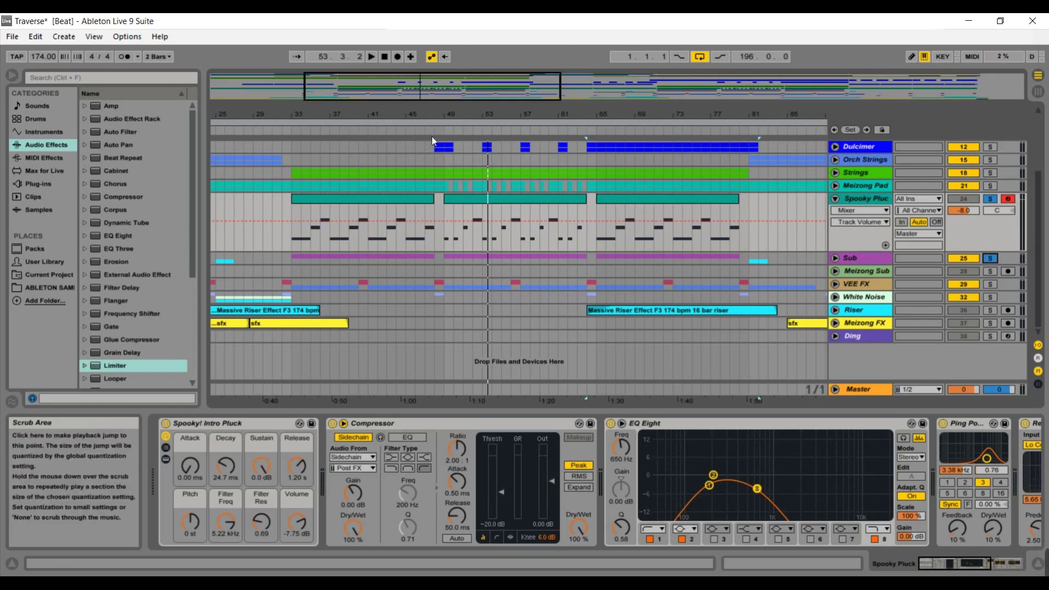
pyautogui.click(448, 138)
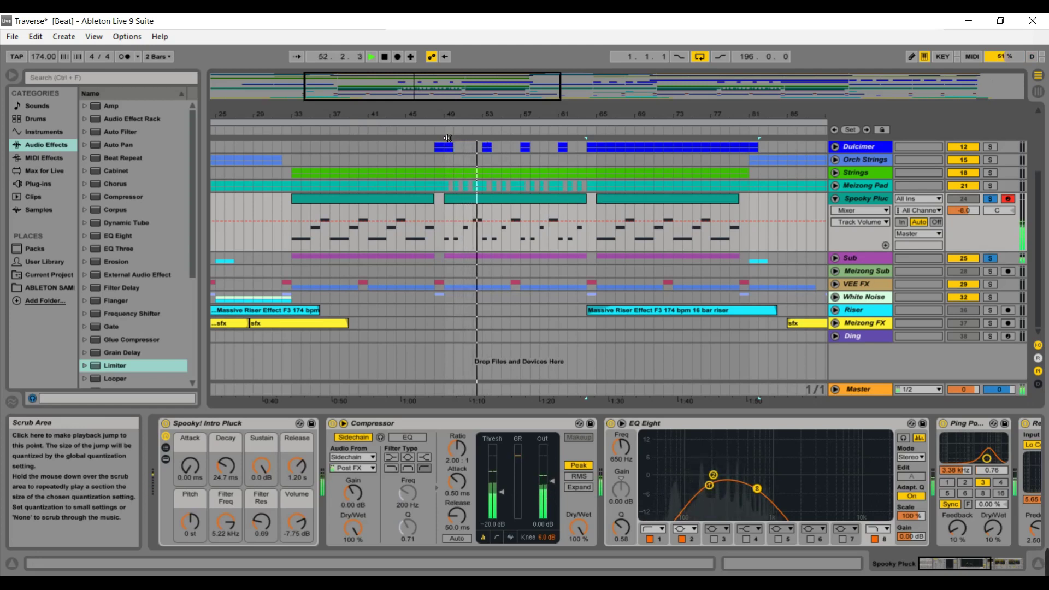
# Step: Stop playback, clear the solos, and unfold the Sub group
pyautogui.press('space')
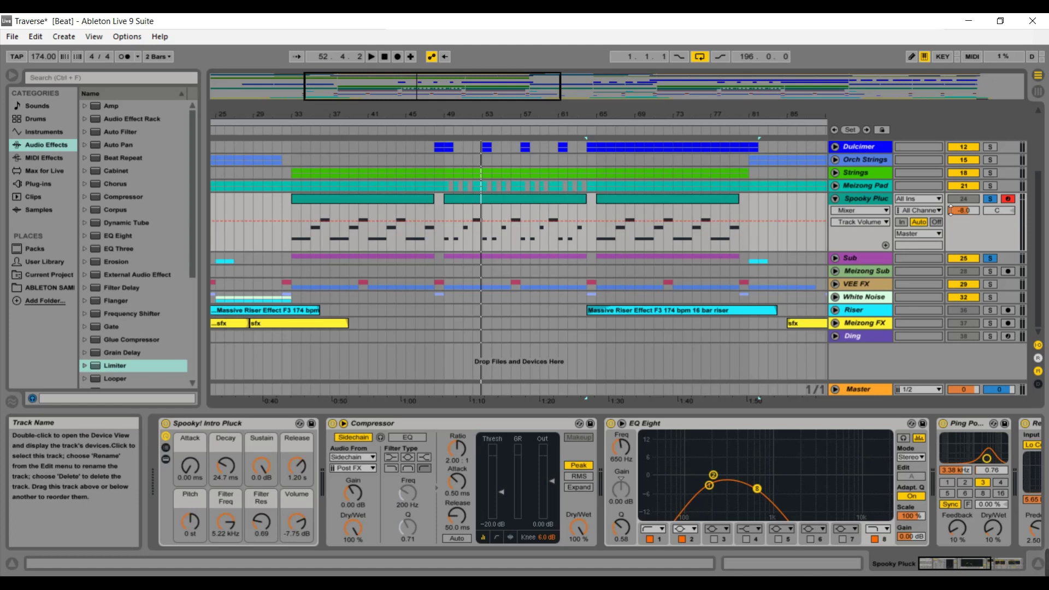
pyautogui.click(989, 198)
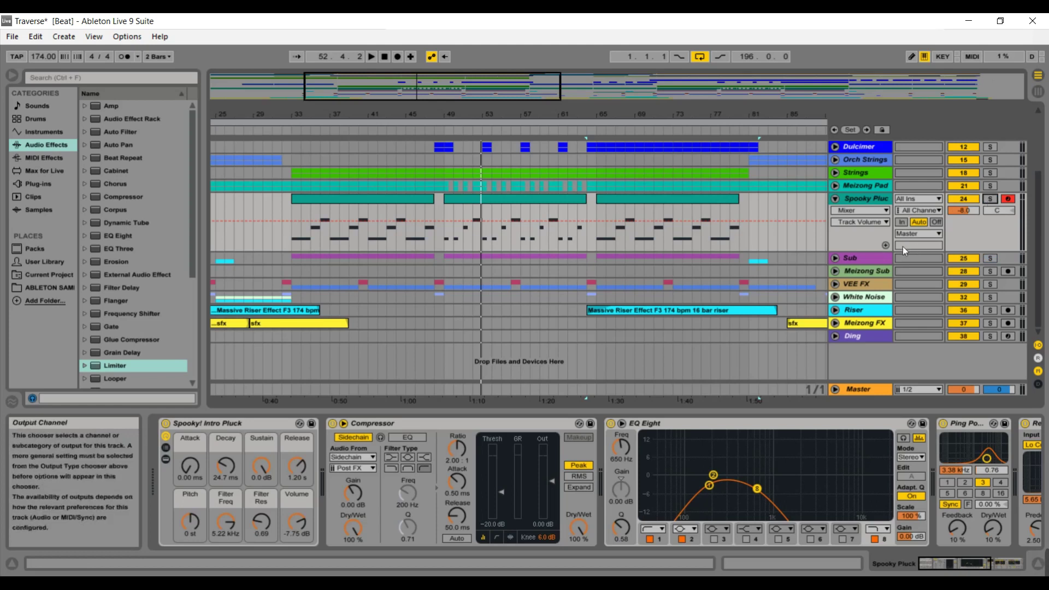
pyautogui.click(869, 256)
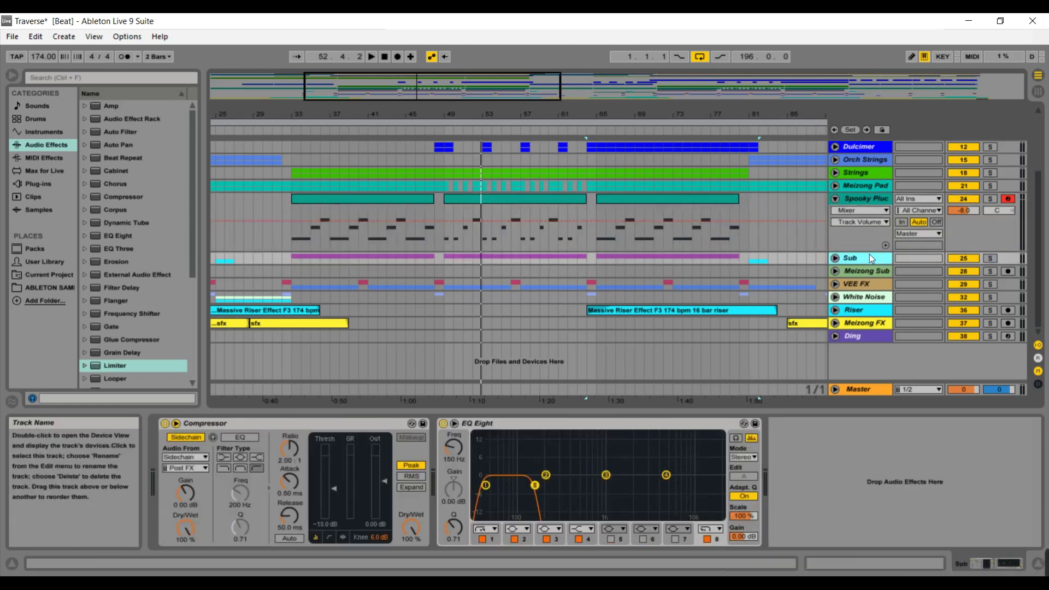
pyautogui.click(835, 258)
# Step: Show the Operator device of the first Sub track, and unfold and enlarge that track to view its Drop Sub 2 notes
pyautogui.click(857, 307)
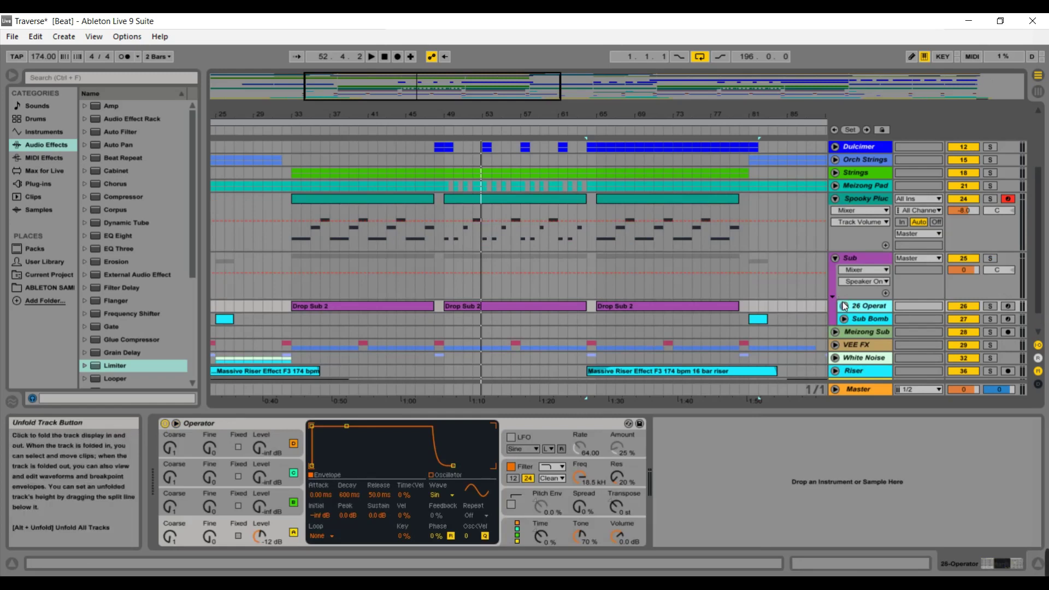
pyautogui.click(844, 306)
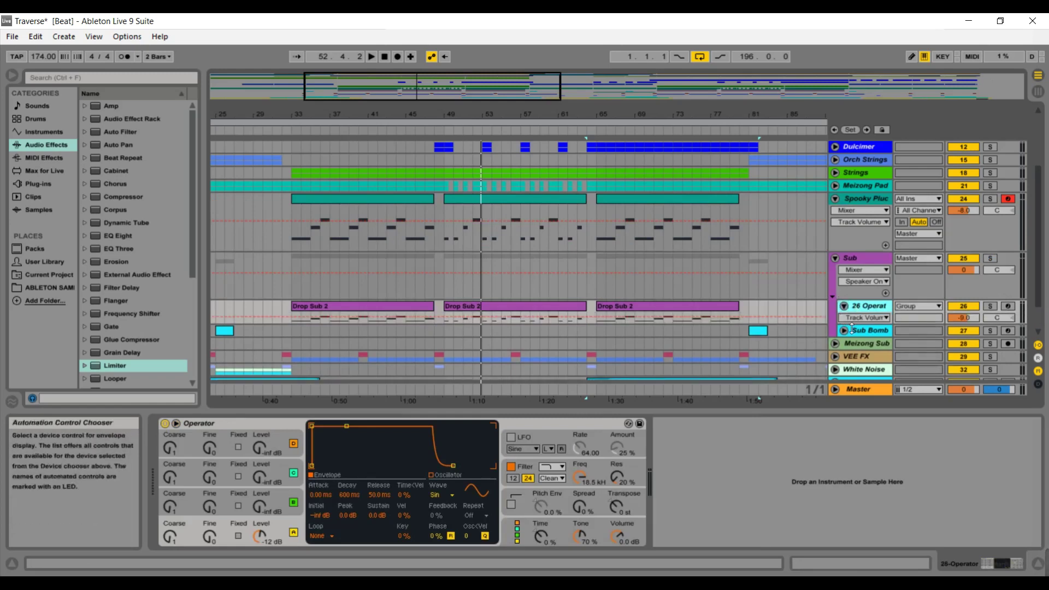
pyautogui.moveTo(852, 327); pyautogui.dragTo(850, 364)
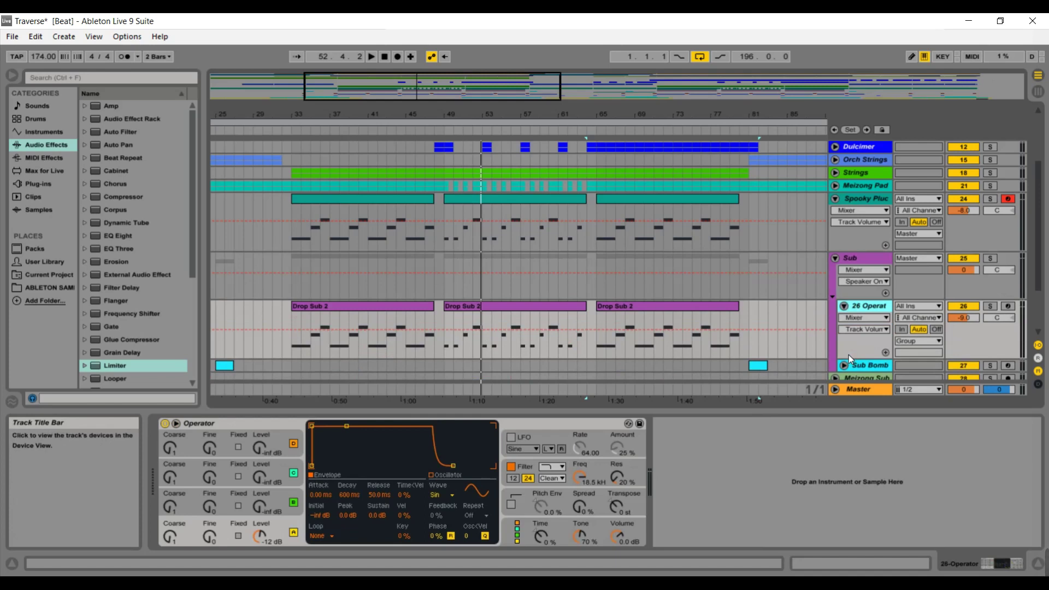
# Step: Fold the Operator track, unfold Sub Bomb, and view its Nexus plug-in window before closing it
pyautogui.click(844, 306)
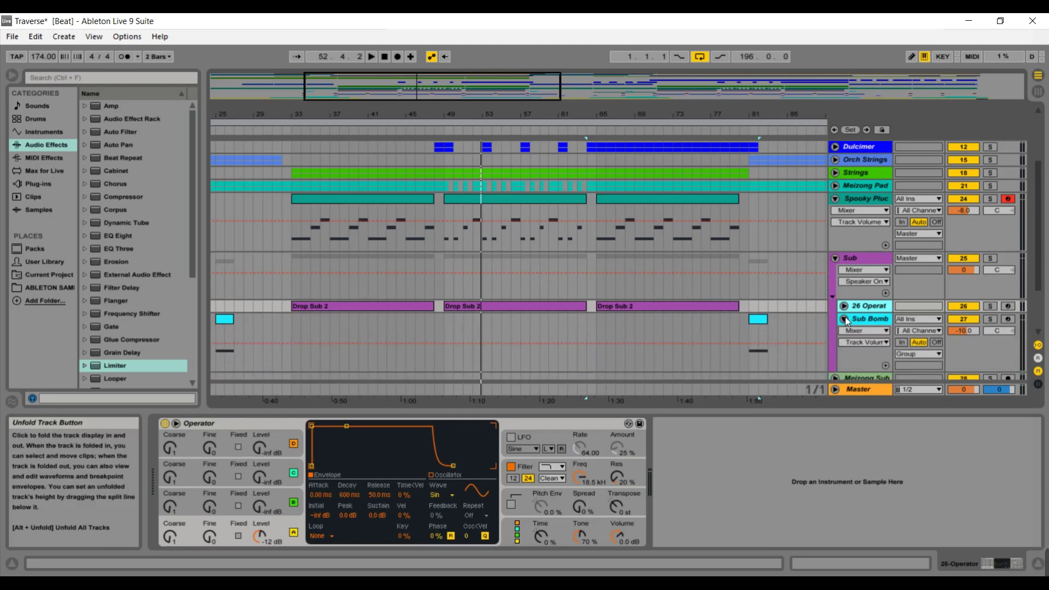
pyautogui.click(844, 319)
pyautogui.click(871, 320)
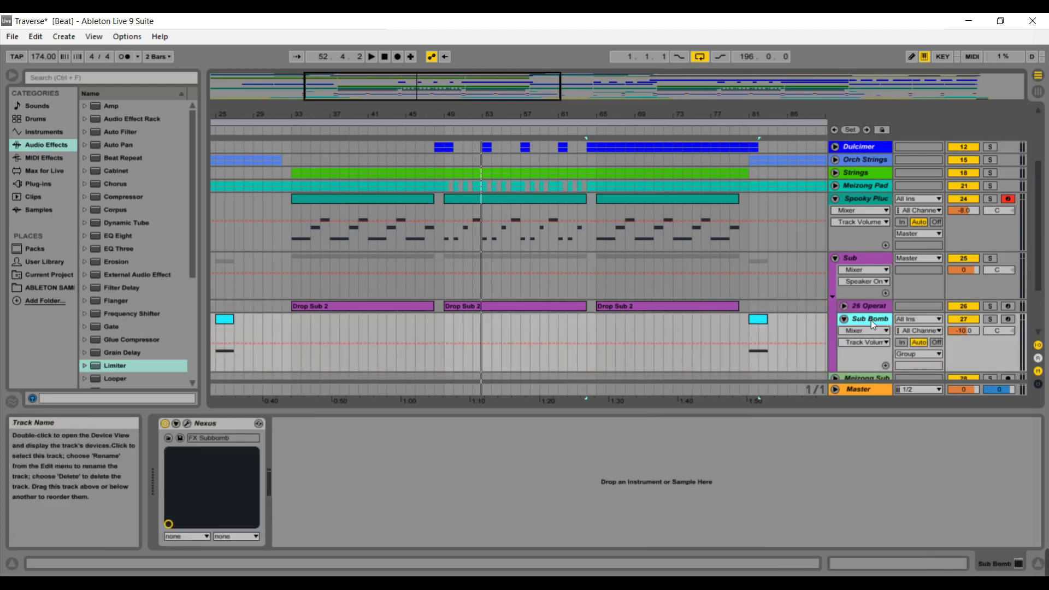
pyautogui.click(187, 424)
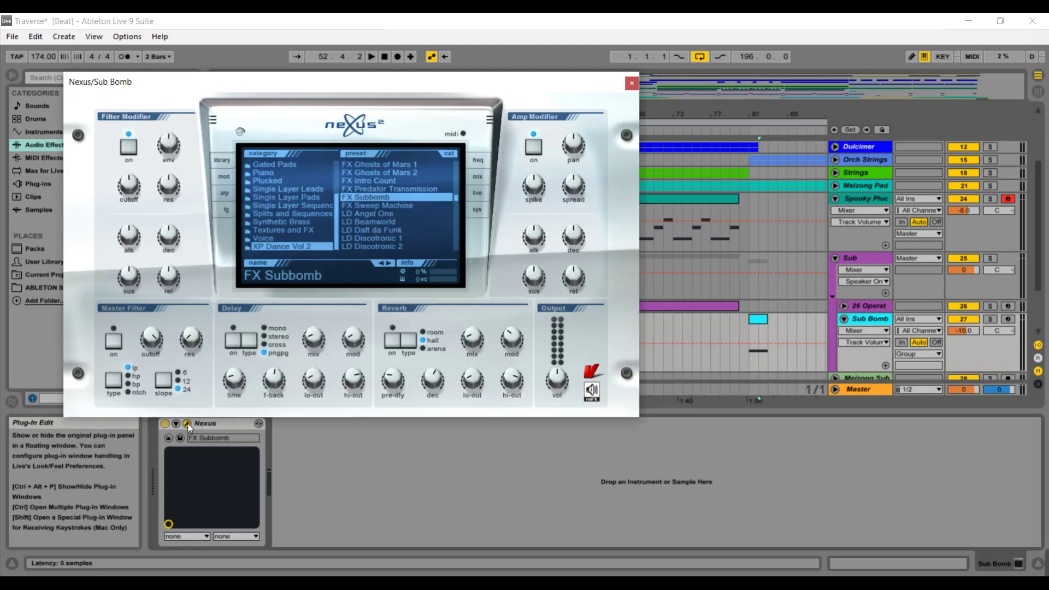
pyautogui.click(632, 84)
# Step: Solo Sub Bomb and play it twice from bar 81, bringing the Master's Spectrum device into view
pyautogui.click(990, 319)
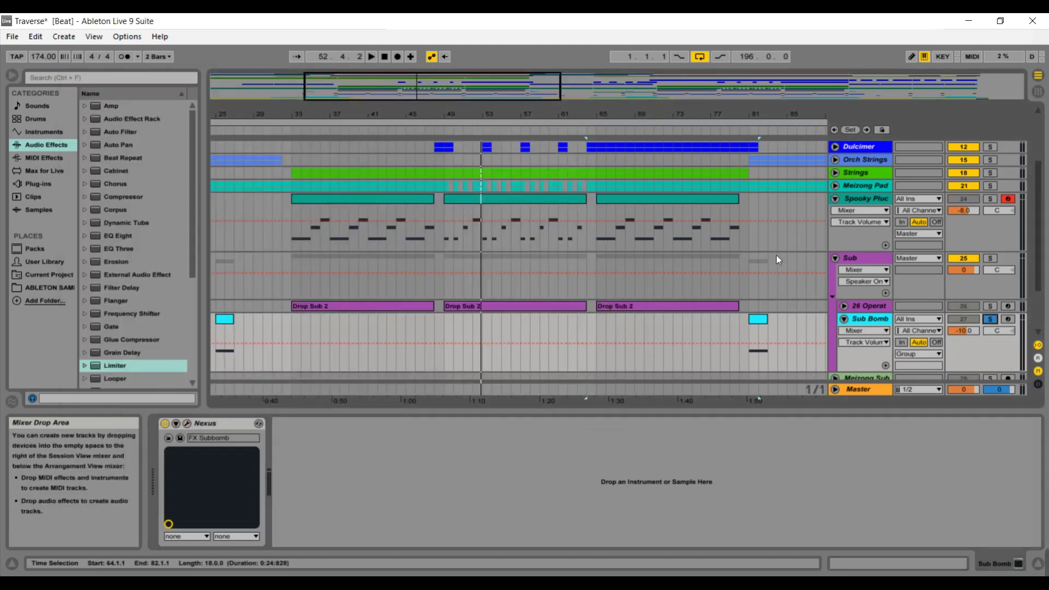
pyautogui.click(747, 137)
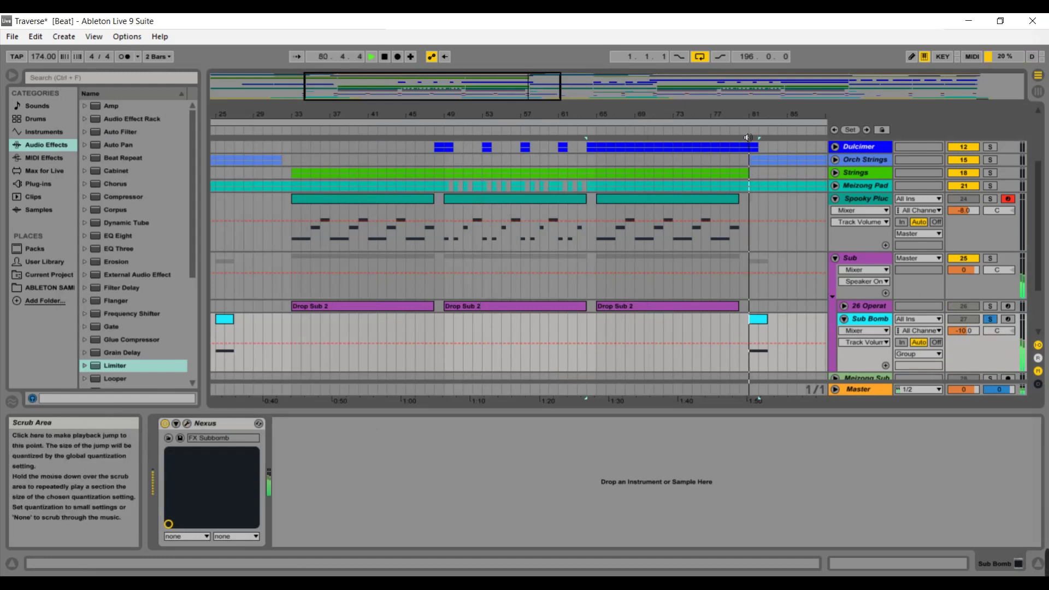
pyautogui.click(864, 387)
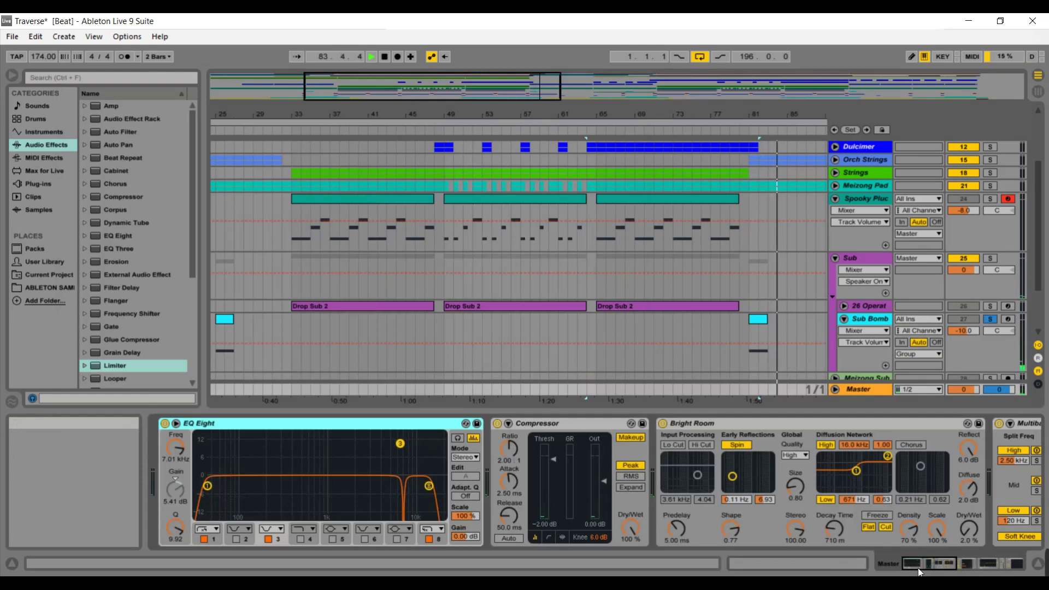
pyautogui.click(1000, 563)
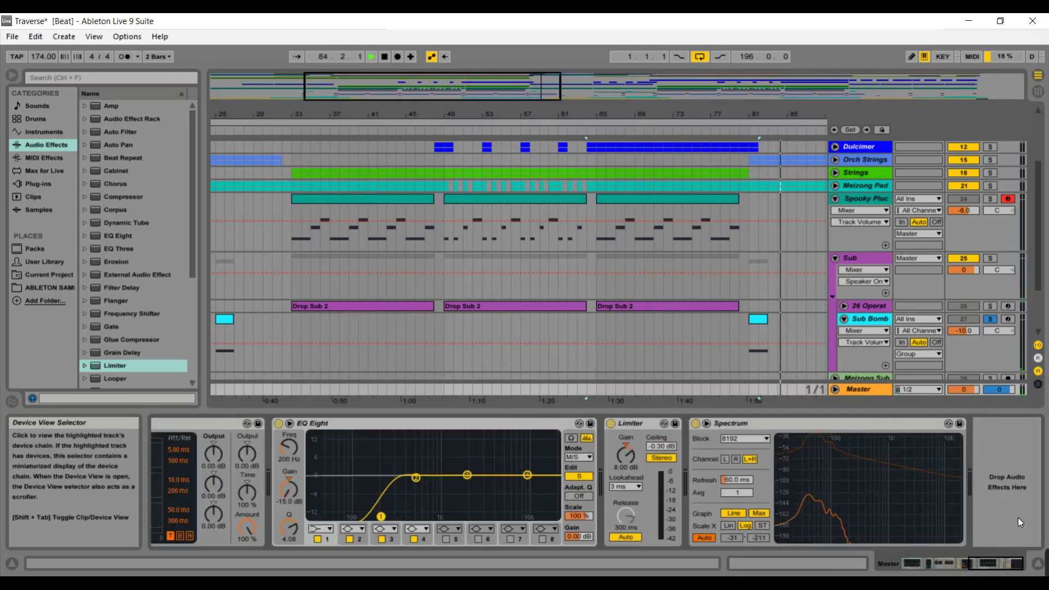
pyautogui.click(385, 56)
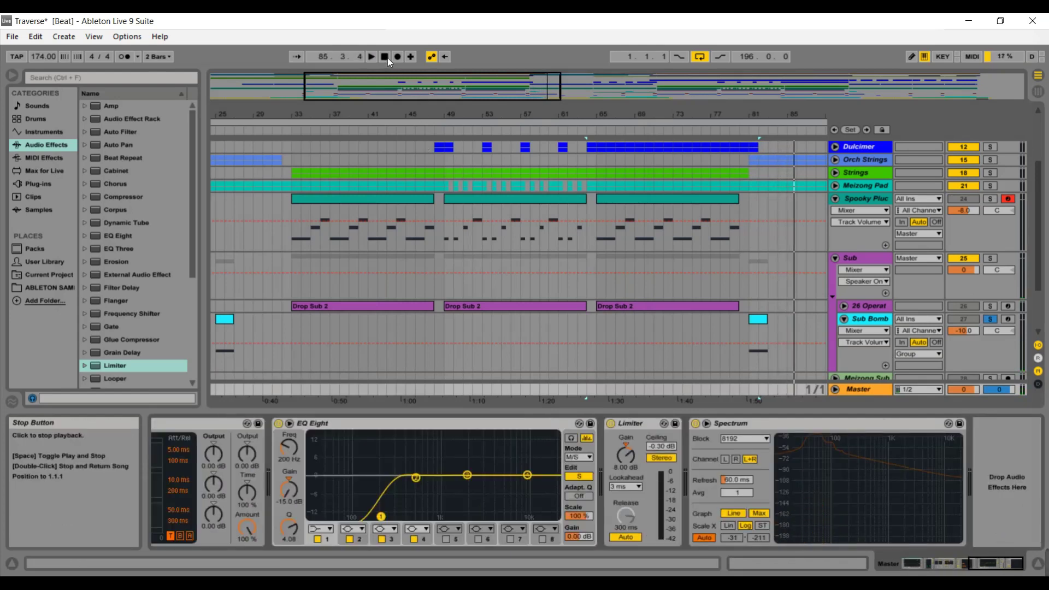
pyautogui.click(745, 135)
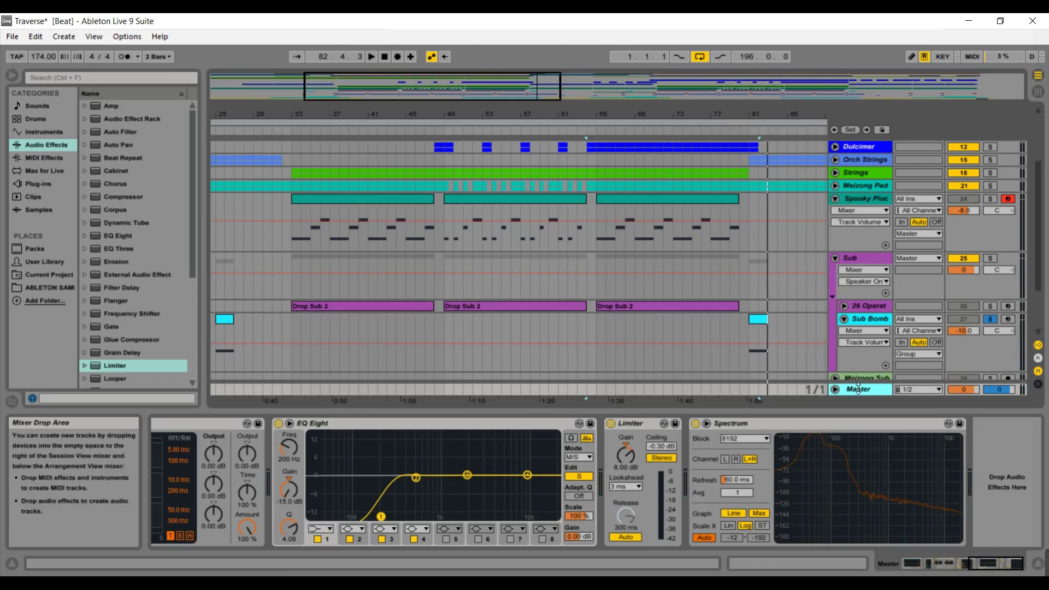
pyautogui.click(860, 319)
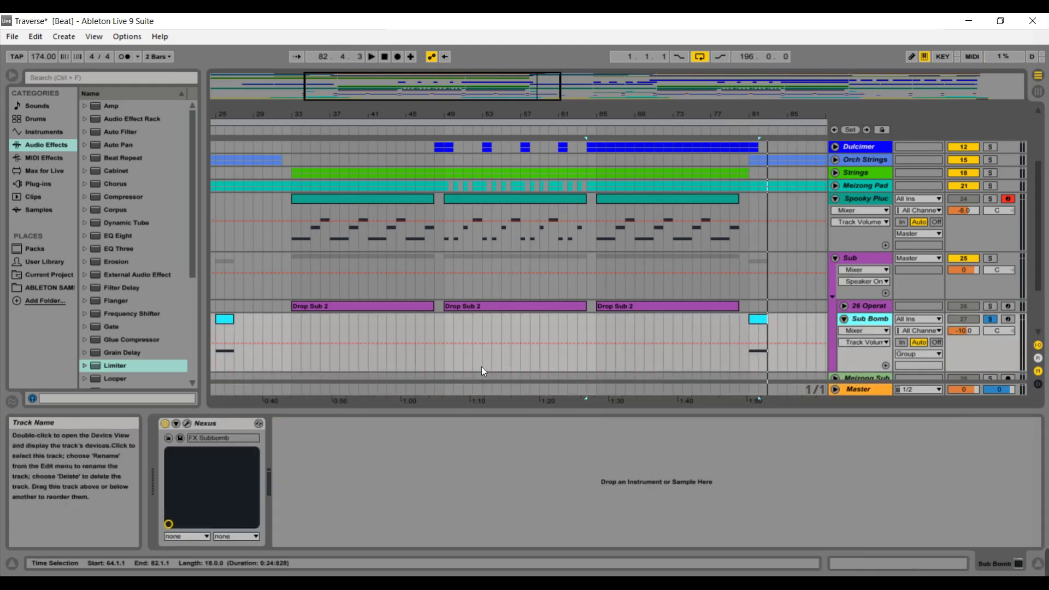
pyautogui.click(188, 424)
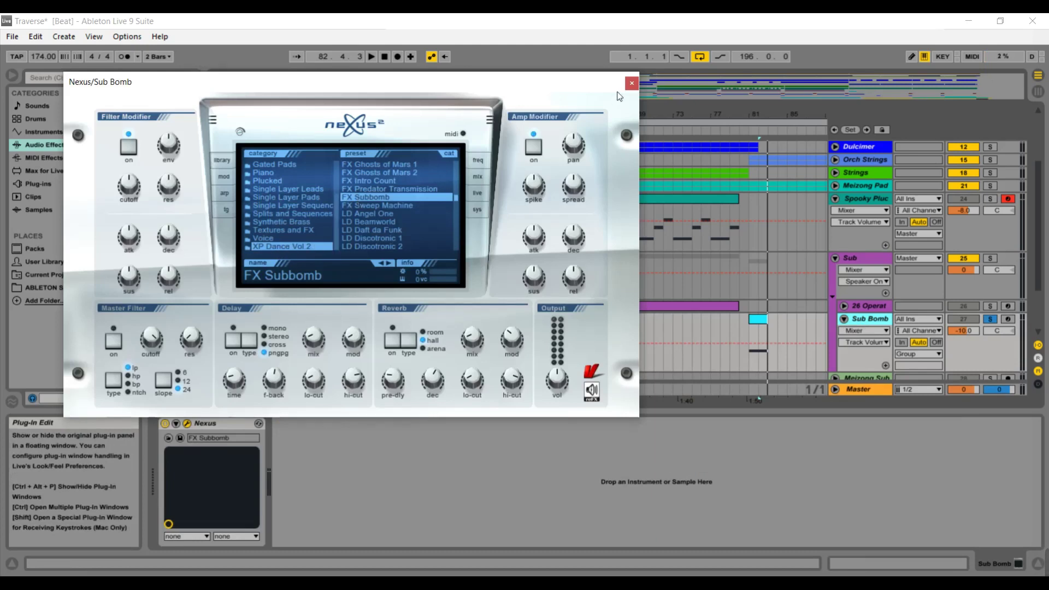
pyautogui.click(631, 86)
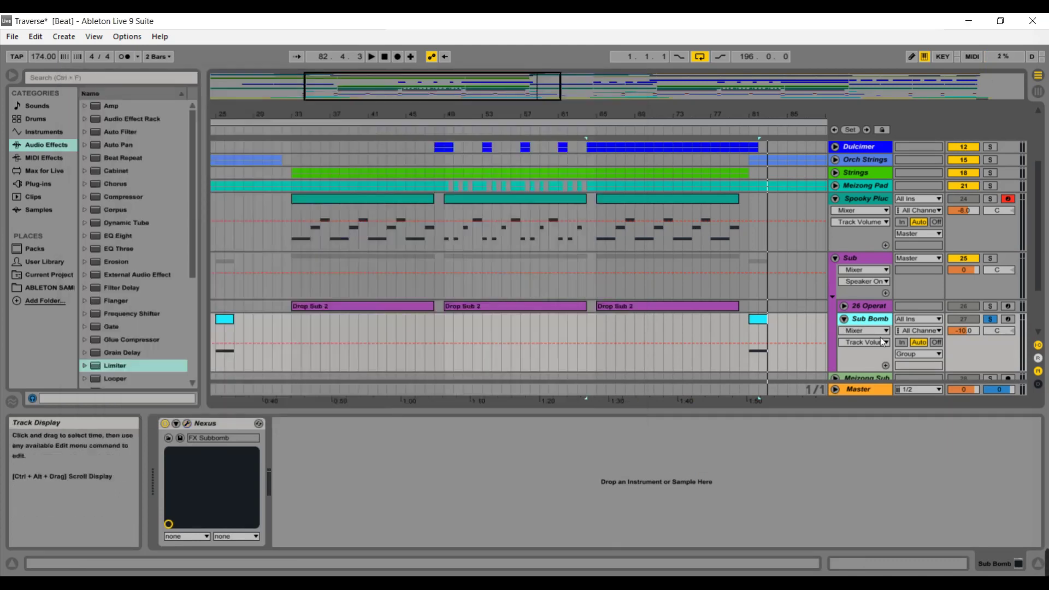
# Step: Unsolo Sub Bomb, and fold both that track and the Sub group
pyautogui.click(991, 319)
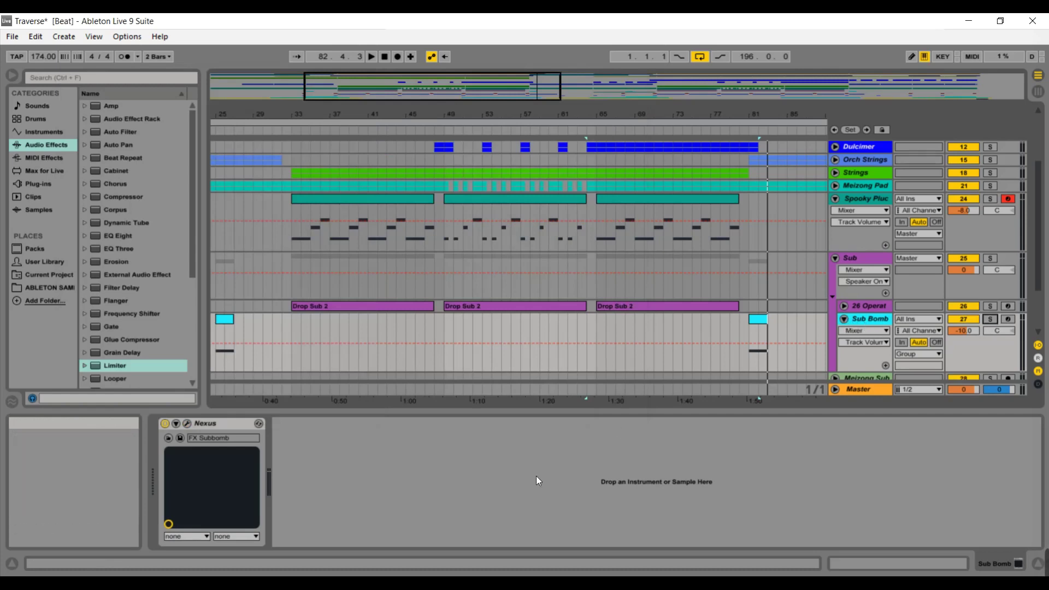
pyautogui.click(843, 319)
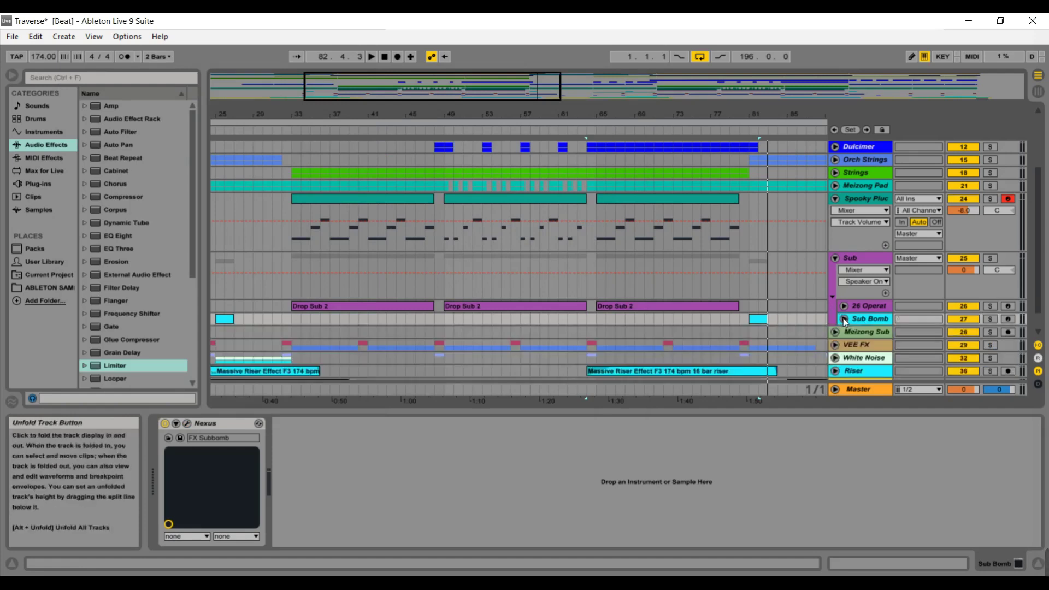
pyautogui.click(834, 258)
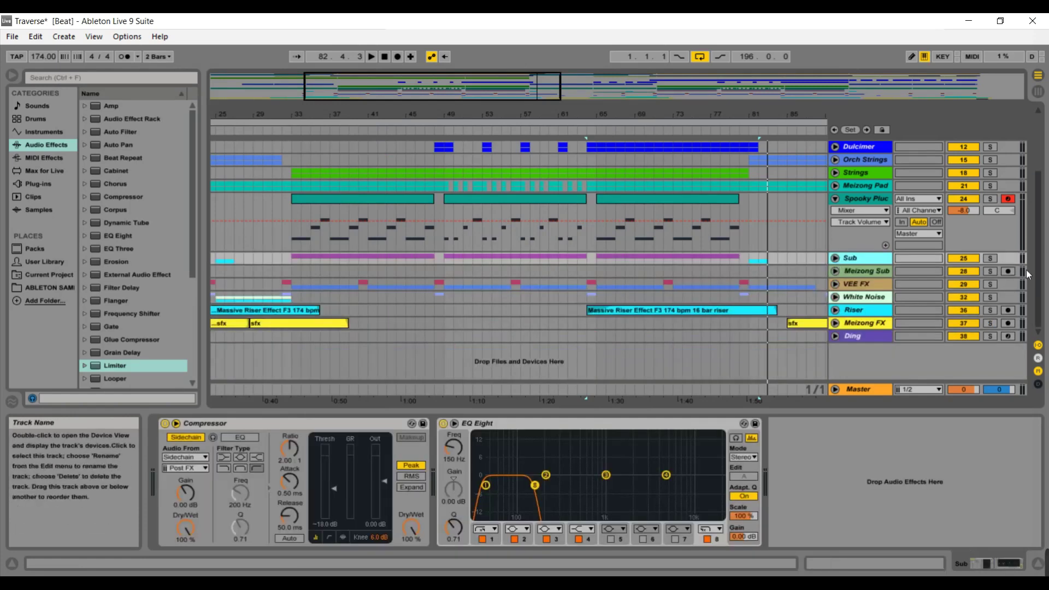
# Step: Unfold the Strings group to view its spiccato strings clips, and fold it again
pyautogui.moveTo(1039, 250); pyautogui.dragTo(1033, 206)
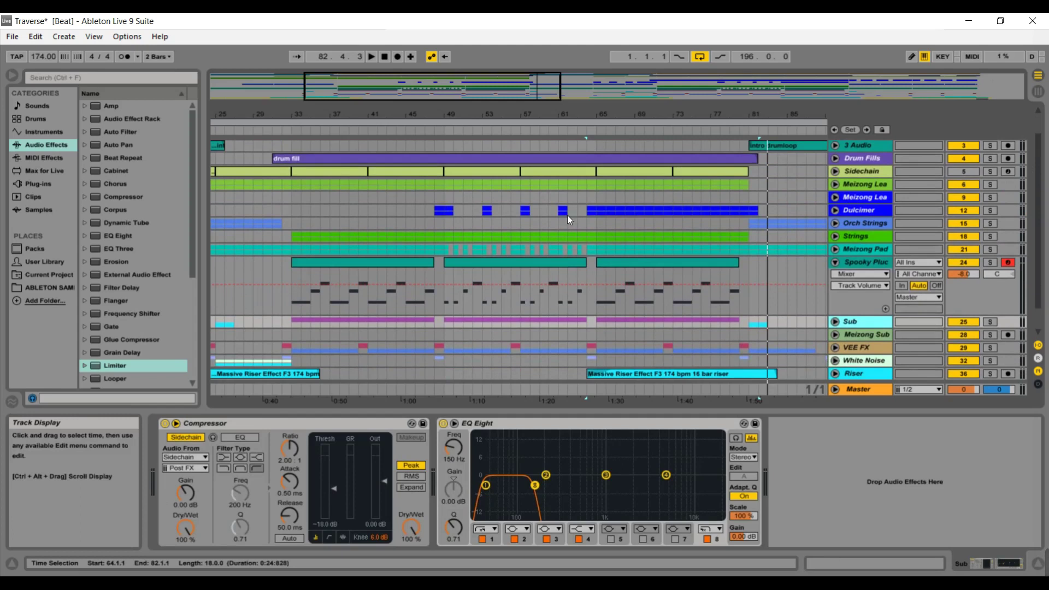
pyautogui.click(835, 237)
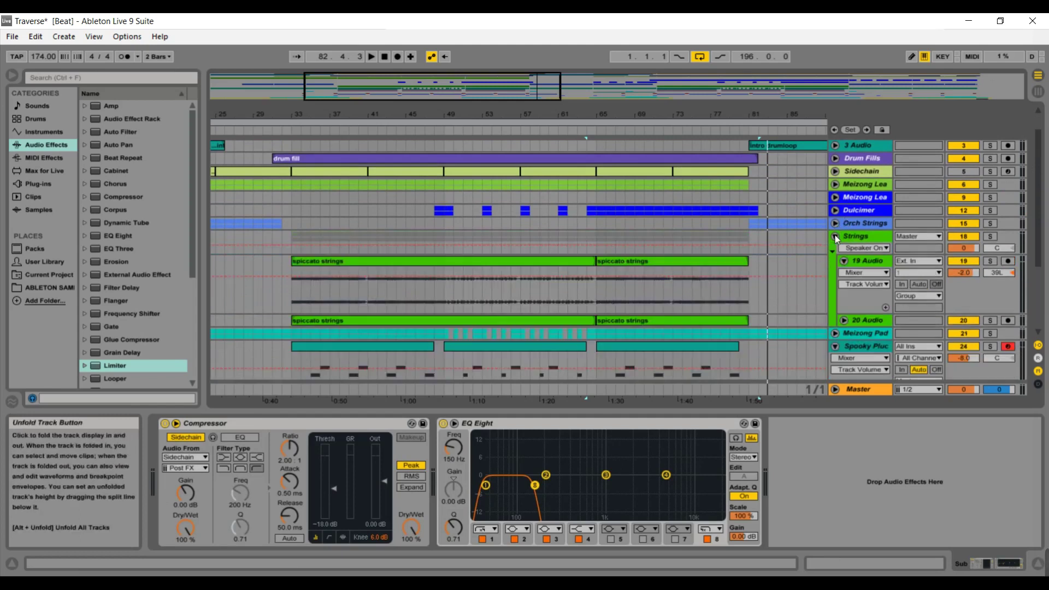
pyautogui.click(835, 236)
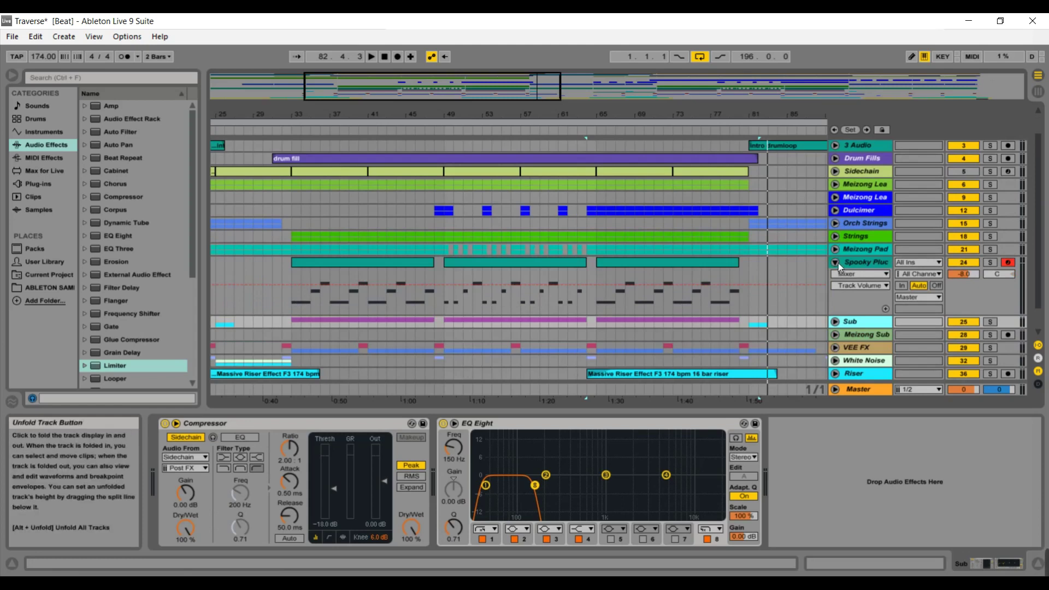
# Step: Play the full mix from bar 49 with Spooky Pluck folded, show the Master's devices, and stop playback in bar 55
pyautogui.click(446, 133)
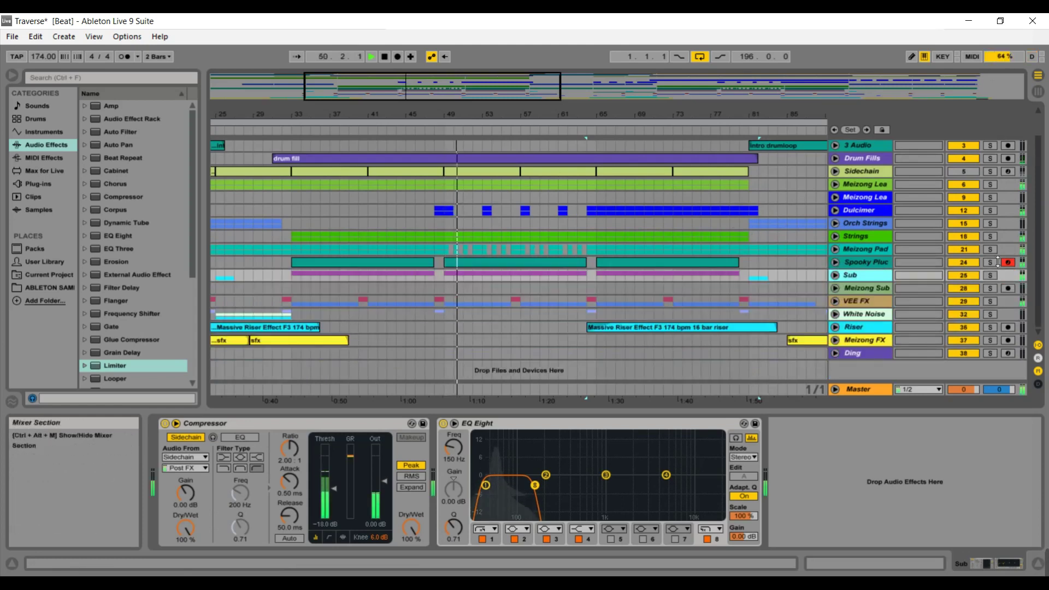
pyautogui.click(847, 394)
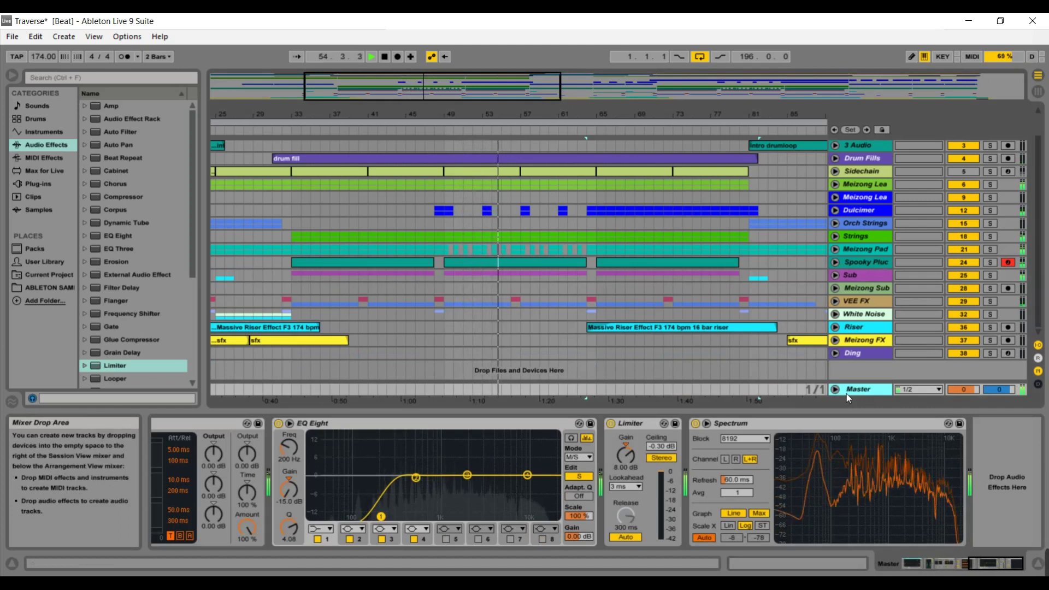
pyautogui.press('space')
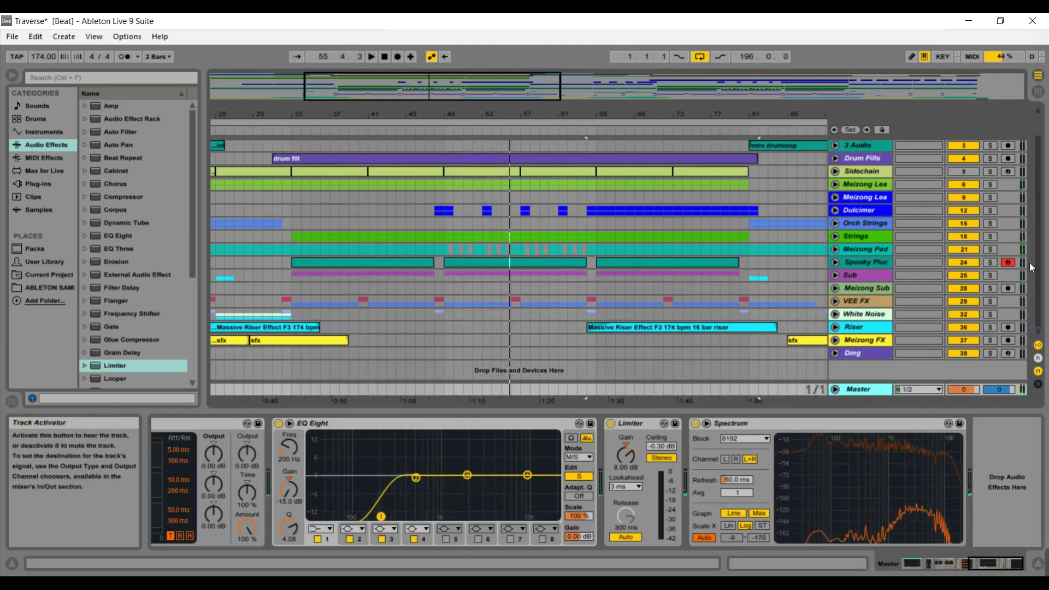
# Step: Play the full mix from about bar 67, skip ahead to about bar 78, and stop playback at bar 82
pyautogui.scroll(2, 1041, 271)
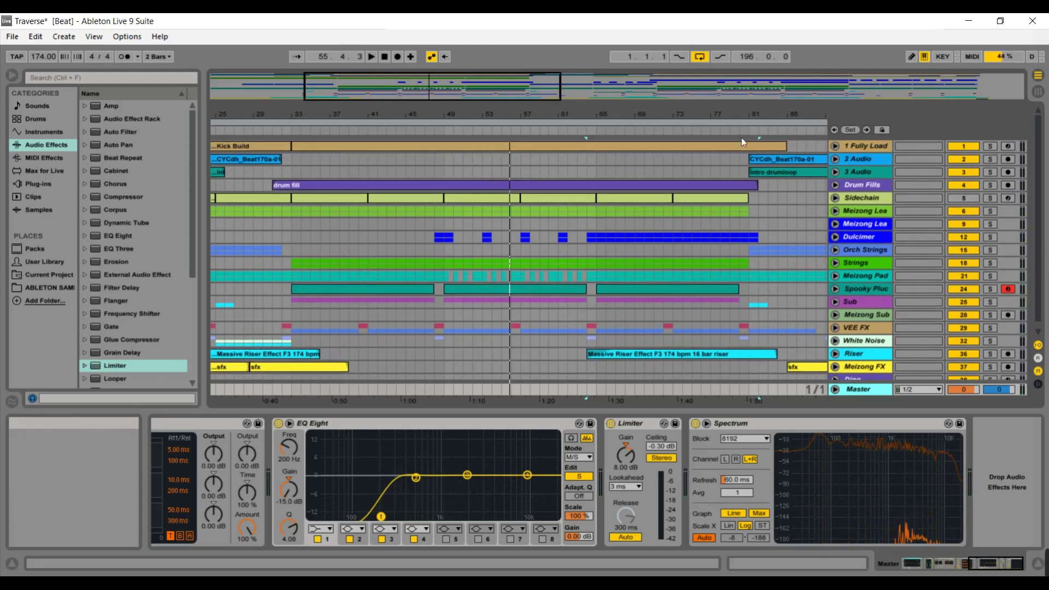
pyautogui.moveTo(474, 102); pyautogui.dragTo(442, 102)
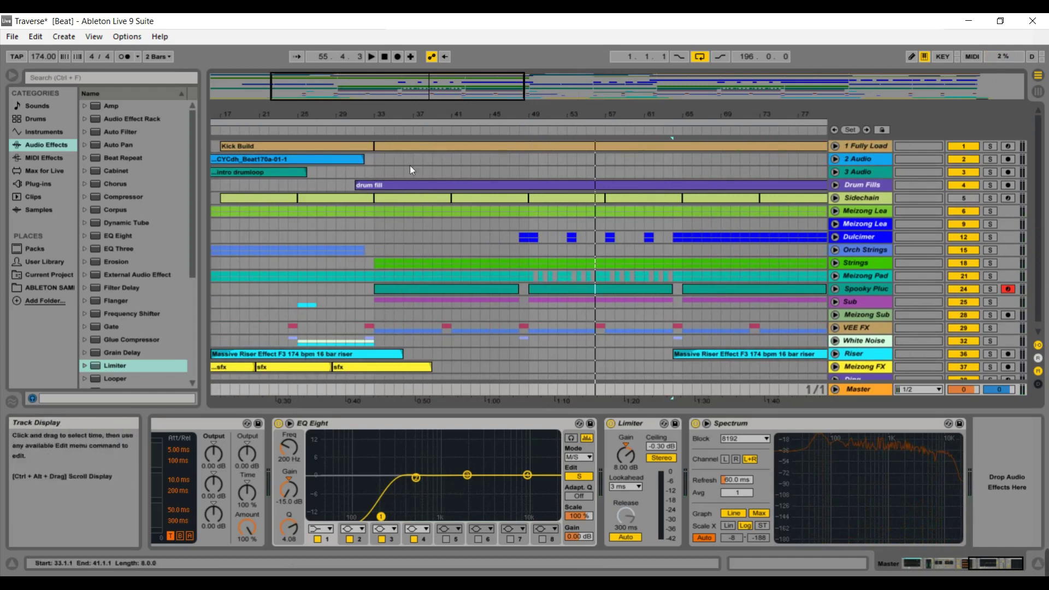
pyautogui.moveTo(429, 86); pyautogui.dragTo(520, 95)
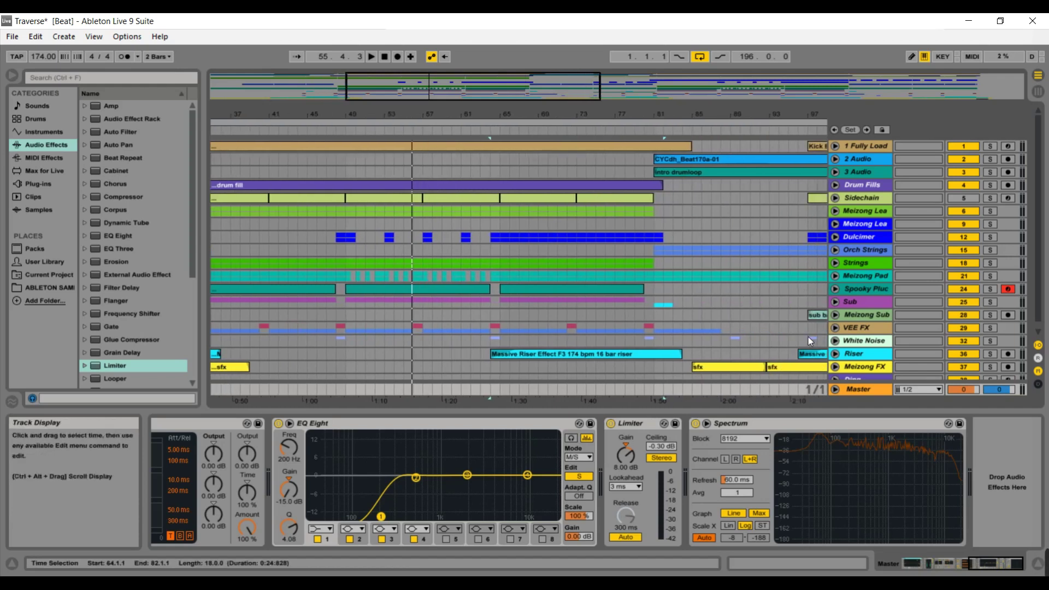
pyautogui.click(516, 137)
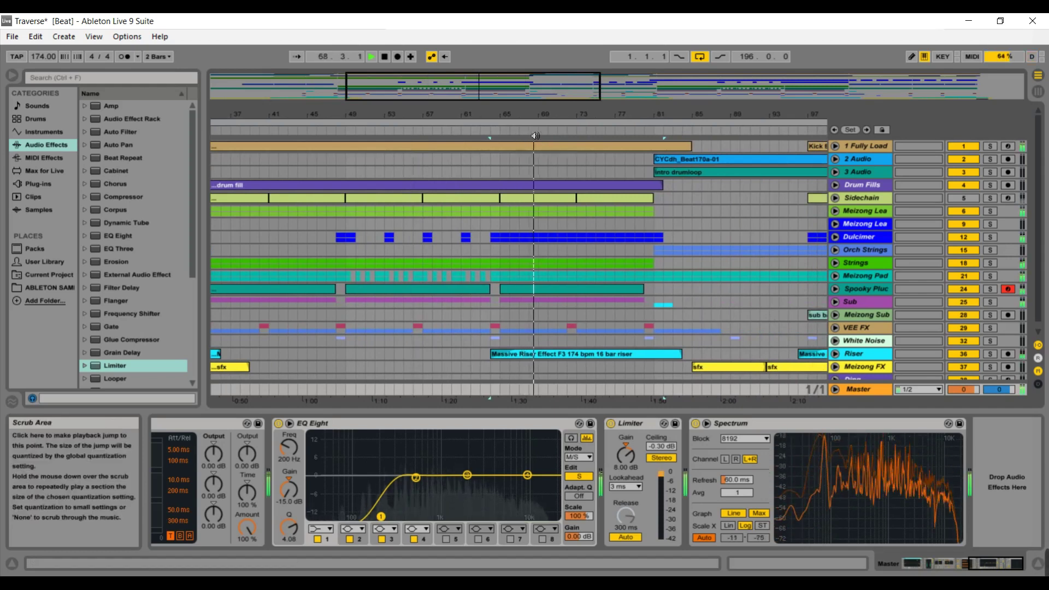
pyautogui.click(629, 136)
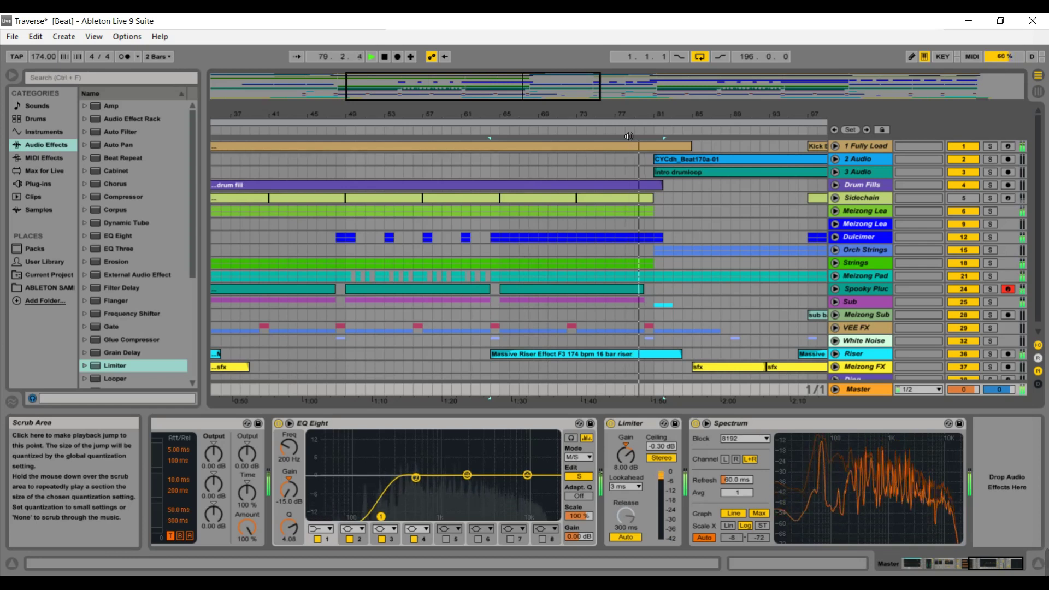
pyautogui.click(386, 57)
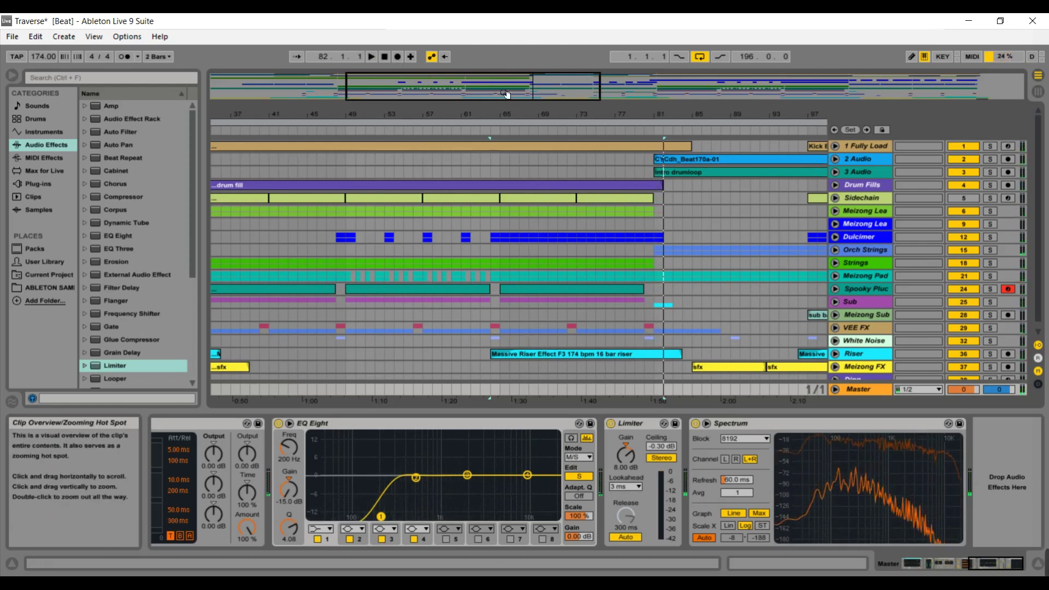
# Step: Unfold the 1 Fully Load drum track to show its notes in the section after bar 81
pyautogui.moveTo(506, 93); pyautogui.dragTo(617, 93)
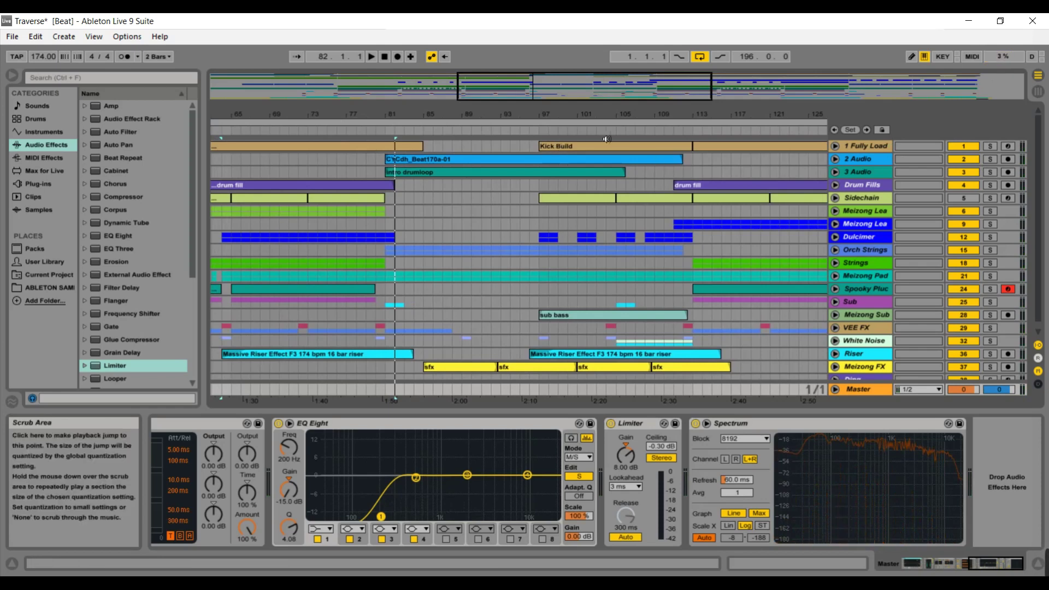
pyautogui.click(835, 146)
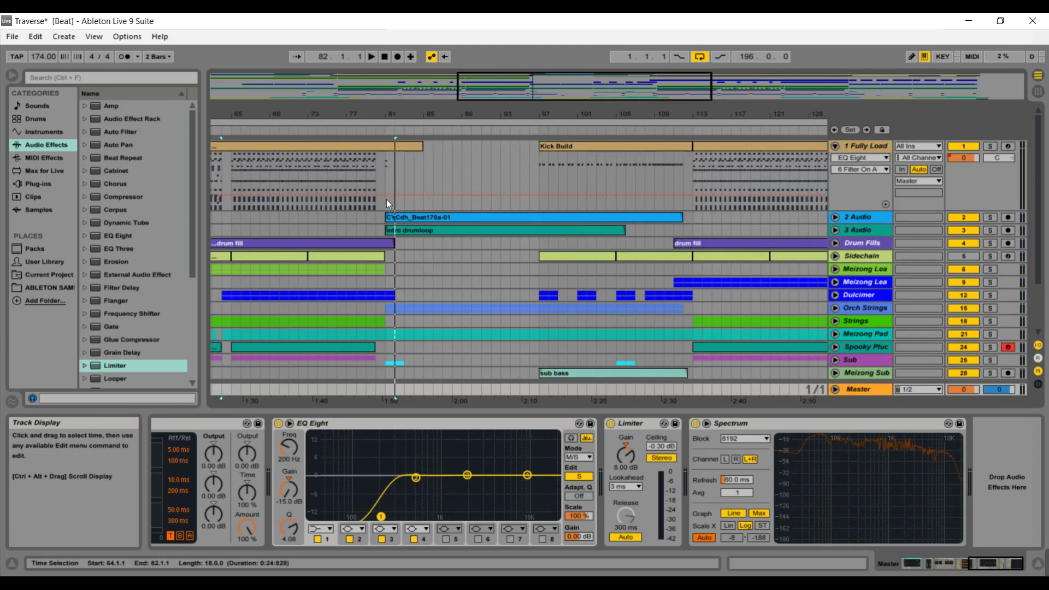
# Step: Fold 1 Fully Load, then view the Orch Strings group's 16 Nexus notes and devices before folding the group again
pyautogui.click(835, 146)
pyautogui.moveTo(529, 106); pyautogui.dragTo(529, 131)
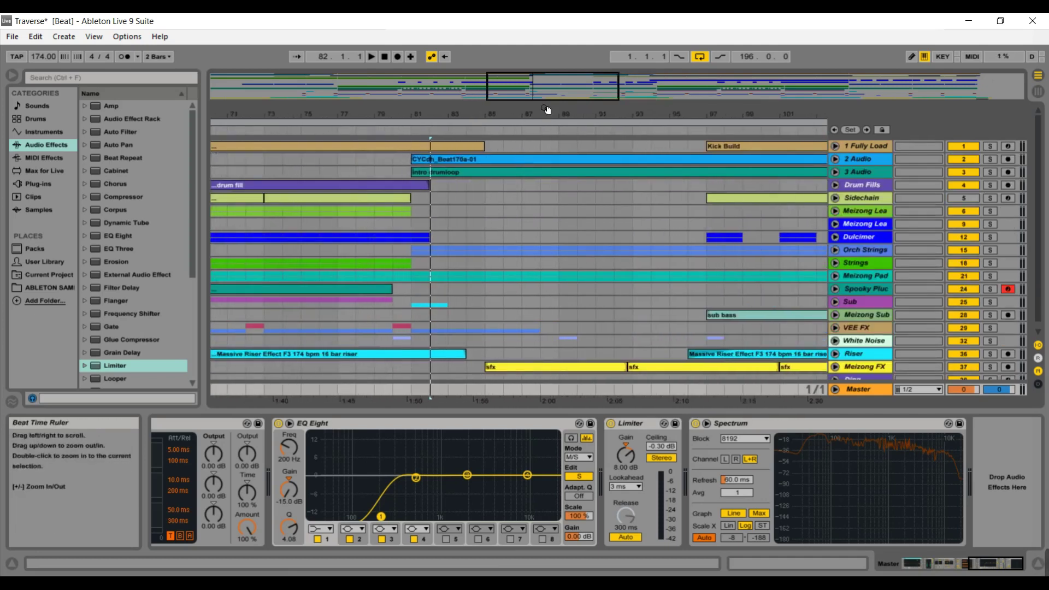
pyautogui.moveTo(547, 105); pyautogui.dragTo(555, 103)
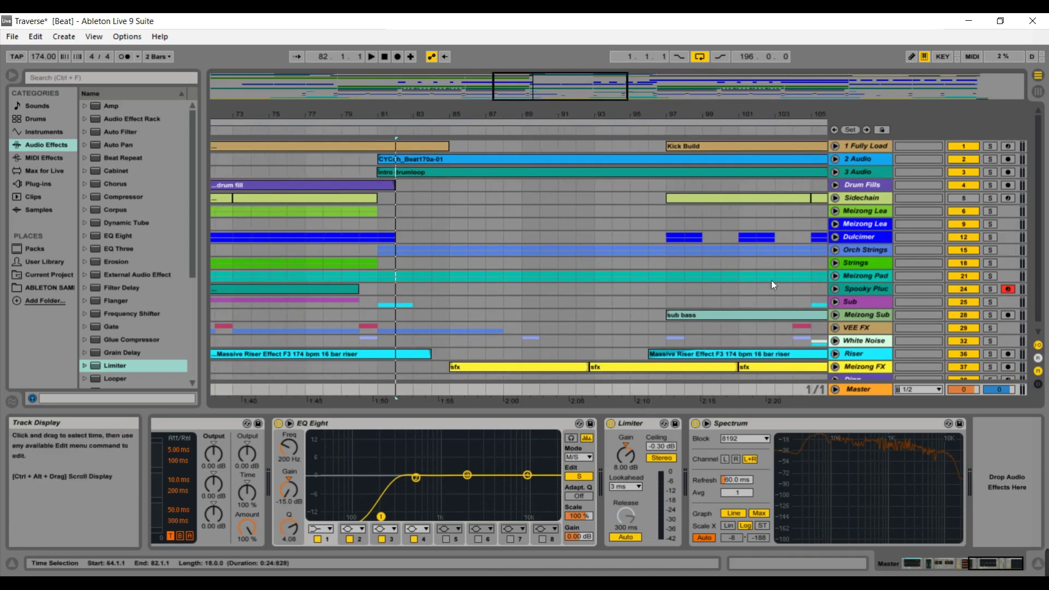
pyautogui.click(834, 250)
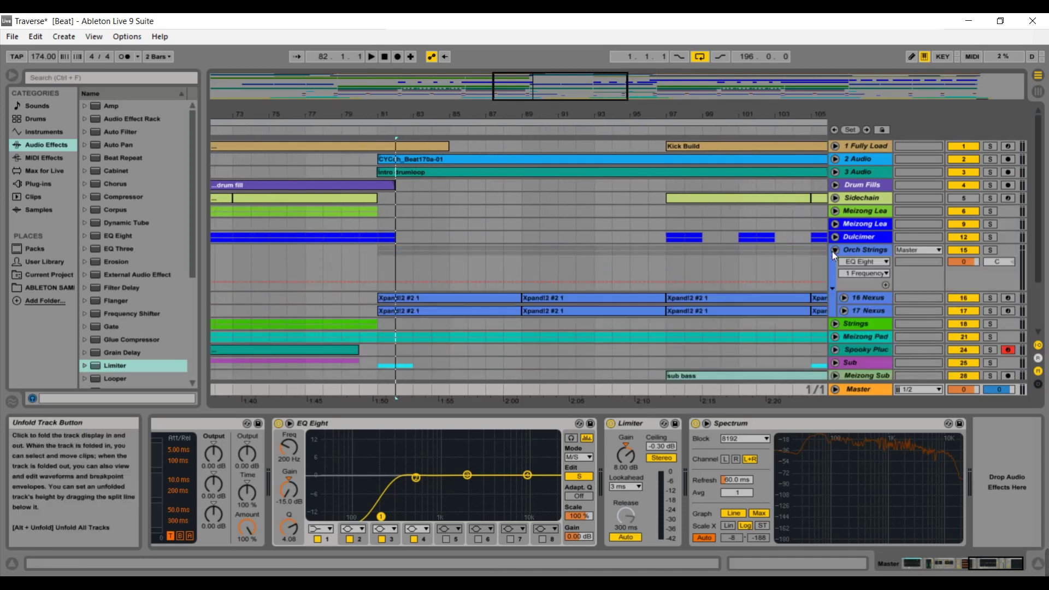
pyautogui.click(844, 299)
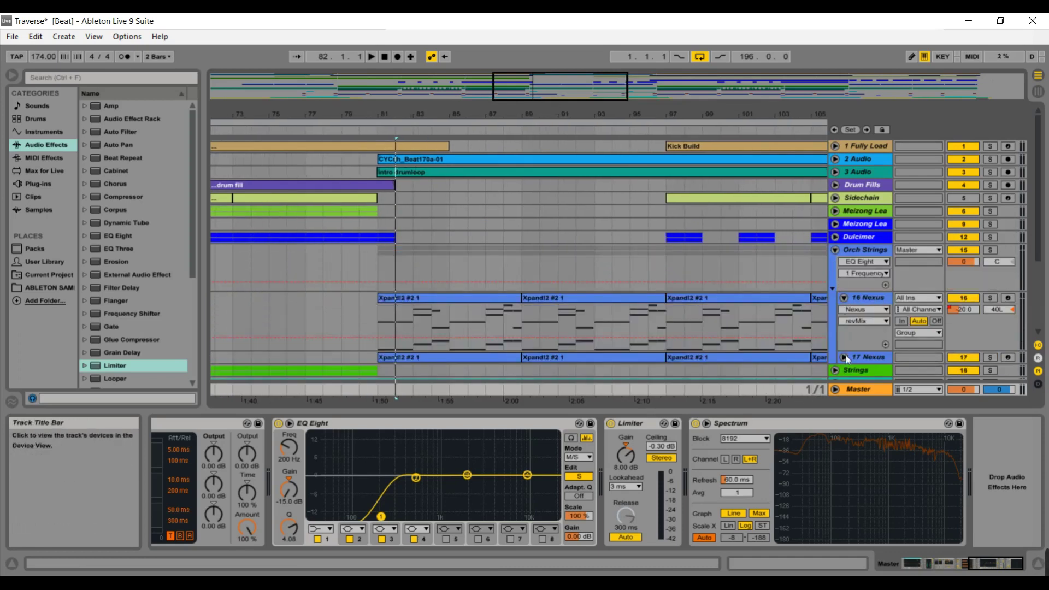
pyautogui.click(868, 251)
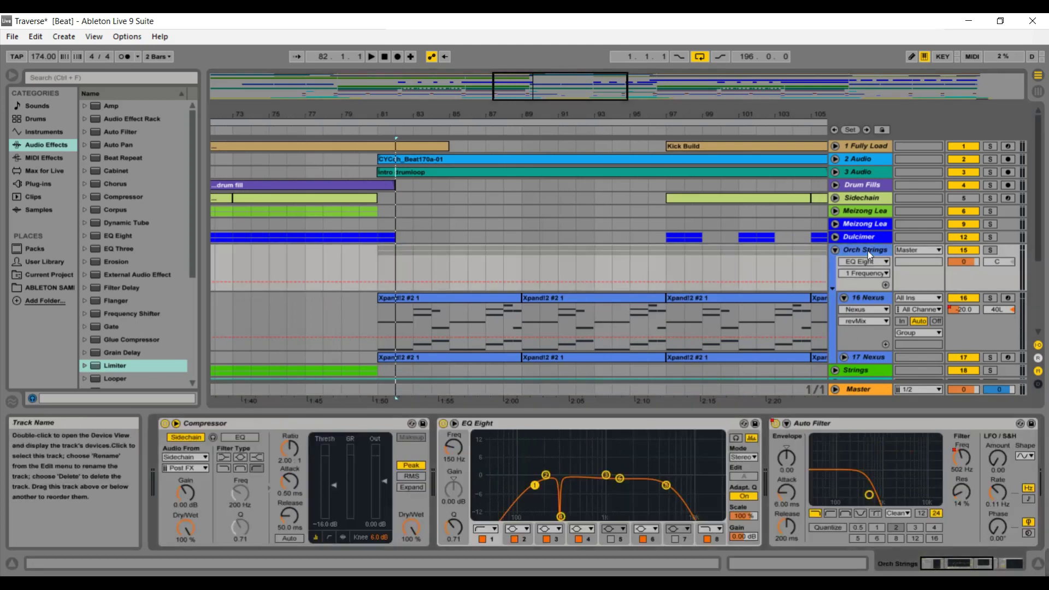
pyautogui.click(835, 250)
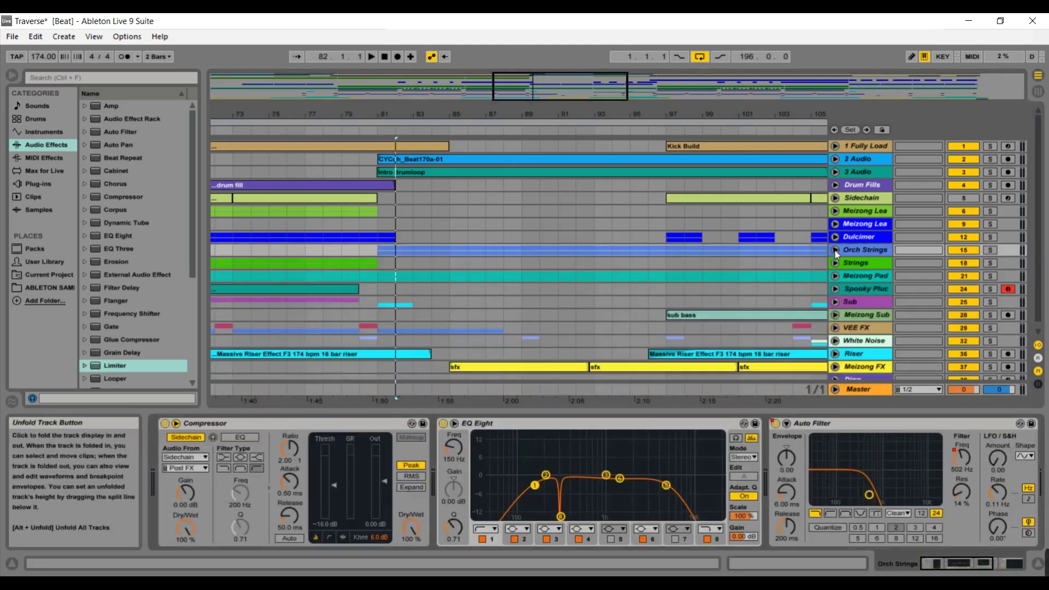
# Step: Solo Meizong Sub, play its sub bass clip from bar 97 with the track's devices shown, and stop playback at bar 101
pyautogui.moveTo(639, 90); pyautogui.dragTo(640, 87)
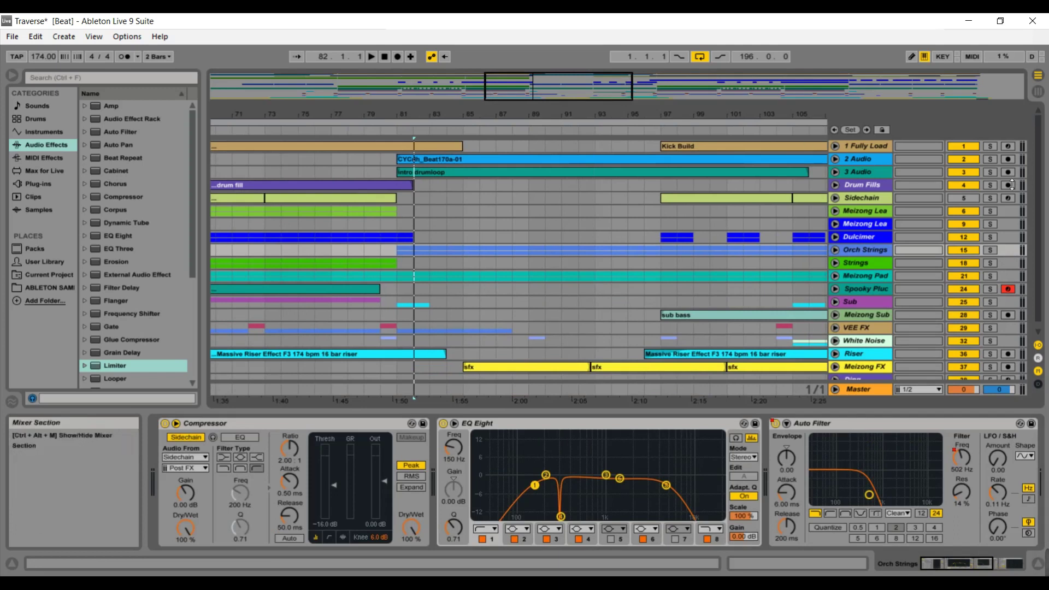
pyautogui.scroll(-1, 1044, 206)
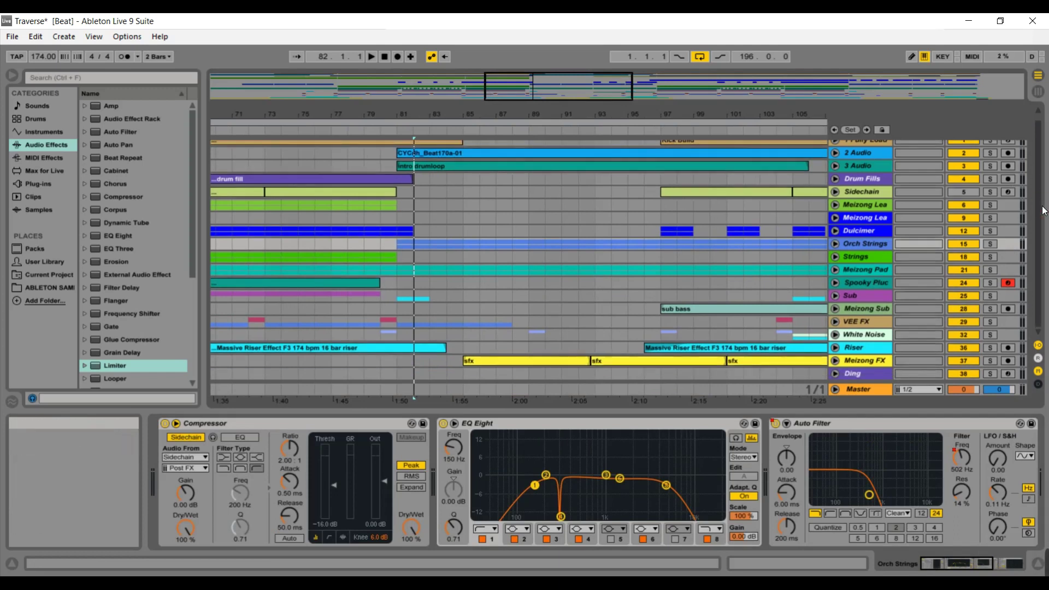
pyautogui.moveTo(523, 91); pyautogui.dragTo(537, 92)
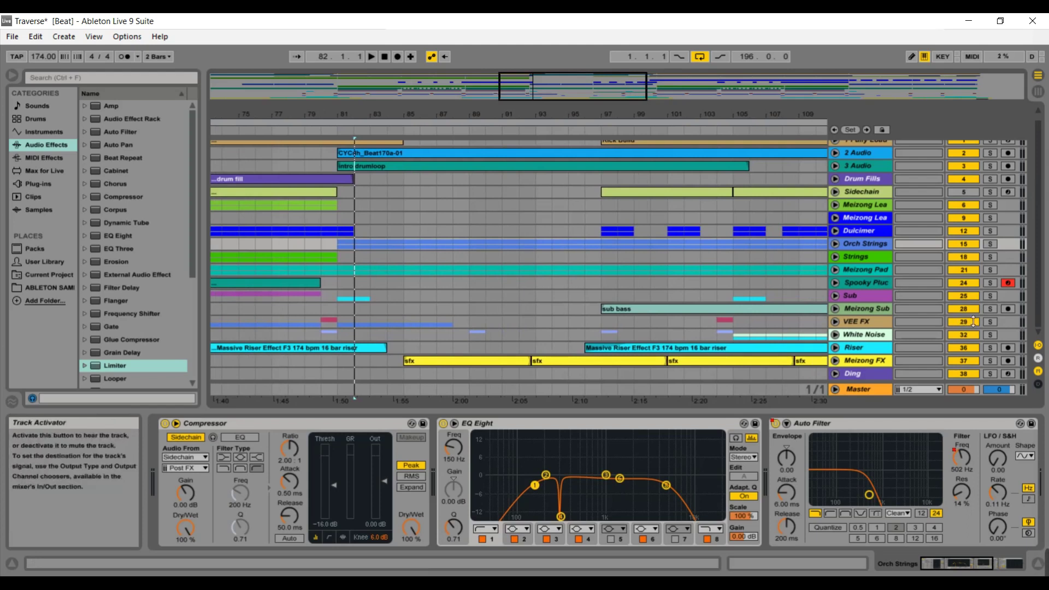
pyautogui.click(990, 311)
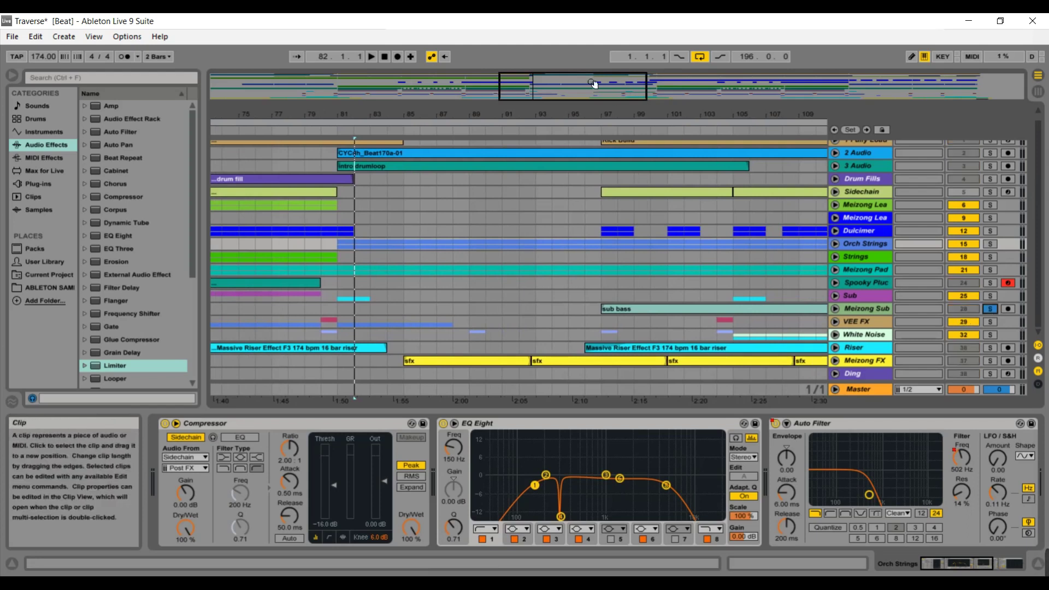
pyautogui.moveTo(549, 87)
pyautogui.mouseDown()
pyautogui.moveTo(549, 104)
pyautogui.moveTo(562, 94)
pyautogui.mouseUp()
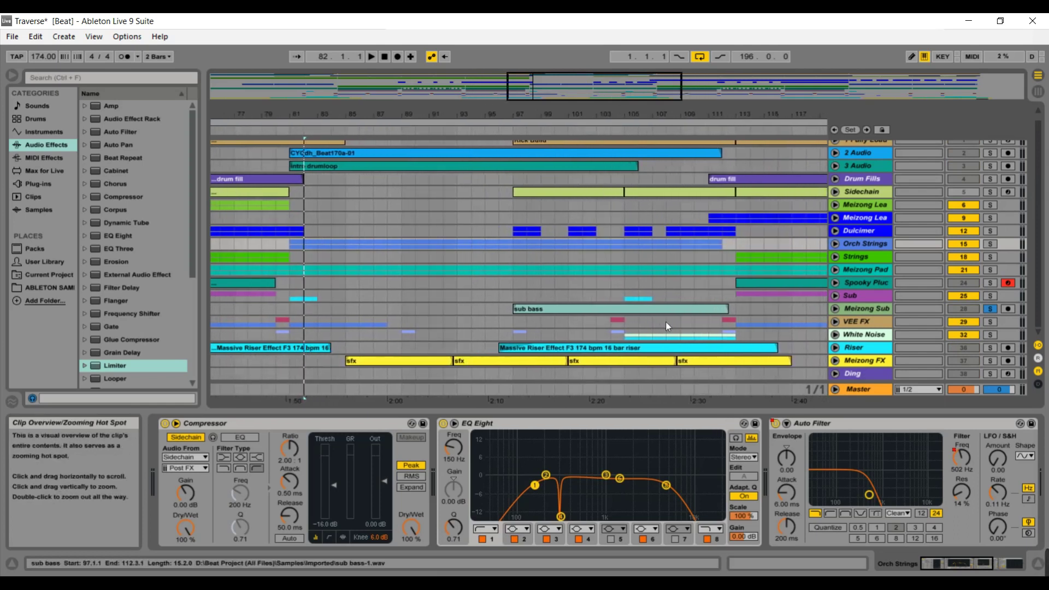
pyautogui.click(515, 137)
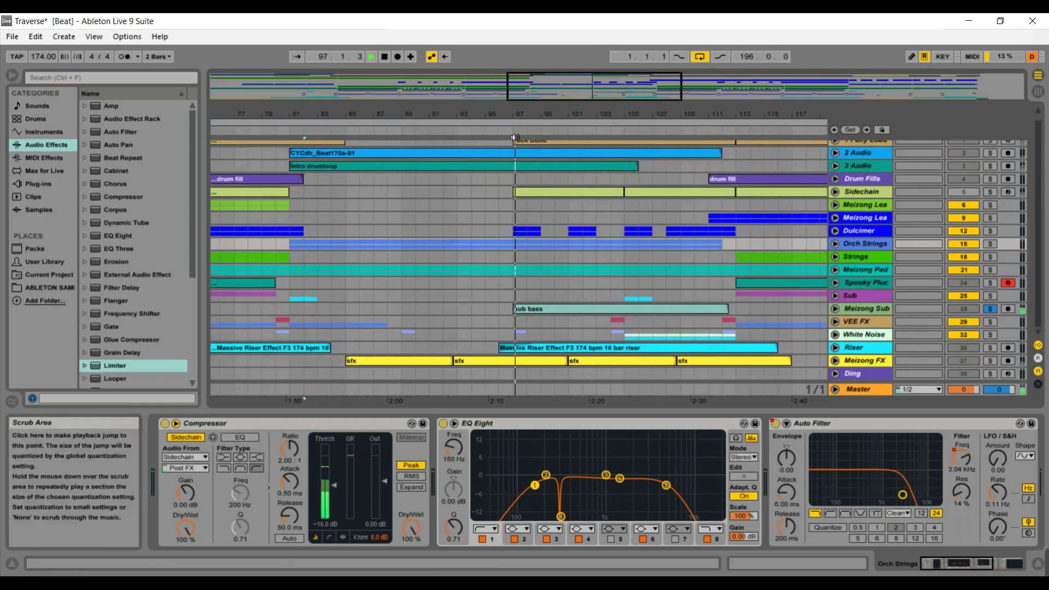
pyautogui.click(850, 306)
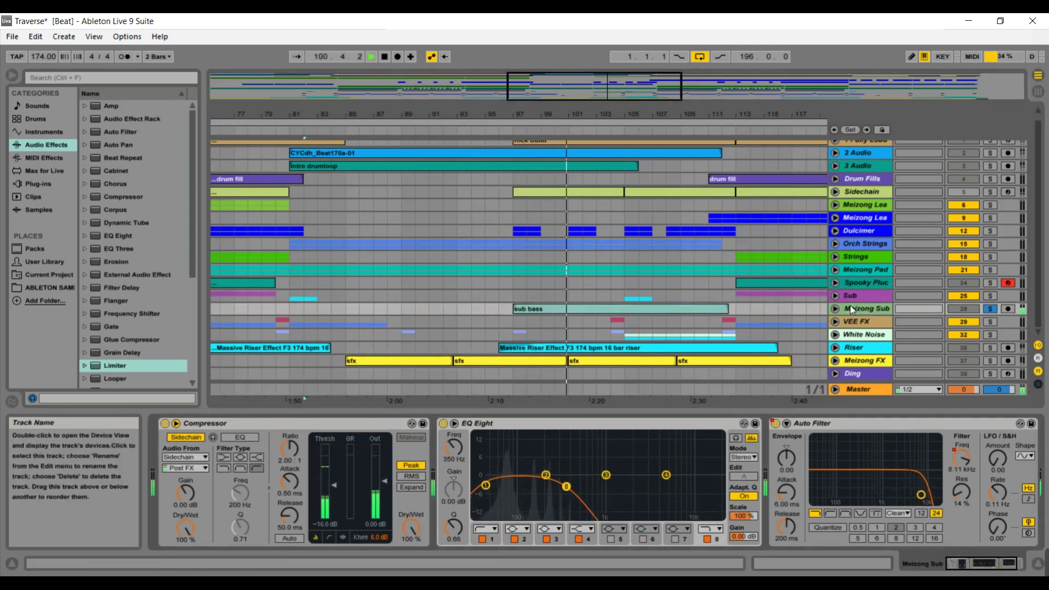
pyautogui.press('space')
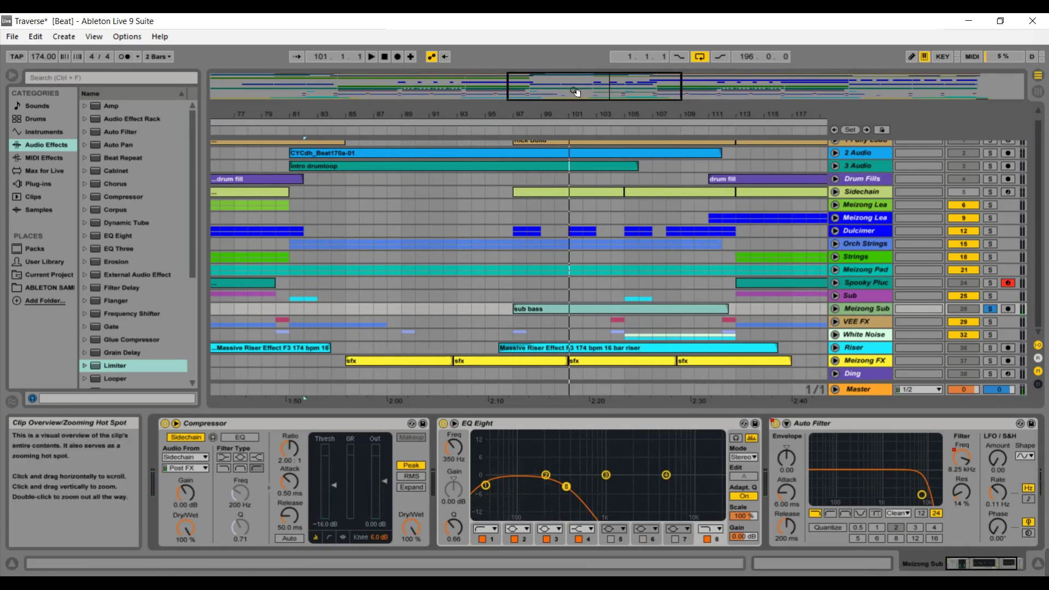
# Step: Play from about bar 97 with the blue Meizong Lead group soloed, switch the solo to Dulcimer, and show its devices
pyautogui.moveTo(571, 92); pyautogui.dragTo(590, 91)
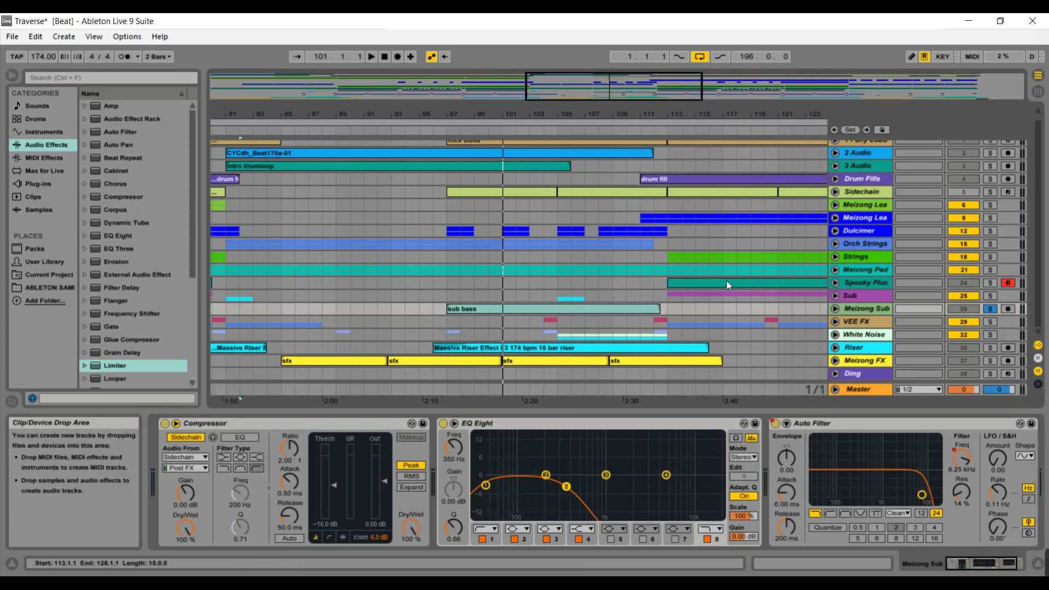
pyautogui.click(990, 218)
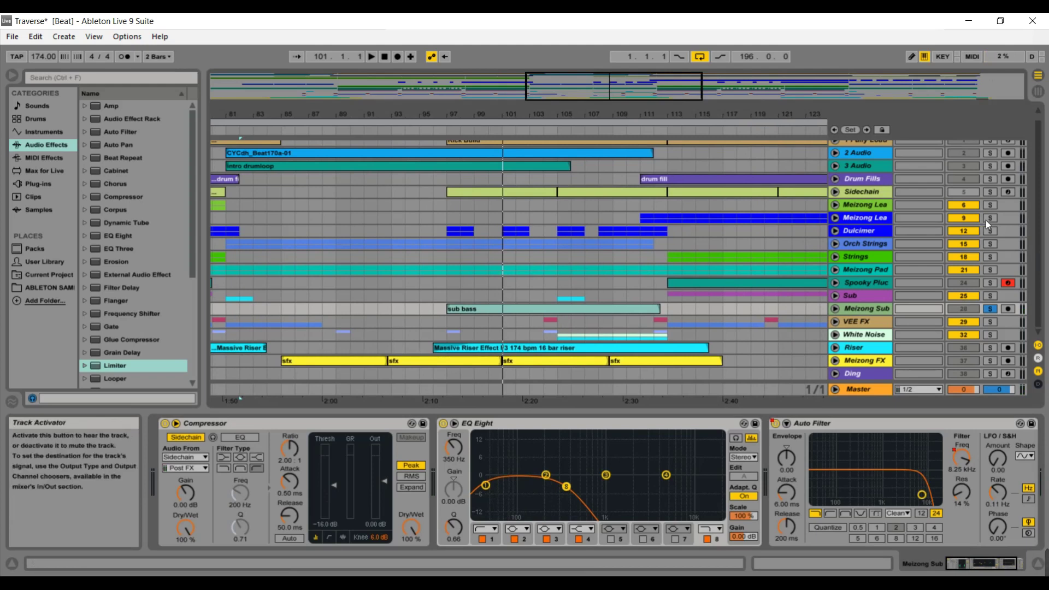
pyautogui.click(448, 134)
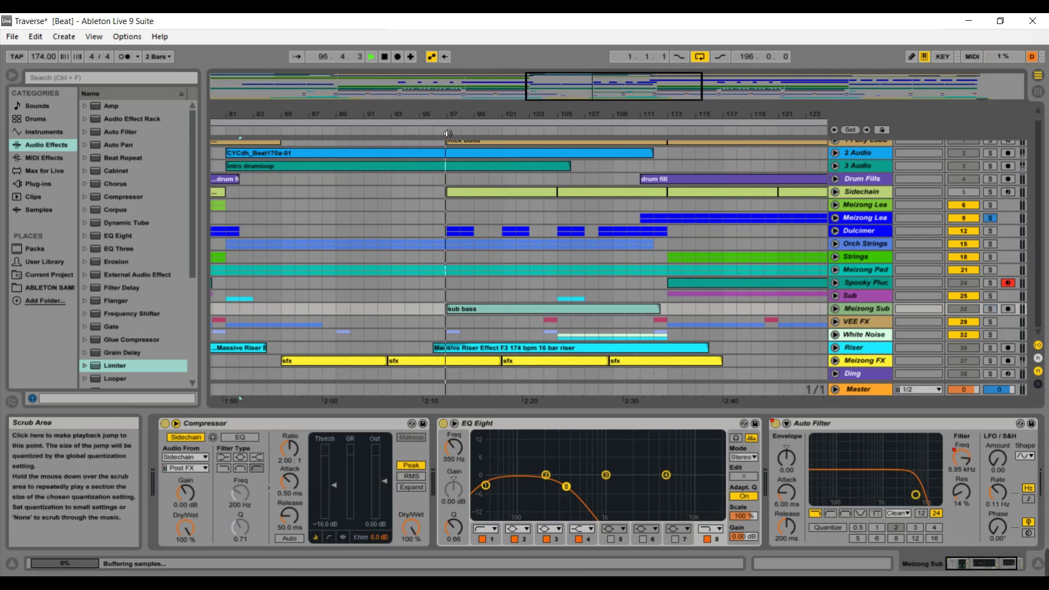
pyautogui.click(990, 231)
pyautogui.click(873, 231)
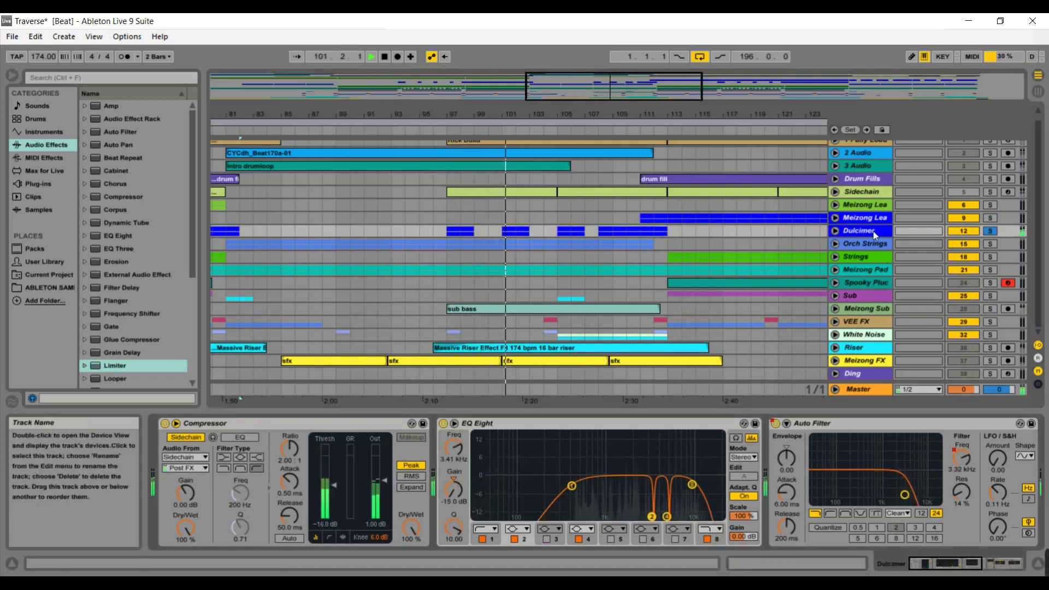
# Step: Unfold and solo the Meizong Pad group, play its pad clips from bar 97, and remove the solo and fold it again
pyautogui.click(835, 271)
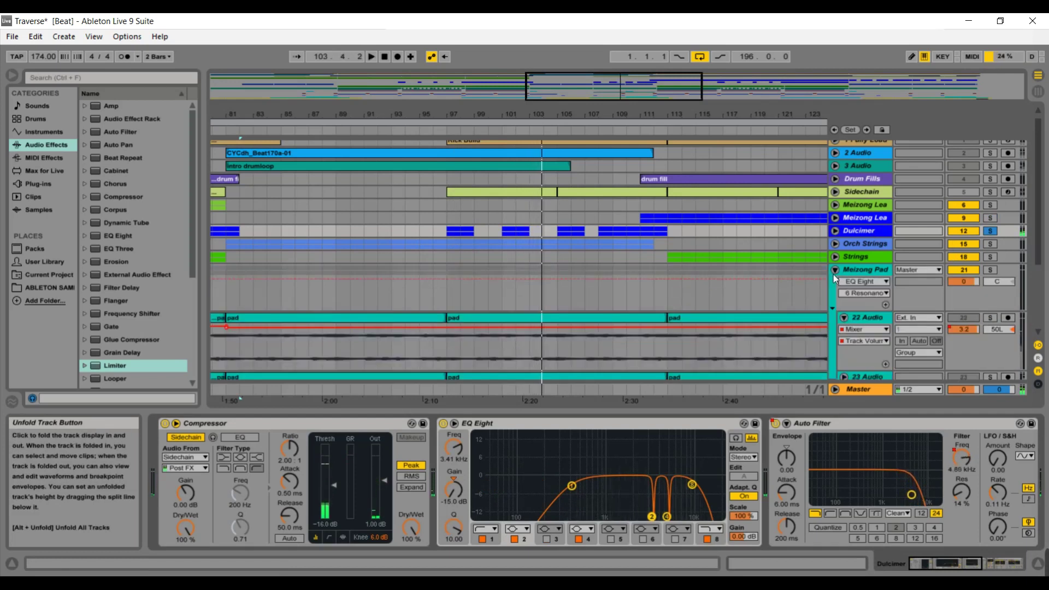
pyautogui.click(989, 270)
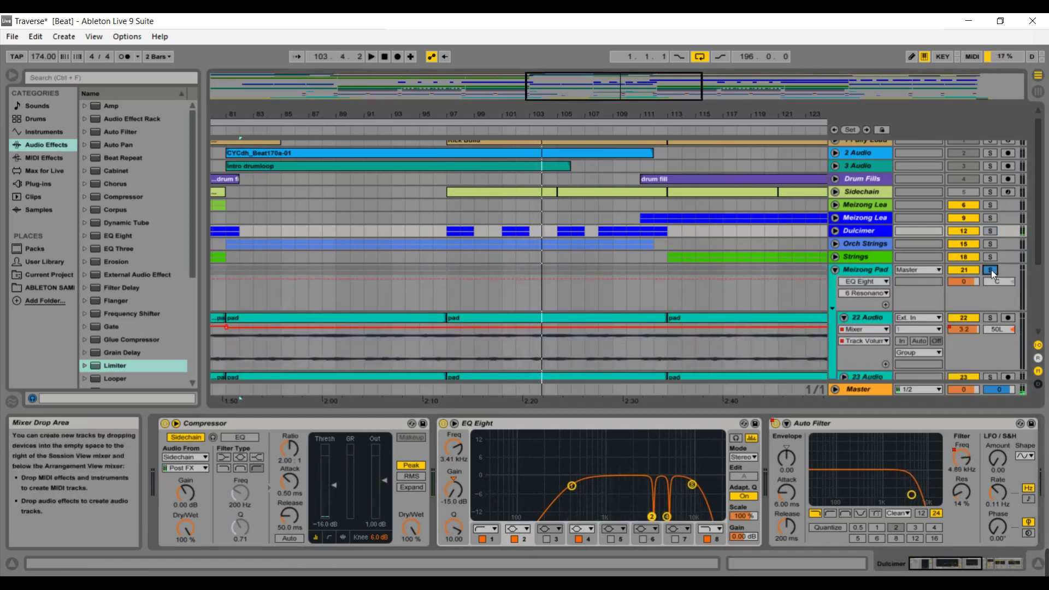
pyautogui.click(428, 138)
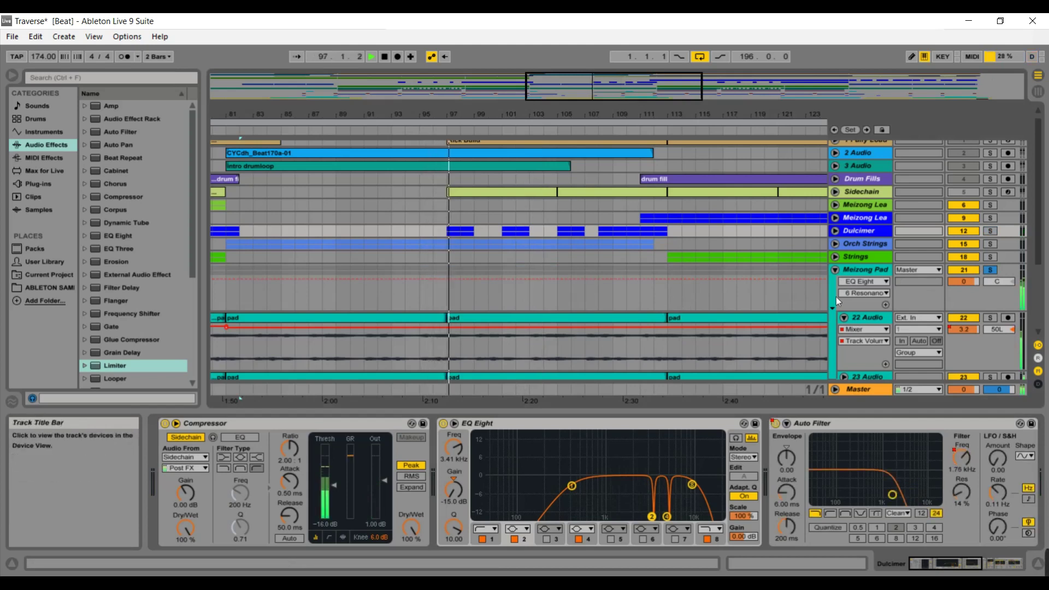
pyautogui.click(991, 270)
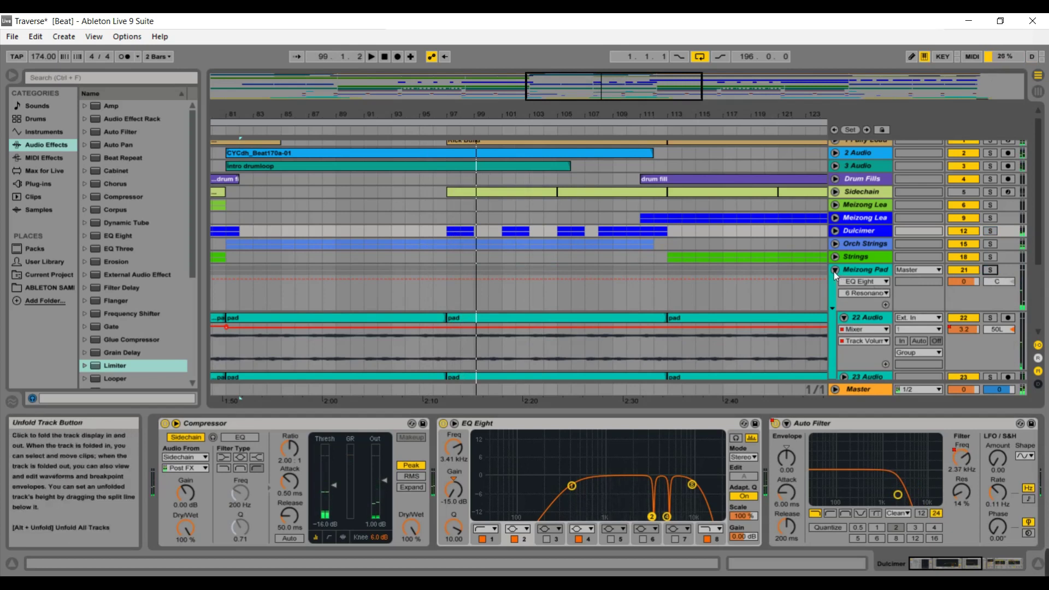
pyautogui.keyDown('alt'); pyautogui.click(834, 270); pyautogui.keyUp('alt')
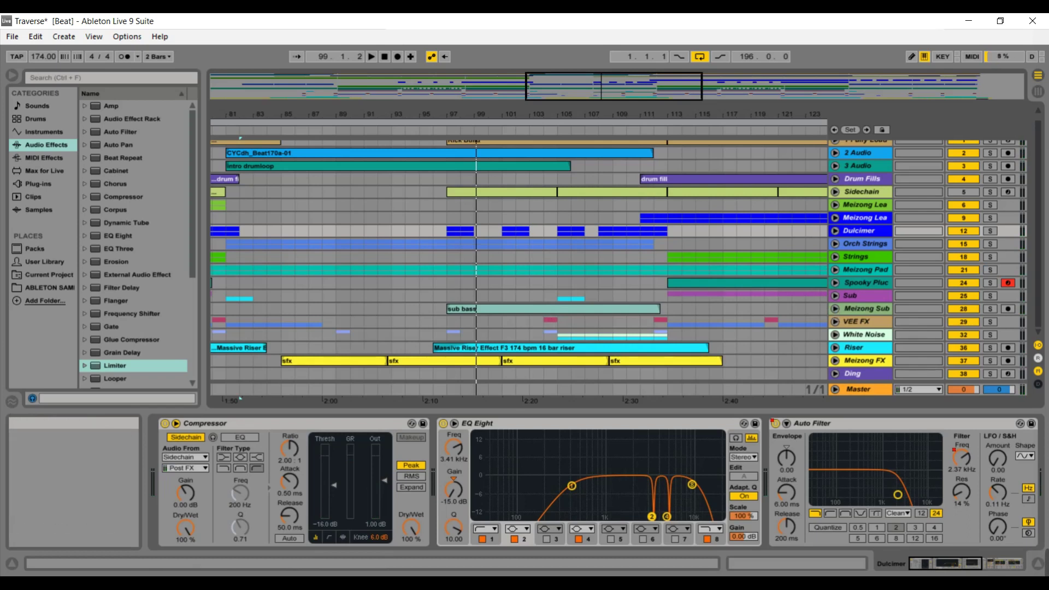
# Step: Unfold the 1 Fully Load drum track to show the Kick Build clip's notes from bar 97
pyautogui.moveTo(1040, 226); pyautogui.dragTo(1038, 202)
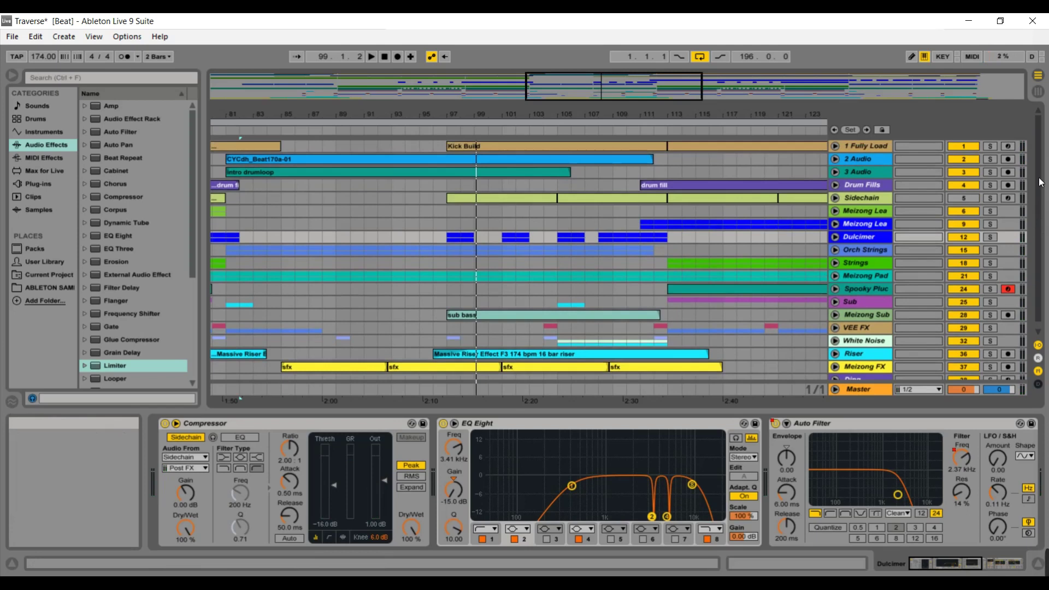
pyautogui.click(835, 146)
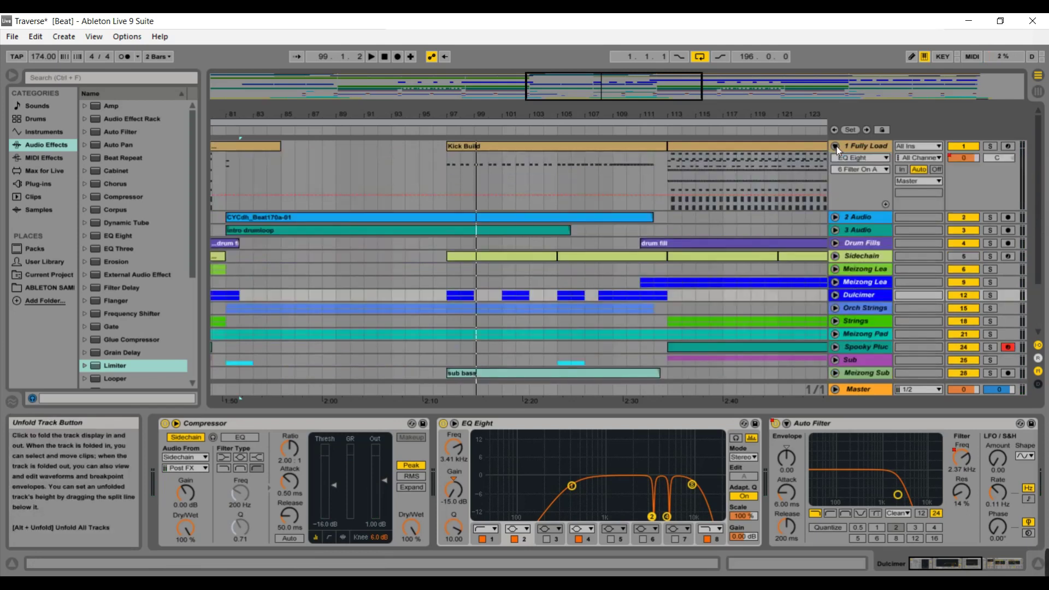
pyautogui.moveTo(1041, 189); pyautogui.dragTo(1040, 236)
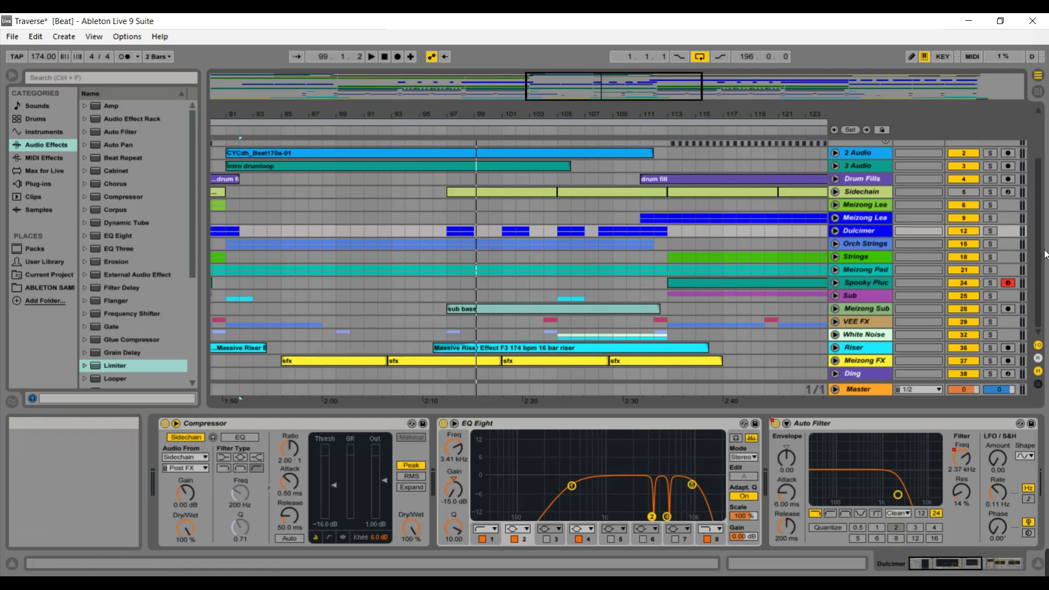
pyautogui.moveTo(1038, 222); pyautogui.dragTo(1033, 177)
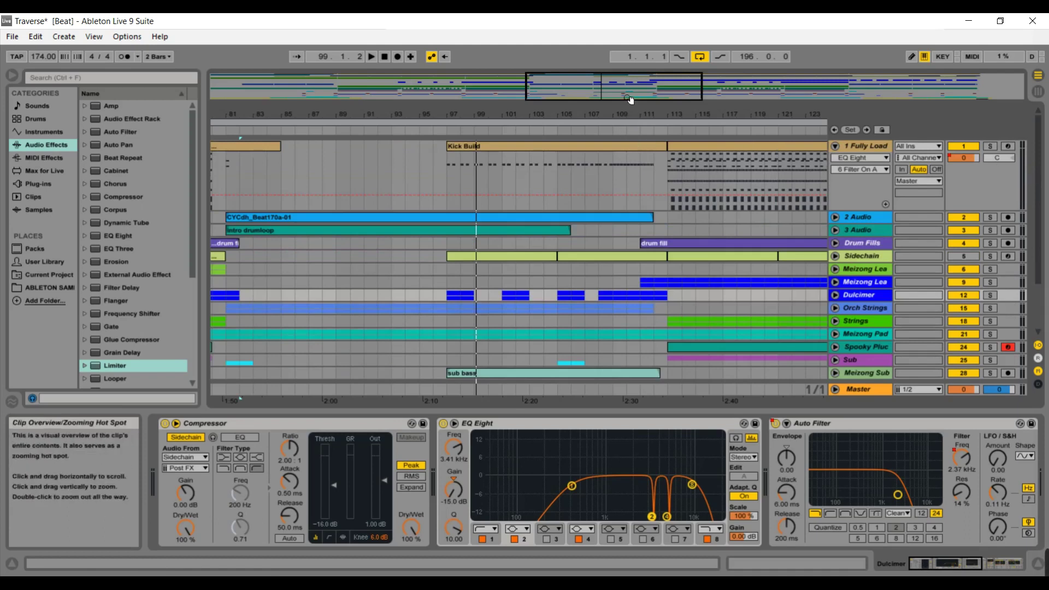
pyautogui.moveTo(627, 98)
pyautogui.mouseDown()
pyautogui.moveTo(640, 98)
pyautogui.moveTo(619, 98)
pyautogui.mouseUp()
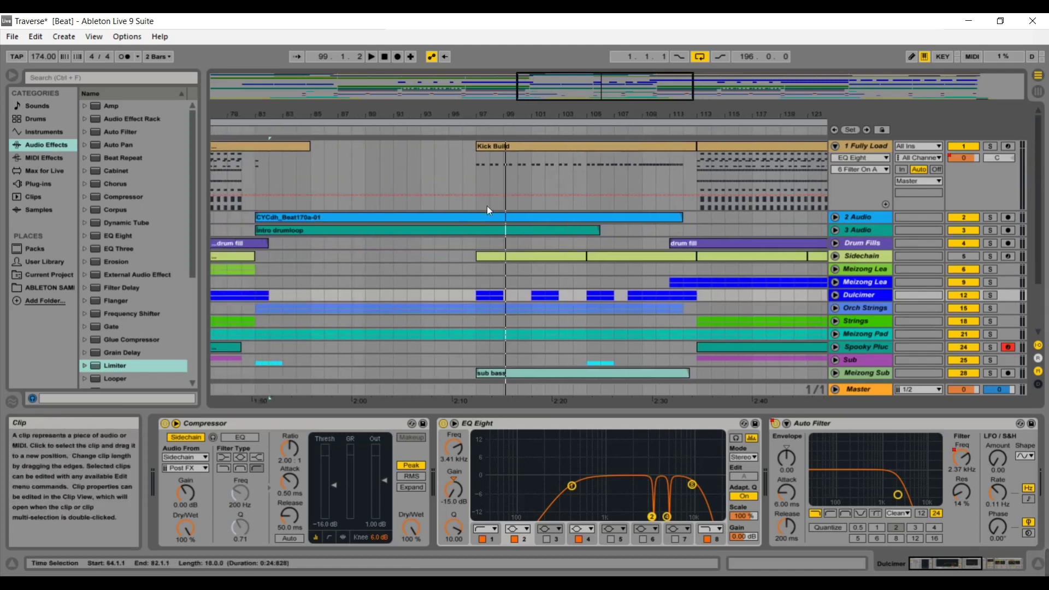
# Step: Unfold 2 Audio to examine its Auto Filter frequency automation against the Kick Build up to bar 113, and fold both tracks
pyautogui.click(835, 217)
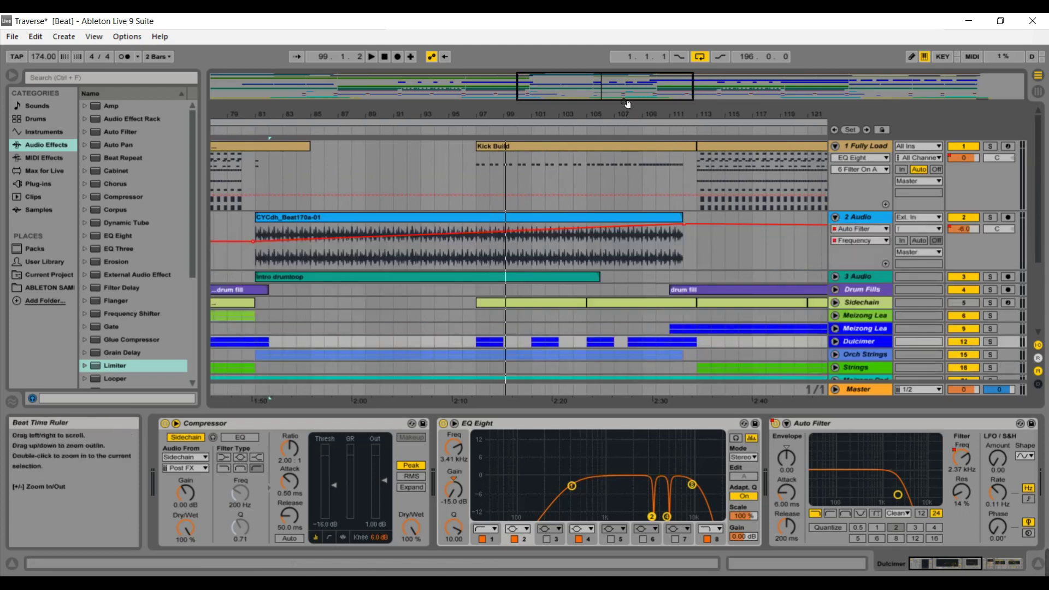
pyautogui.moveTo(627, 98)
pyautogui.mouseDown()
pyautogui.moveTo(627, 148)
pyautogui.moveTo(627, 84)
pyautogui.mouseUp()
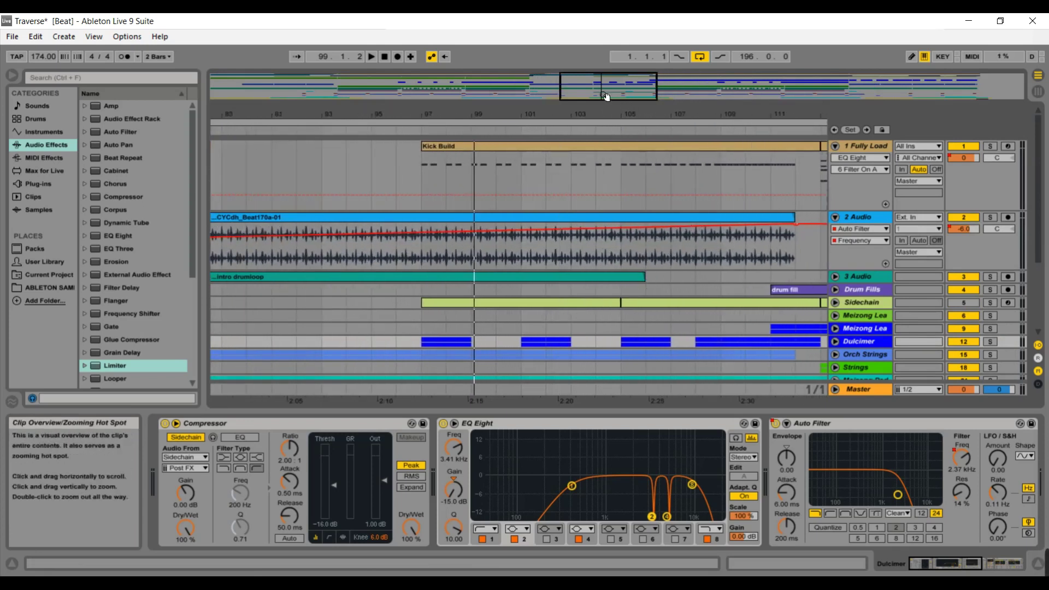
pyautogui.moveTo(605, 95); pyautogui.dragTo(632, 99)
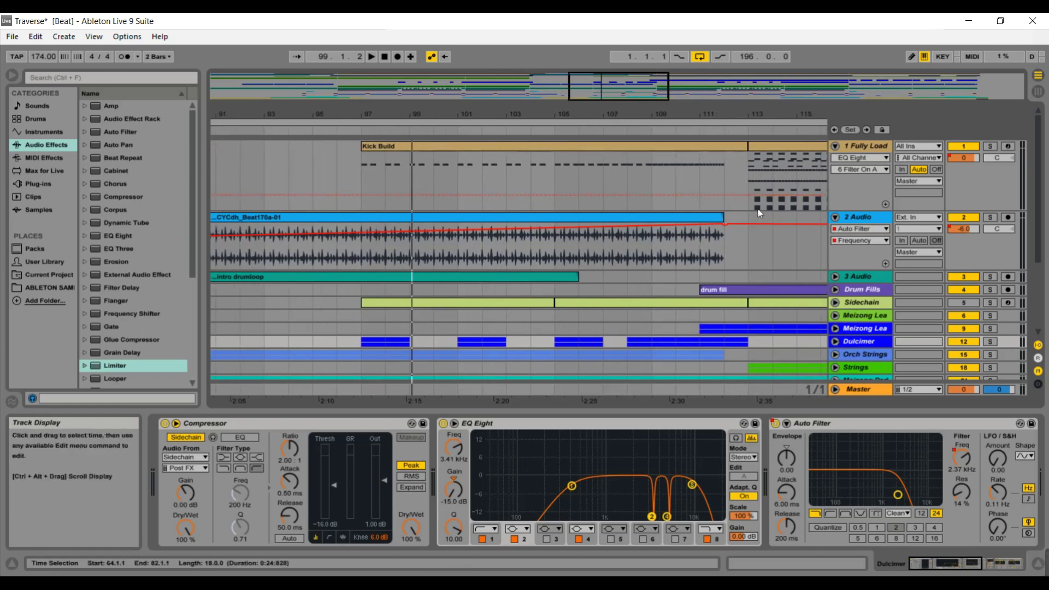
pyautogui.click(835, 147)
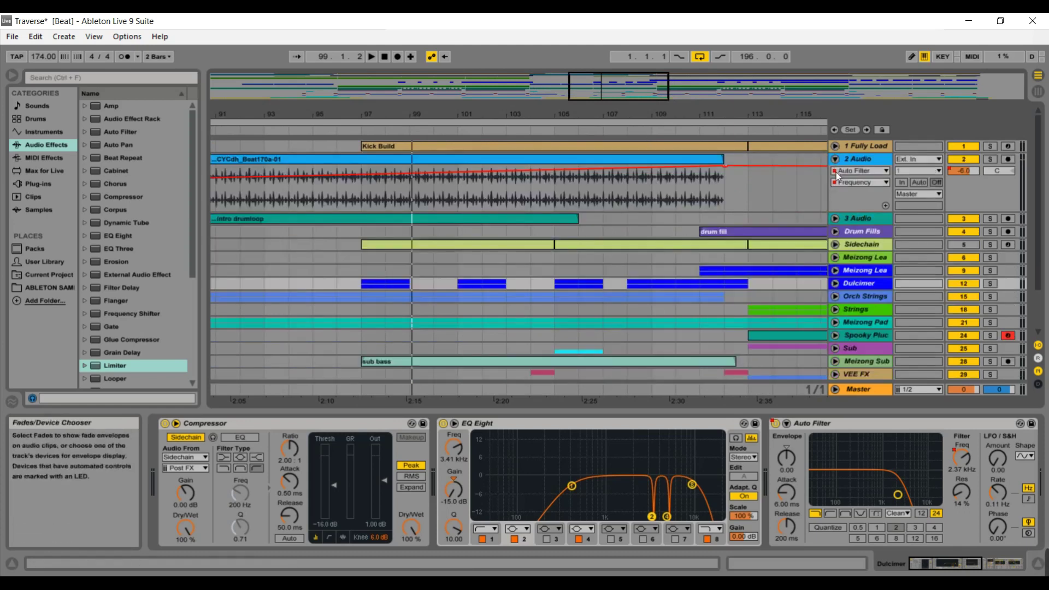
pyautogui.click(836, 159)
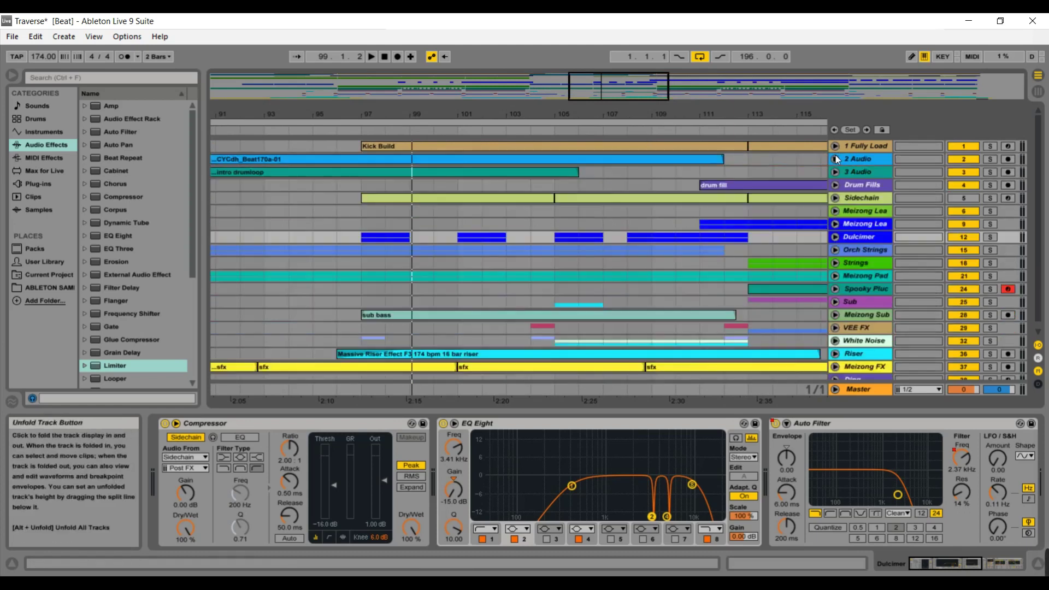
# Step: Unfold the blue Meizong Lead group, solo it together with Dulcimer, and play from about bar 108 into the drop
pyautogui.click(835, 224)
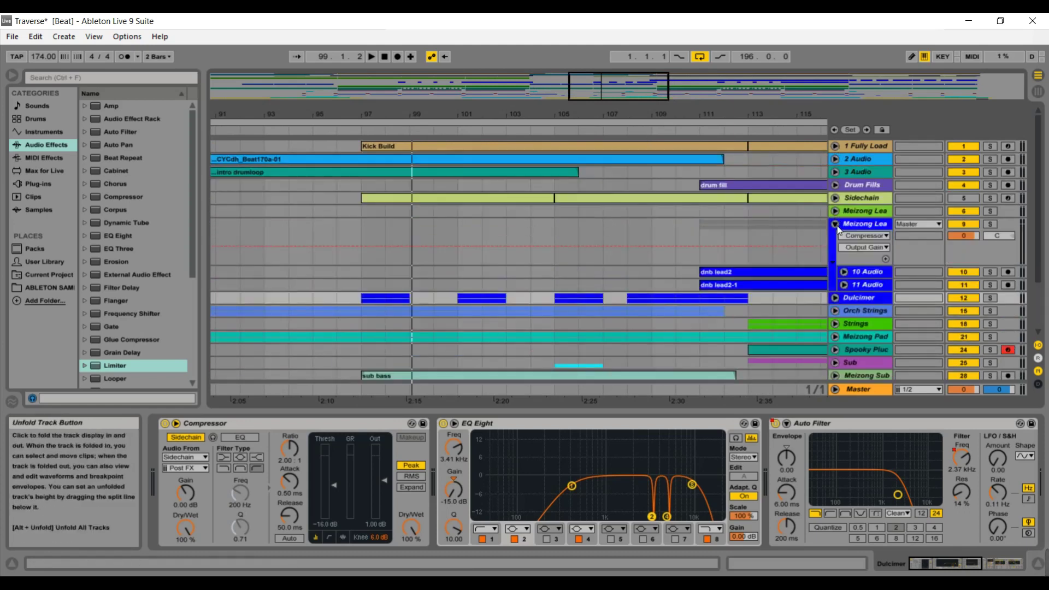
pyautogui.click(990, 224)
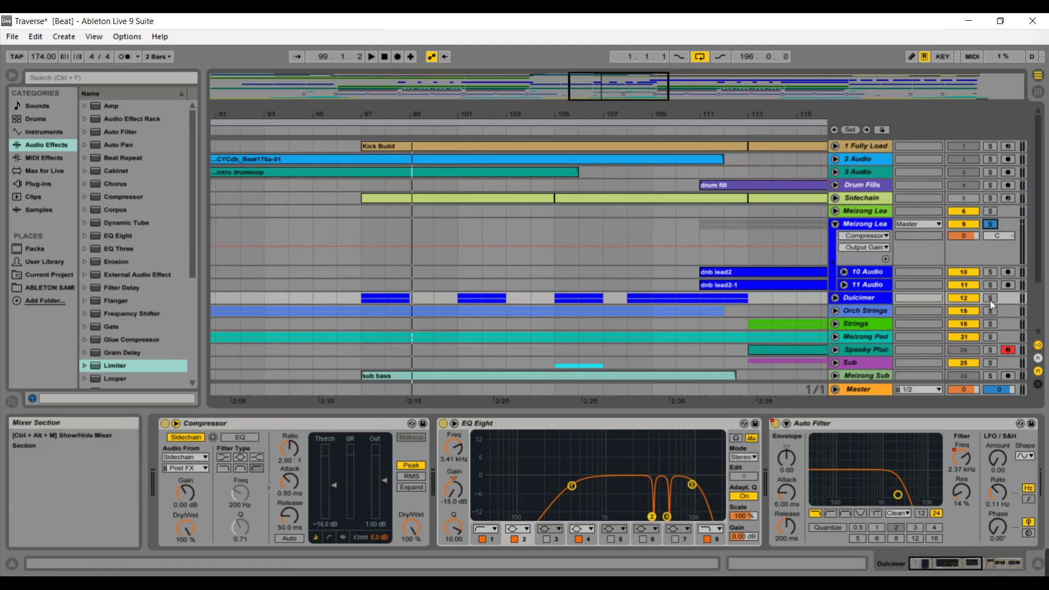
pyautogui.click(991, 298)
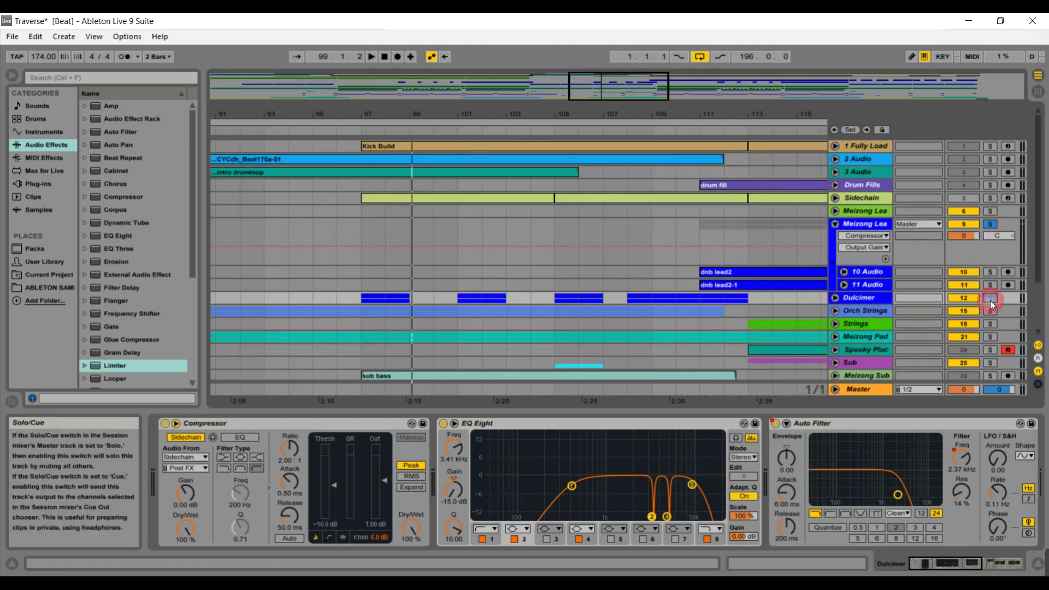
pyautogui.click(624, 137)
pyautogui.moveTo(619, 101); pyautogui.dragTo(648, 101)
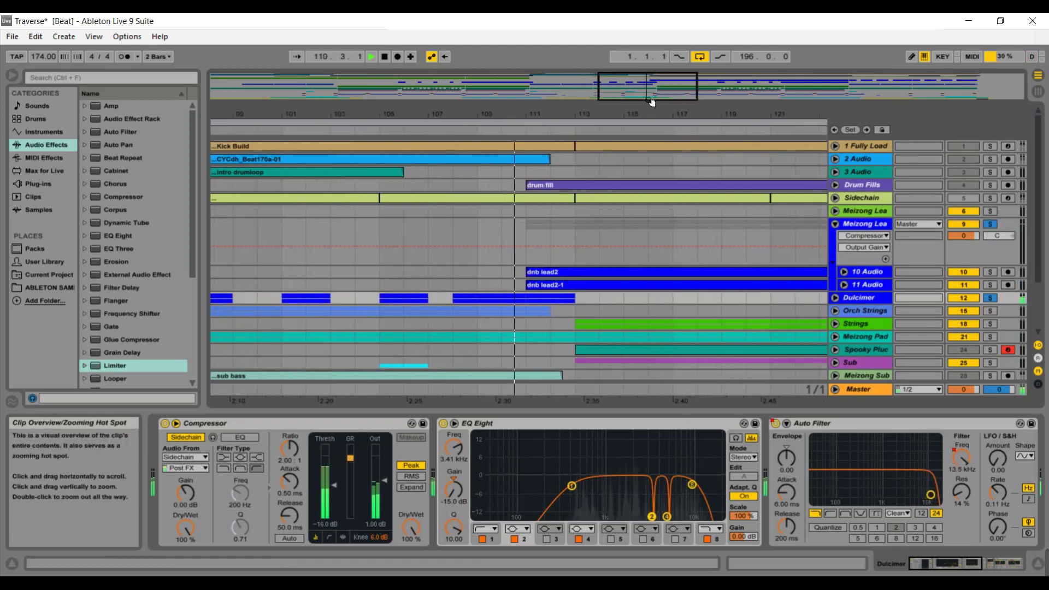
# Step: Unfold 10 Audio to show the dnb lead2 waveform, stop playback, and examine the blue Meizong Lead group's device chain
pyautogui.click(845, 272)
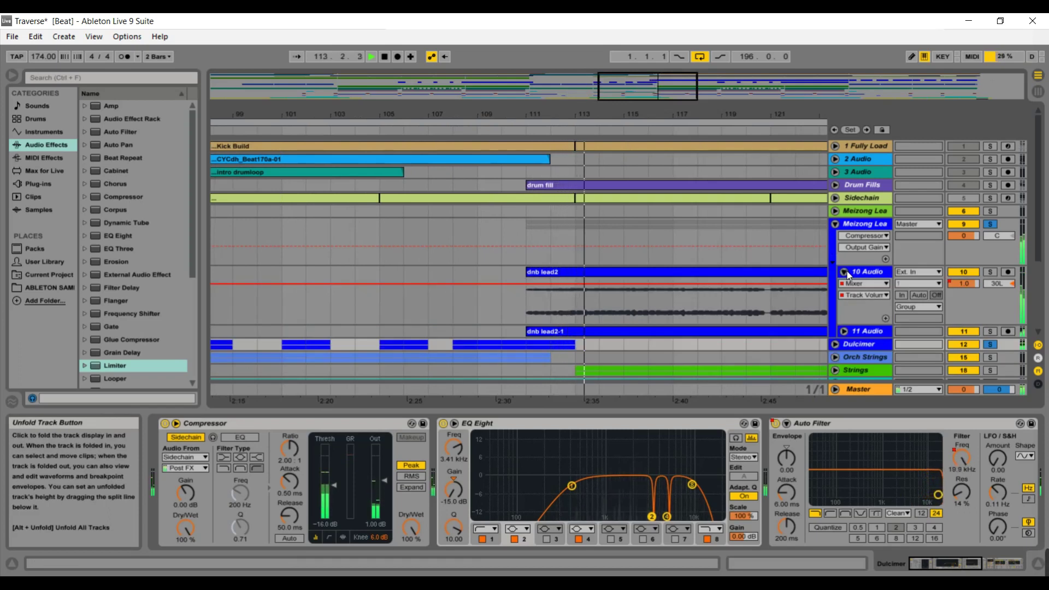
pyautogui.click(864, 271)
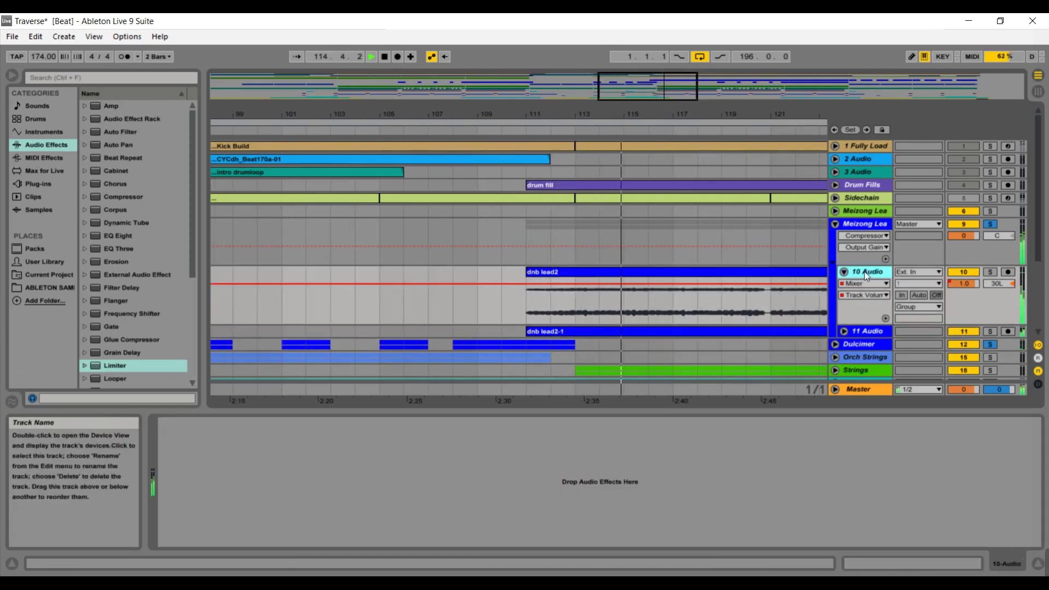
pyautogui.press('space')
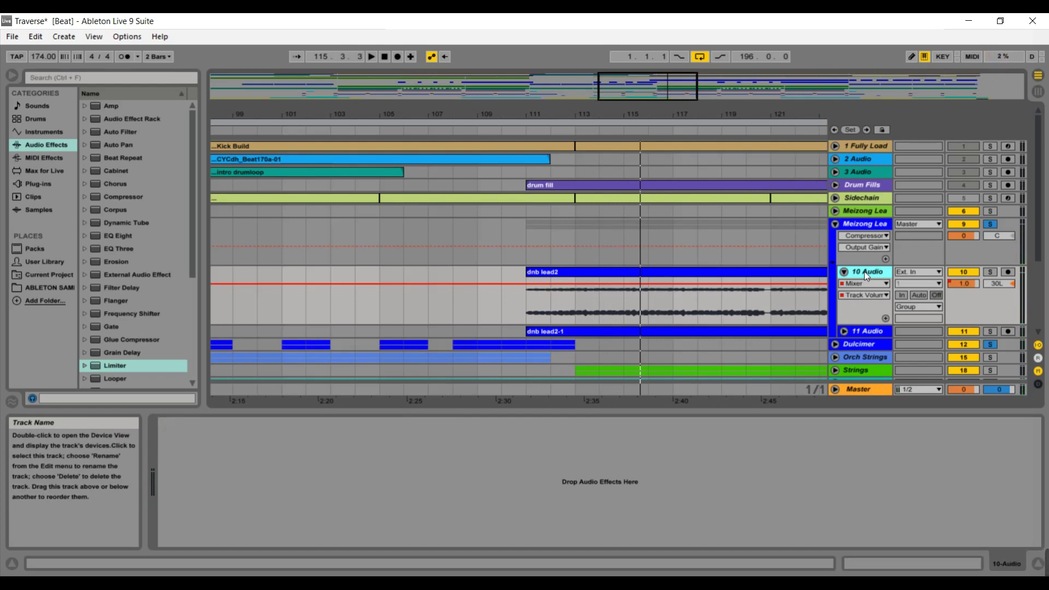
pyautogui.press('-')
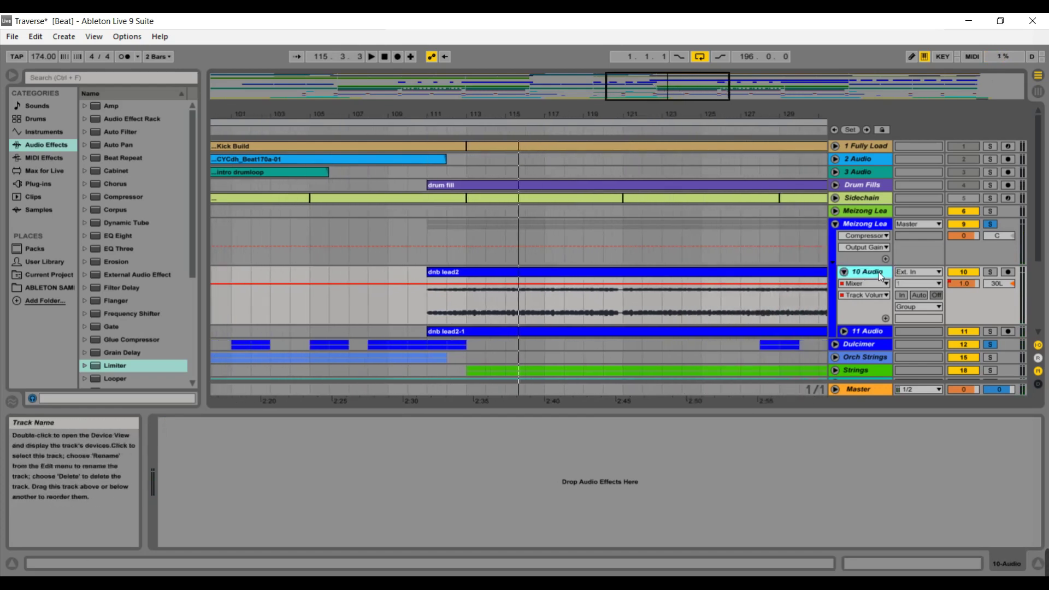
pyautogui.click(865, 227)
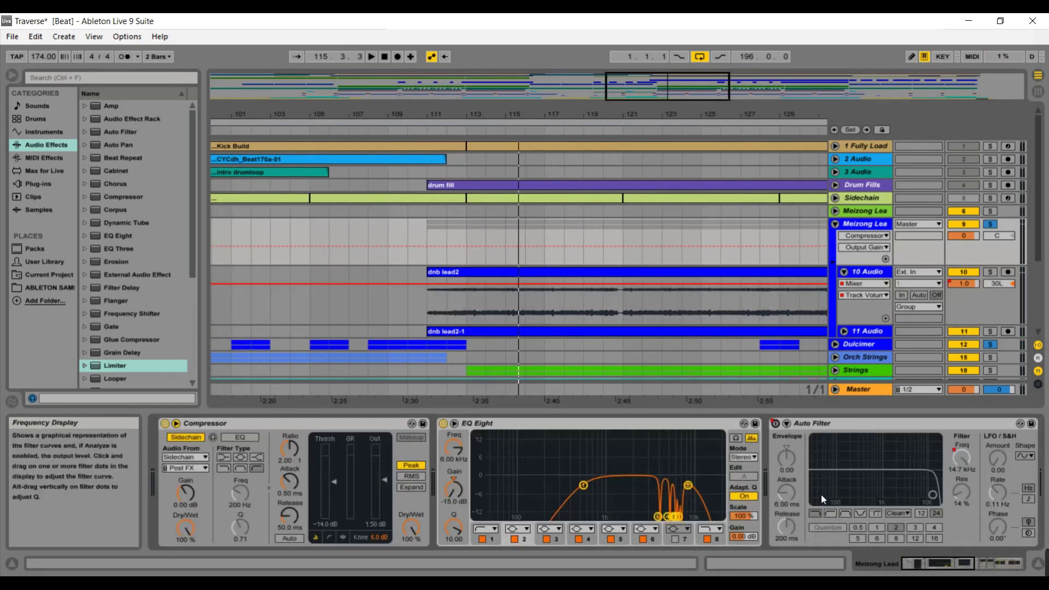
pyautogui.moveTo(982, 560)
pyautogui.mouseDown()
pyautogui.moveTo(1001, 561)
pyautogui.moveTo(984, 559)
pyautogui.mouseUp()
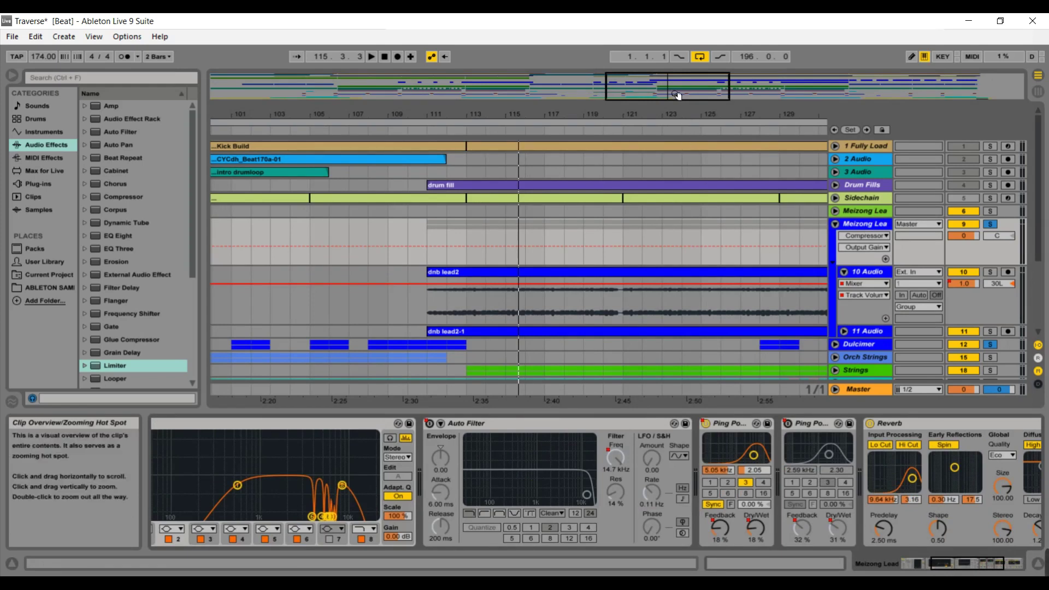
# Step: Examine the dnb lead2 clips along the arrangement and play the soloed lead and Dulcimer from about bar 111
pyautogui.moveTo(678, 94)
pyautogui.mouseDown()
pyautogui.moveTo(688, 83)
pyautogui.moveTo(693, 94)
pyautogui.mouseUp()
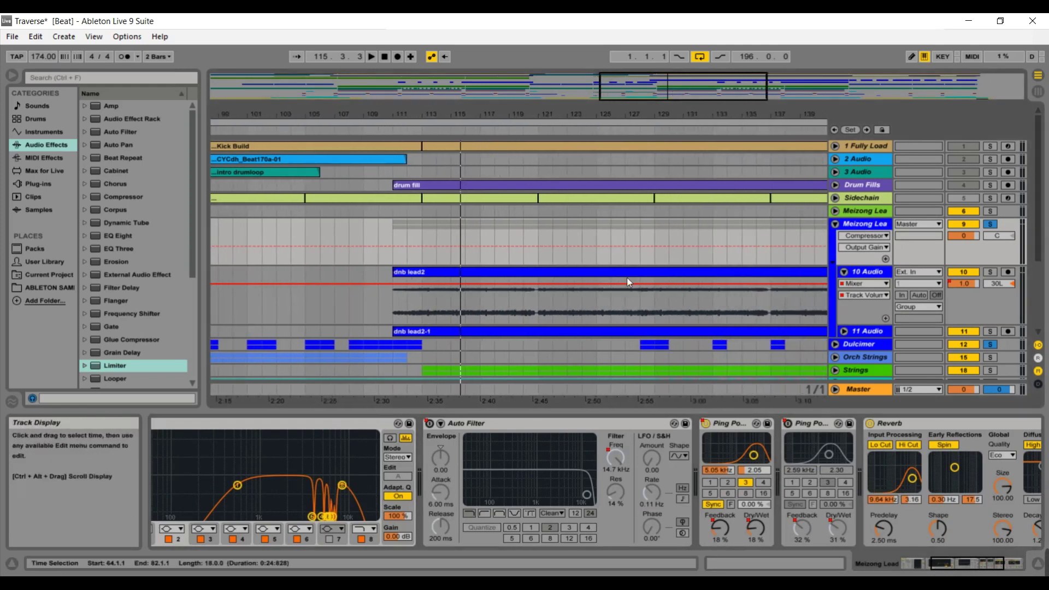
pyautogui.moveTo(698, 98); pyautogui.dragTo(697, 82)
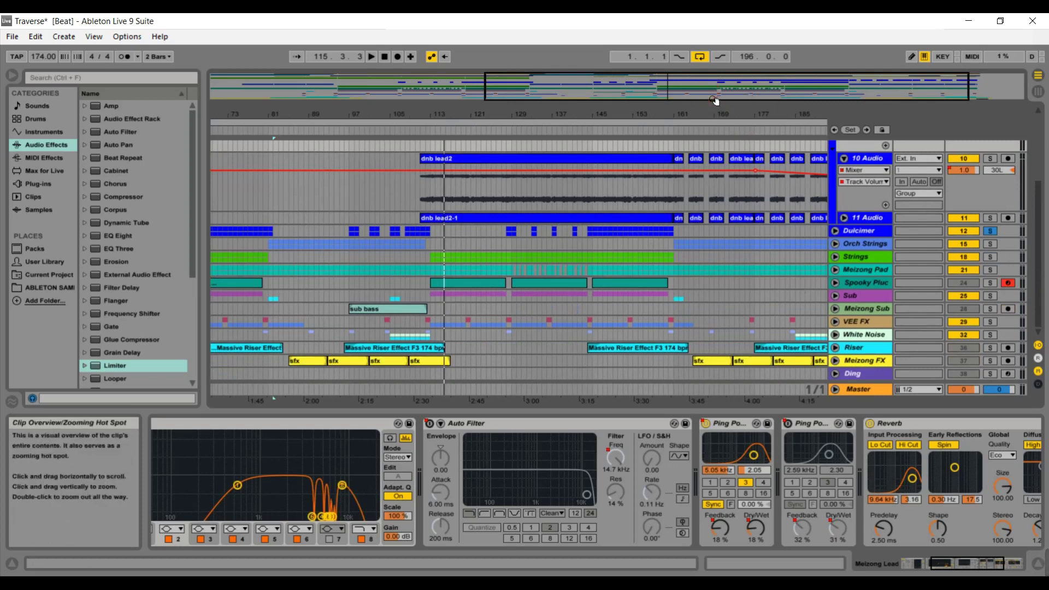
pyautogui.moveTo(714, 100); pyautogui.dragTo(714, 126)
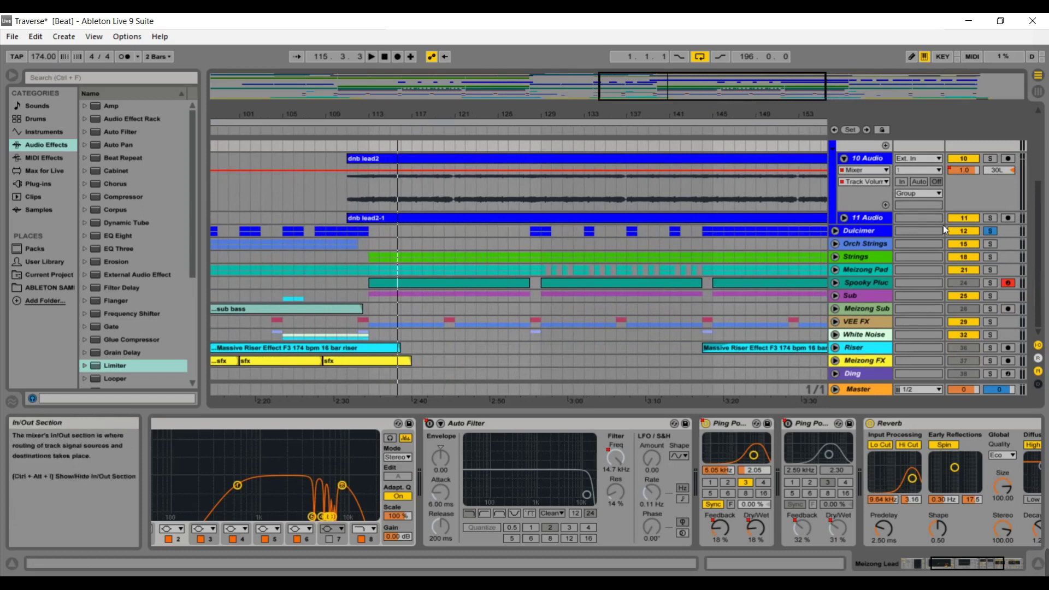
pyautogui.moveTo(1040, 244); pyautogui.dragTo(1040, 187)
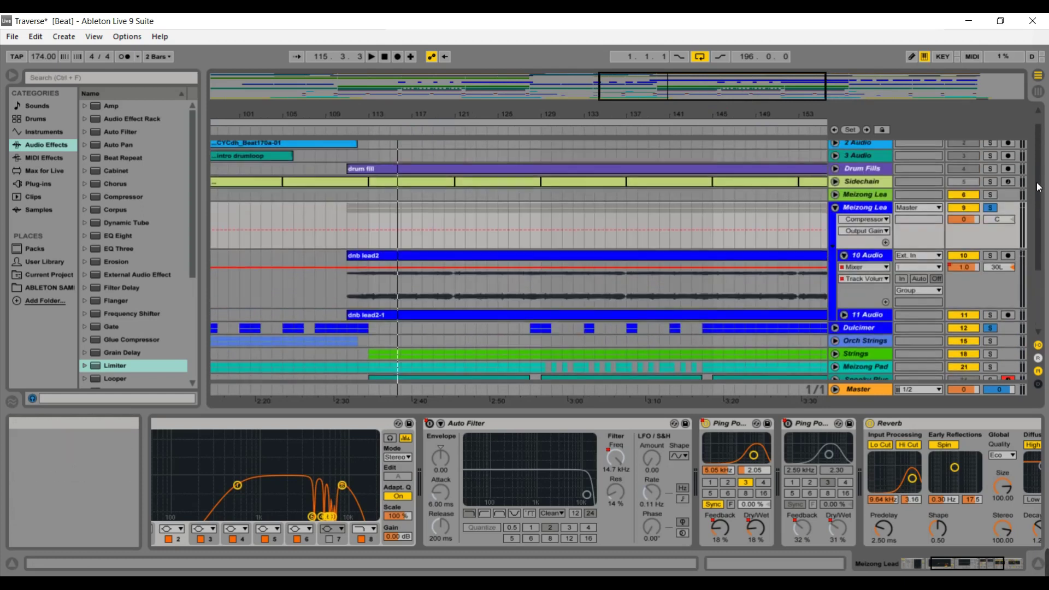
pyautogui.moveTo(730, 99)
pyautogui.mouseDown()
pyautogui.moveTo(809, 94)
pyautogui.moveTo(746, 93)
pyautogui.mouseUp()
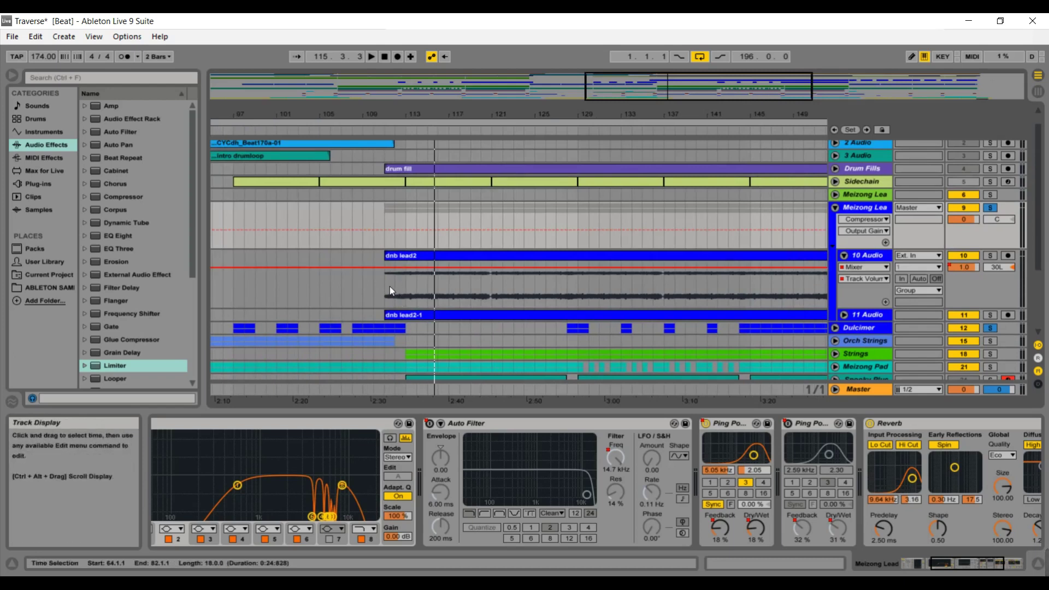
pyautogui.moveTo(657, 96); pyautogui.dragTo(657, 117)
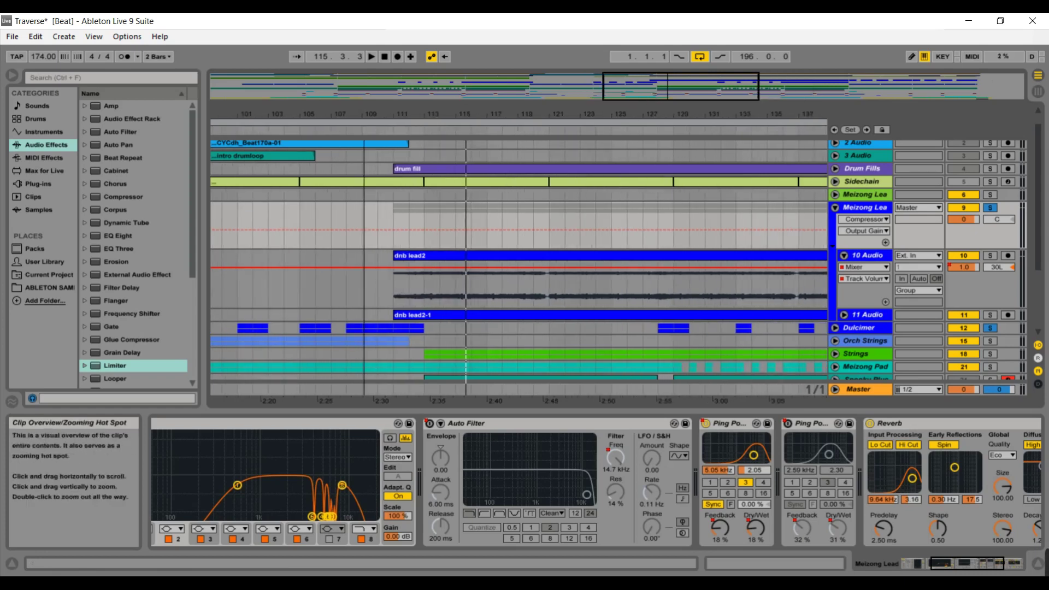
pyautogui.click(396, 139)
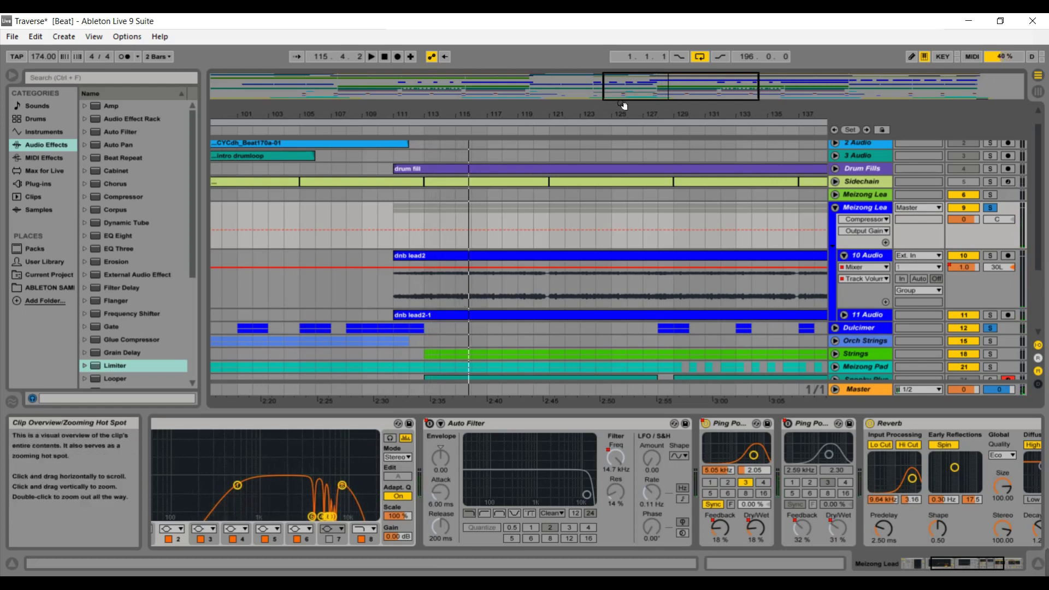
# Step: Play from about bar 133, unfold the 1 Fully Load drum track and add it to the solo, and stop around bar 146
pyautogui.moveTo(623, 105); pyautogui.dragTo(624, 92)
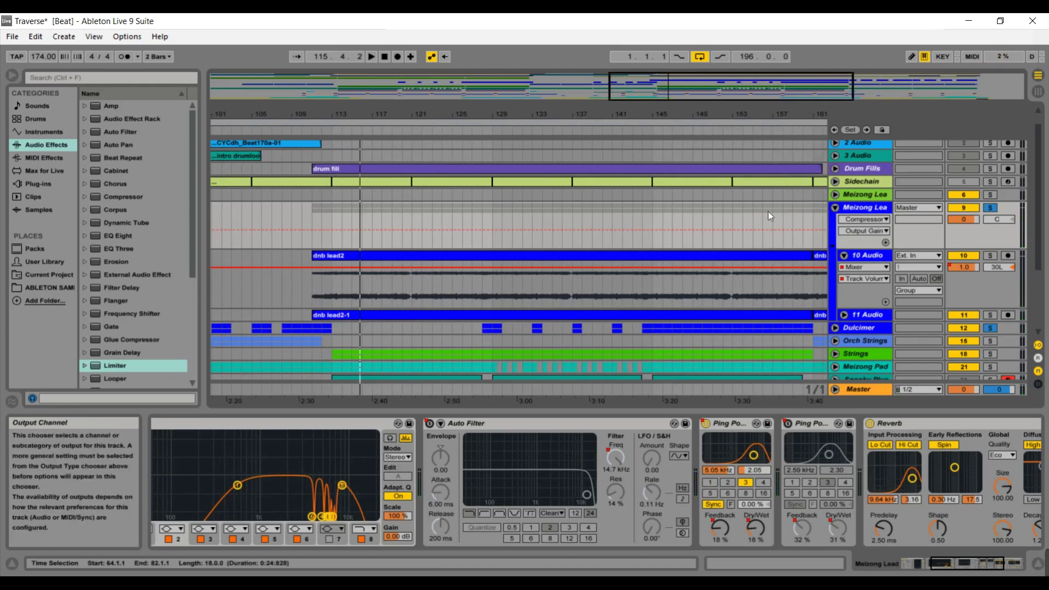
pyautogui.moveTo(706, 93); pyautogui.dragTo(722, 93)
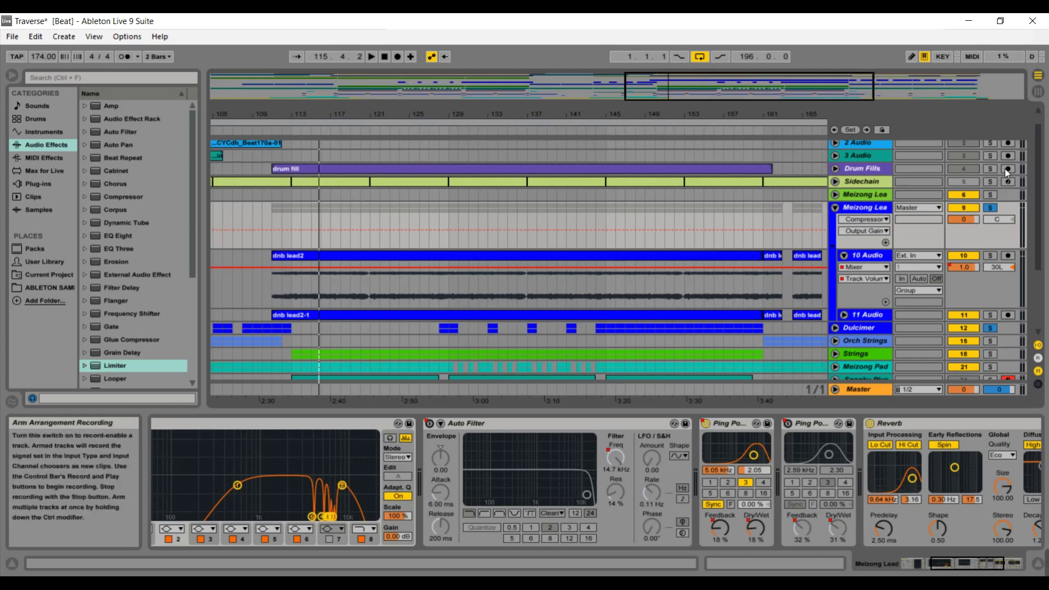
pyautogui.scroll(1, 1041, 195)
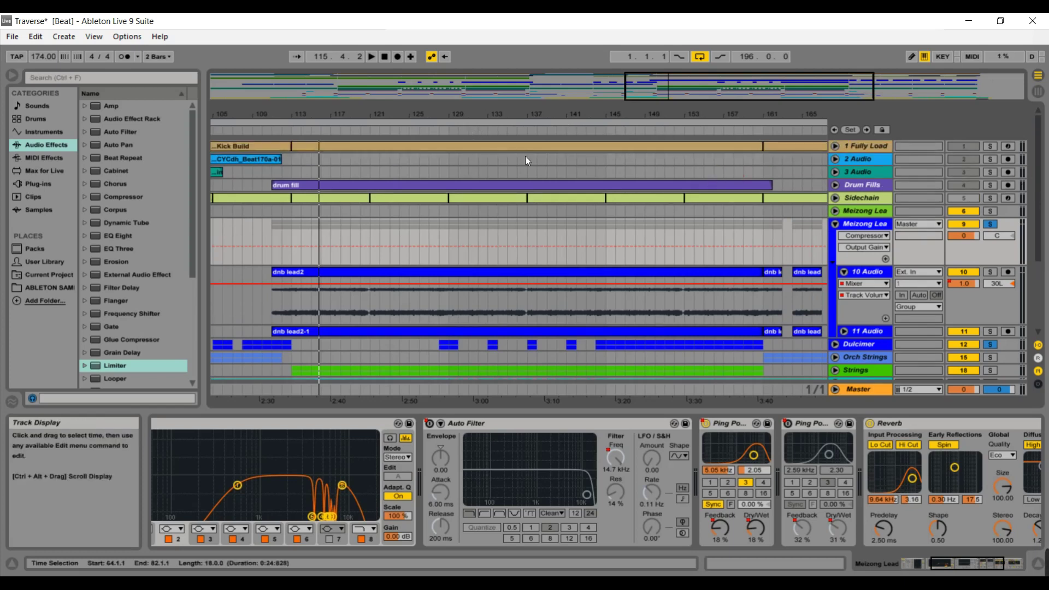
pyautogui.click(490, 133)
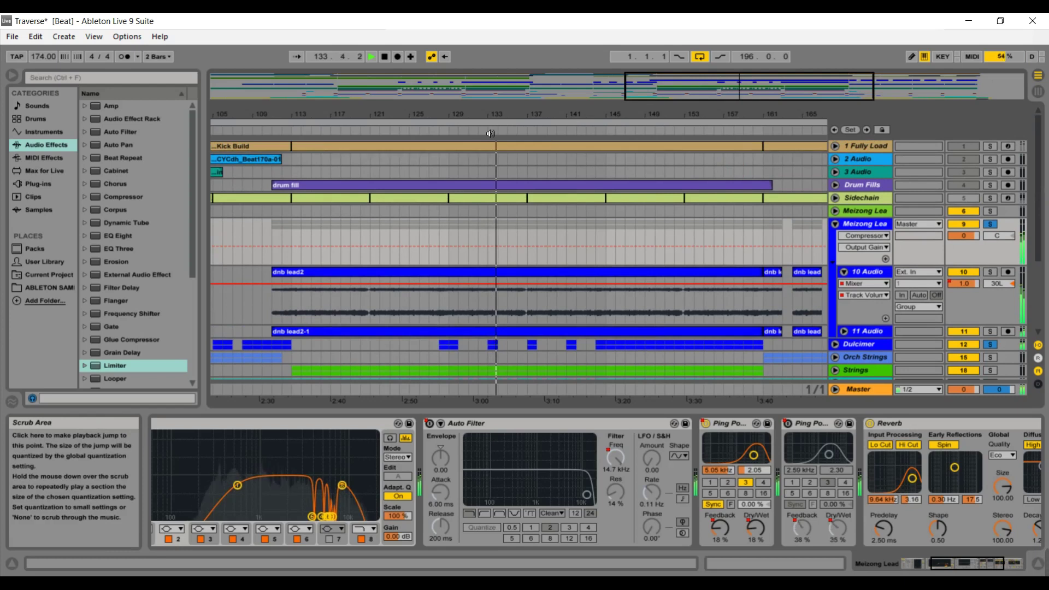
pyautogui.click(836, 144)
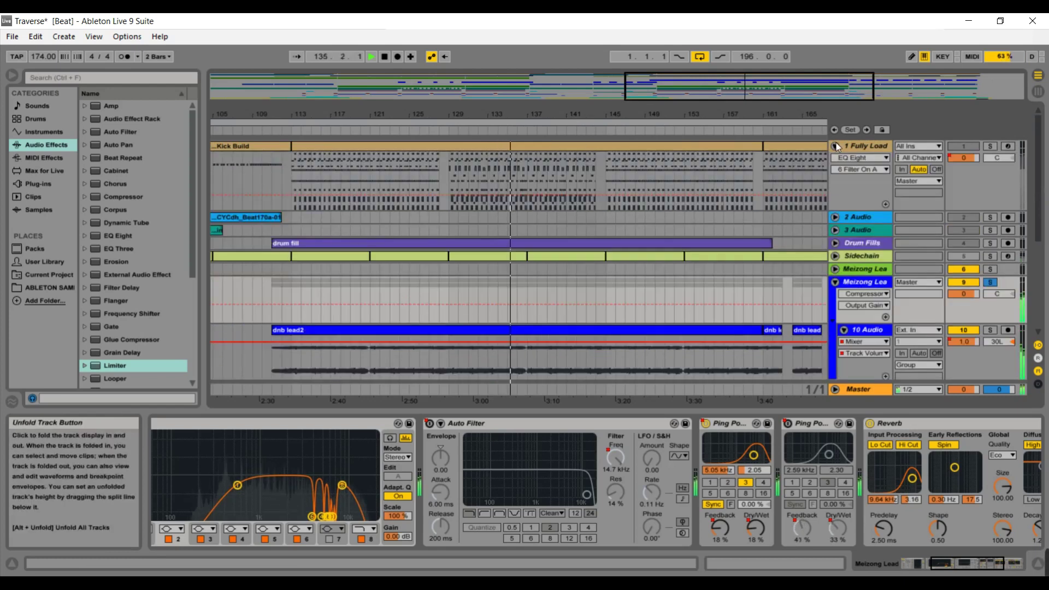
pyautogui.click(989, 146)
pyautogui.moveTo(1036, 159); pyautogui.dragTo(1039, 184)
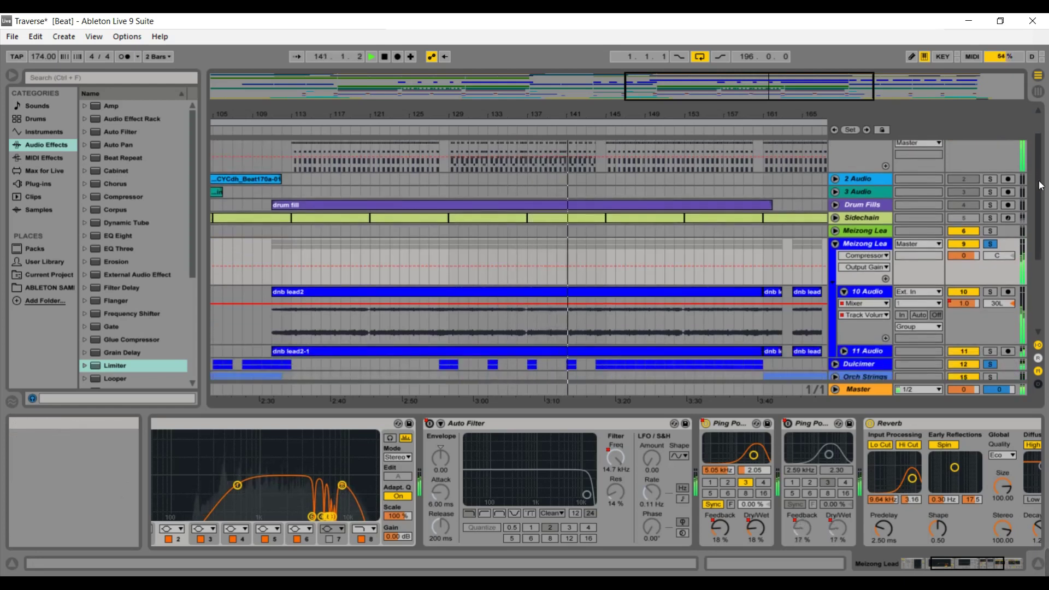
pyautogui.moveTo(1041, 186)
pyautogui.mouseDown()
pyautogui.moveTo(1043, 222)
pyautogui.moveTo(1039, 198)
pyautogui.mouseUp()
pyautogui.scroll(1, 1039, 197)
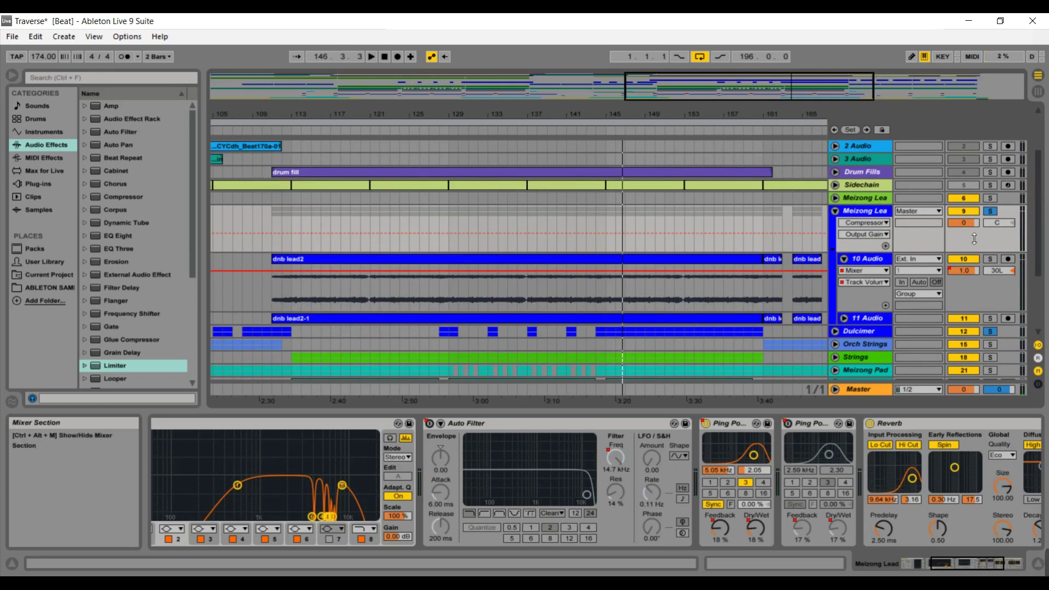
# Step: Unfold the Strings group to show its spiccato strings, then the Sub group to show the Drop Sub 2 notes, folding each again
pyautogui.moveTo(1036, 232); pyautogui.dragTo(1038, 256)
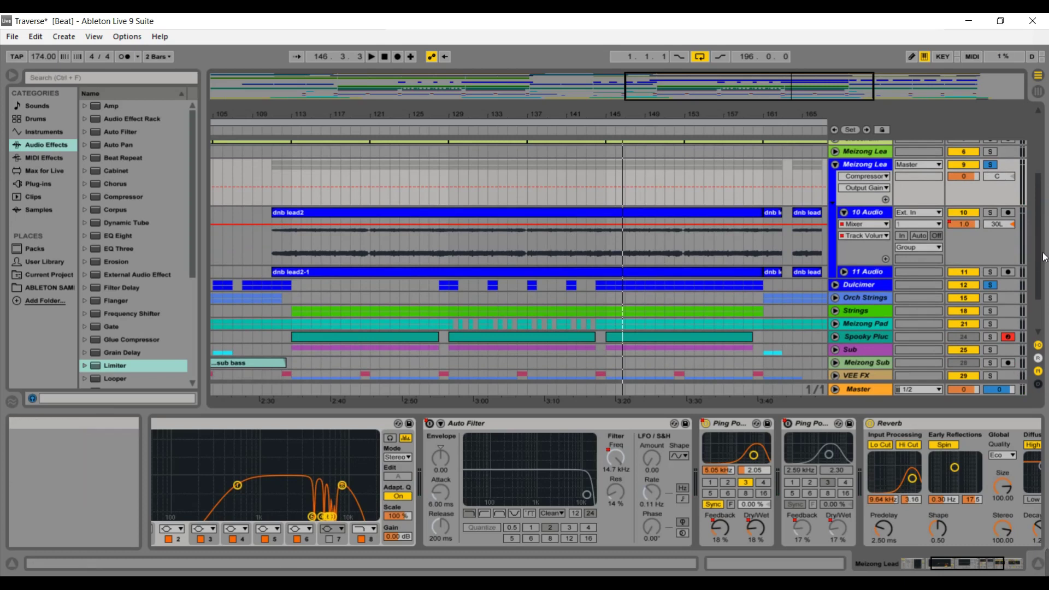
pyautogui.moveTo(1039, 275); pyautogui.dragTo(1044, 311)
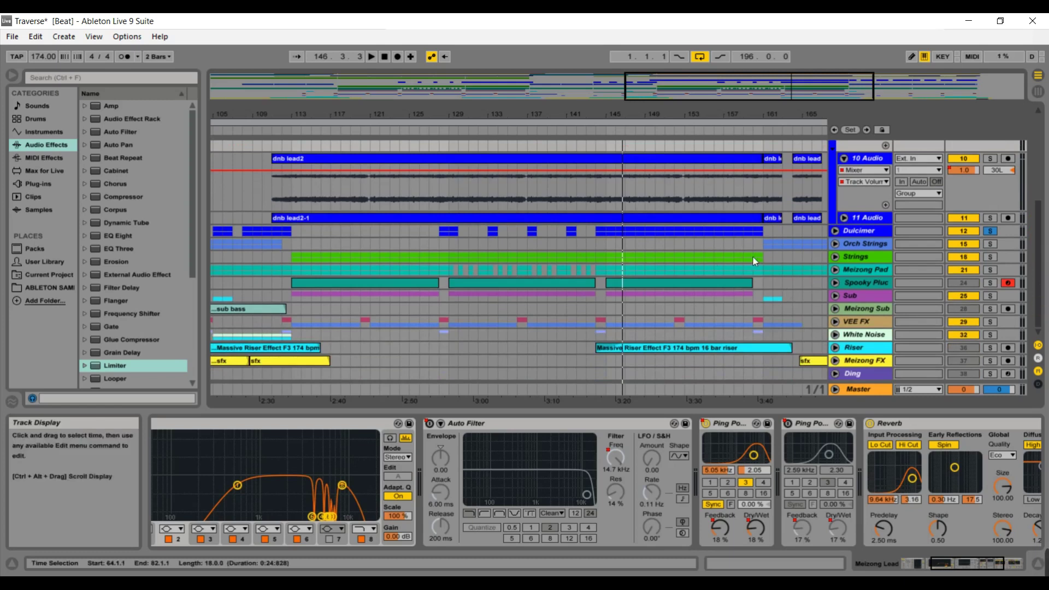
pyautogui.click(834, 256)
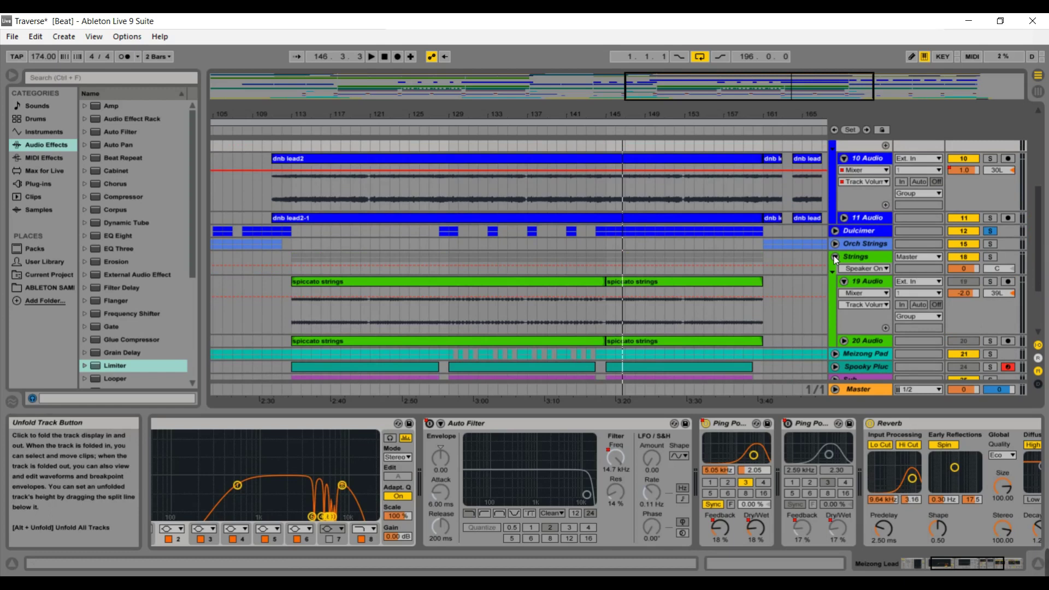
pyautogui.click(834, 256)
pyautogui.click(835, 296)
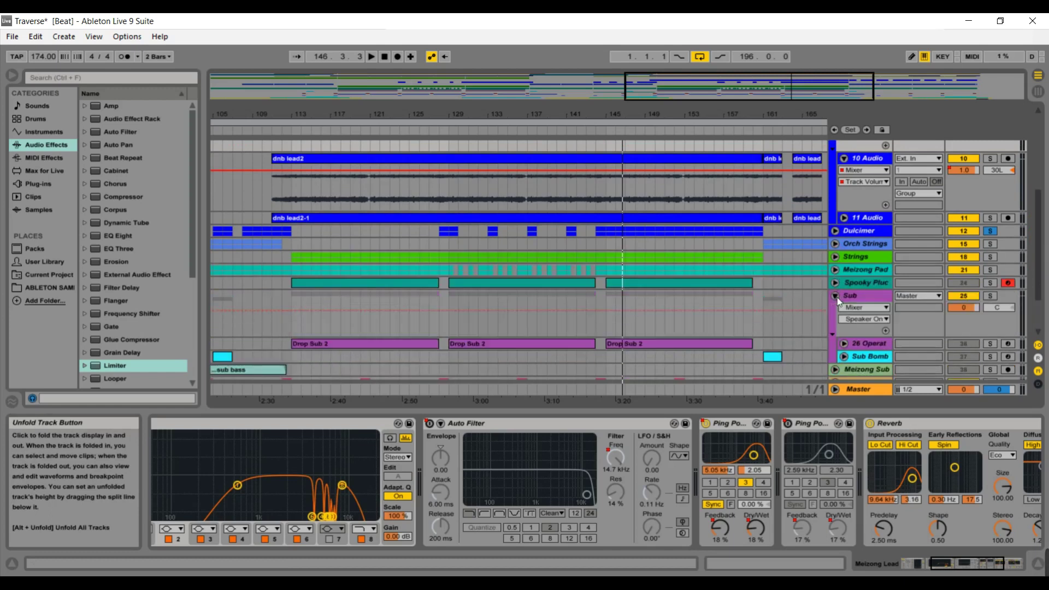
pyautogui.scroll(-1, 845, 345)
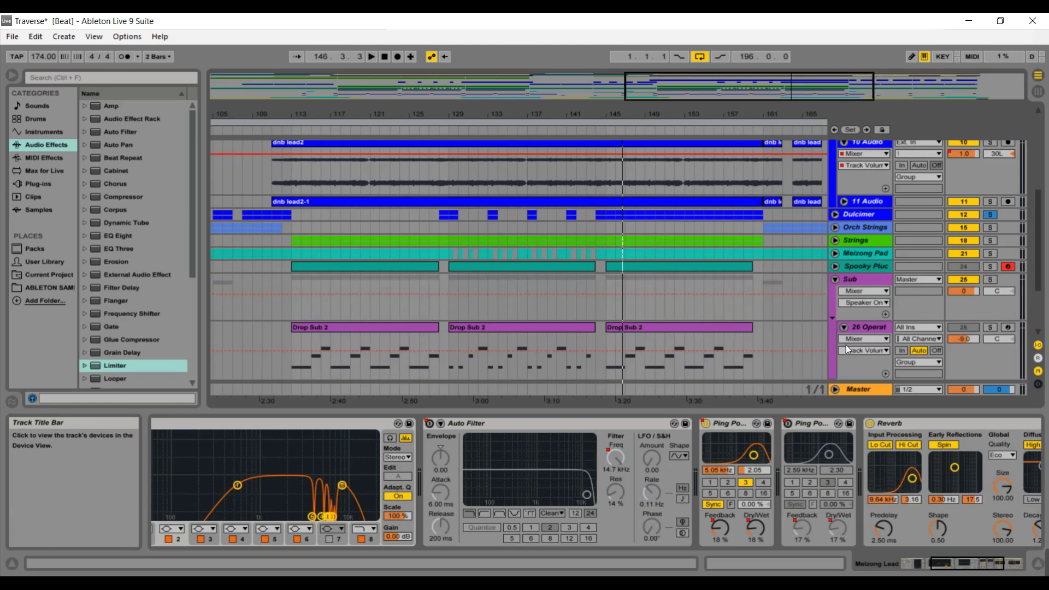
pyautogui.click(843, 326)
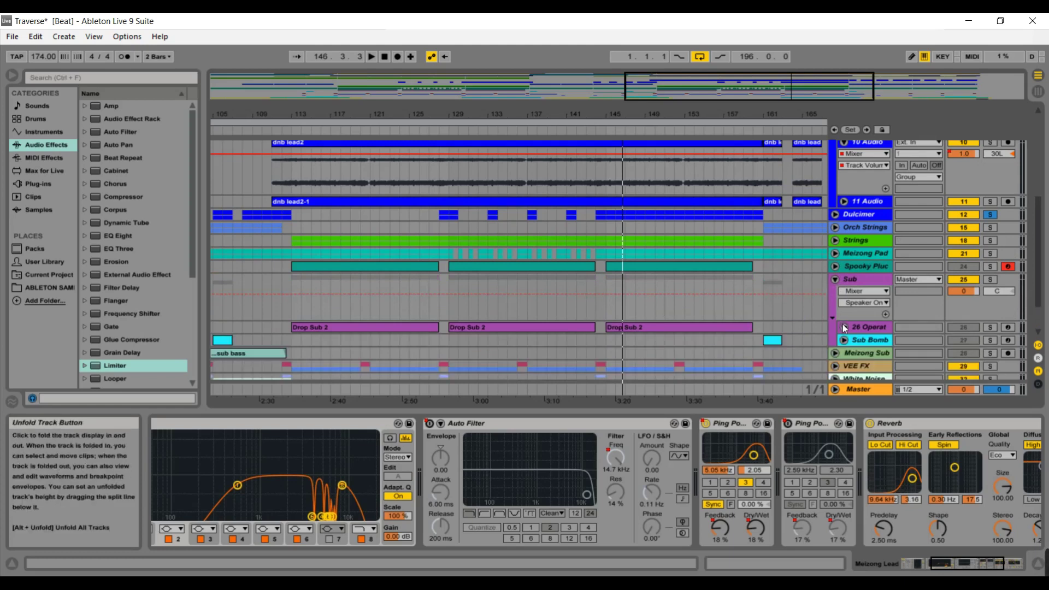
pyautogui.click(834, 279)
# Step: Fold 10 Audio, open the notes of the 1 Fully Load drum clip starting at bar 113, and play from about bar 121
pyautogui.scroll(3, 1028, 170)
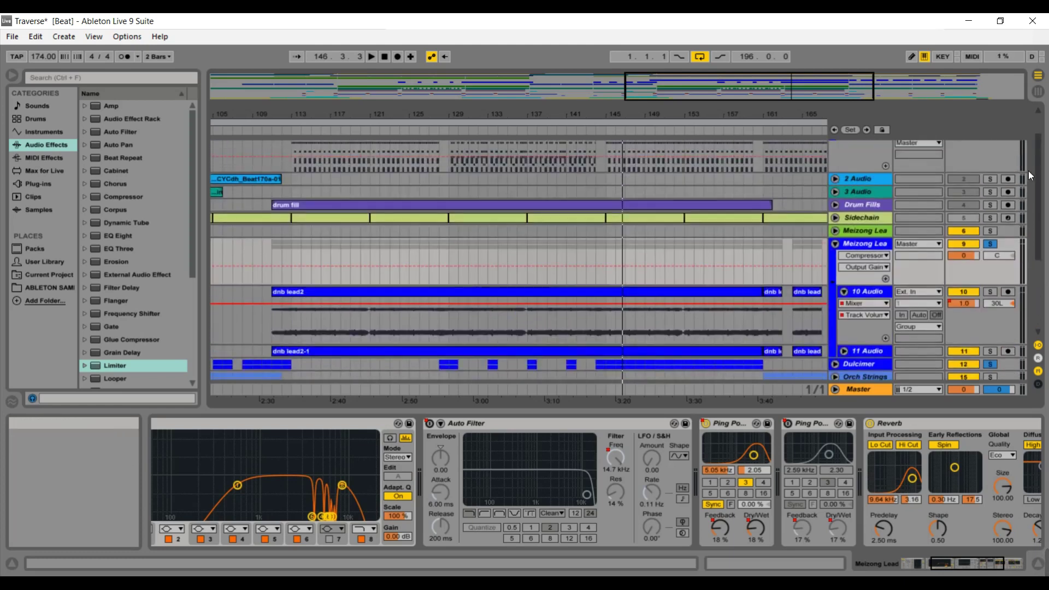
pyautogui.click(844, 292)
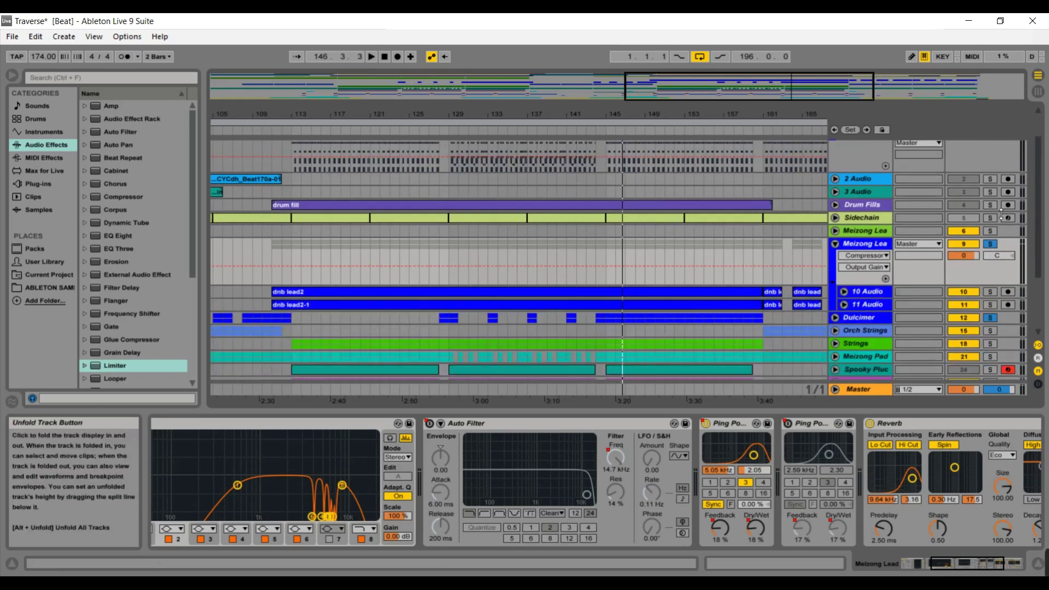
pyautogui.scroll(2, 1034, 185)
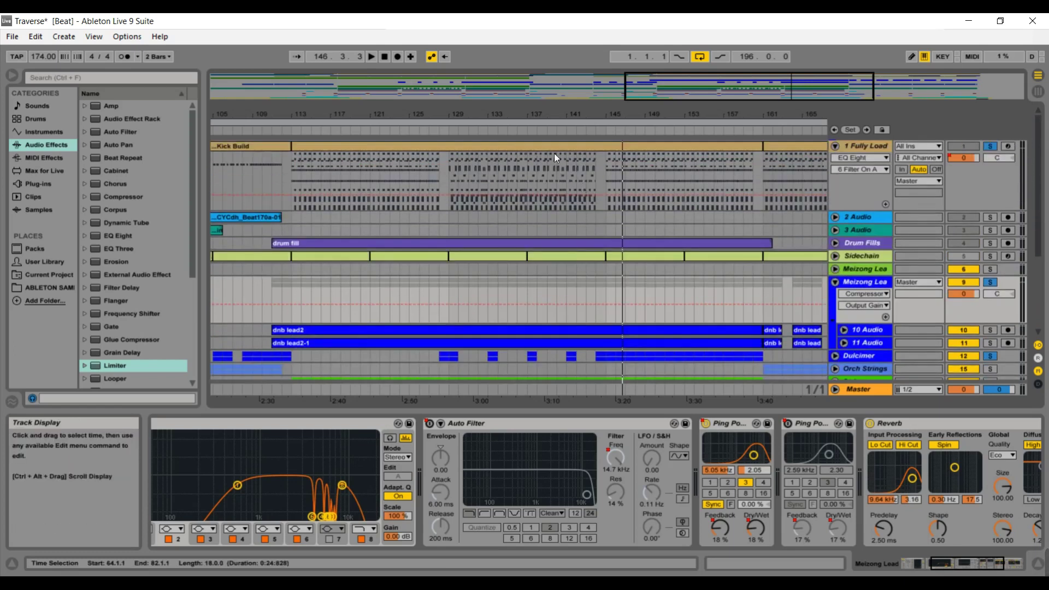
pyautogui.doubleClick(554, 145)
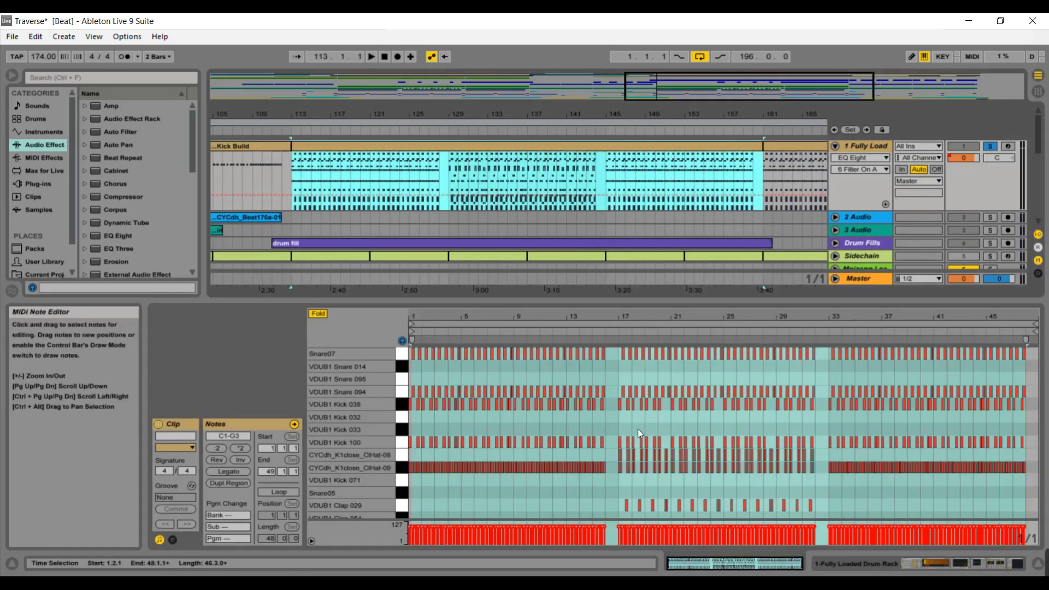
pyautogui.click(376, 136)
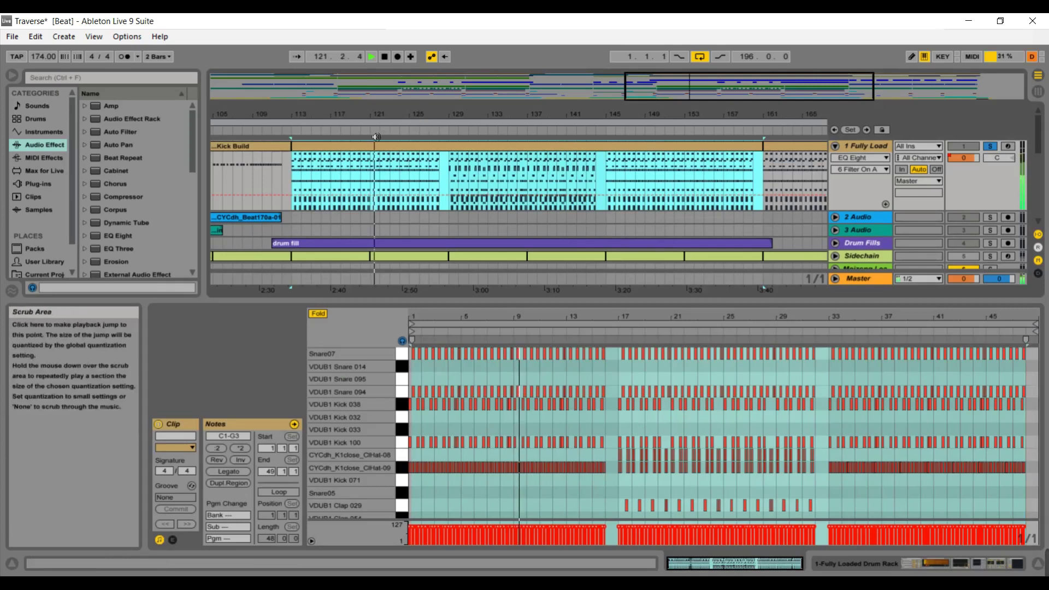
# Step: Play the soloed drums from about bar 129, replay the soloed lead and Dulcimer from about bar 153, and clear the solos
pyautogui.click(450, 136)
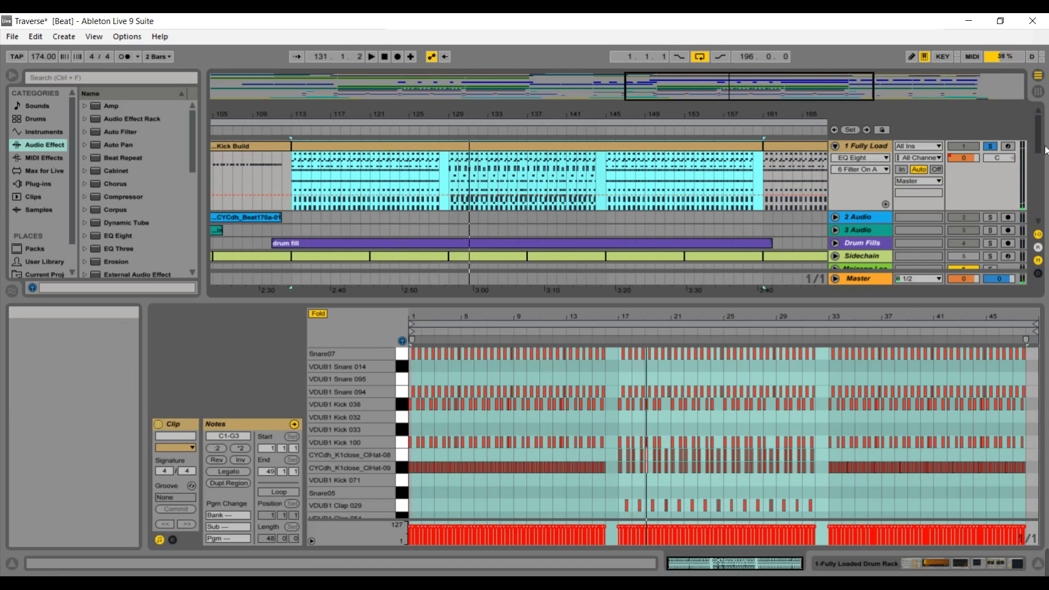
pyautogui.moveTo(1040, 147); pyautogui.dragTo(1040, 191)
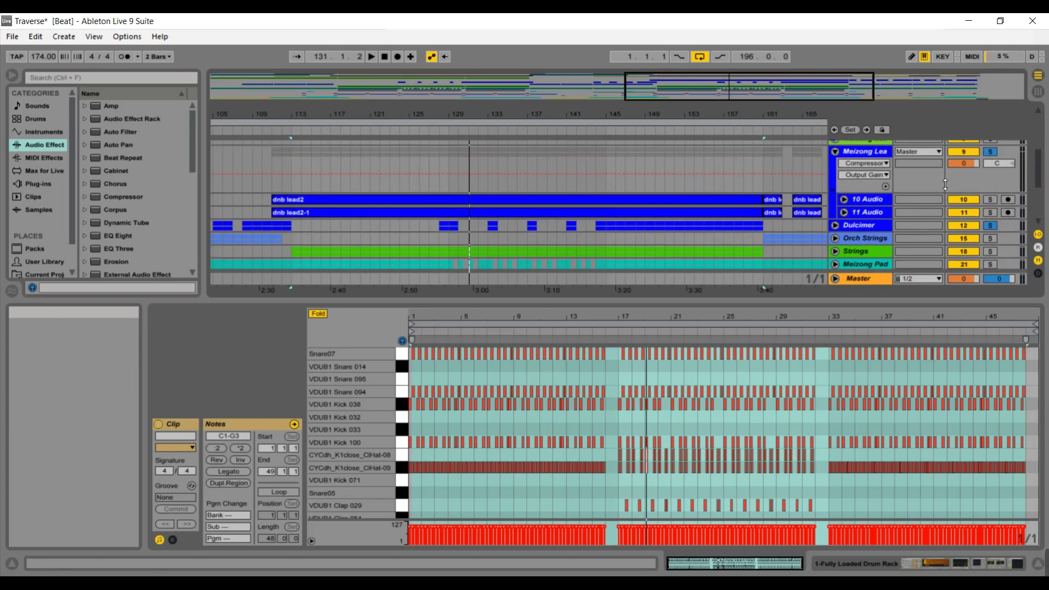
pyautogui.click(695, 137)
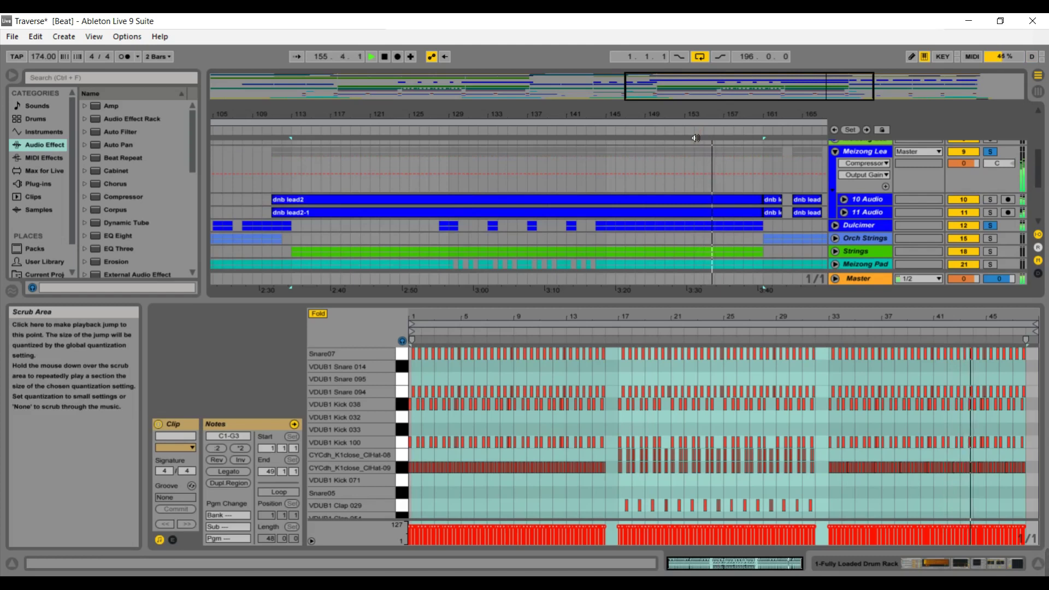
pyautogui.press('space')
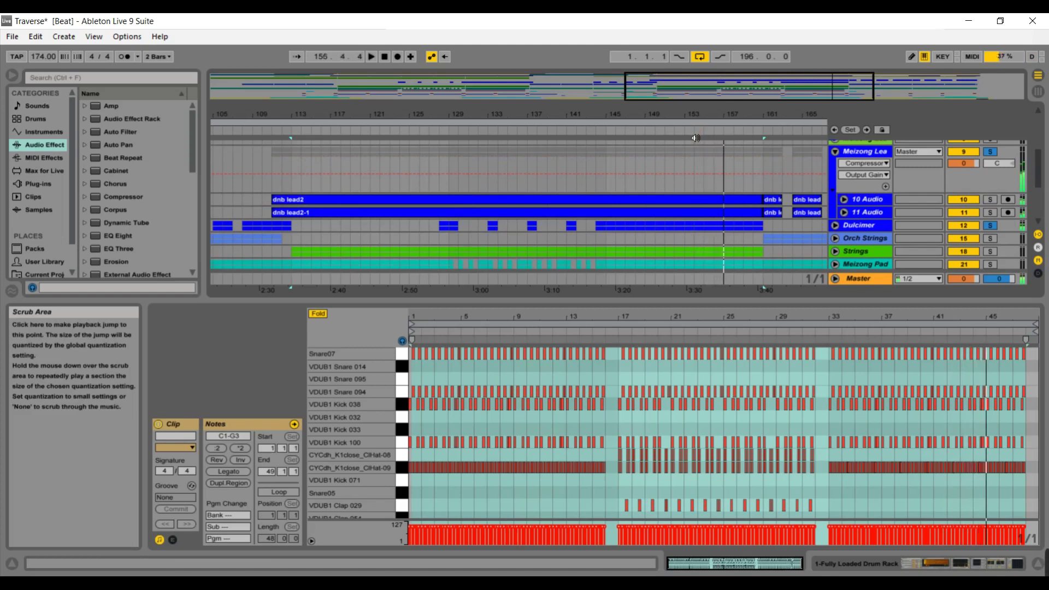
pyautogui.click(989, 226)
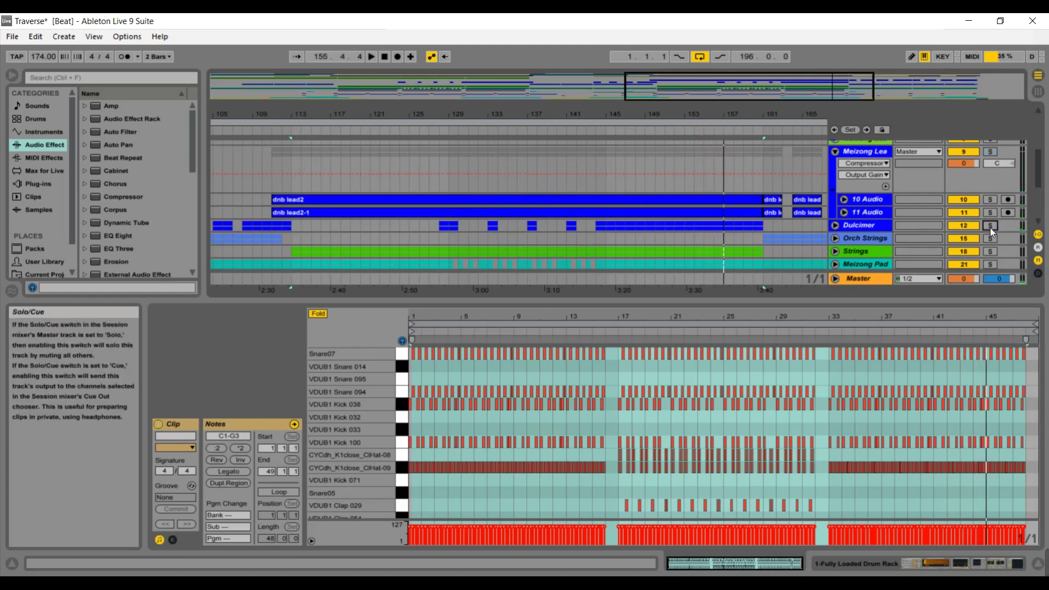
# Step: Show the Master track's devices and play the full mix from about bar 157, stopping around bar 162
pyautogui.doubleClick(867, 280)
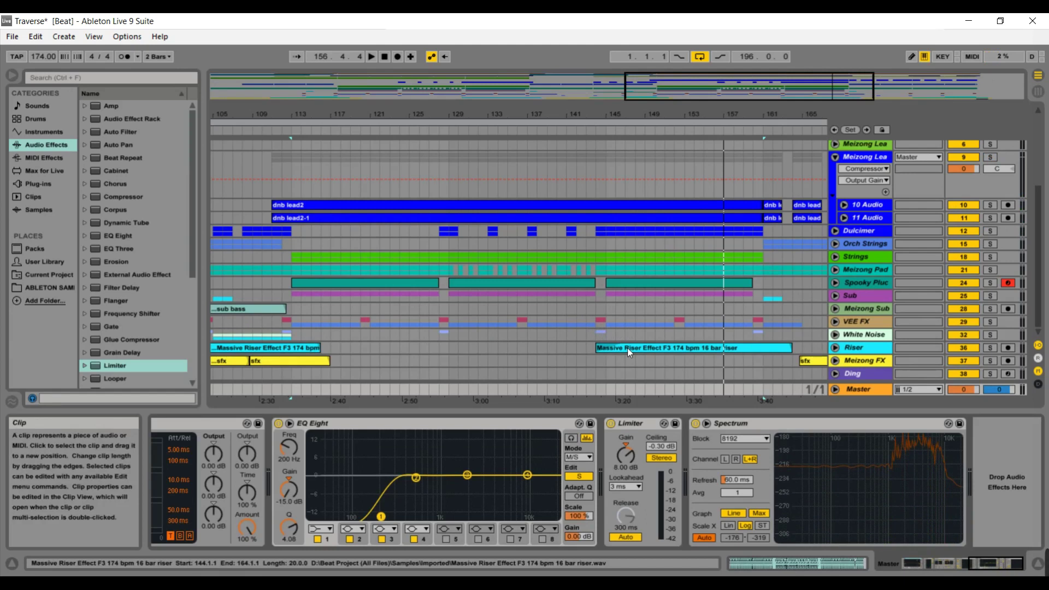
pyautogui.click(726, 133)
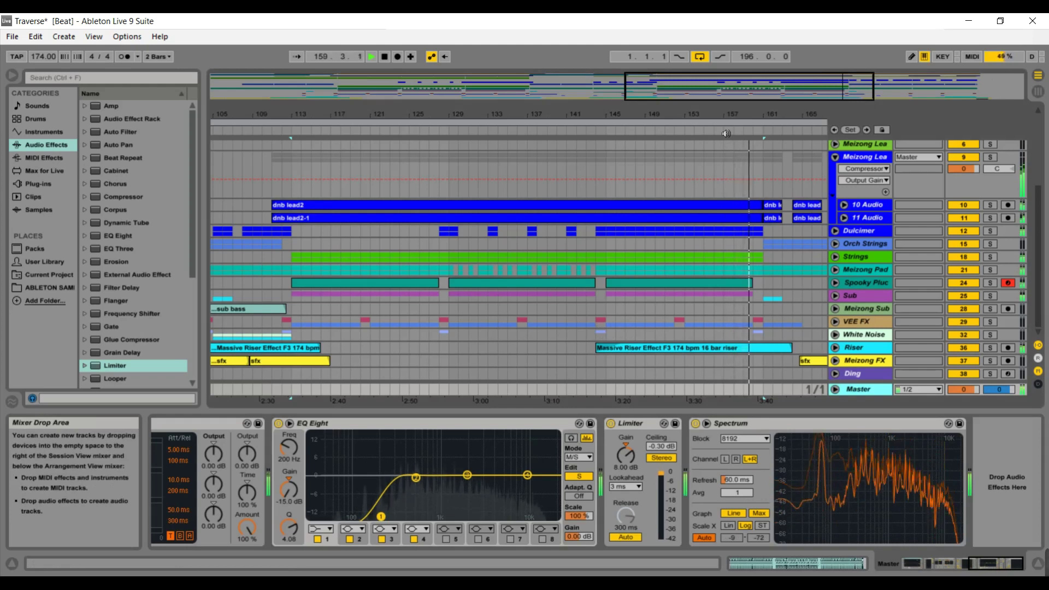
pyautogui.click(384, 56)
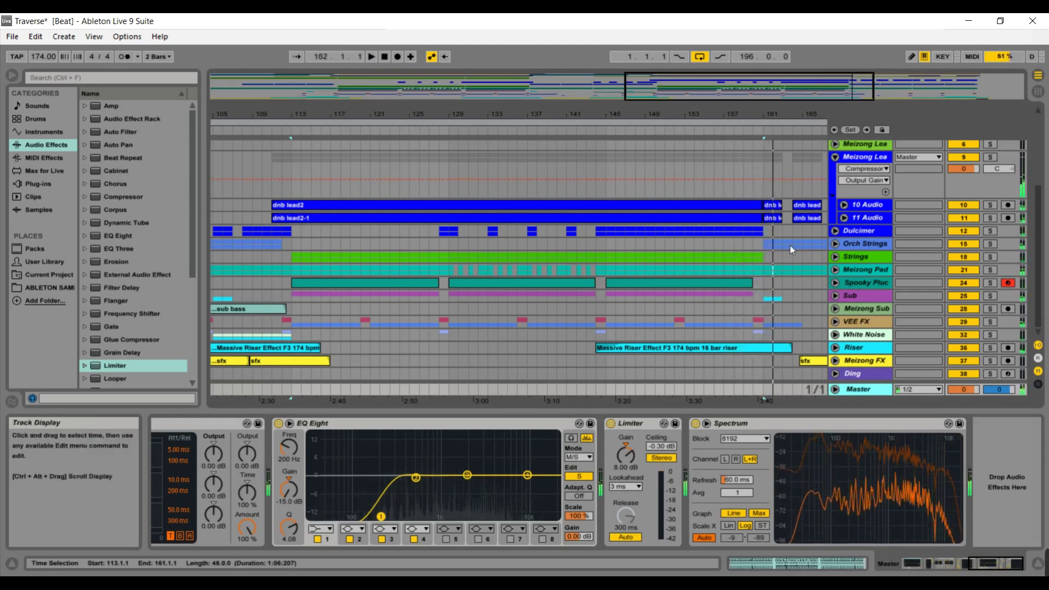
# Step: Bring the section from bar 161 into view, show the blue Meizong Lead group's devices and unfold its 10 Audio track
pyautogui.scroll(3, 1031, 206)
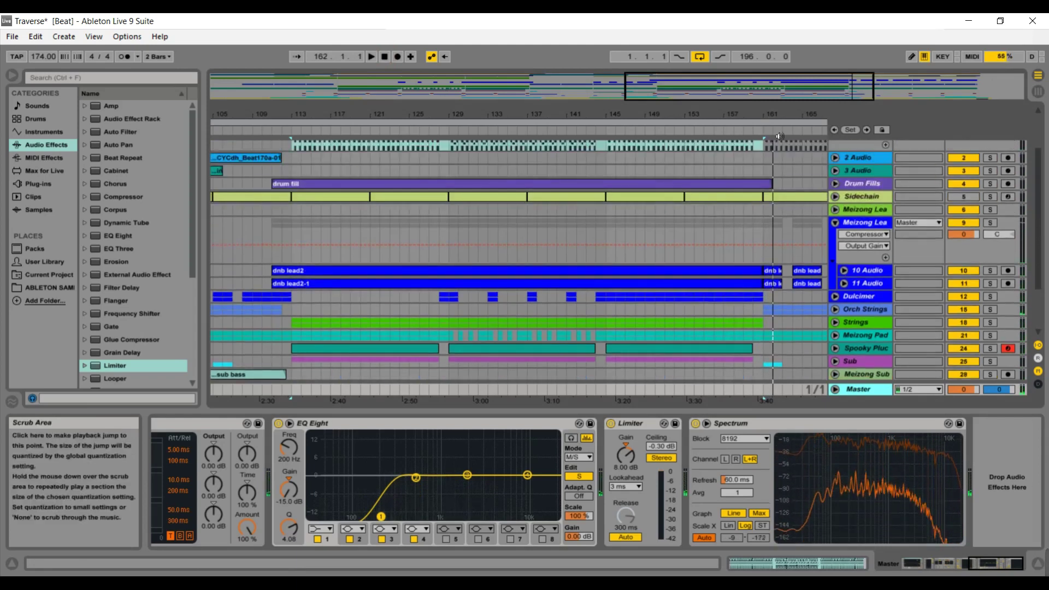
pyautogui.moveTo(761, 98); pyautogui.dragTo(831, 105)
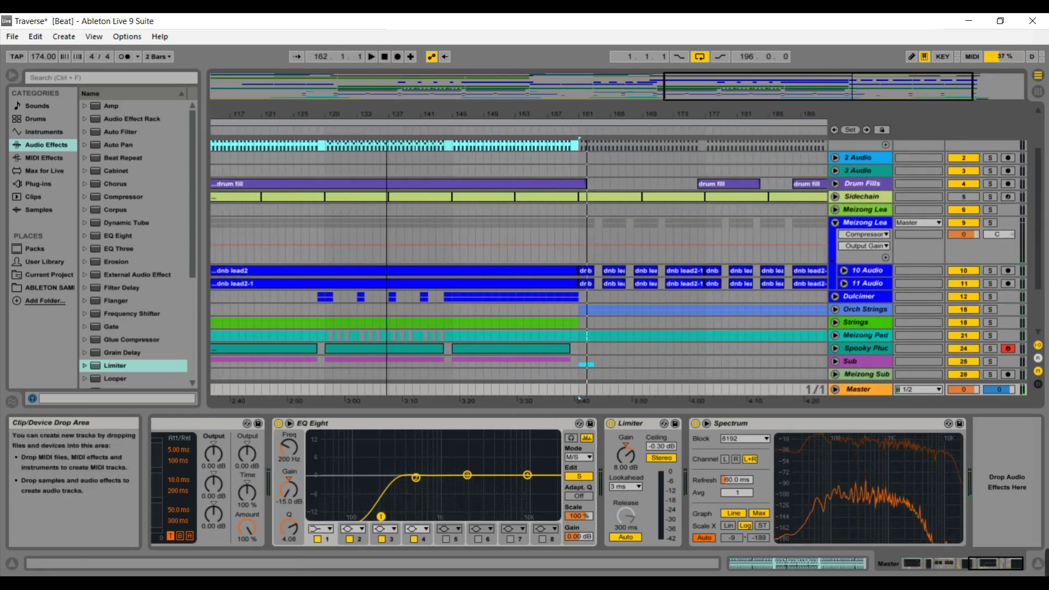
pyautogui.click(854, 223)
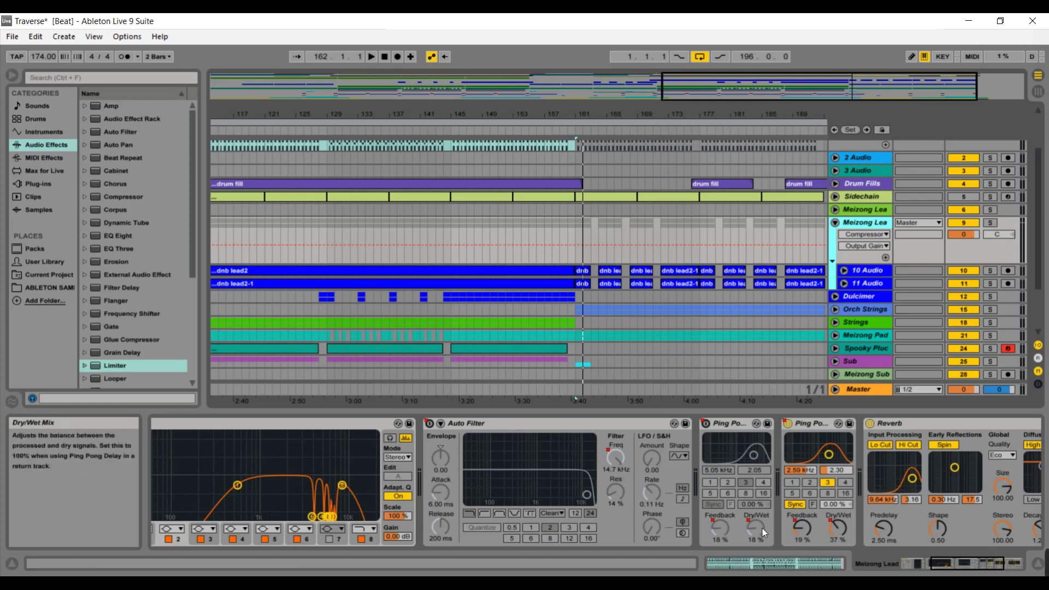
pyautogui.click(843, 271)
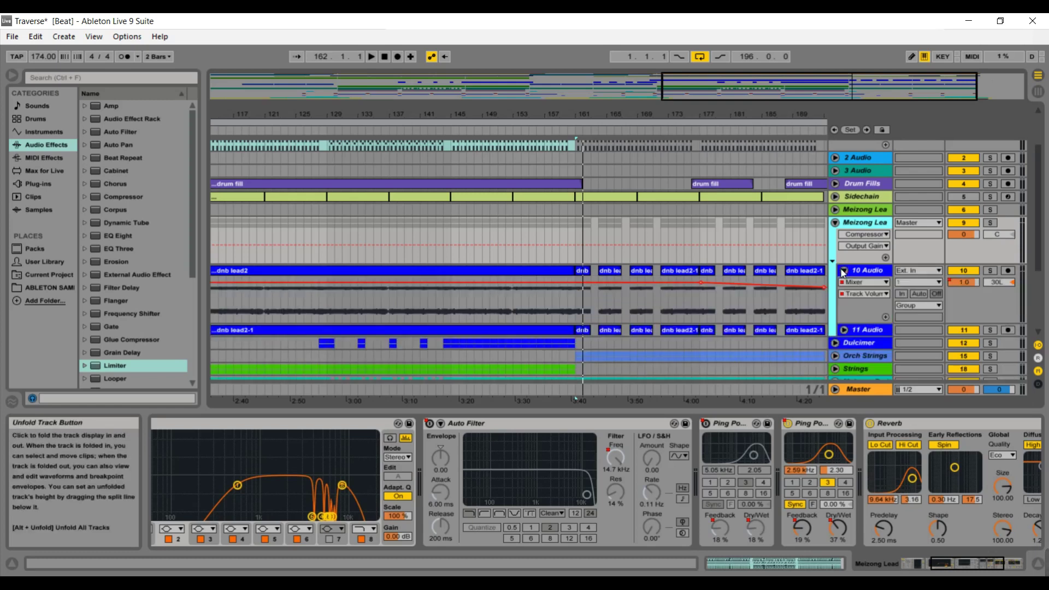
# Step: Display the first Ping Pong Delay's Feedback automation on the blue Meizong Lead group
pyautogui.moveTo(779, 91); pyautogui.dragTo(779, 75)
pyautogui.click(857, 282)
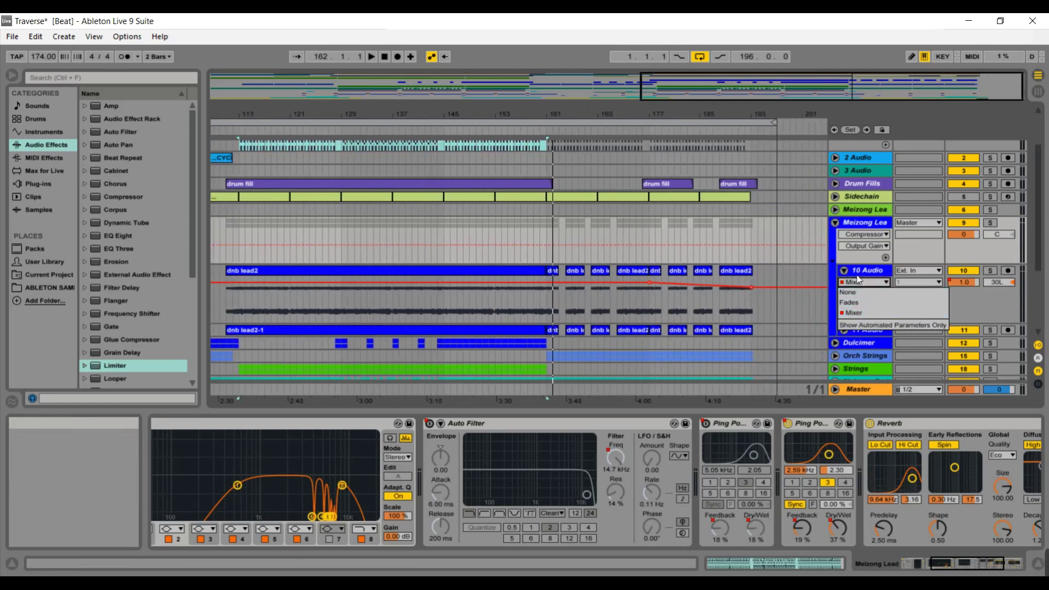
pyautogui.click(858, 234)
pyautogui.click(856, 235)
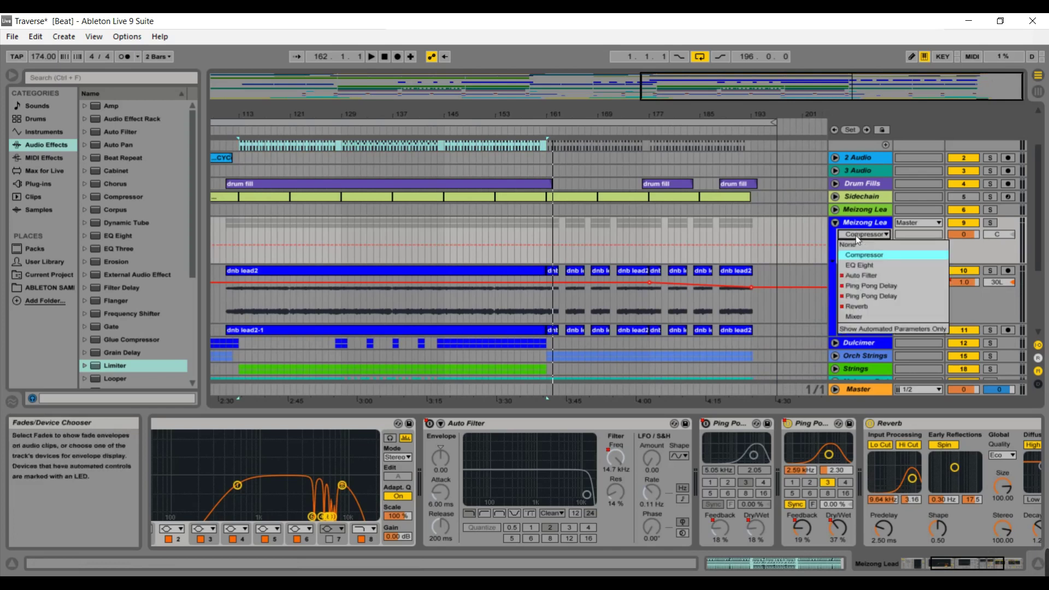
pyautogui.click(853, 285)
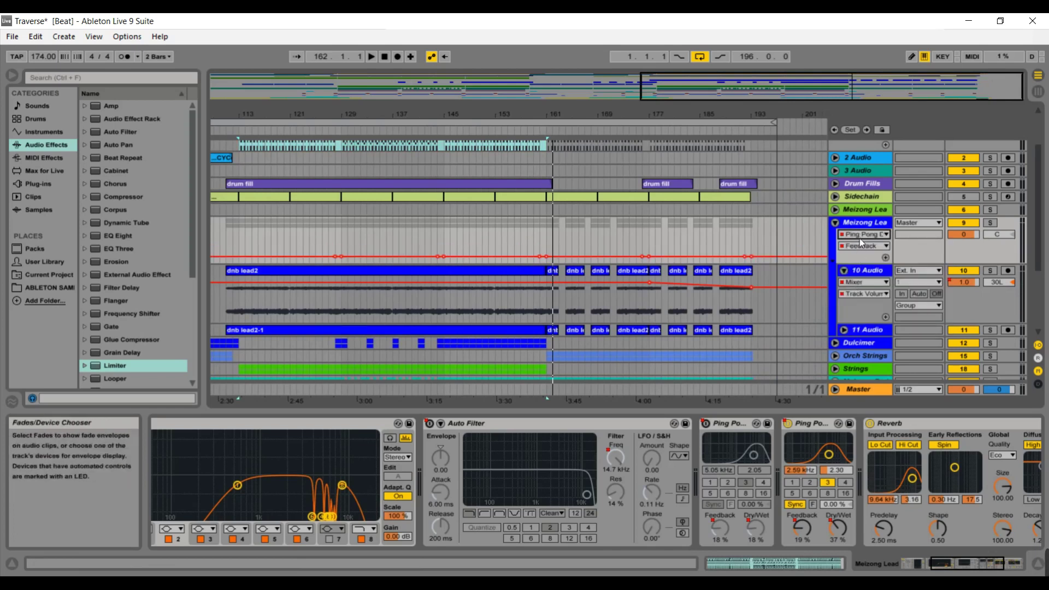
# Step: Show the second Ping Pong Delay's Dry/Wet automation on the lead group, compare its Feedback automation, and return to Dry/Wet
pyautogui.click(859, 236)
pyautogui.click(860, 295)
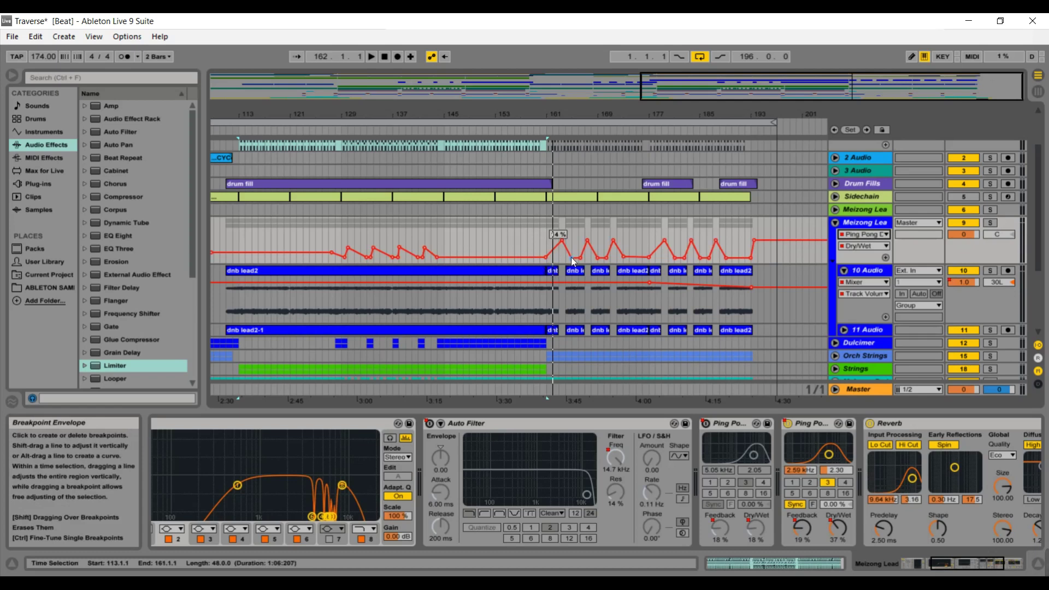
pyautogui.click(851, 247)
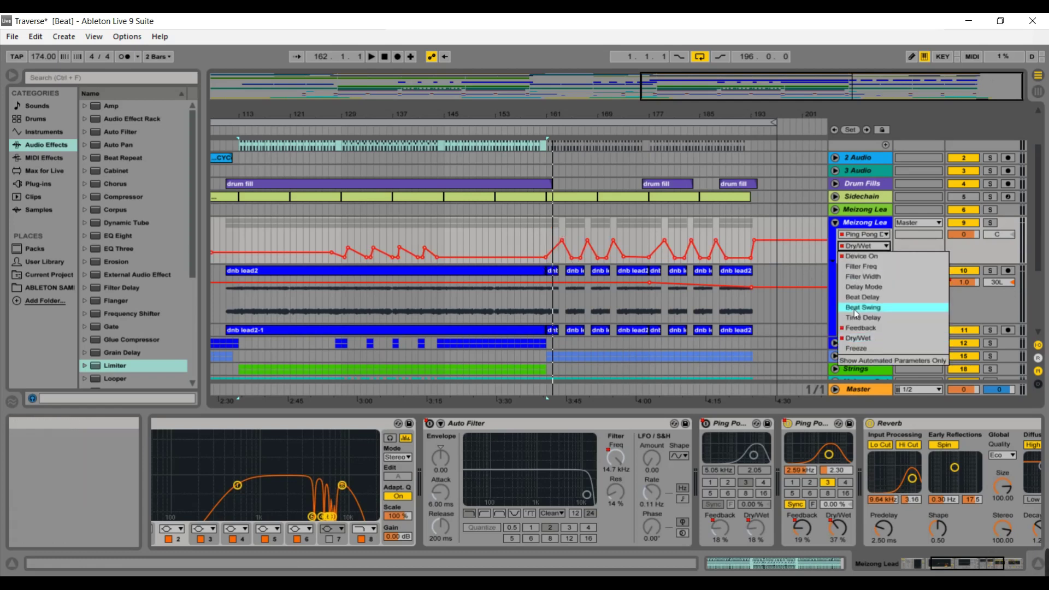
pyautogui.click(856, 328)
pyautogui.click(857, 244)
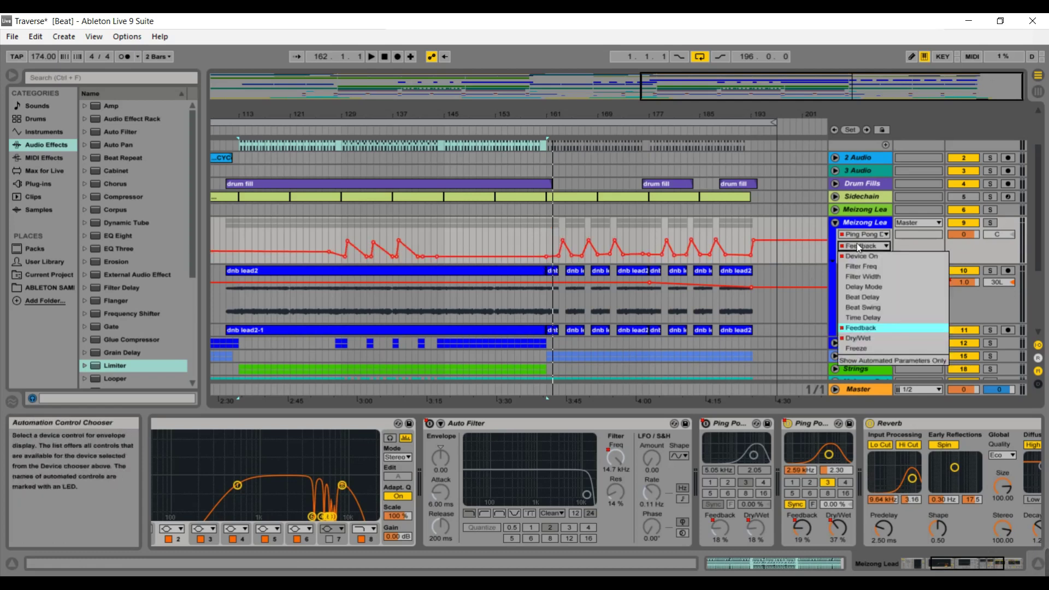
pyautogui.click(858, 337)
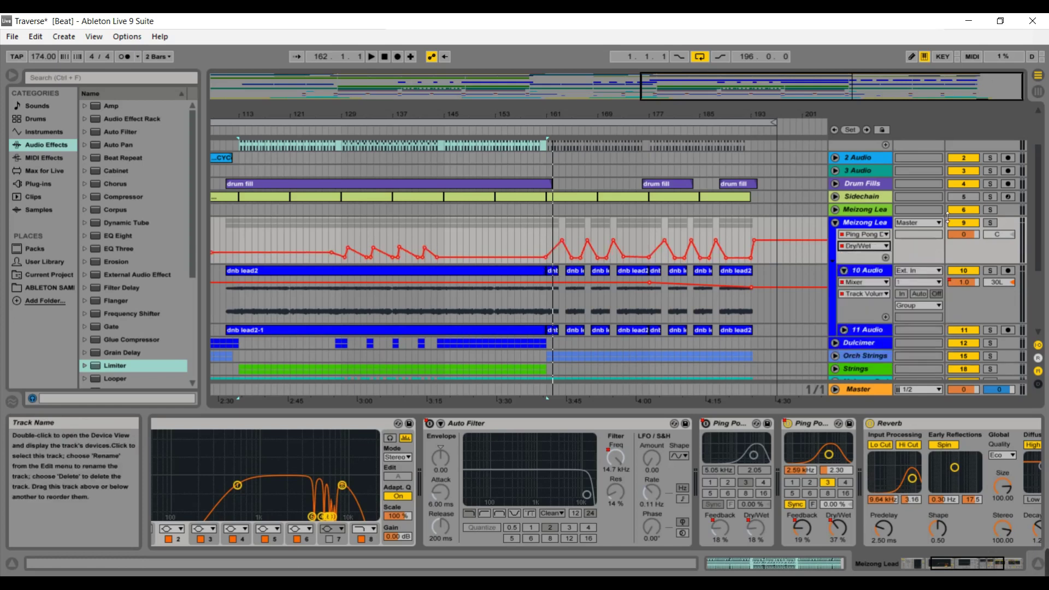
# Step: Solo the blue Meizong Lead group and play it from bar 161 and again from about bar 168, stopping around bar 174
pyautogui.click(547, 136)
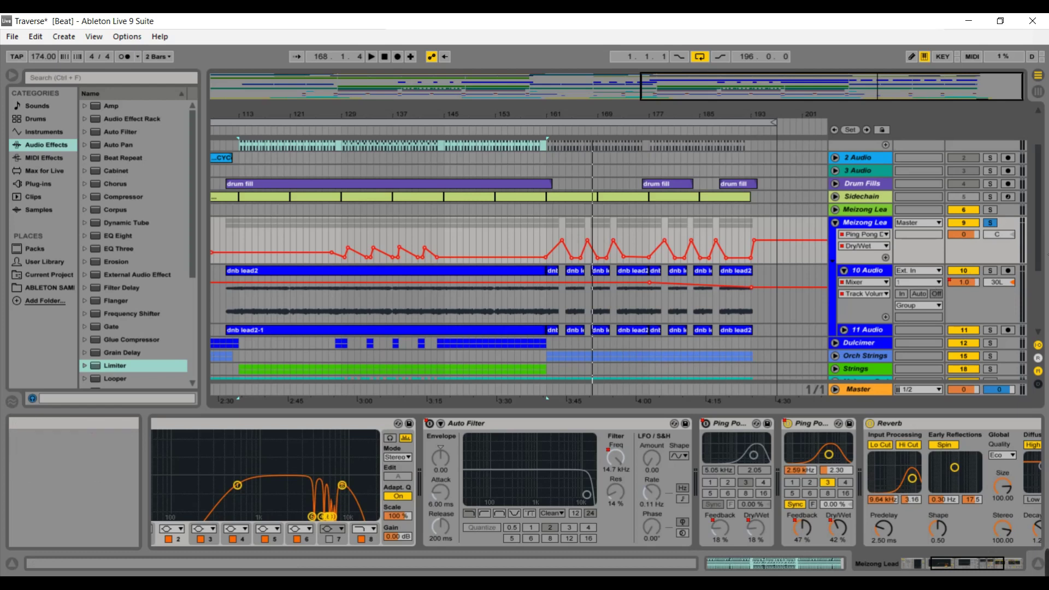
pyautogui.moveTo(1039, 253)
pyautogui.mouseDown()
pyautogui.moveTo(1038, 225)
pyautogui.moveTo(1043, 265)
pyautogui.mouseUp()
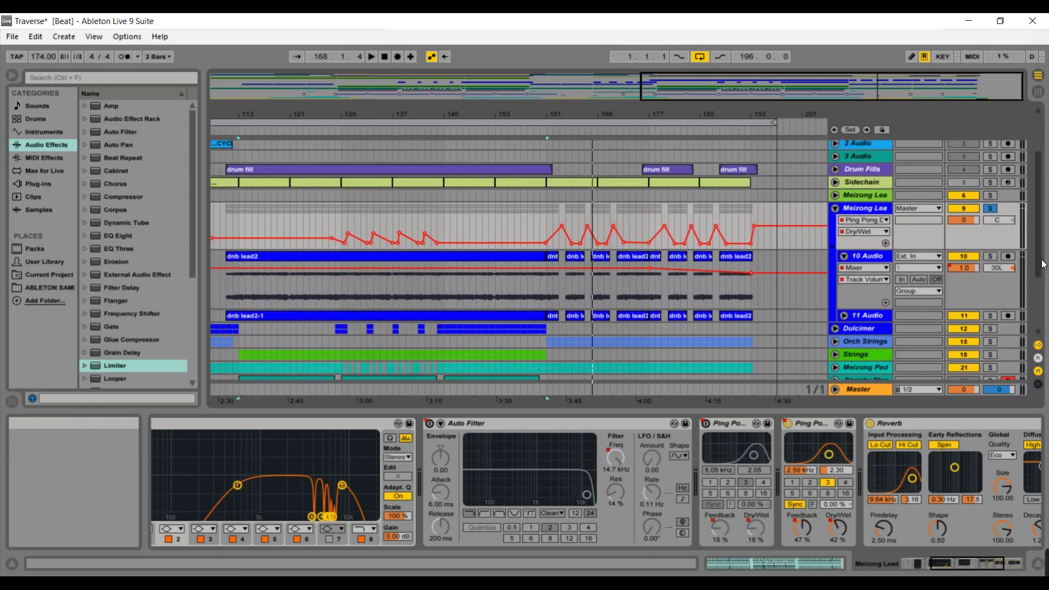
pyautogui.click(593, 136)
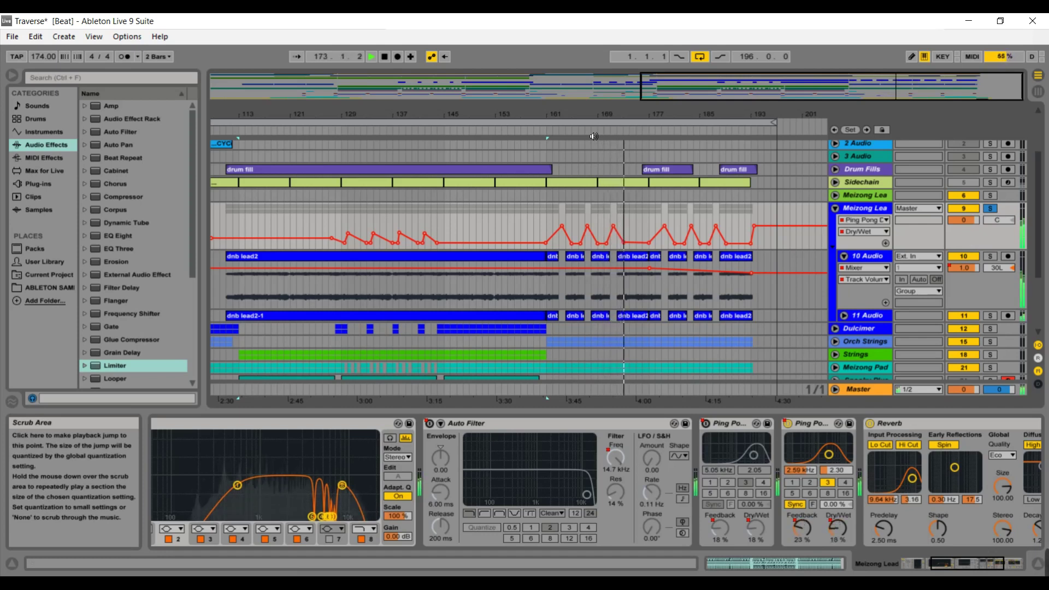
pyautogui.press('space')
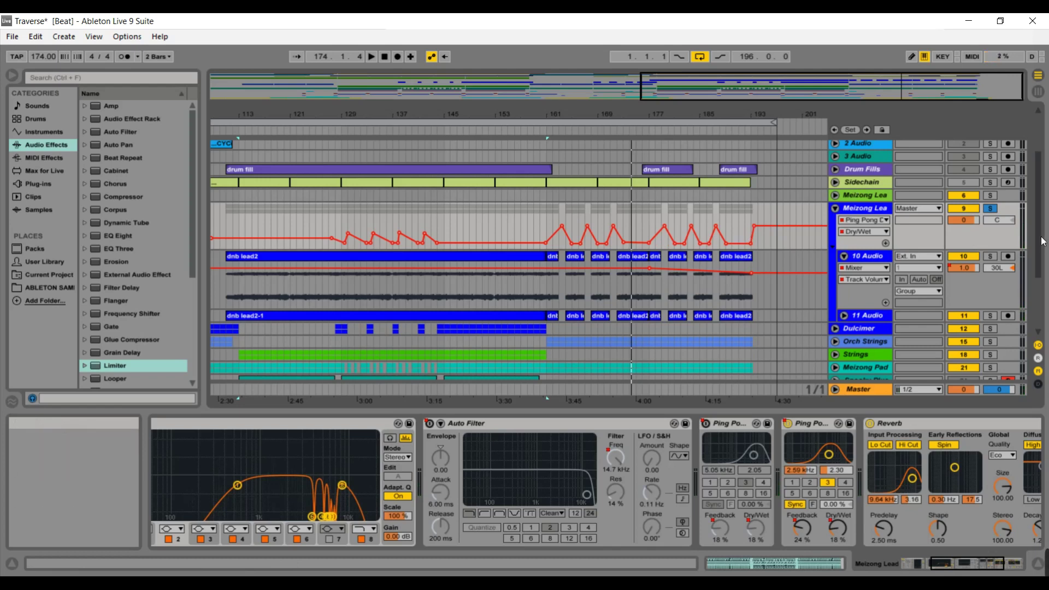
# Step: Fold the blue Meizong Lead group, solo Orch Strings and Meizong Pad in its place, and play them from bar 161
pyautogui.moveTo(1042, 241); pyautogui.dragTo(1041, 292)
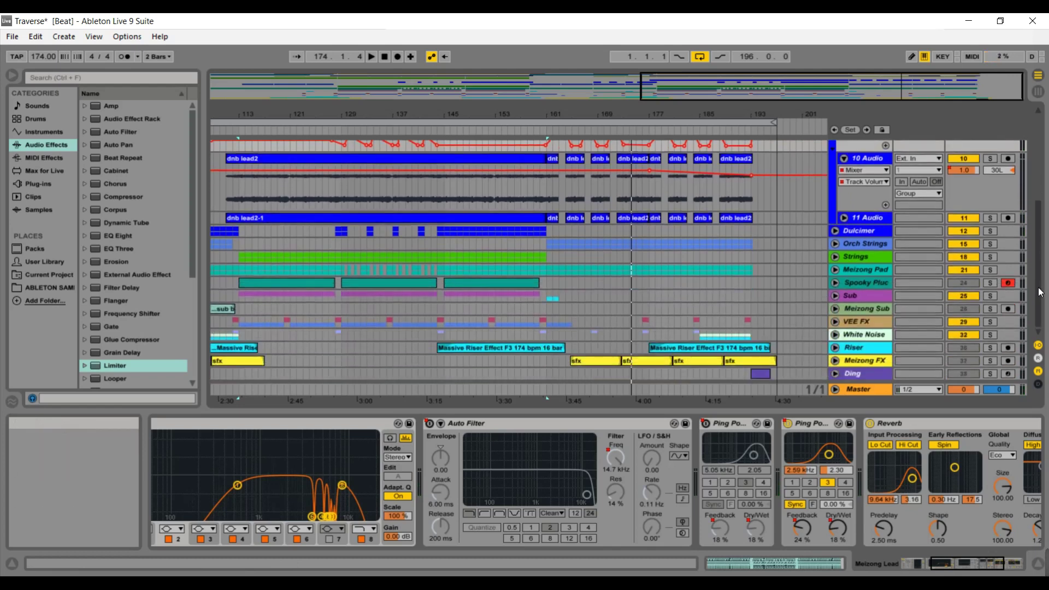
pyautogui.scroll(3, 928, 246)
pyautogui.click(835, 219)
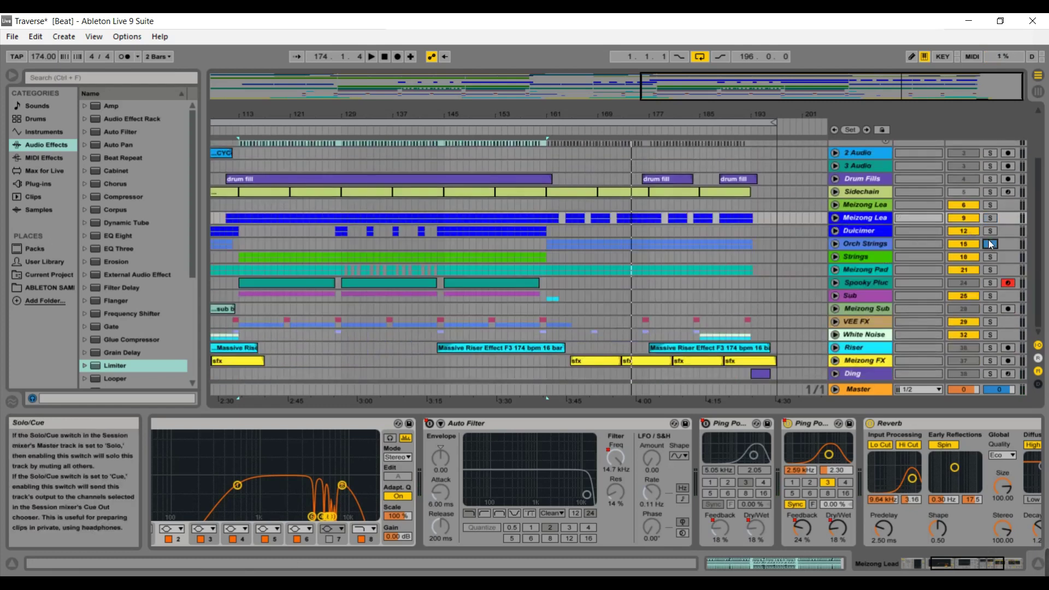
pyautogui.click(991, 269)
pyautogui.moveTo(1042, 279); pyautogui.dragTo(1036, 215)
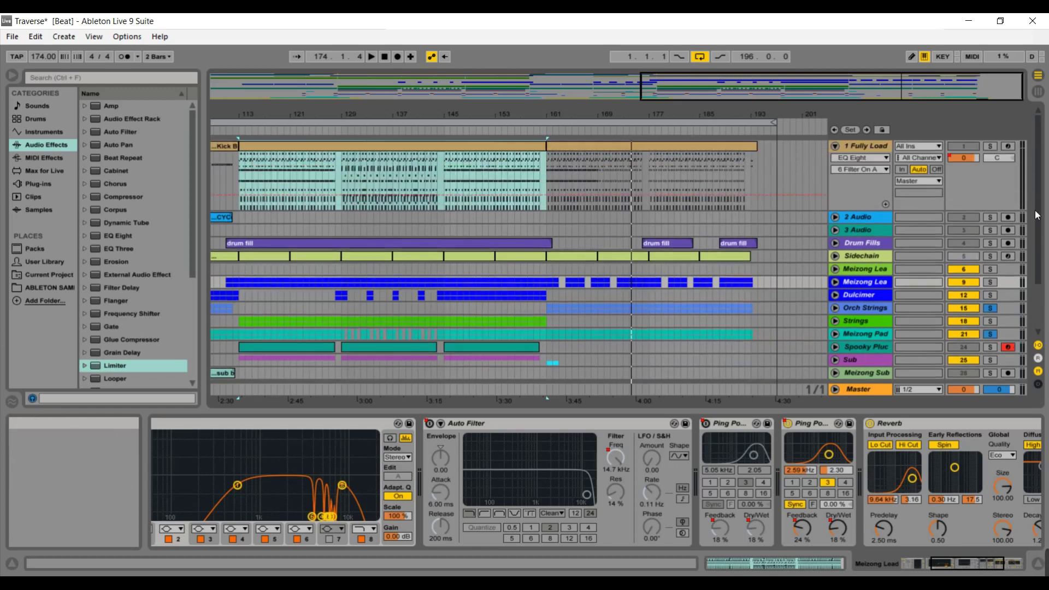
pyautogui.click(548, 136)
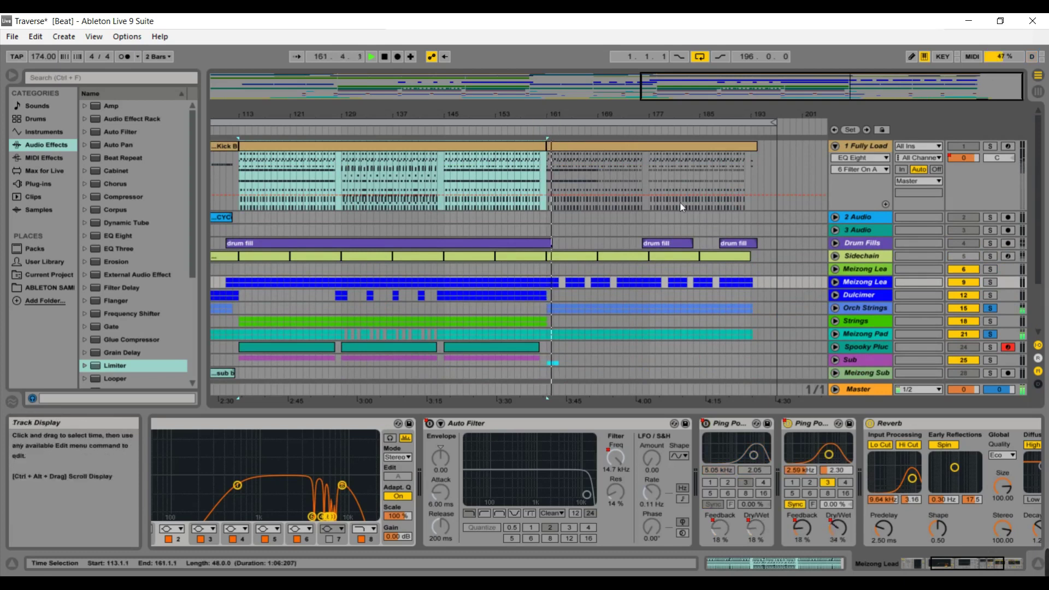
# Step: Clear the Orch Strings and Meizong Pad solos during playback and stop the full mix around bar 169
pyautogui.scroll(-4, 1039, 322)
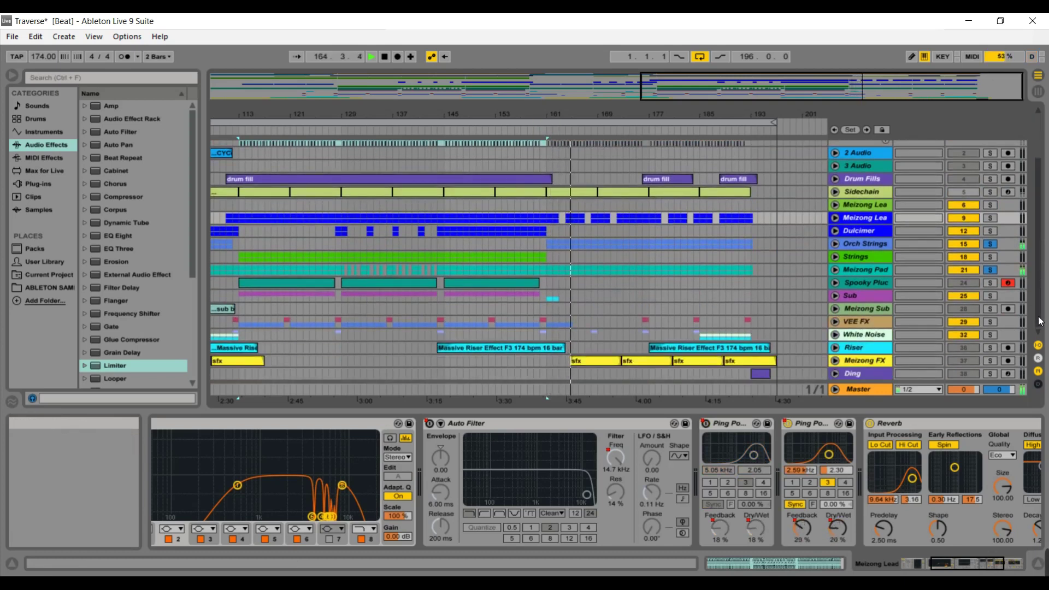
pyautogui.scroll(2, 1038, 306)
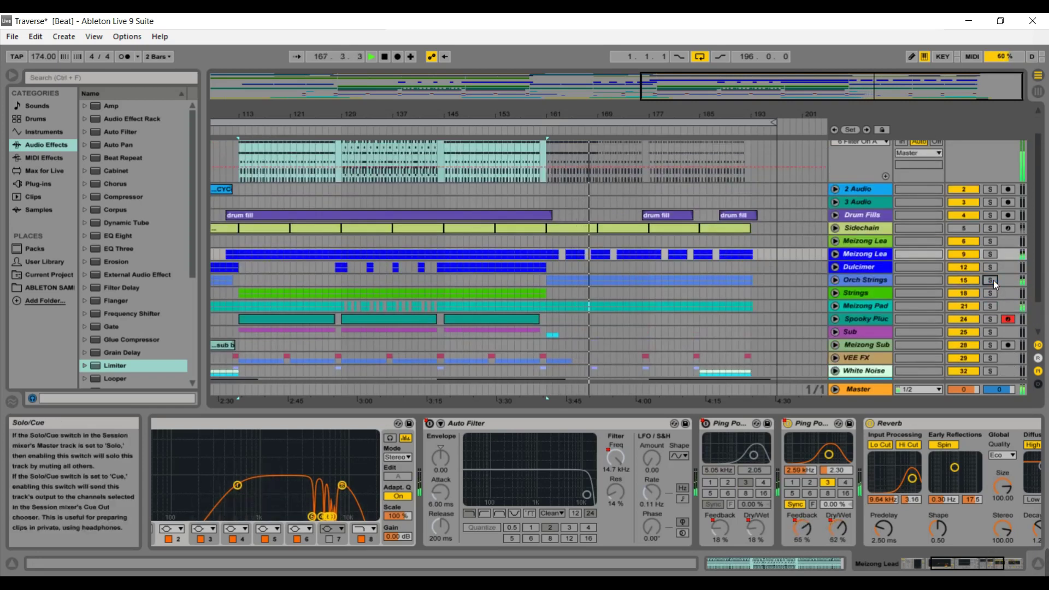
pyautogui.click(992, 280)
pyautogui.scroll(2, 1038, 257)
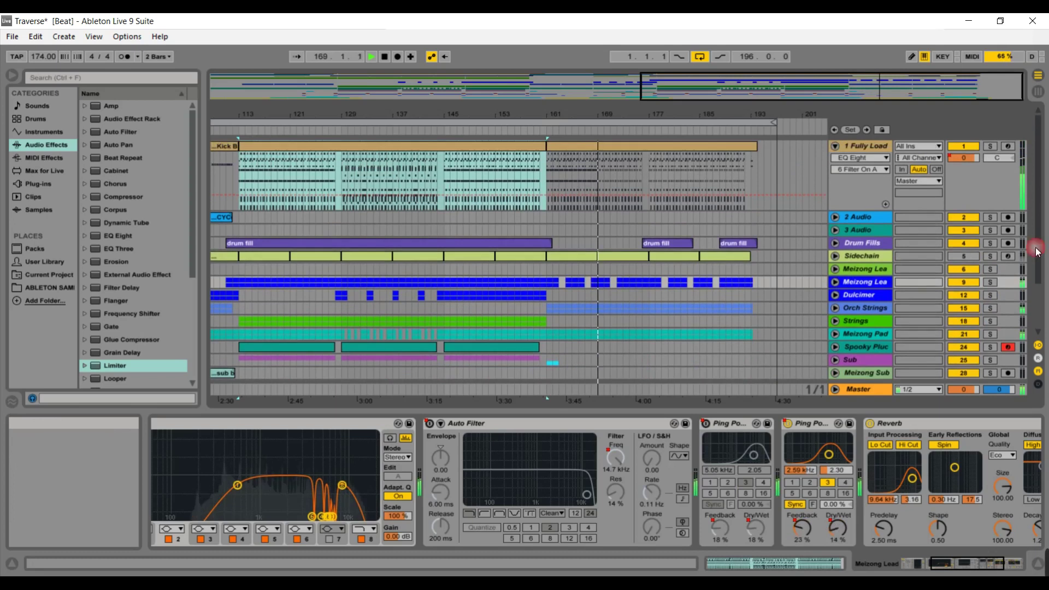
pyautogui.press('space')
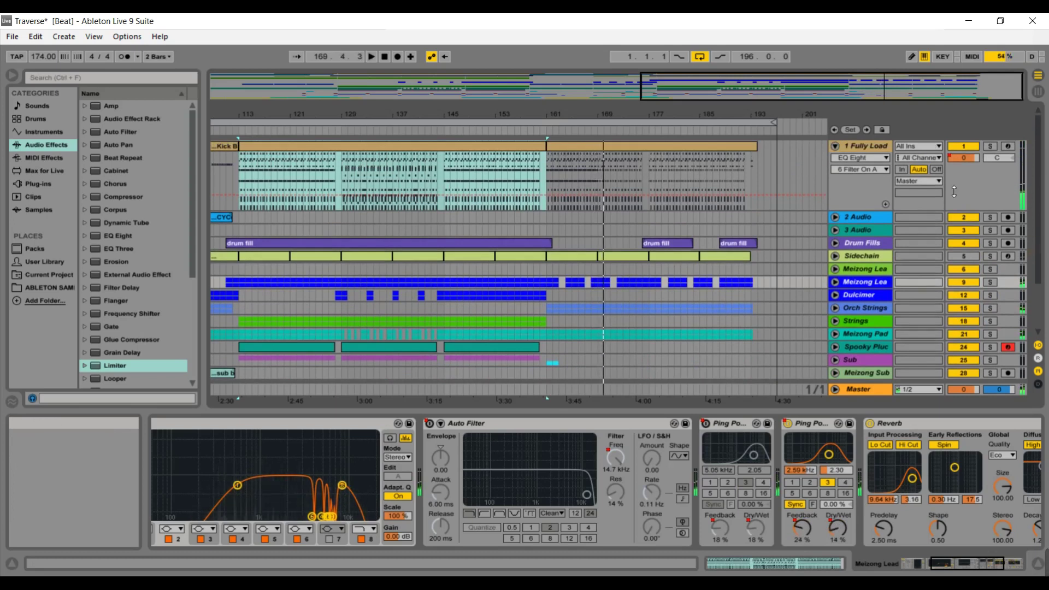
# Step: Open the notes of the 1 Fully Load drum clip starting at bar 161 and place the insert marker at the clip's bar 13
pyautogui.doubleClick(693, 146)
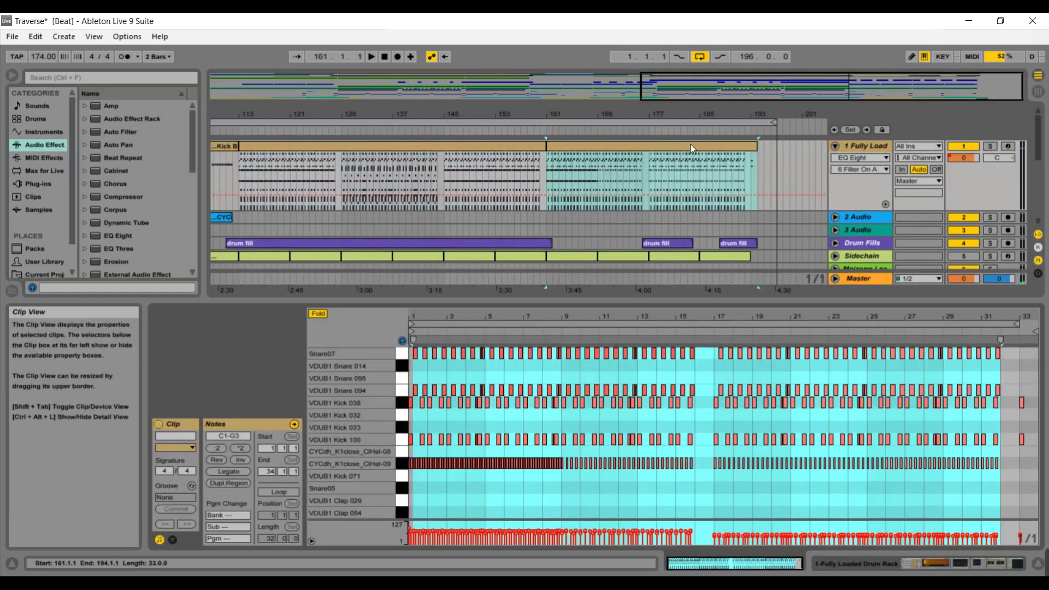
pyautogui.click(635, 423)
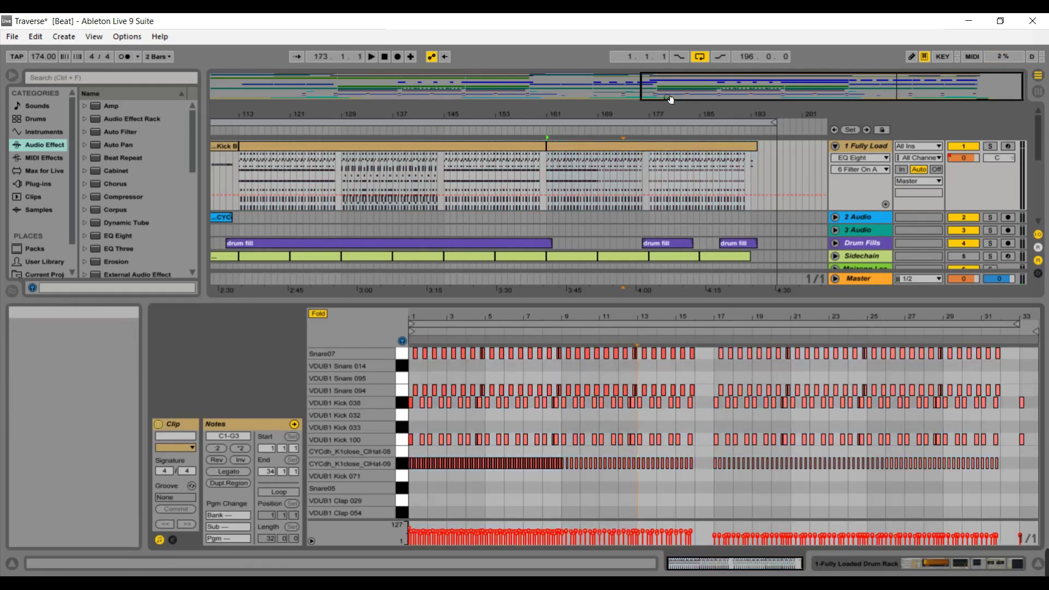
pyautogui.moveTo(671, 100); pyautogui.dragTo(724, 99)
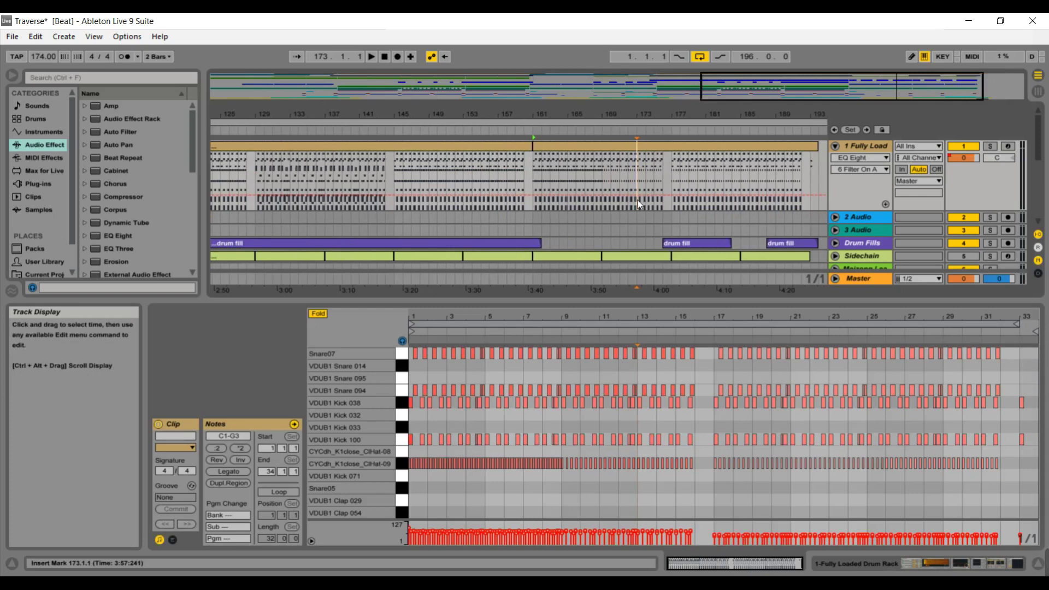
pyautogui.click(655, 377)
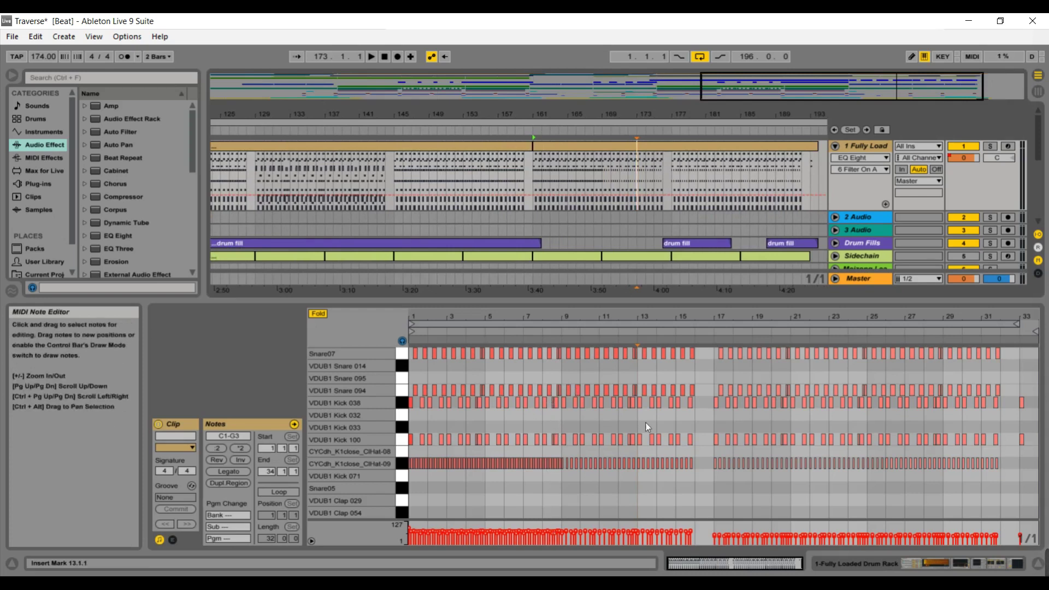
# Step: Place the insert marker at the drum clip's bar 16 and select the VDUB1 Kick 100 note in its bar 10
pyautogui.click(699, 462)
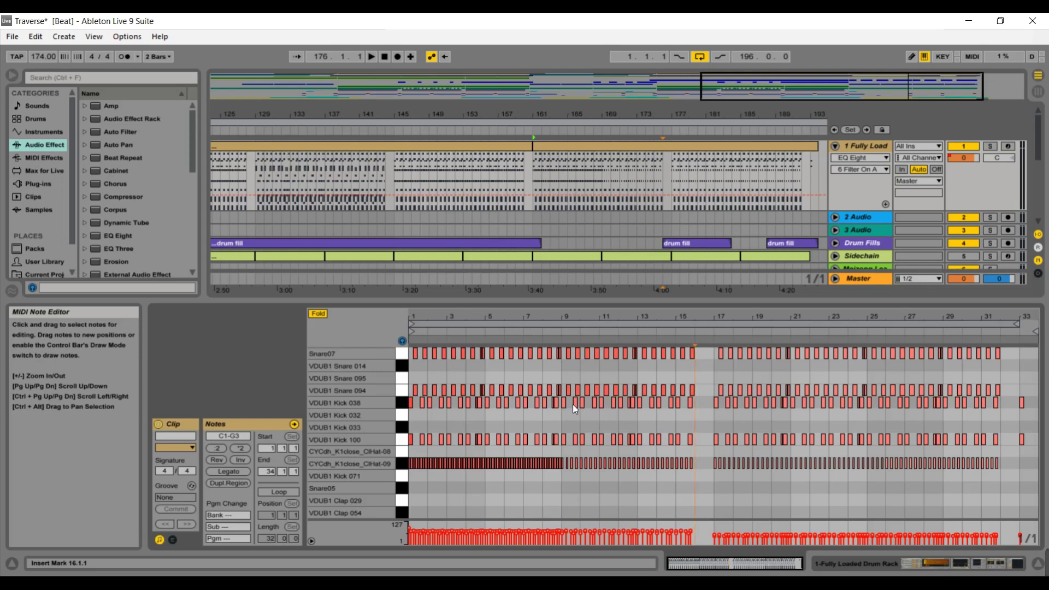
pyautogui.moveTo(595, 443)
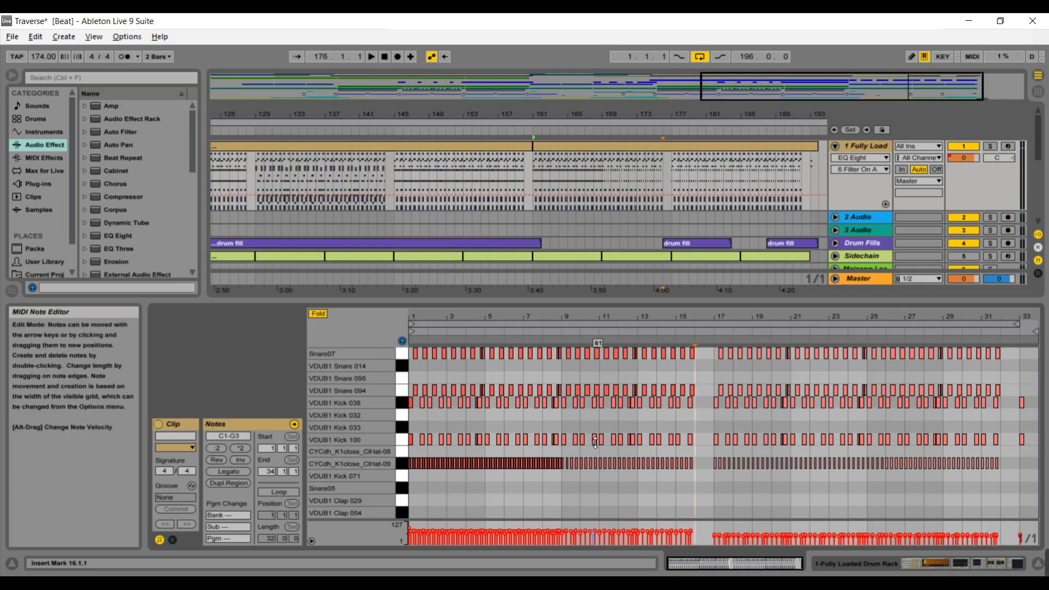
pyautogui.moveTo(595, 443); pyautogui.dragTo(594, 443)
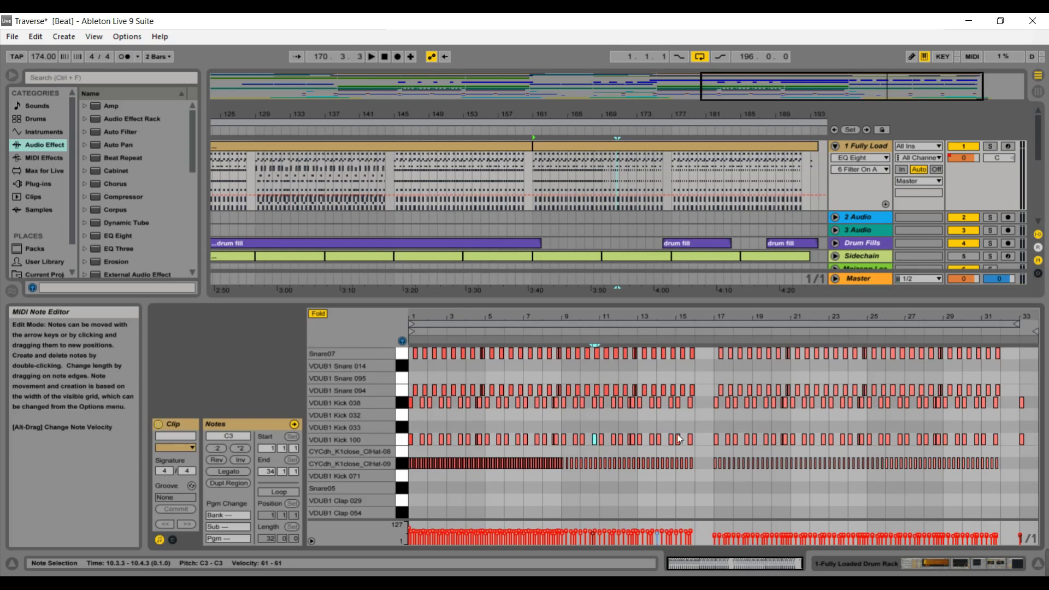
# Step: Show the 1 Fully Load track's devices and display its Auto Filter automation, followed by its Mixer automation
pyautogui.click(851, 148)
pyautogui.click(851, 158)
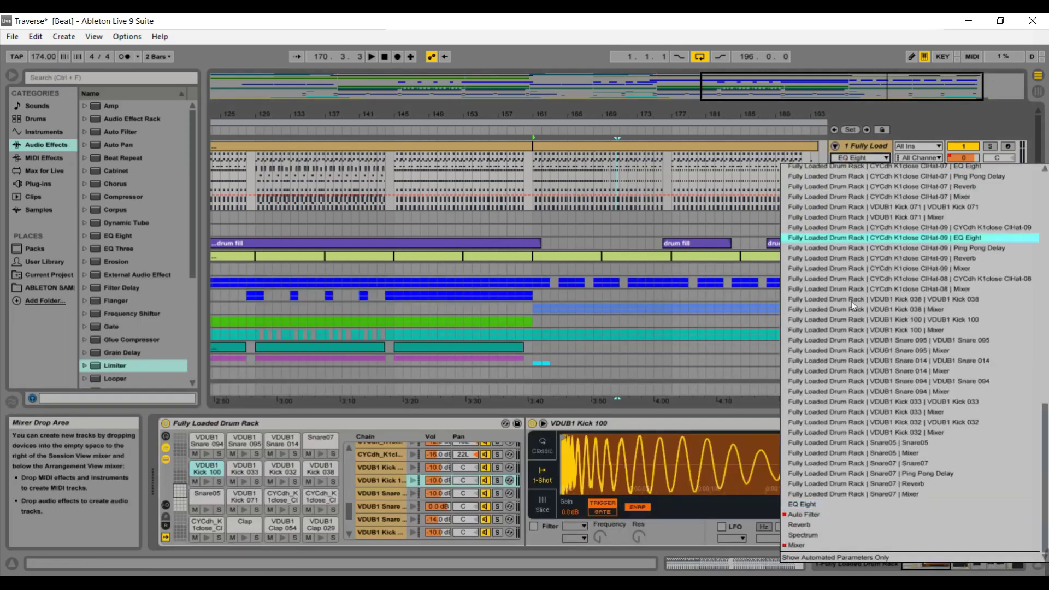
pyautogui.click(818, 516)
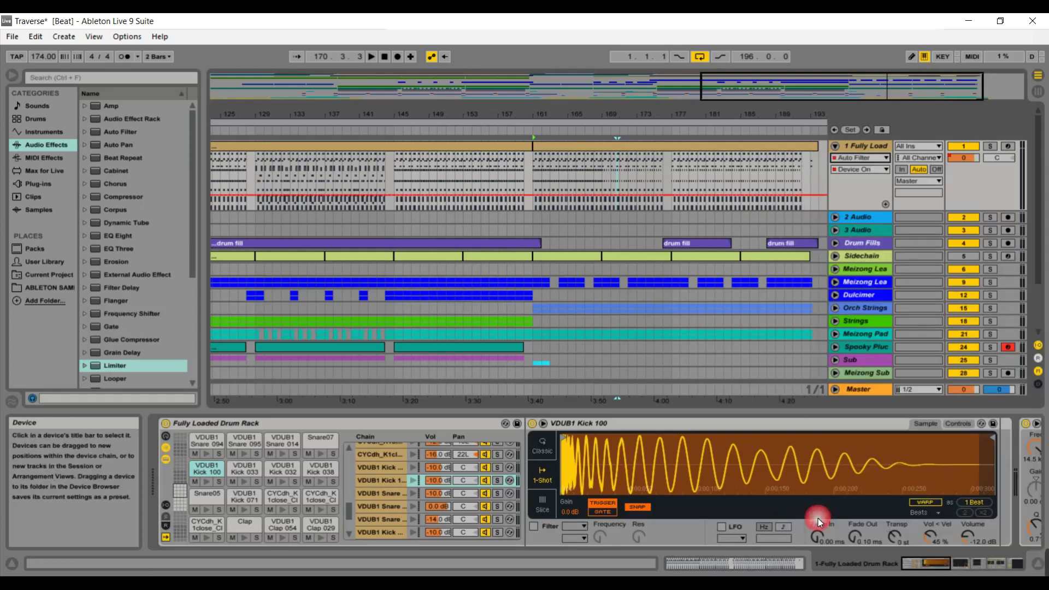
pyautogui.click(833, 171)
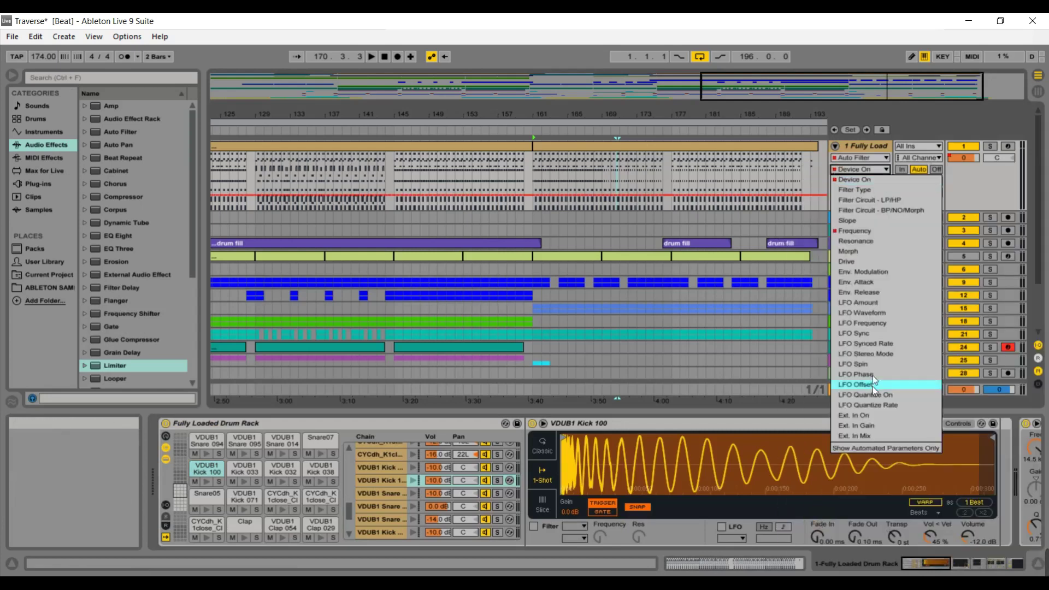
pyautogui.click(857, 157)
pyautogui.click(857, 157)
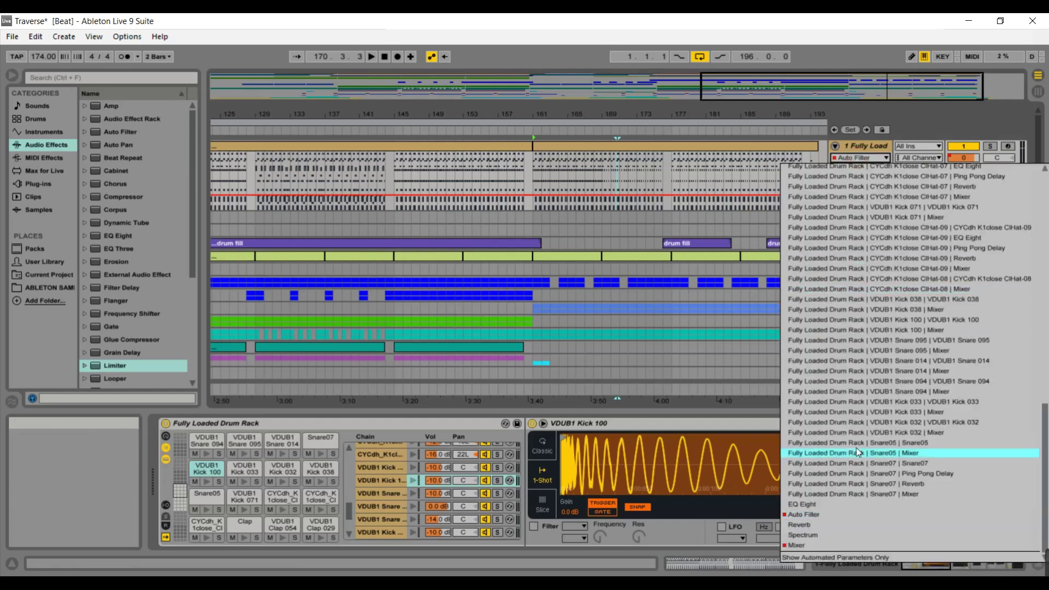
pyautogui.click(843, 542)
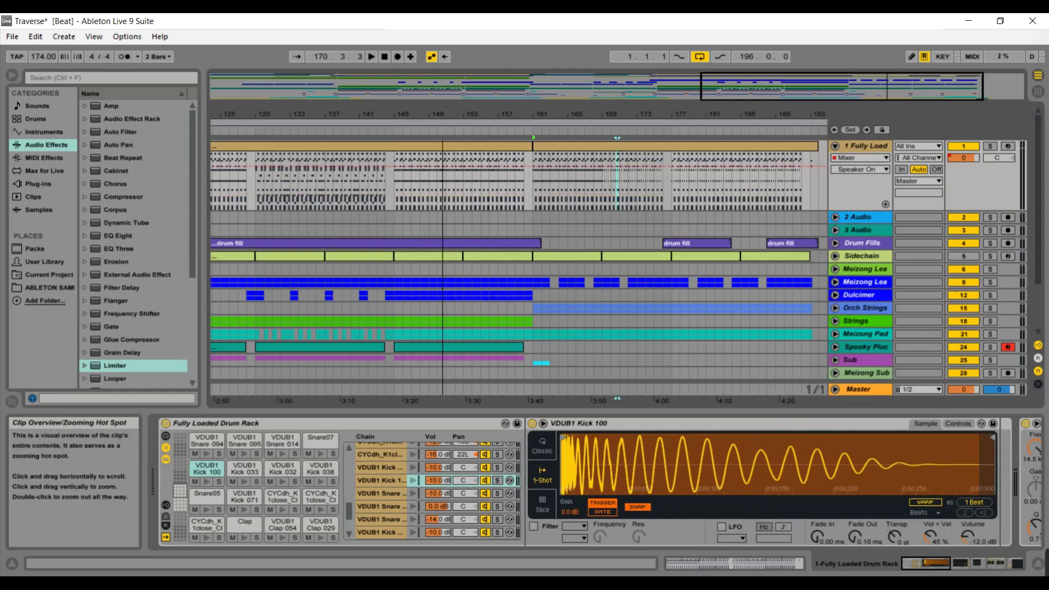
# Step: Unfold the VEE FX group and the Riser track to show their clips and automation toward the arrangement's end
pyautogui.moveTo(816, 90); pyautogui.dragTo(817, 101)
pyautogui.scroll(-5, 1041, 211)
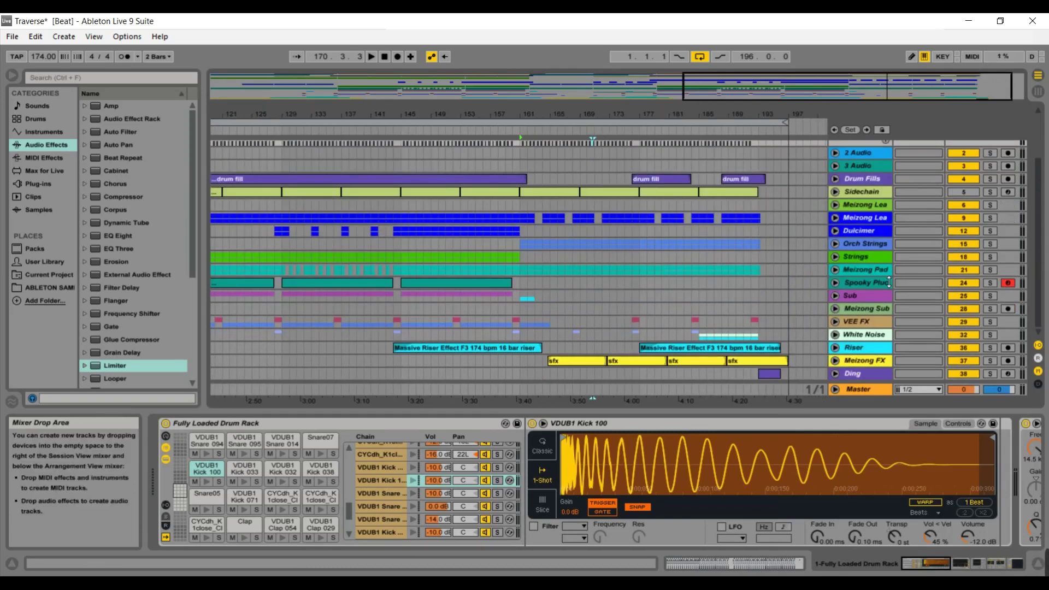
pyautogui.click(836, 322)
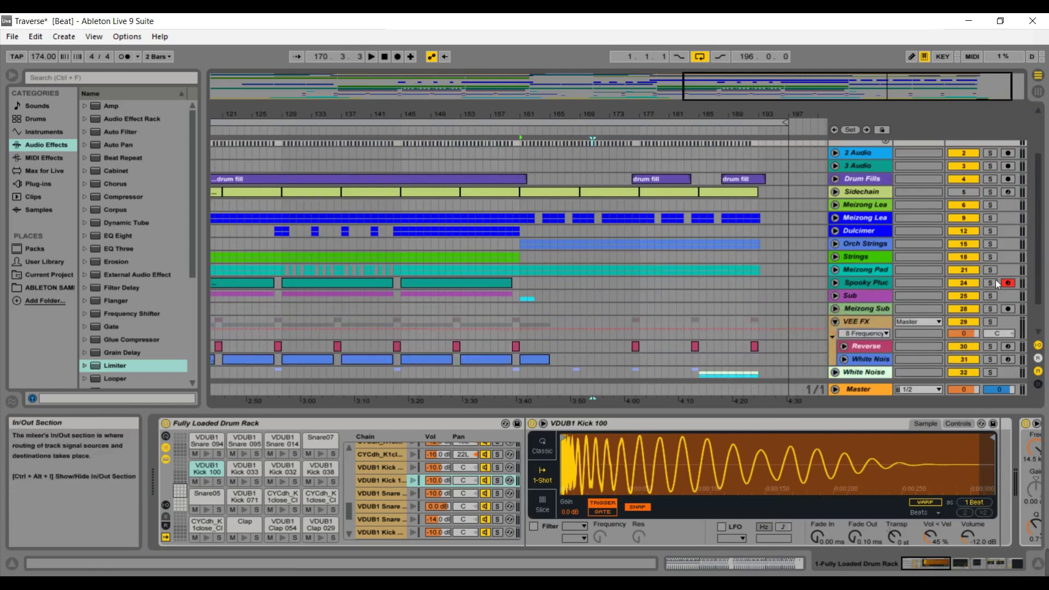
pyautogui.scroll(-3, 815, 327)
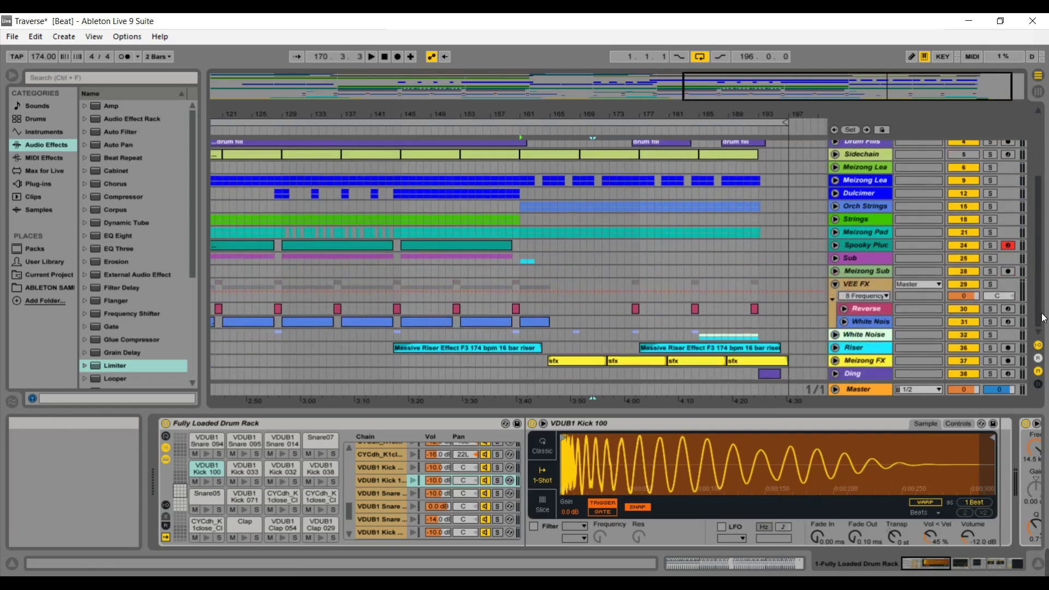
pyautogui.click(835, 348)
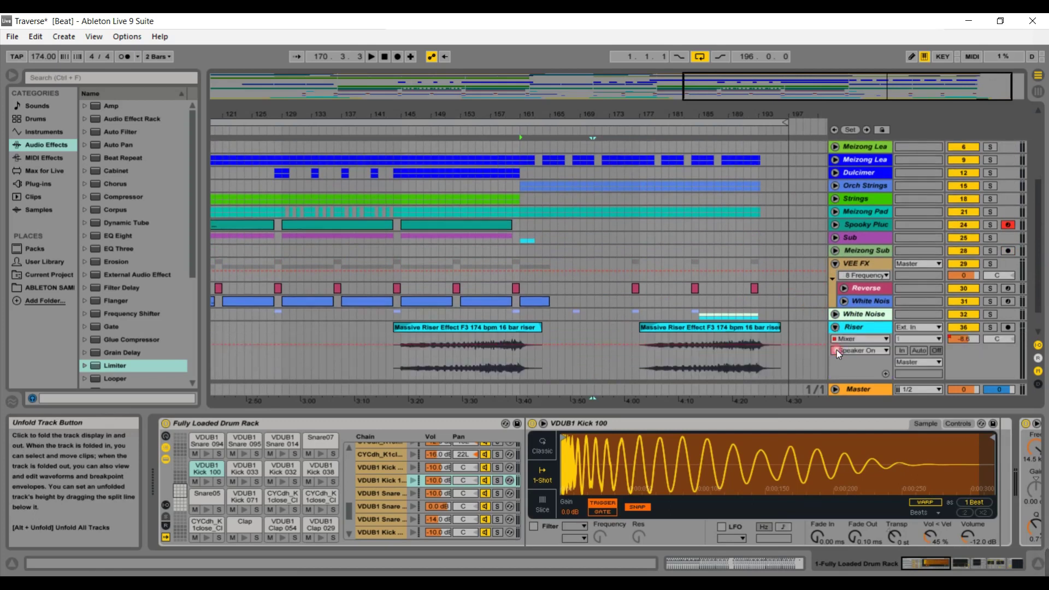
# Step: Play the end of the full mix from about bar 187 and stop it at bar 194
pyautogui.click(718, 138)
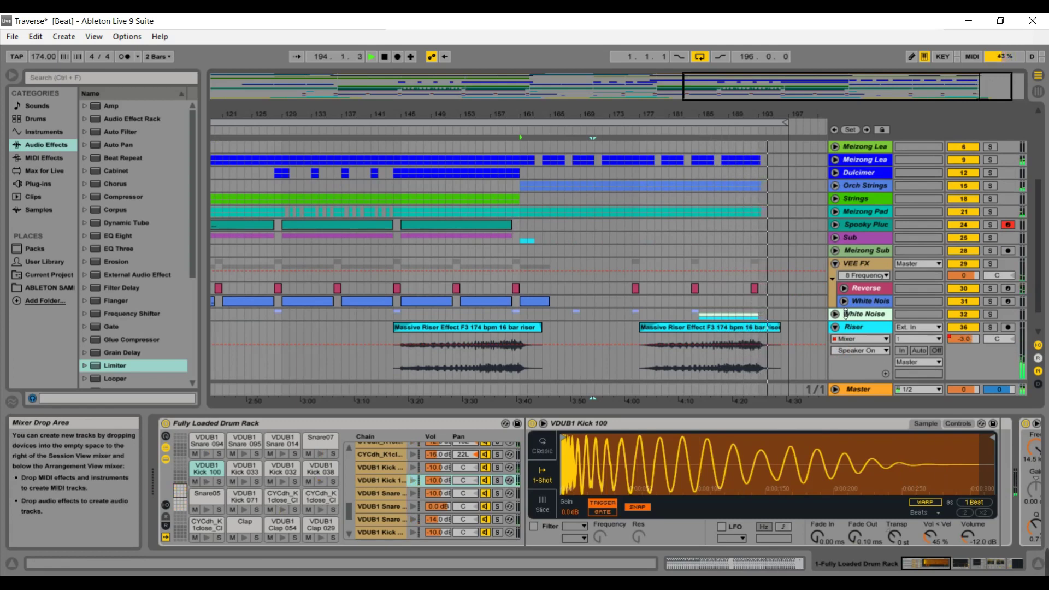
pyautogui.press('space')
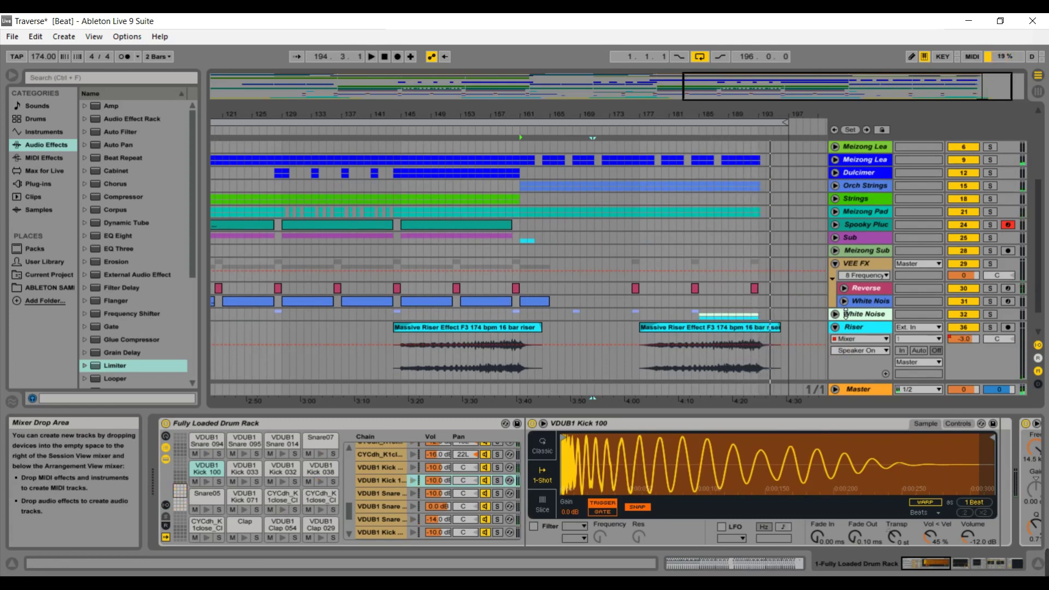
pyautogui.moveTo(1040, 286); pyautogui.dragTo(1032, 221)
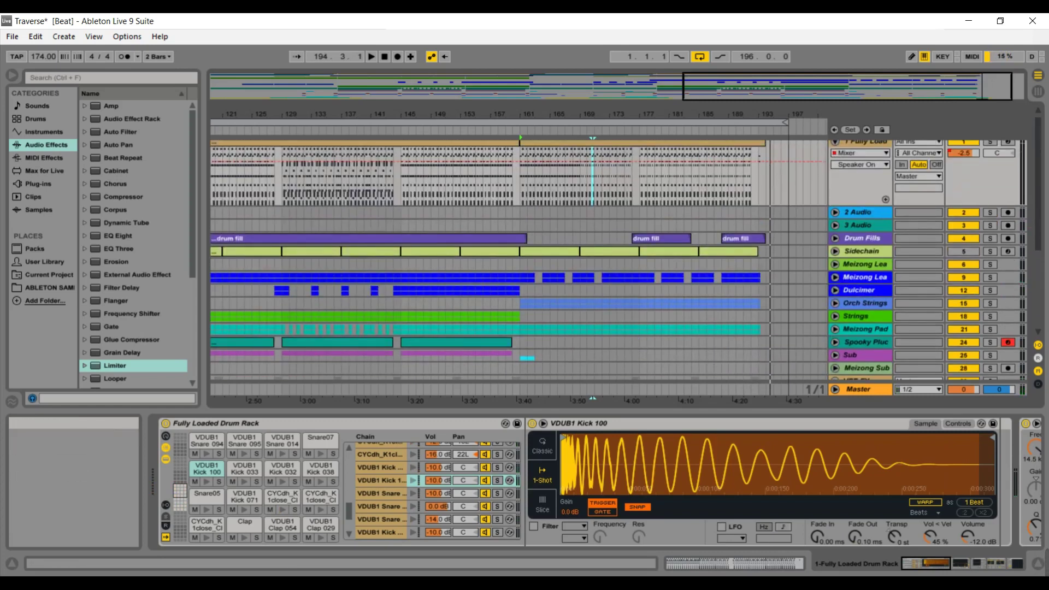
# Step: Show the Ding track's device chain through to its Reverb, and fold the Riser track and the VEE FX group
pyautogui.moveTo(1040, 249); pyautogui.dragTo(1040, 297)
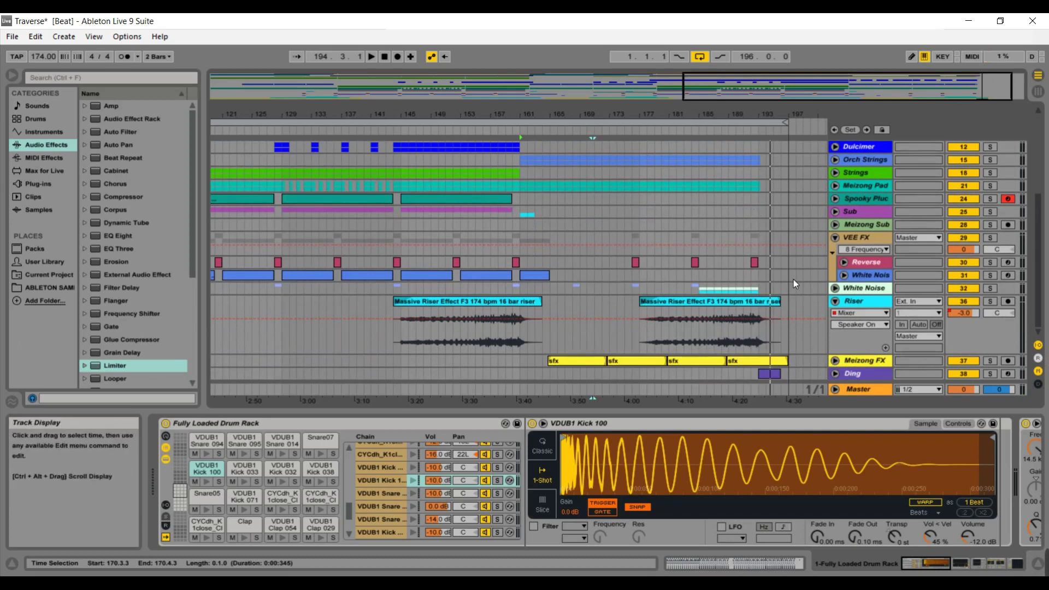
pyautogui.click(851, 371)
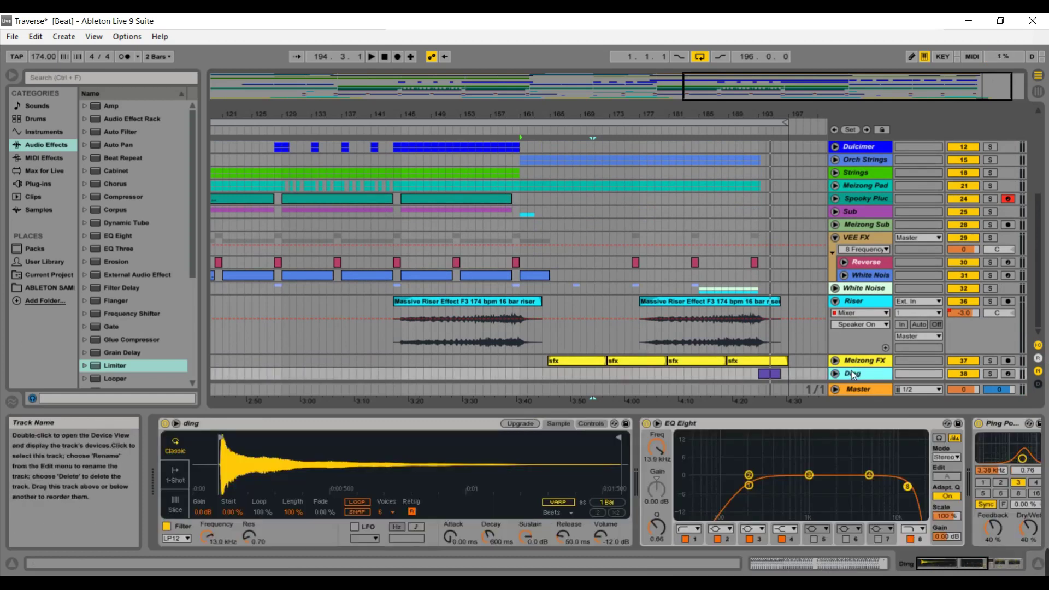
pyautogui.click(835, 301)
pyautogui.click(833, 237)
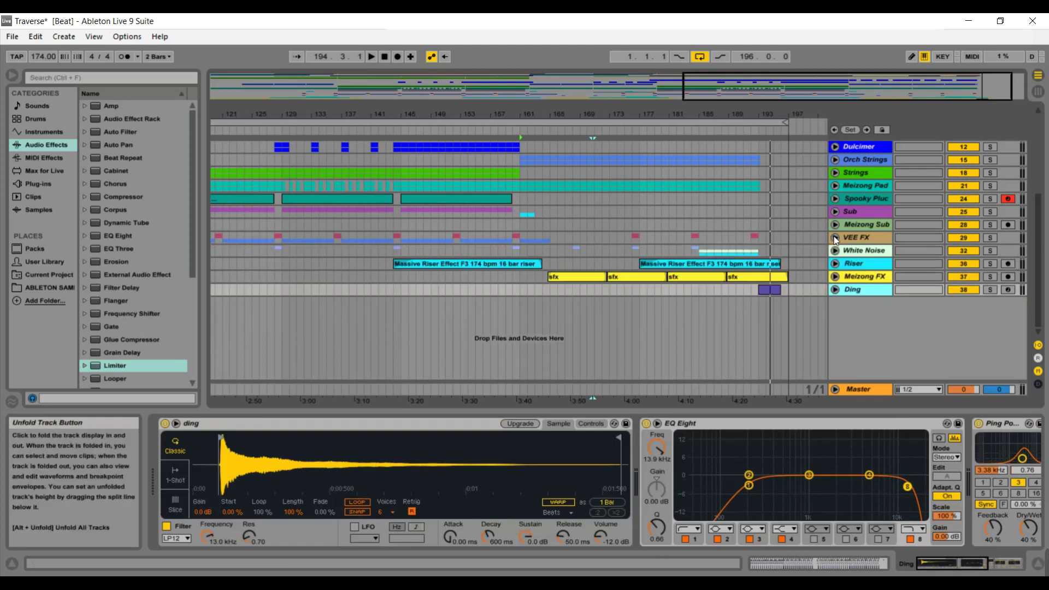
pyautogui.moveTo(943, 565); pyautogui.dragTo(983, 553)
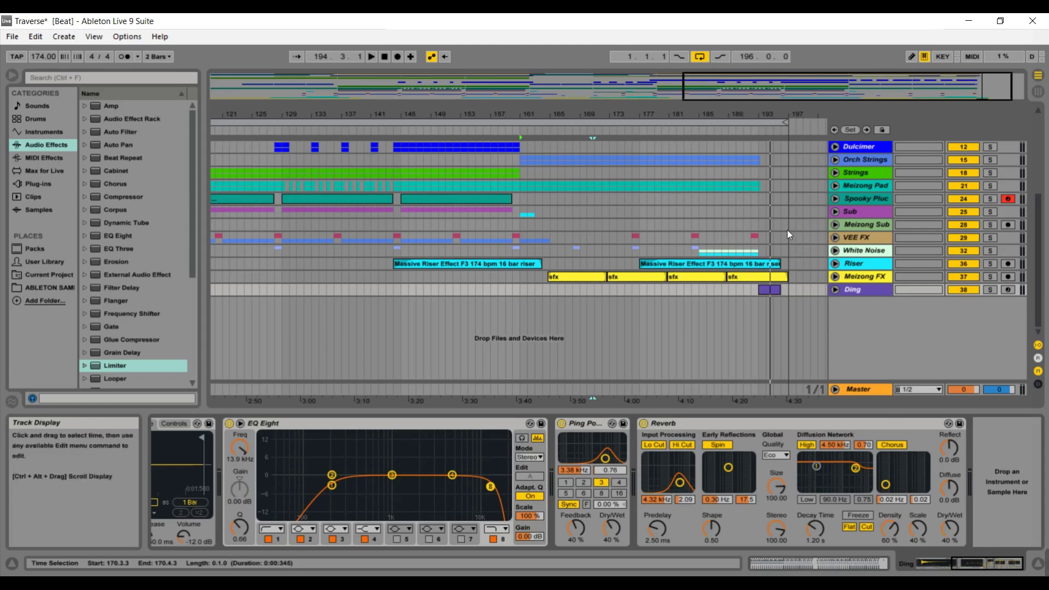
# Step: Show the whole arrangement with the 1 Fully Load track's drum rack devices, and fold that track
pyautogui.moveTo(601, 116); pyautogui.dragTo(601, 82)
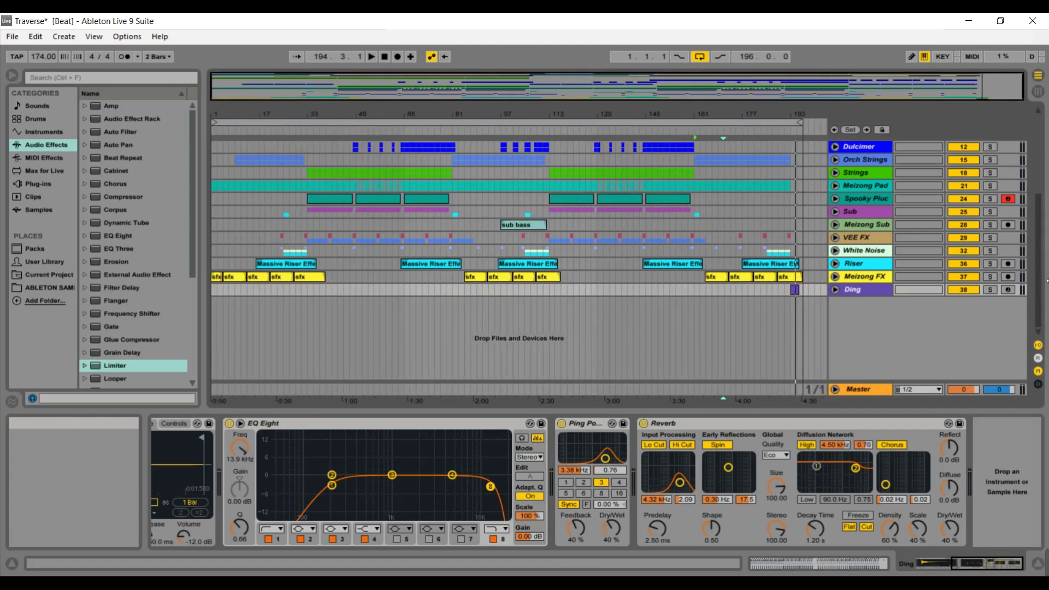
pyautogui.moveTo(1042, 282); pyautogui.dragTo(1024, 198)
pyautogui.click(857, 148)
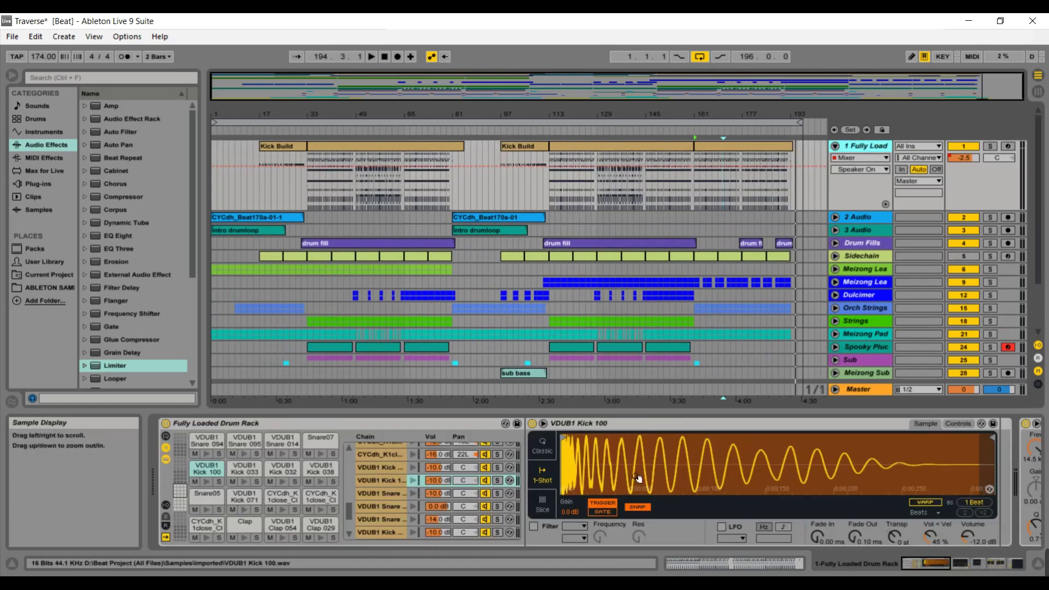
pyautogui.click(834, 146)
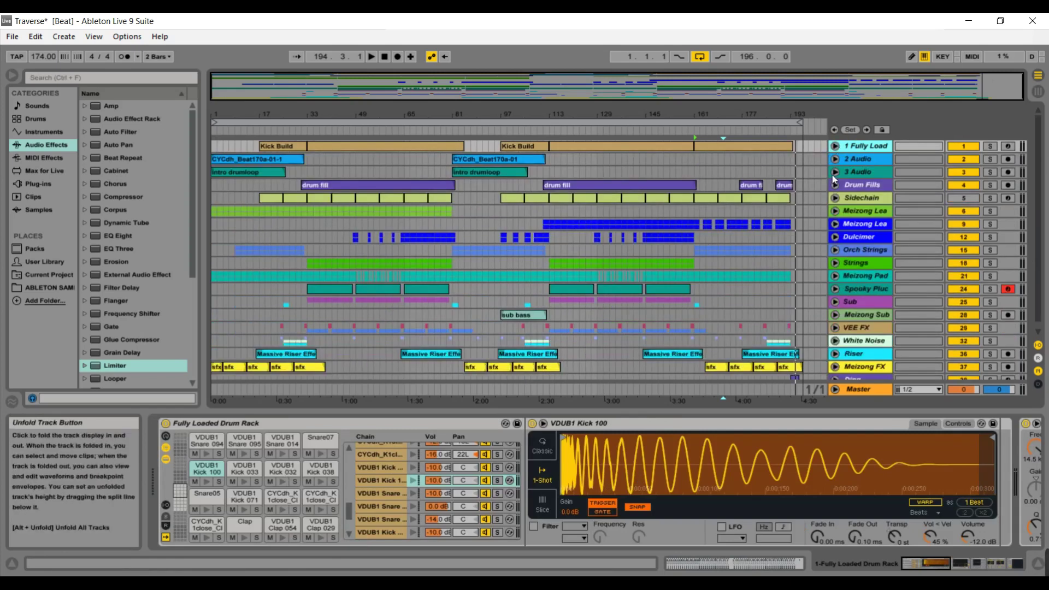
# Step: Open the notes of the 1 Fully Load clip starting at bar 161, fold the track and show the CYCdh_Beat170a-01 clip's sample
pyautogui.click(834, 146)
pyautogui.doubleClick(755, 145)
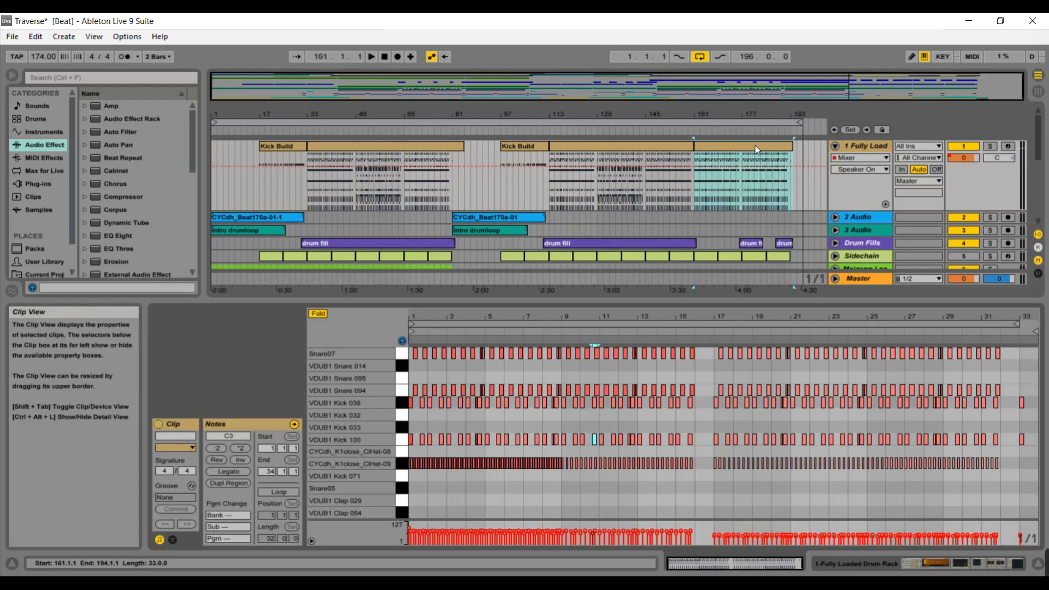
pyautogui.click(834, 146)
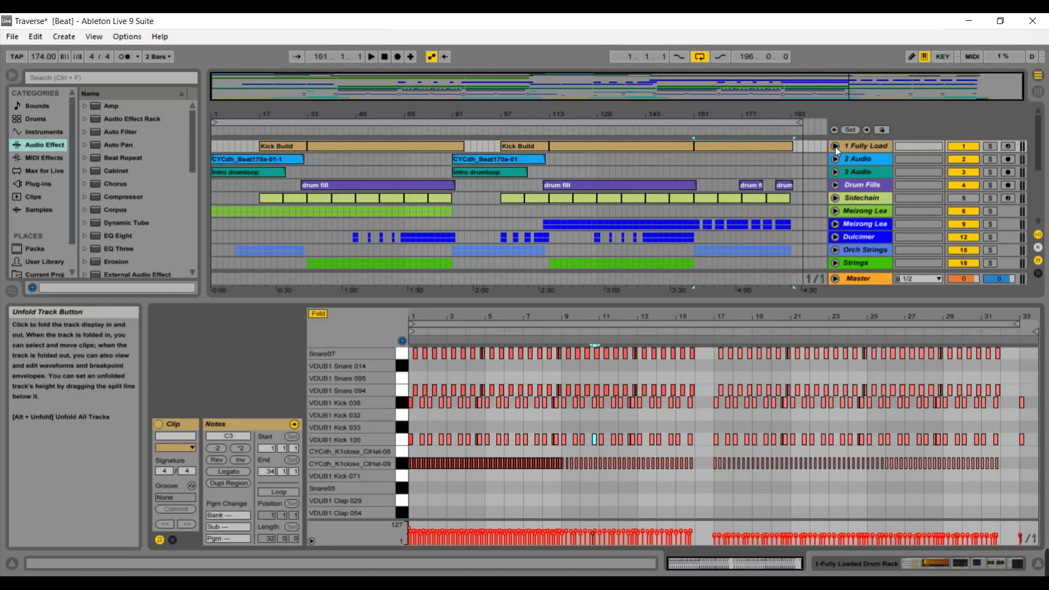
pyautogui.click(535, 158)
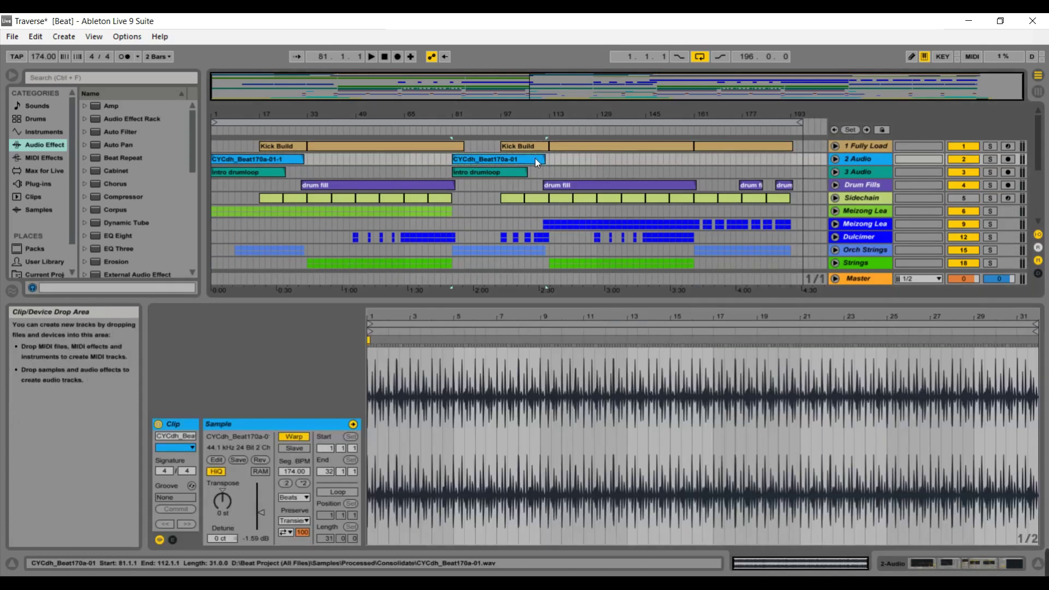
# Step: Unfold the Sub group and show the Sub Bomb track's Nexus instrument
pyautogui.moveTo(1035, 155); pyautogui.dragTo(1042, 189)
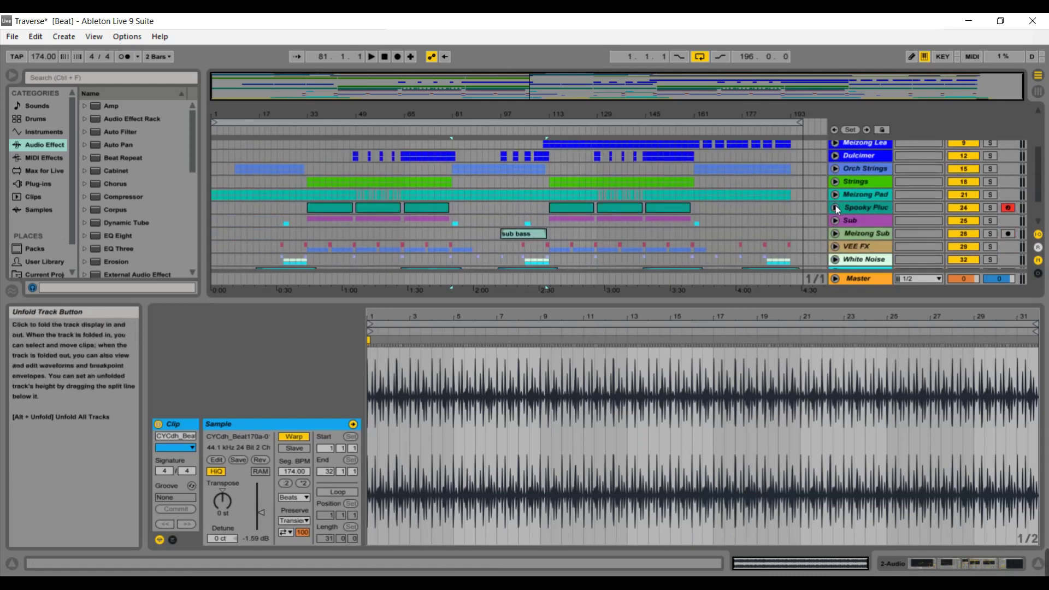
pyautogui.click(835, 220)
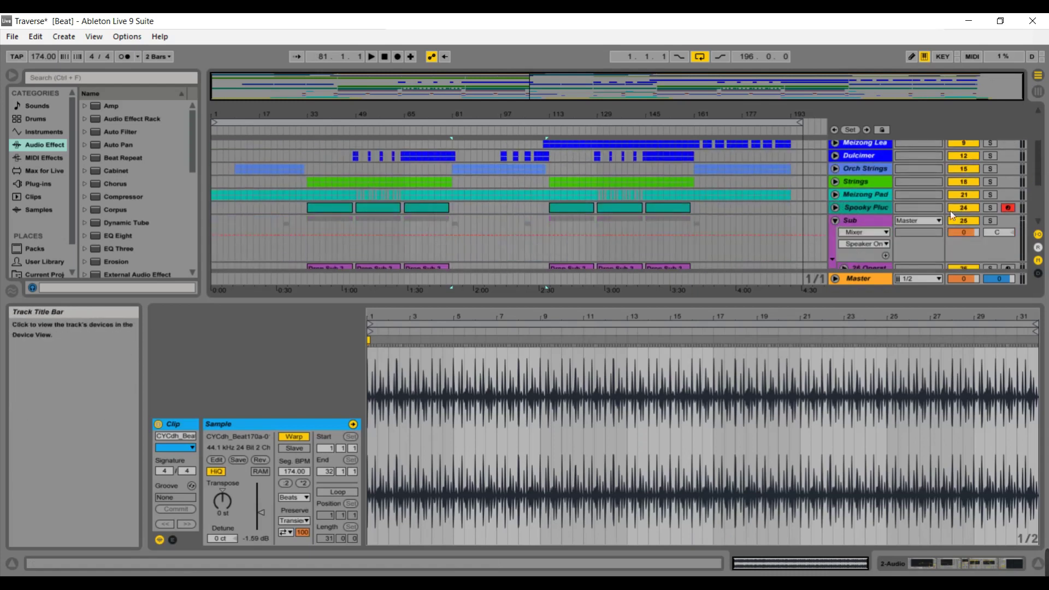
pyautogui.moveTo(1036, 172); pyautogui.dragTo(1038, 192)
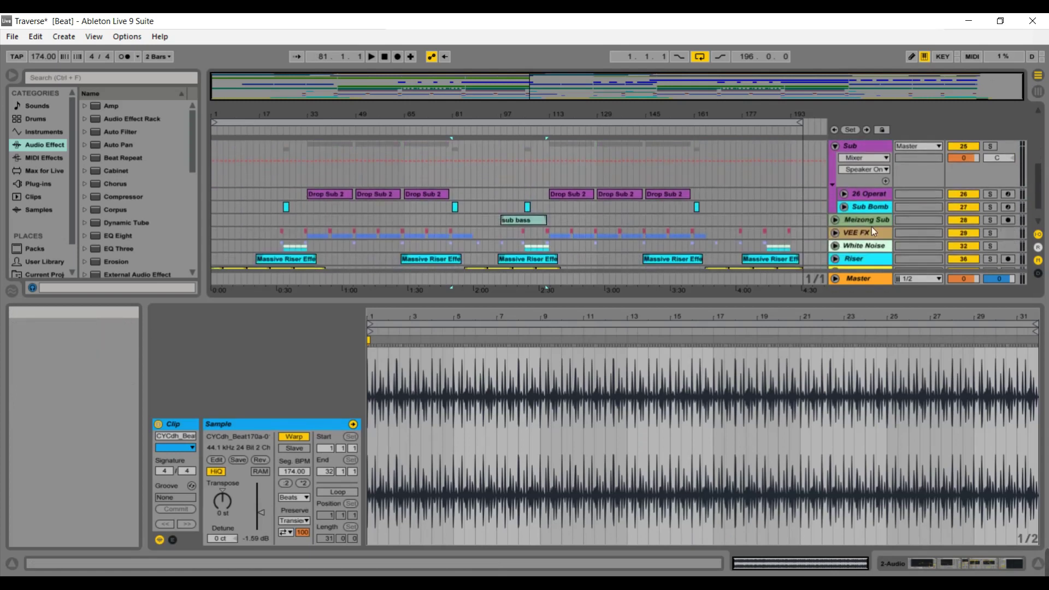
pyautogui.click(860, 208)
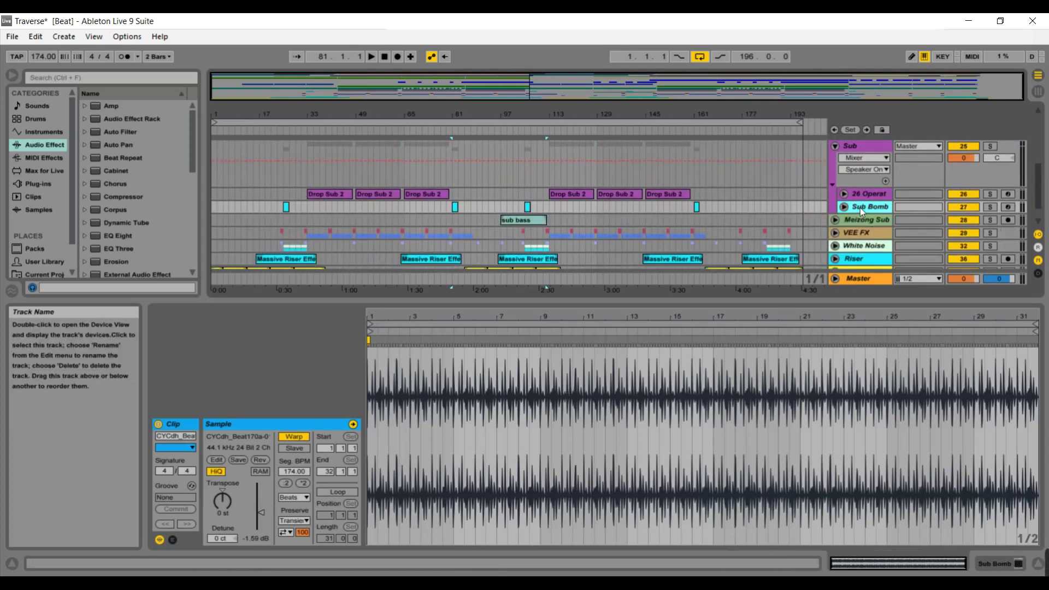
pyautogui.doubleClick(859, 207)
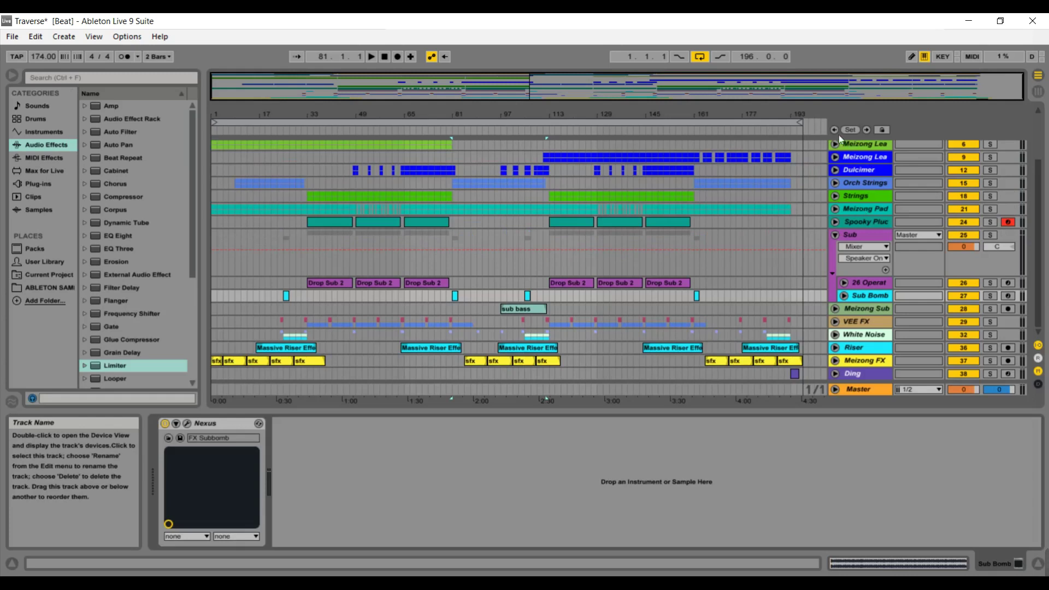
# Step: Unfold the 1 Fully Load track and show the arrangement close up from about bar 141 to bar 171
pyautogui.moveTo(1038, 229); pyautogui.dragTo(1036, 199)
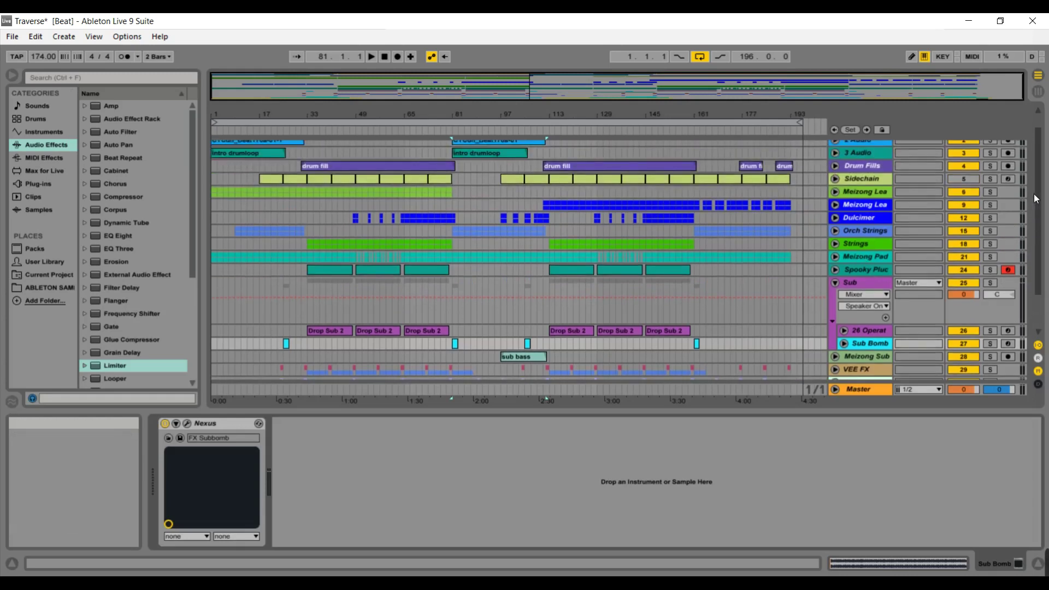
pyautogui.moveTo(925, 98); pyautogui.dragTo(917, 126)
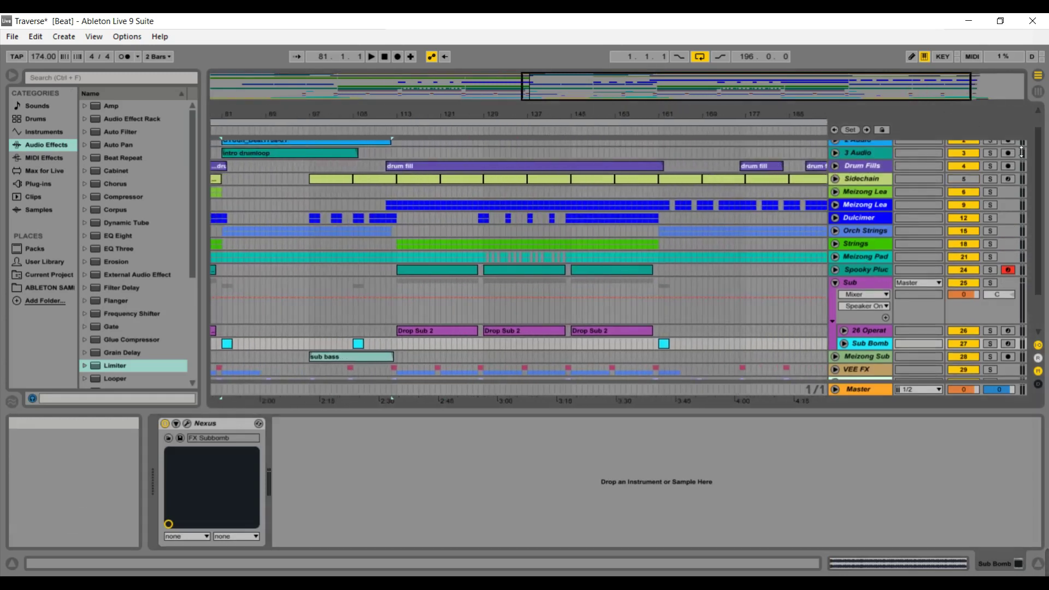
pyautogui.moveTo(1038, 157); pyautogui.dragTo(1036, 141)
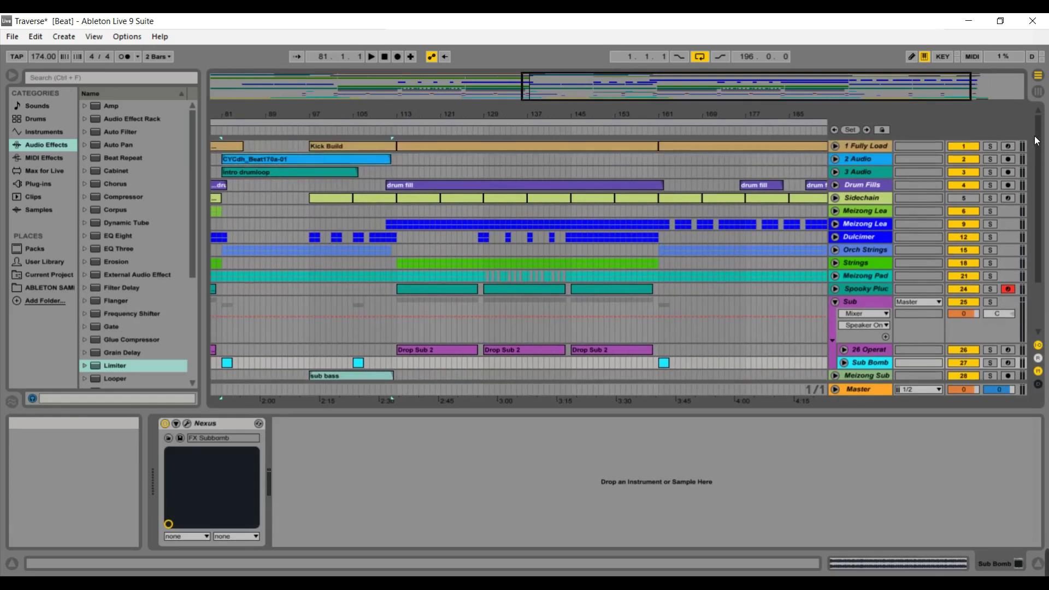
pyautogui.click(835, 146)
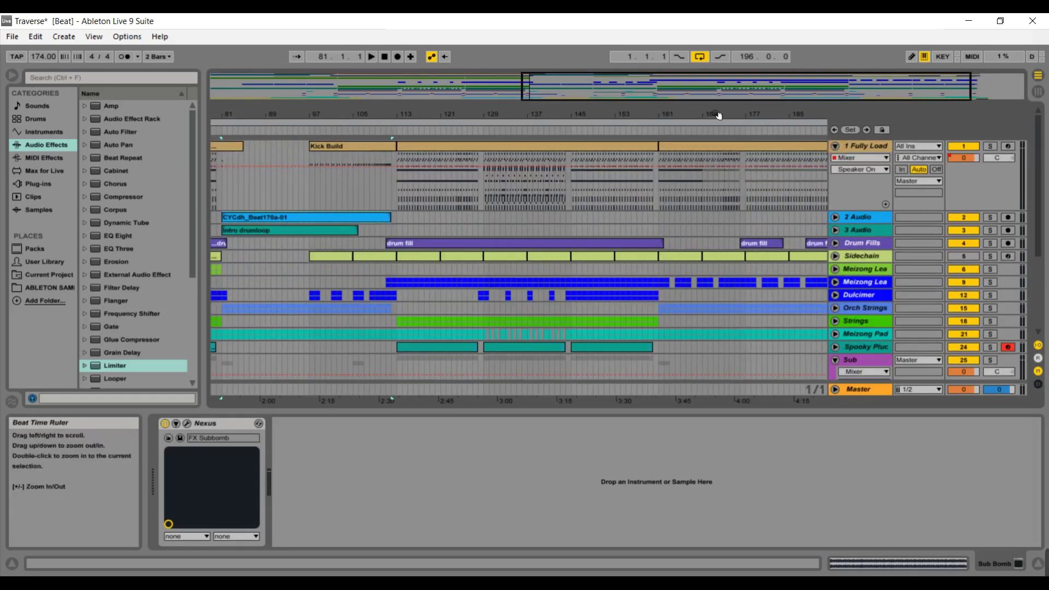
pyautogui.moveTo(717, 87); pyautogui.dragTo(903, 120)
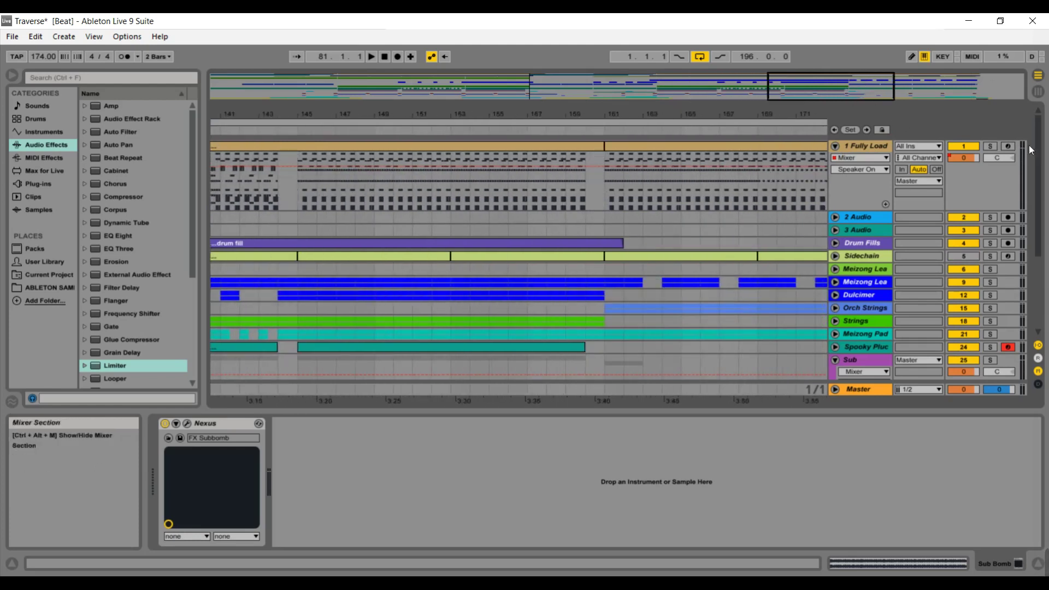
# Step: Play the Sub Bomb track soloed from bar 81 while showing the Master track's Spectrum, stop playback and remove the solo
pyautogui.moveTo(792, 91); pyautogui.dragTo(487, 100)
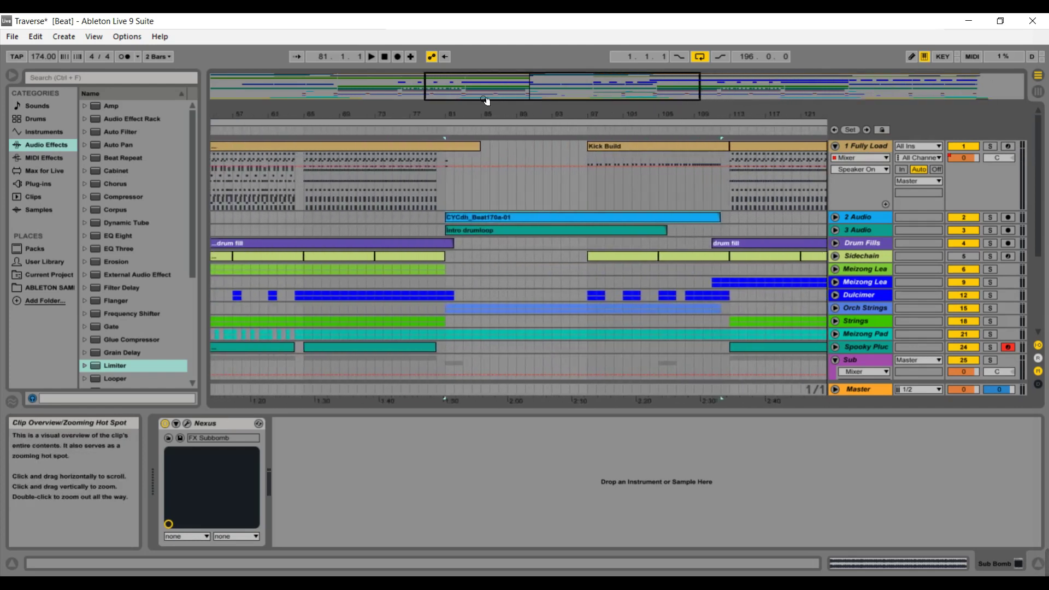
pyautogui.click(988, 146)
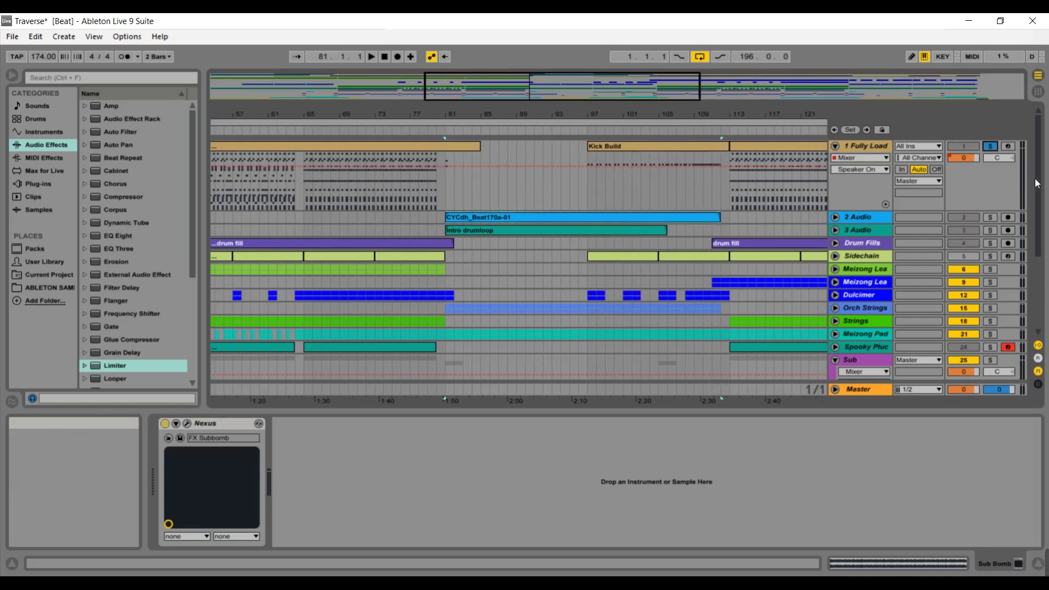
pyautogui.moveTo(1037, 182); pyautogui.dragTo(1037, 226)
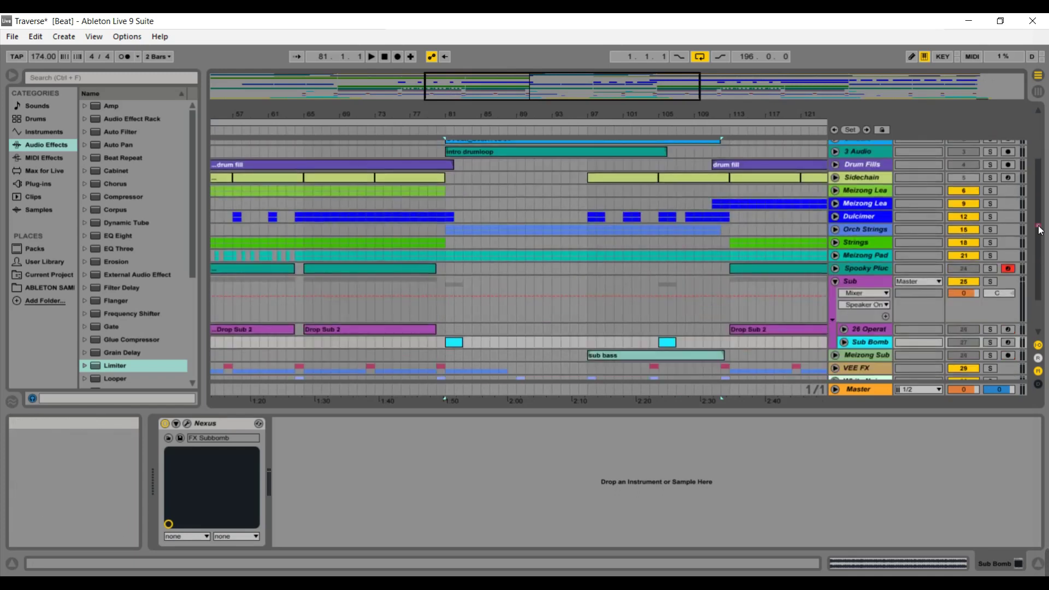
pyautogui.click(990, 342)
pyautogui.click(875, 395)
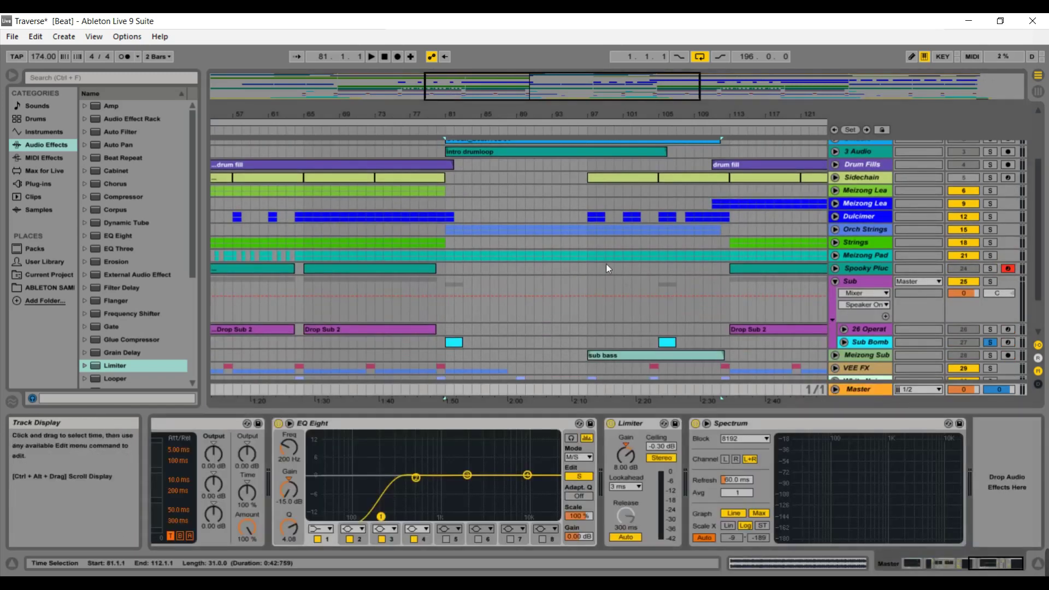
pyautogui.click(423, 134)
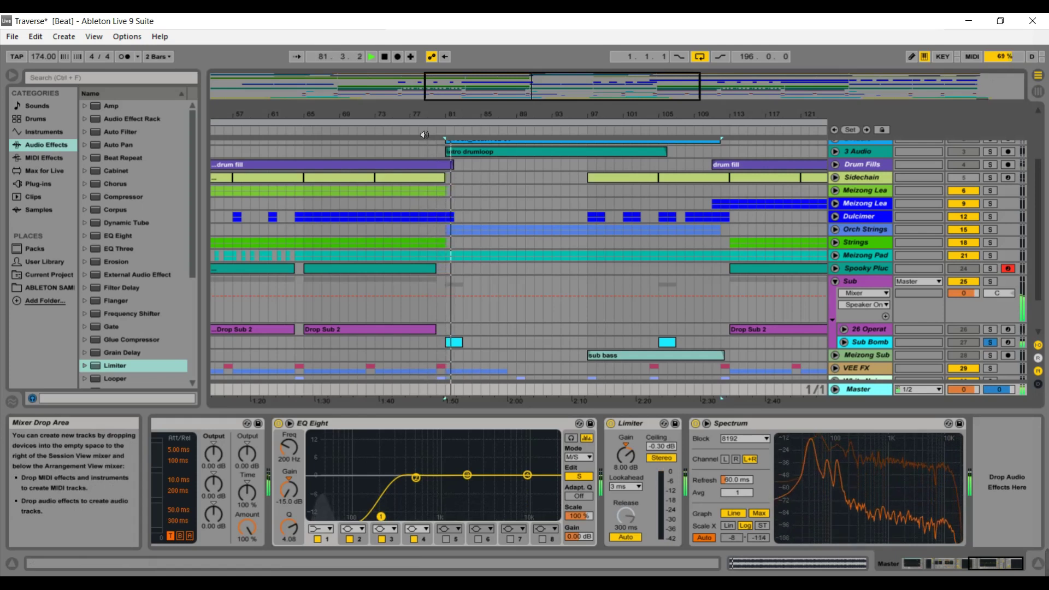
pyautogui.press('space')
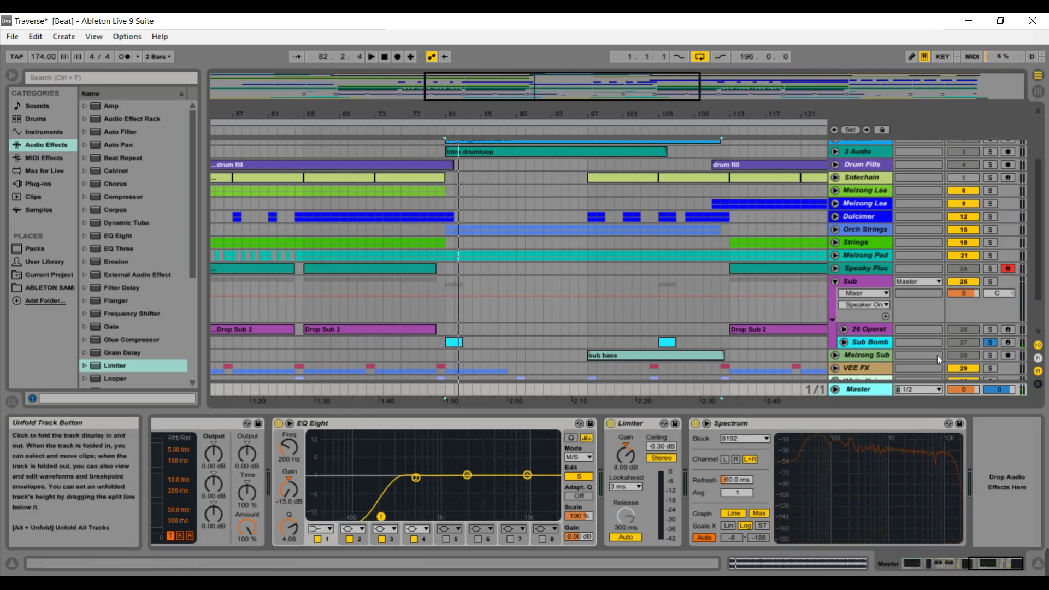
pyautogui.click(990, 342)
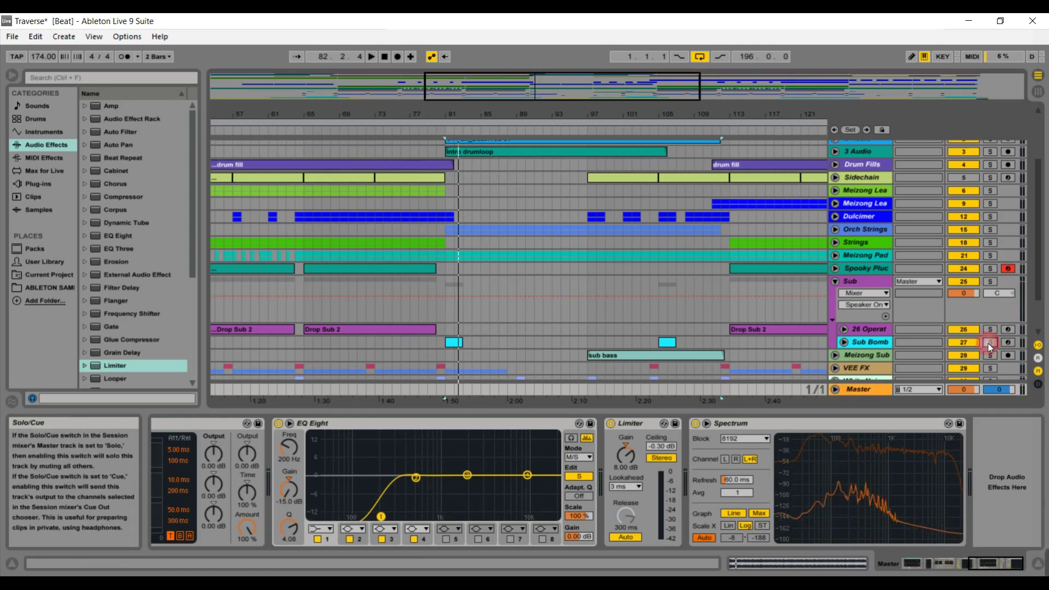
# Step: Fold the Sub group and the 1 Fully Load track and show the whole arrangement
pyautogui.click(835, 281)
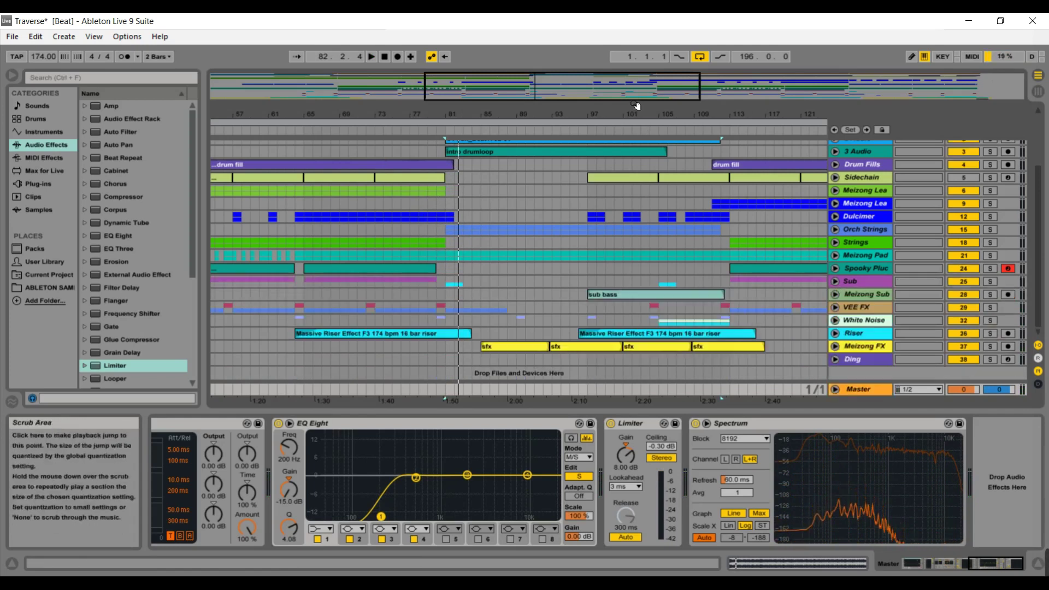
pyautogui.moveTo(662, 95); pyautogui.dragTo(815, 104)
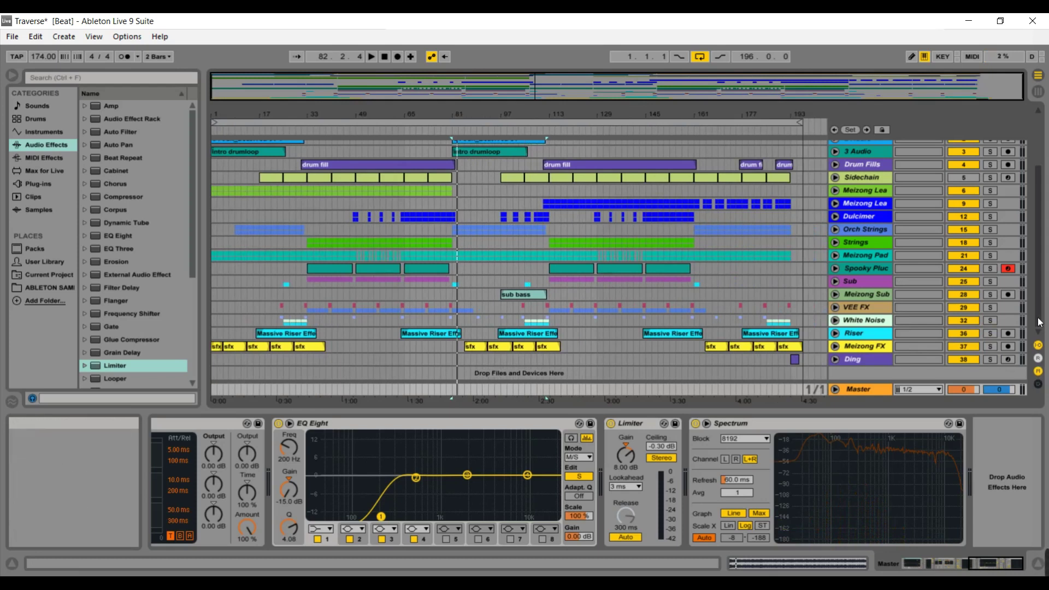
pyautogui.moveTo(1040, 326); pyautogui.dragTo(1031, 230)
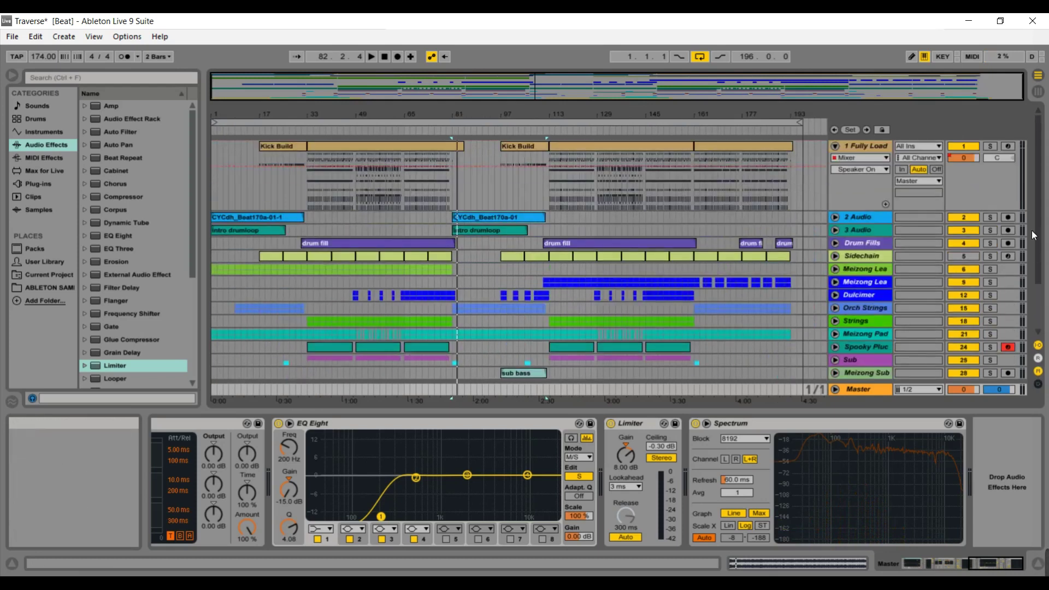
pyautogui.click(834, 147)
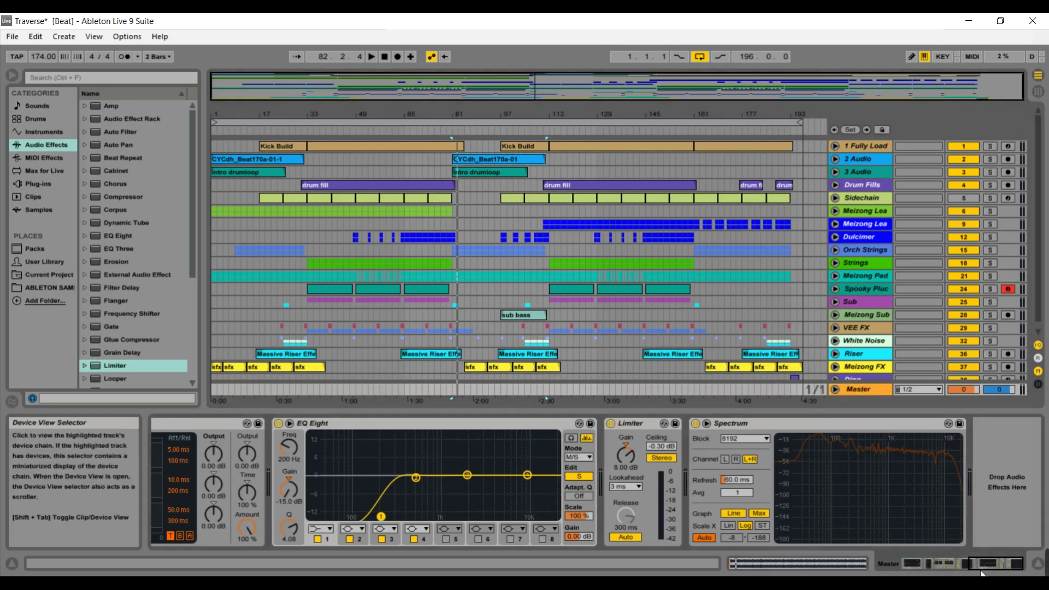
# Step: Examine the Master track's device chain from the first EQ Eight, selecting its filters 8 and 1, through to the Spectrum
pyautogui.moveTo(982, 562); pyautogui.dragTo(900, 565)
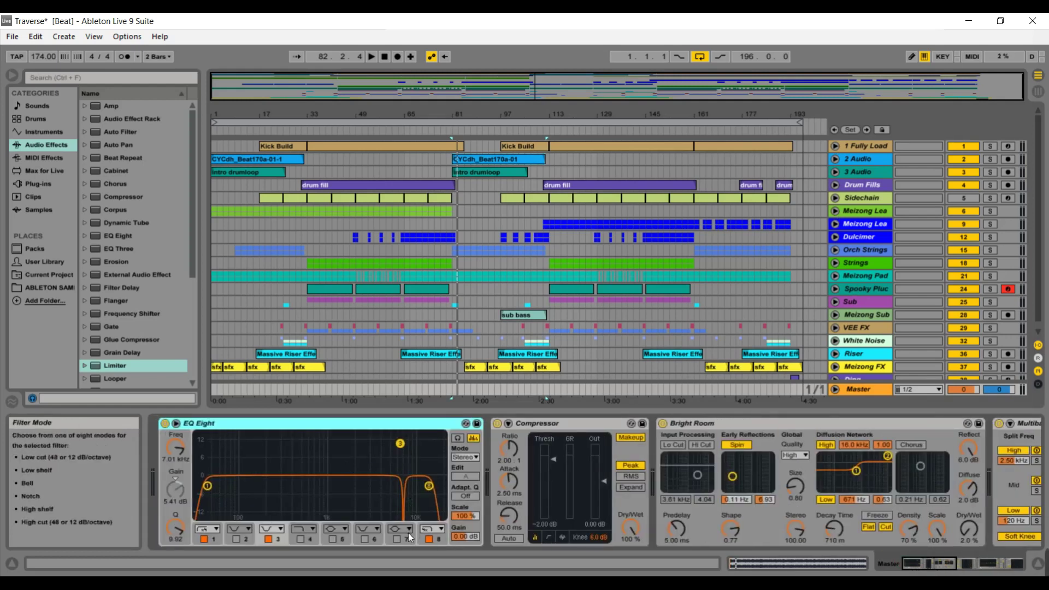
pyautogui.click(441, 540)
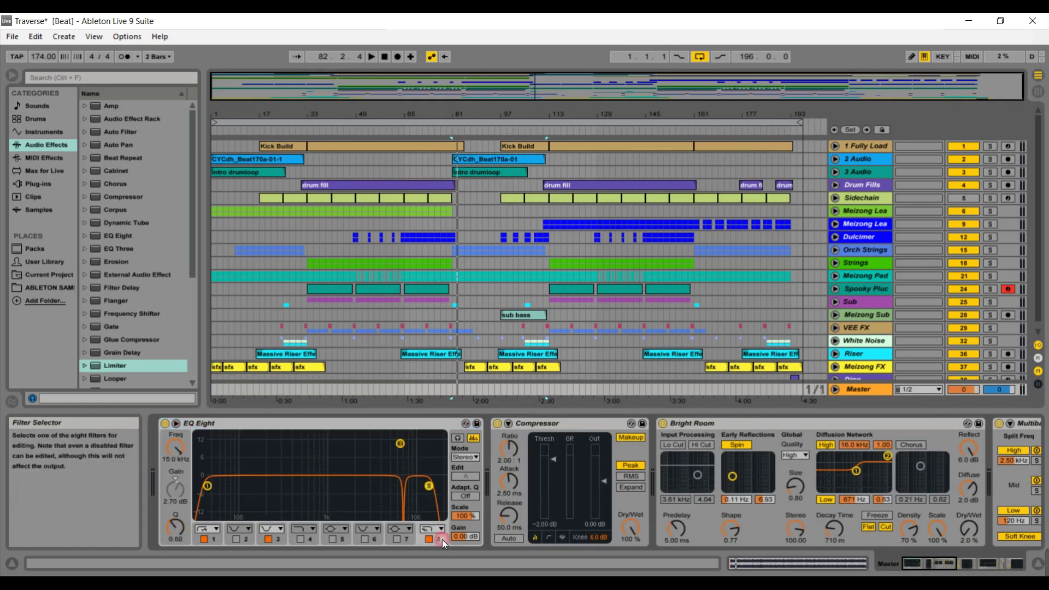
pyautogui.click(216, 539)
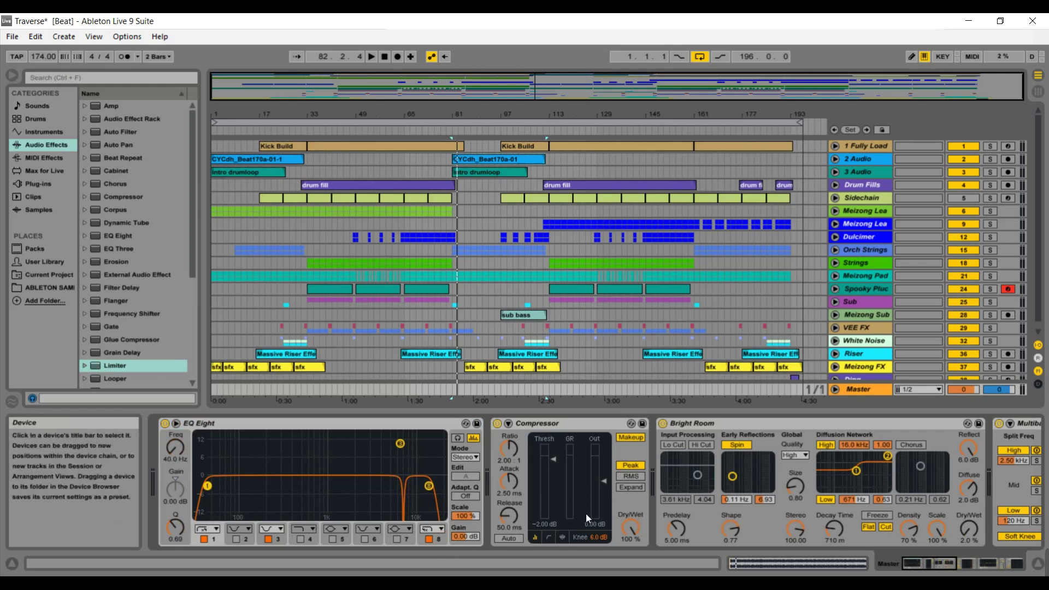
pyautogui.moveTo(927, 565); pyautogui.dragTo(952, 562)
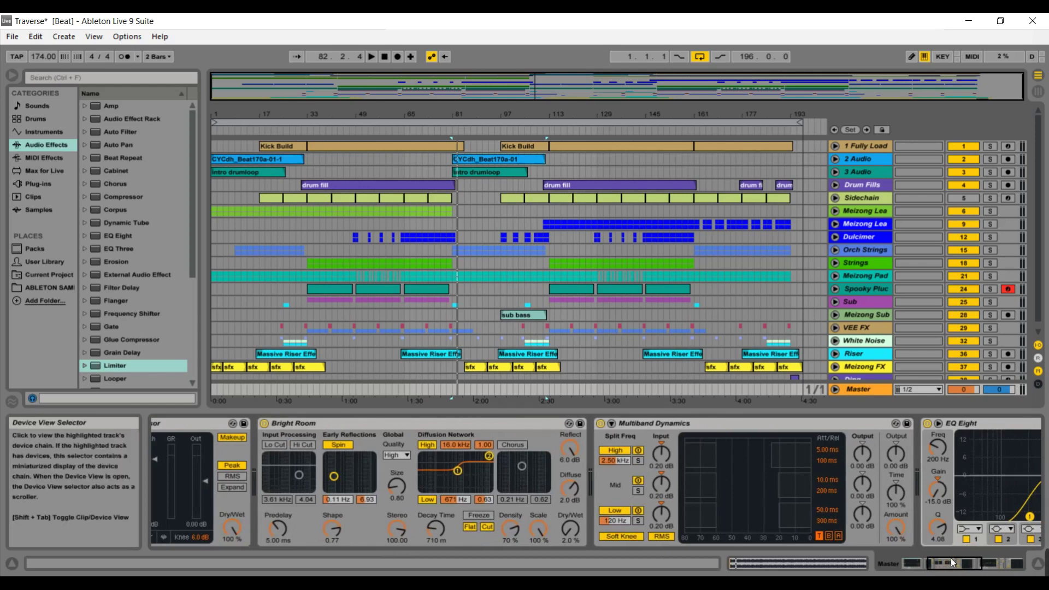
pyautogui.moveTo(950, 562); pyautogui.dragTo(995, 563)
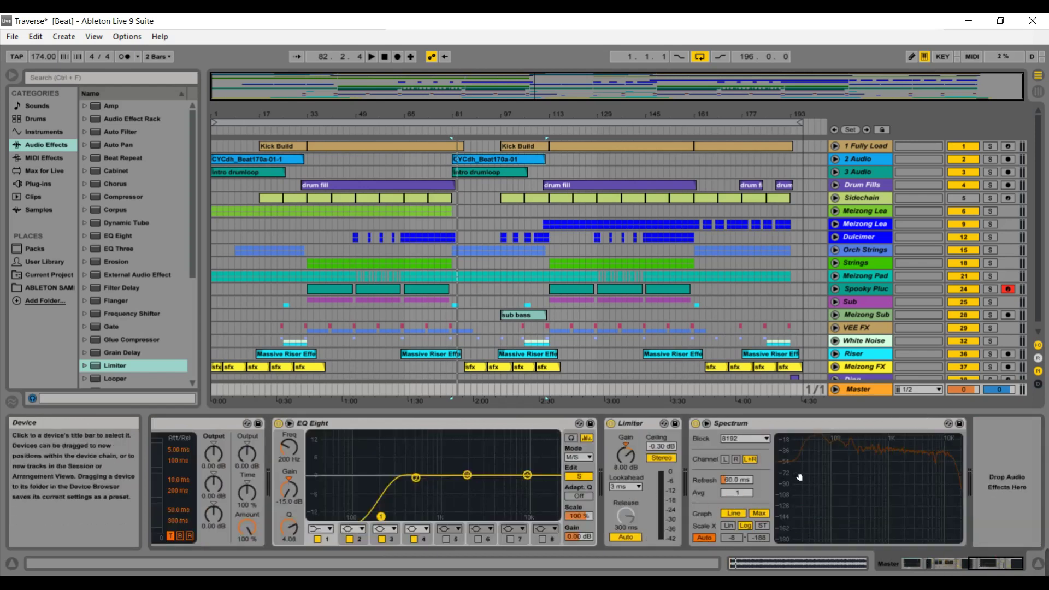